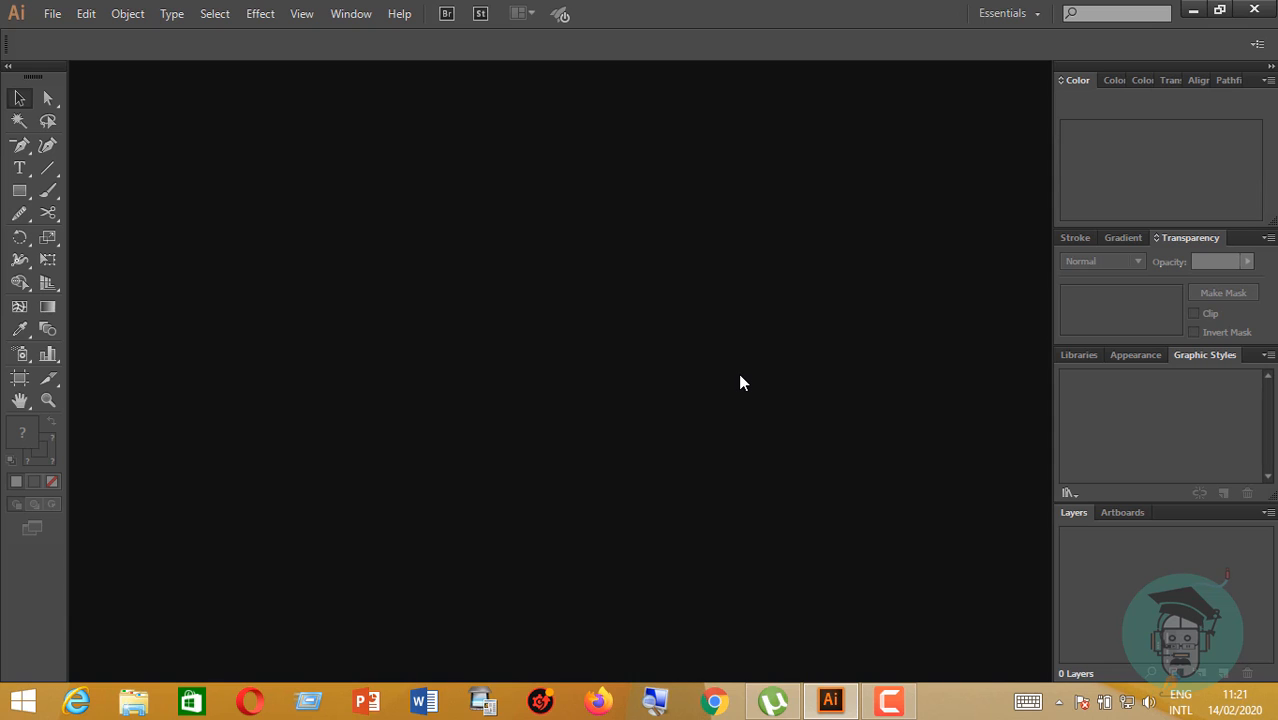
- Create a new landscape A3 document, 420 by 297 mm, with one artboard in CMYK
left_click(56, 18)
left_click(95, 37)
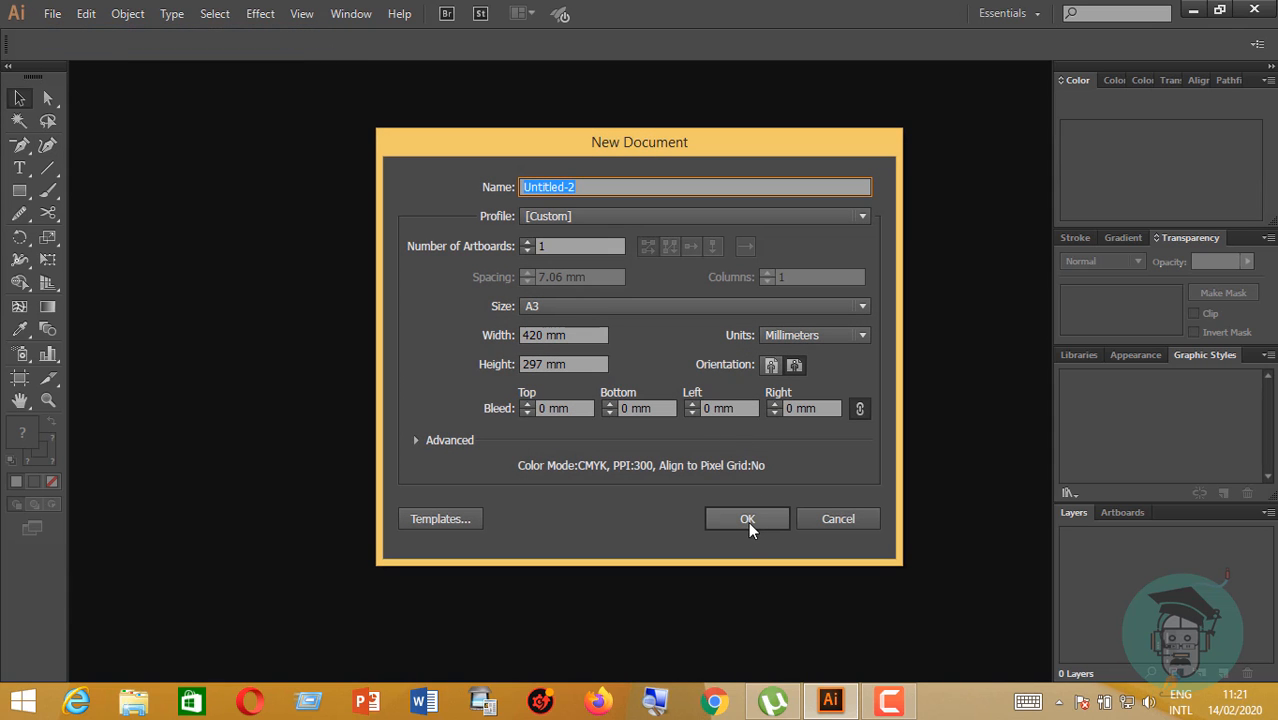
left_click(748, 519)
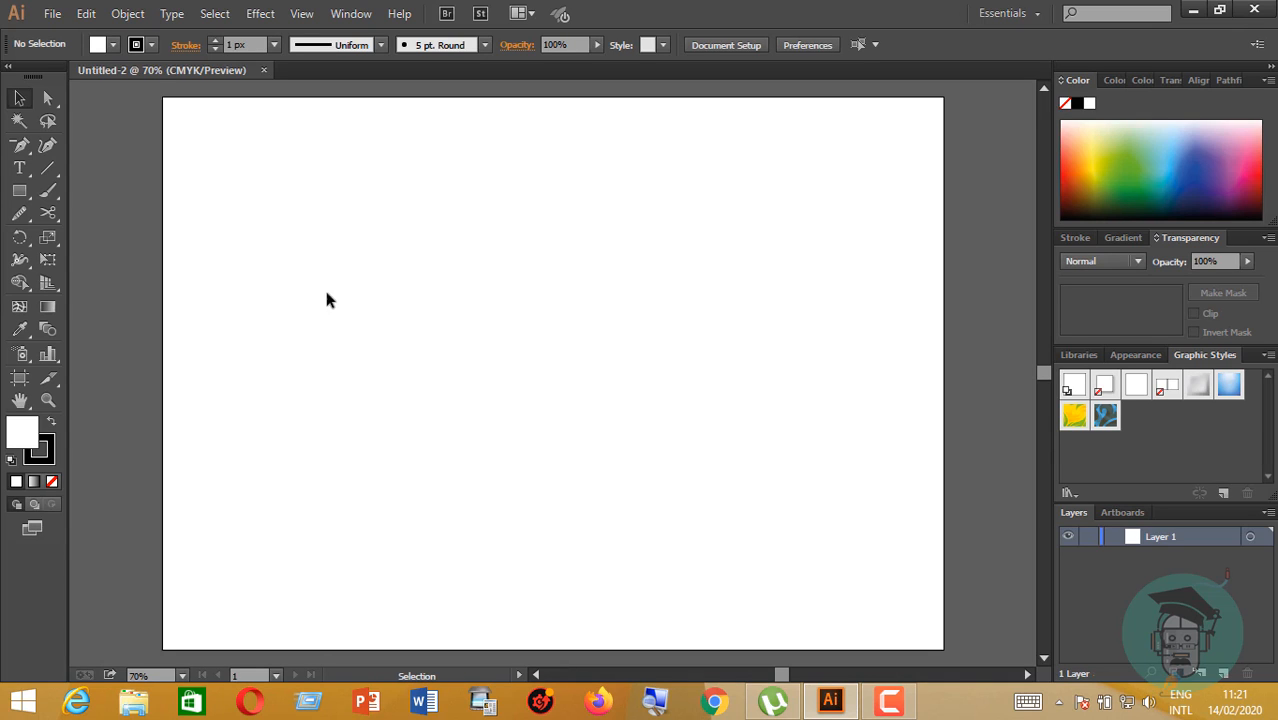
- Draw a tall rounded rectangle about 42 mm wide and 110 mm high left of the artboard's centre, and fill it with bright red
left_click_drag(20, 191, 75, 211)
left_click_drag(375, 255, 449, 456)
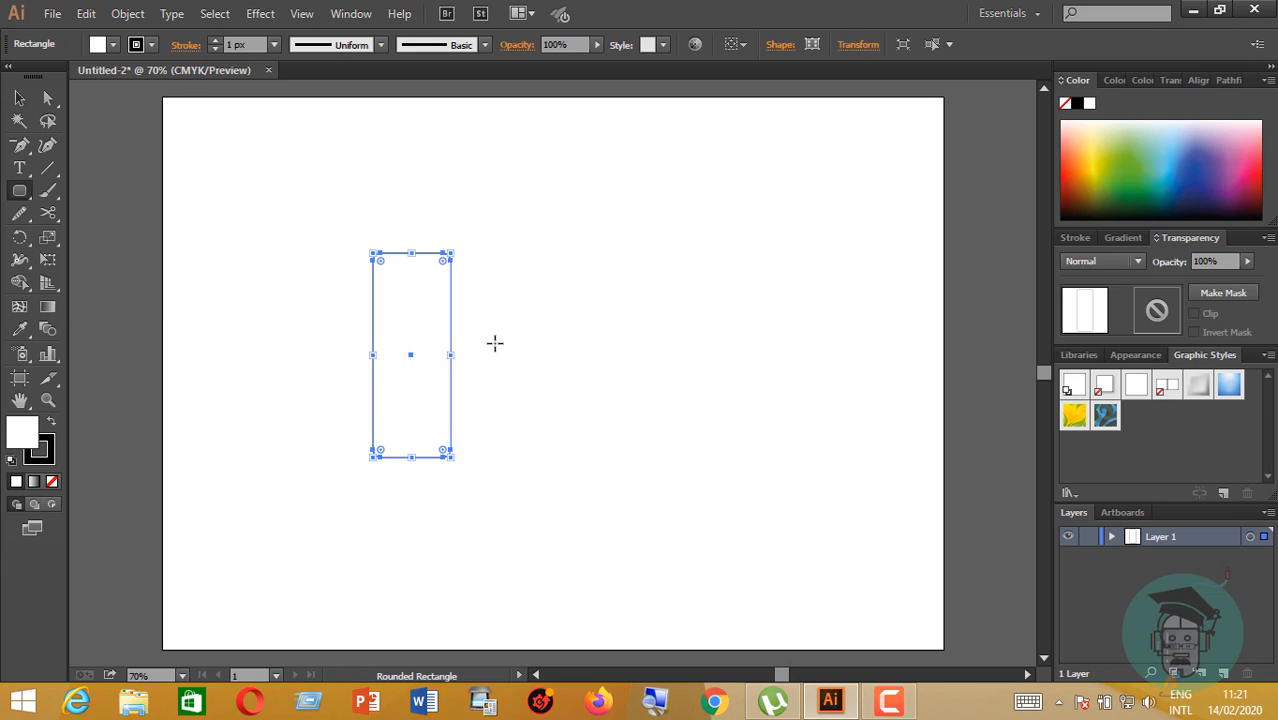
left_click(50, 422)
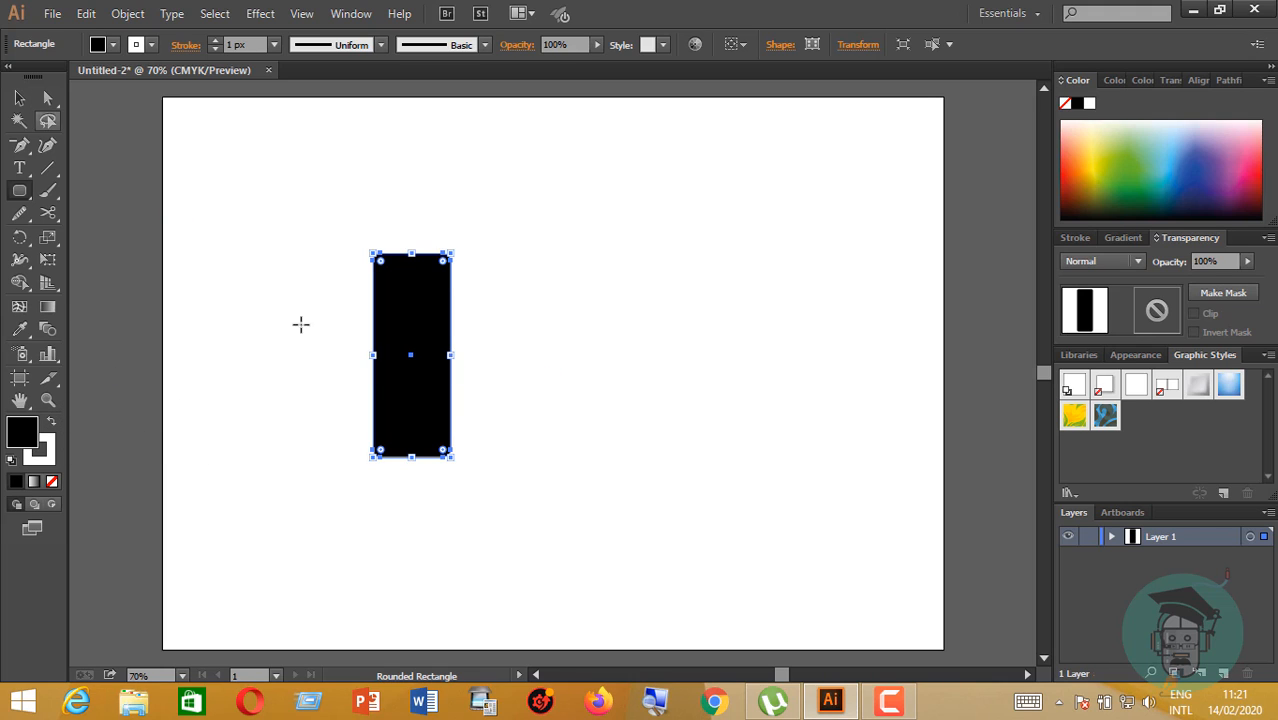
left_click(1077, 158)
left_click(1077, 165)
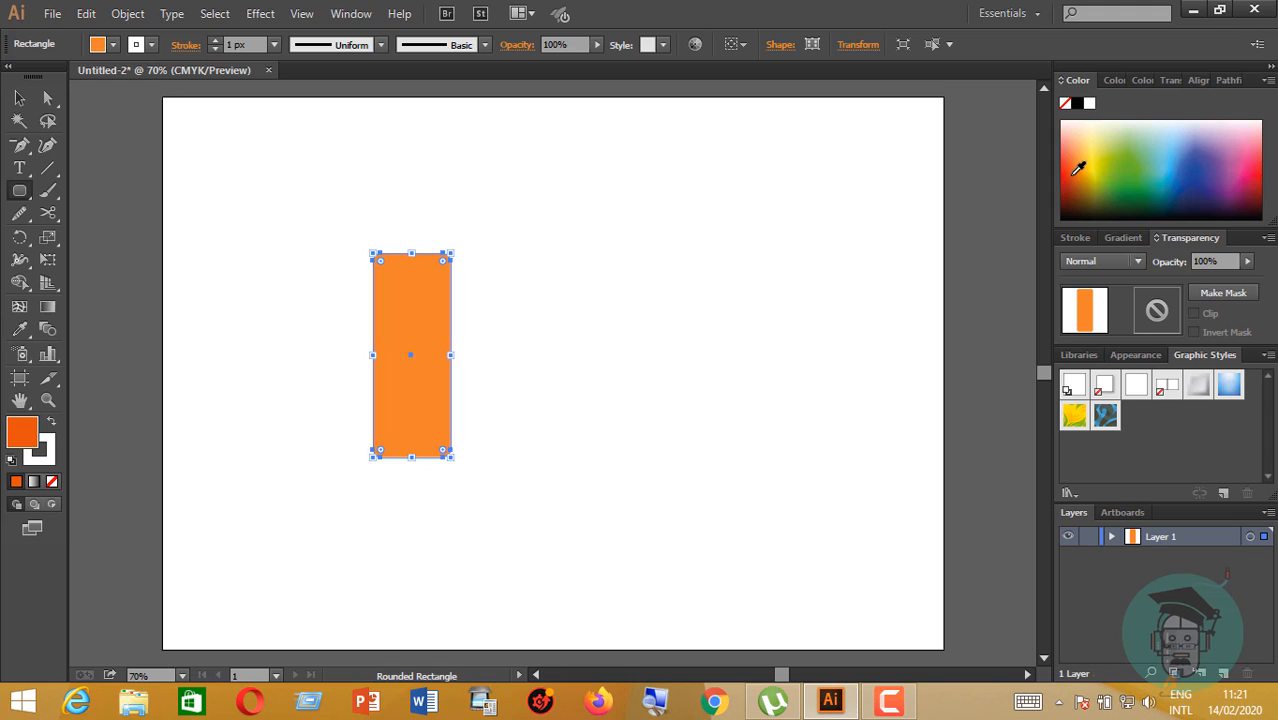
left_click(1250, 163)
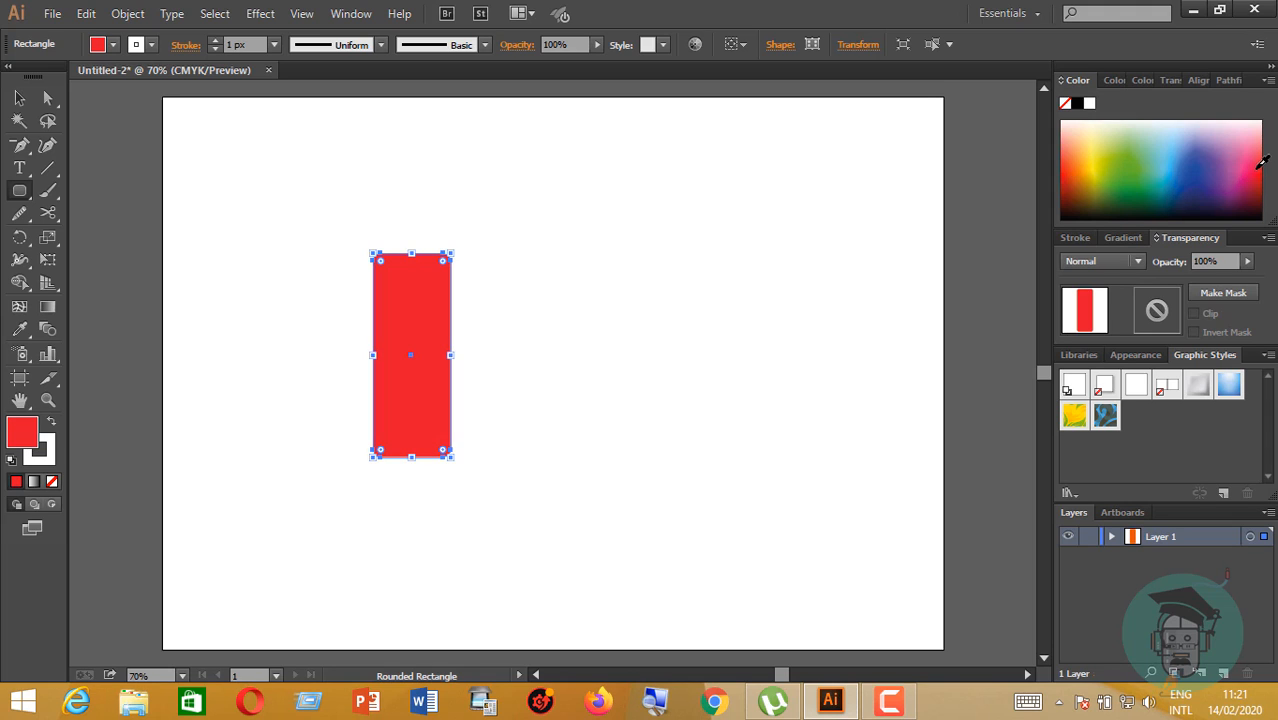
left_click(1116, 81)
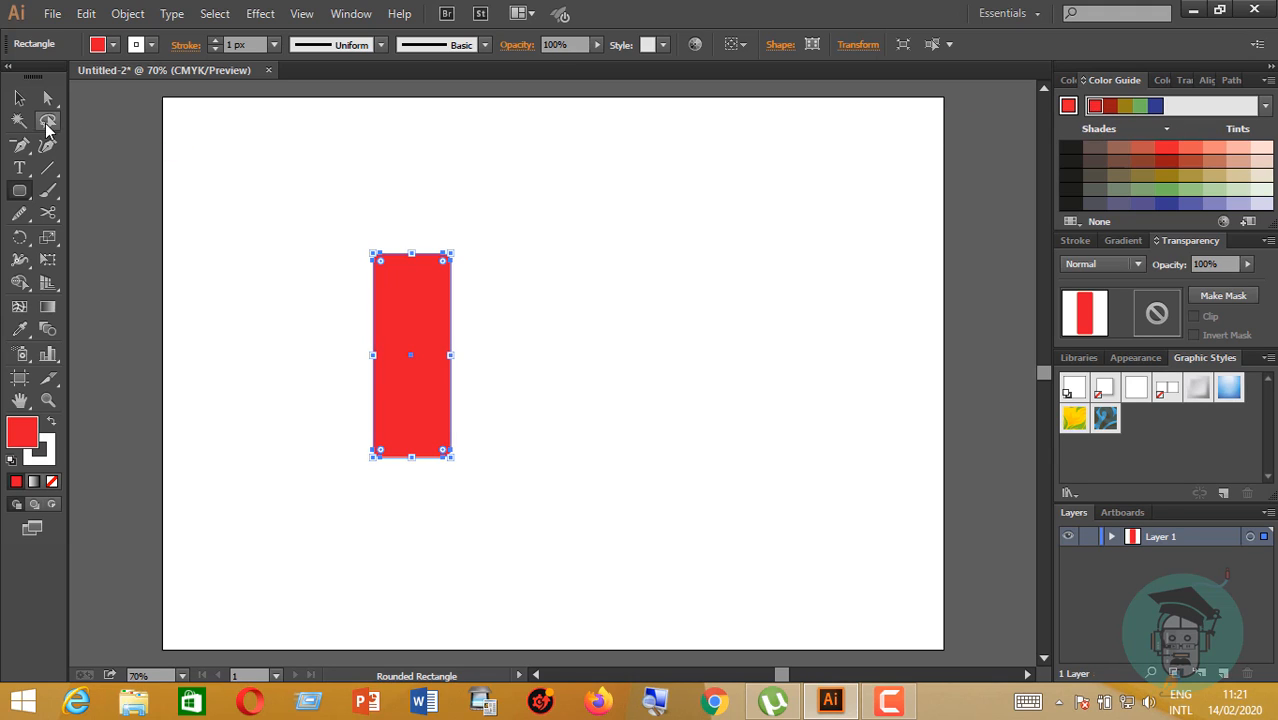
- Round the red rectangle's two upper corners to a radius of 20.91 mm so the top becomes a semicircle
left_click(51, 100)
left_click(360, 234)
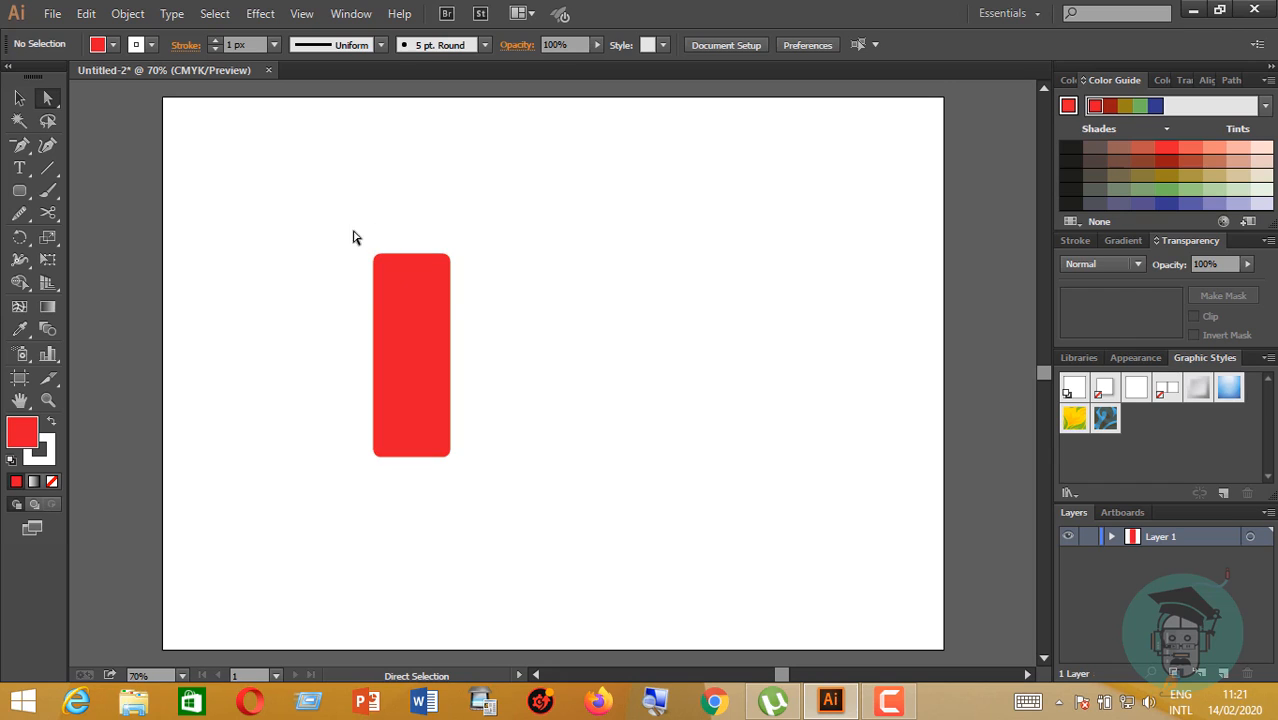
left_click_drag(354, 228, 500, 318)
left_click_drag(442, 264, 415, 316)
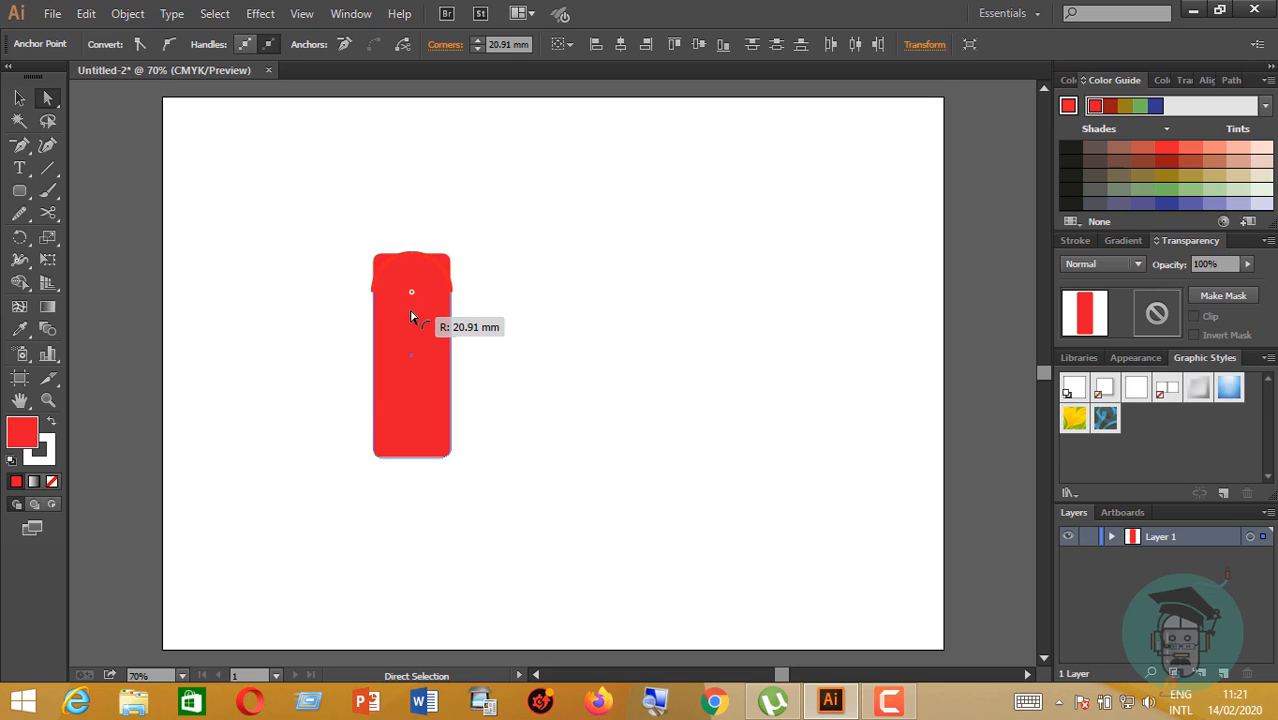
left_click(19, 98)
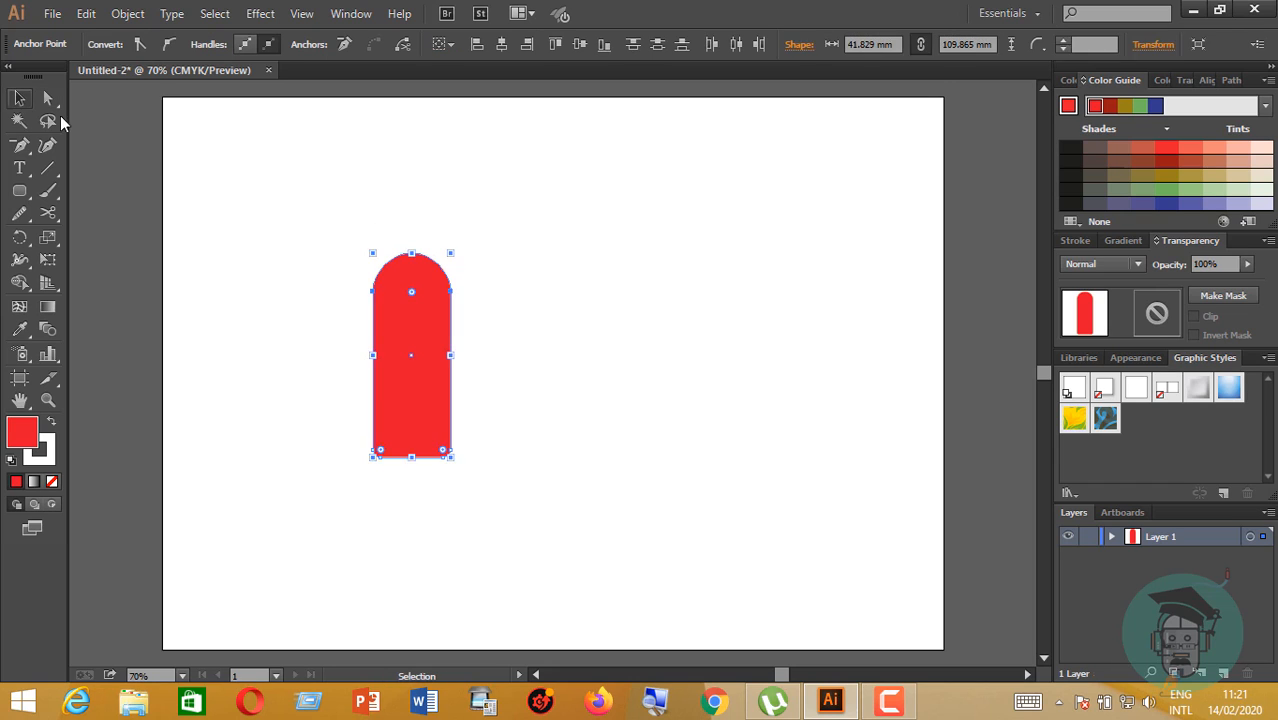
left_click(557, 434)
- Round the two lower corners to a 20.91 mm radius to turn the red rectangle into a capsule
key("a")
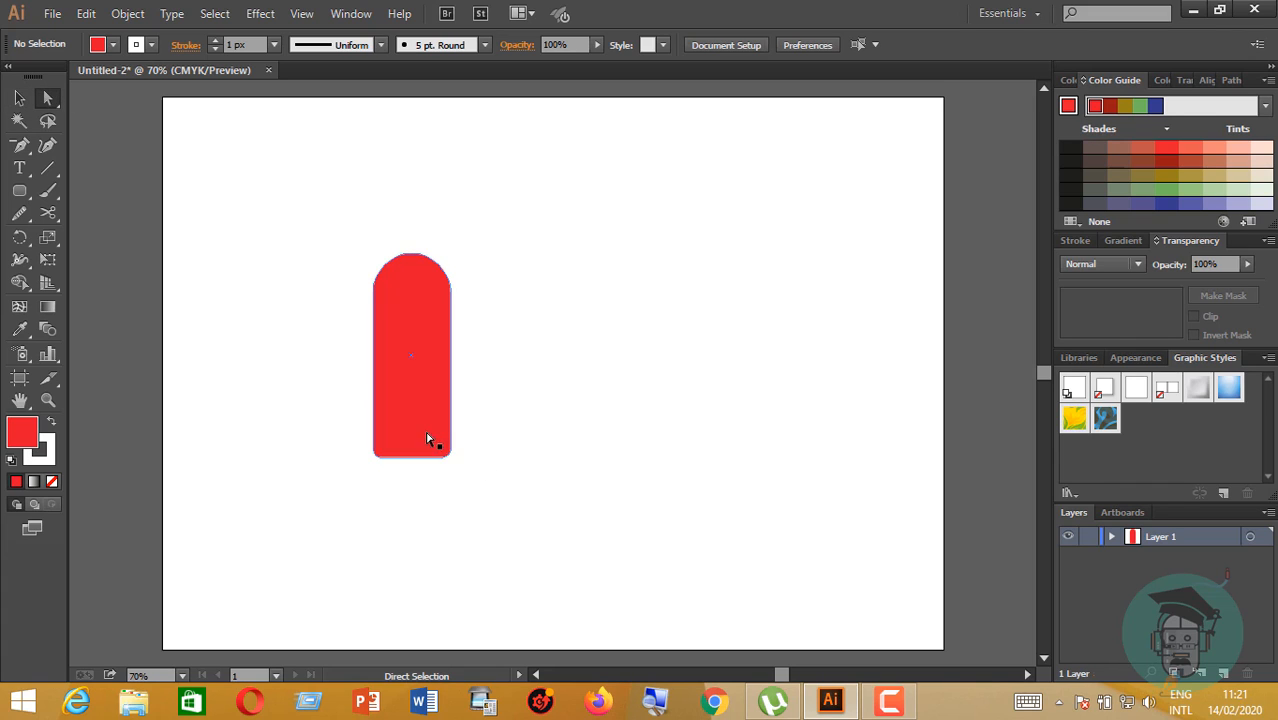
left_click_drag(492, 478, 370, 426)
left_click_drag(446, 450, 390, 420)
left_click(19, 98)
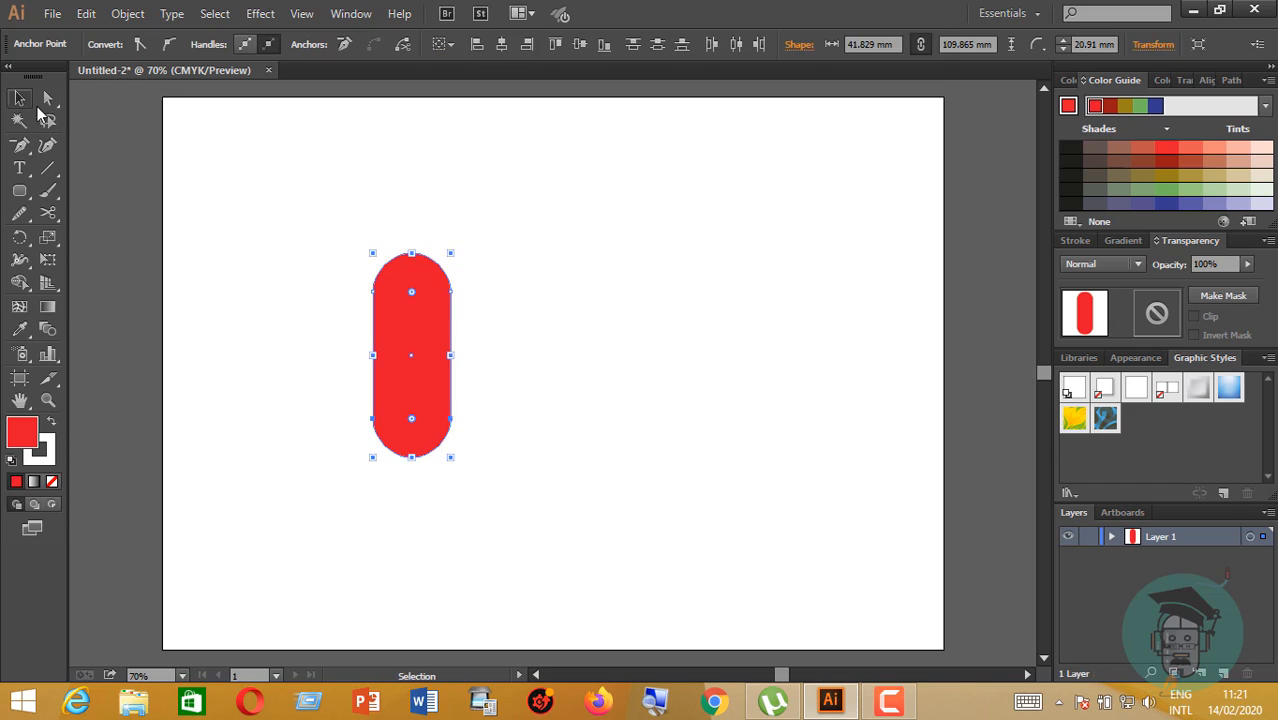
- Rotate the red capsule counterclockwise so its upper end leans to the left
left_click(454, 310)
left_click(420, 321)
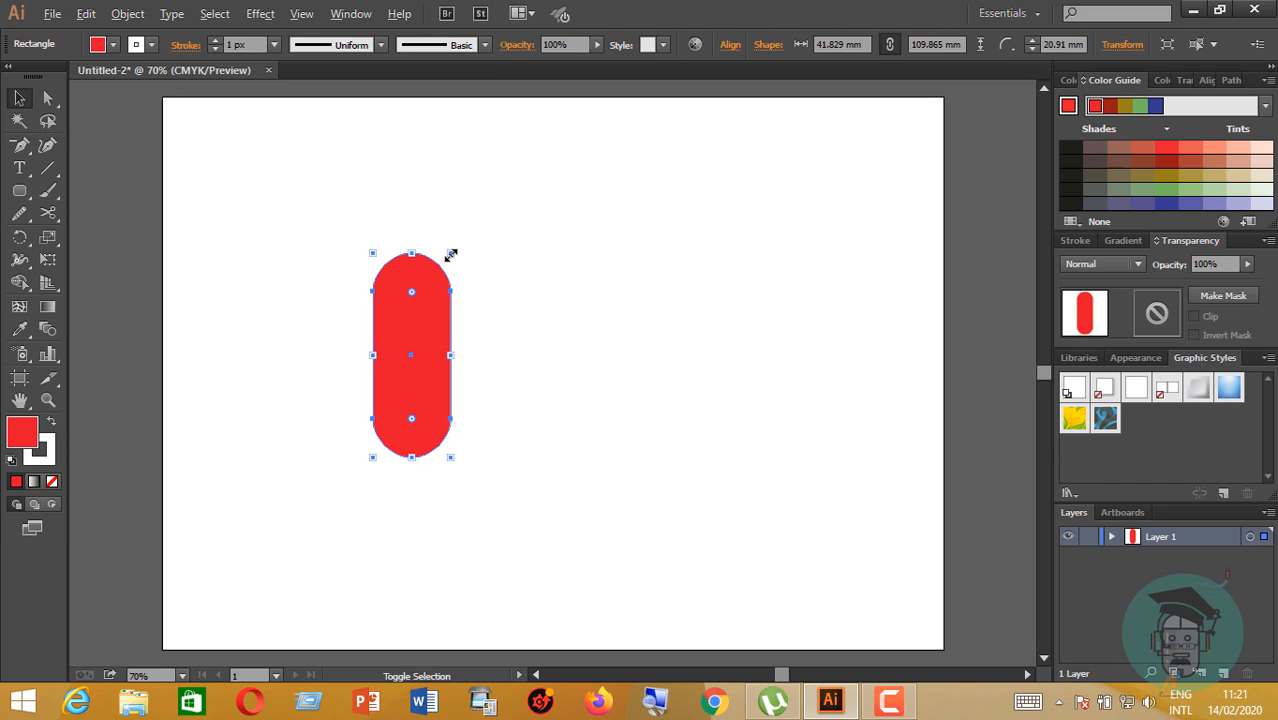
left_click_drag(451, 256, 378, 222)
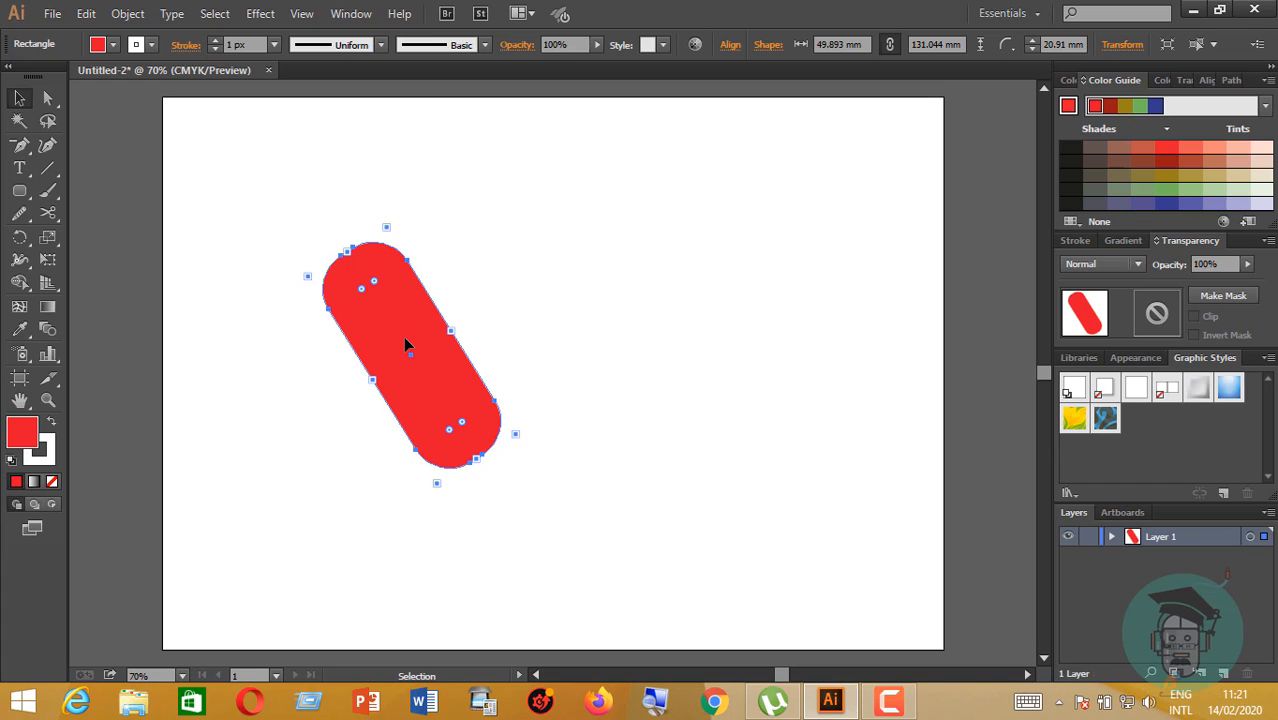
- Duplicate the tilted capsule up and to its right, and reflect the copy about the vertical axis
left_click_drag(405, 345, 503, 289, "alt")
right_click(503, 289)
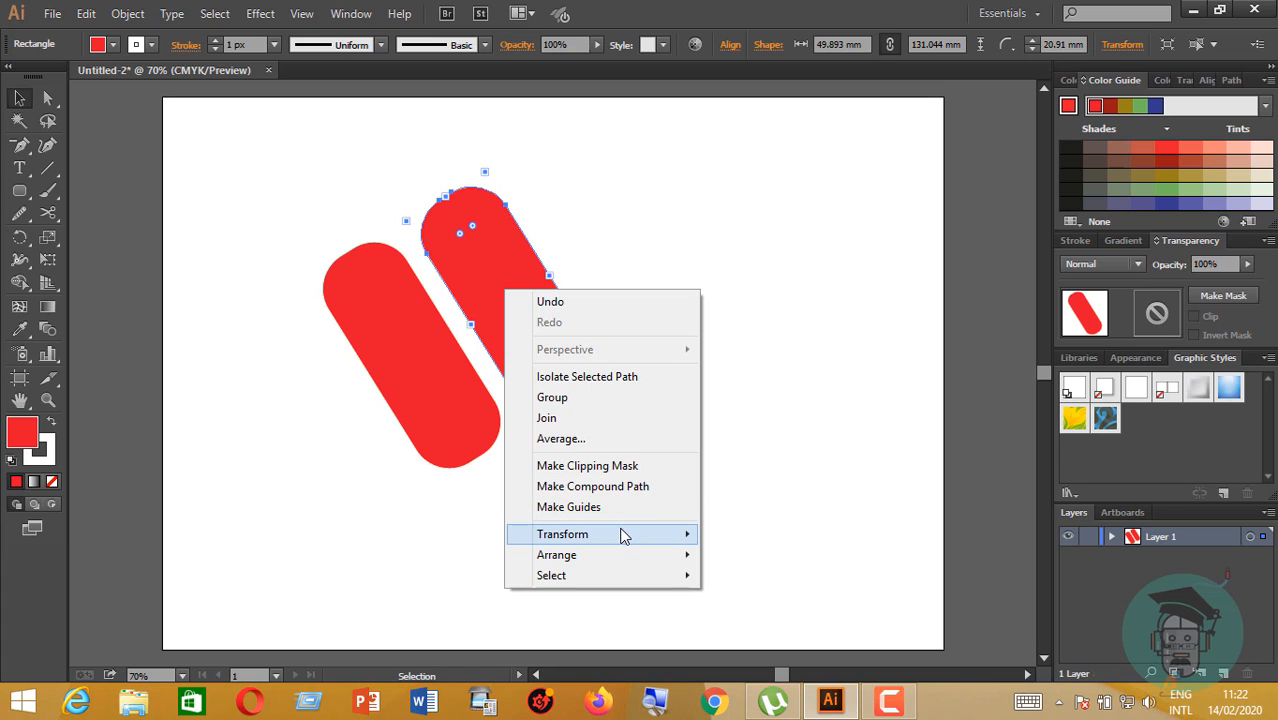
mouse_move(622, 534)
left_click(771, 600)
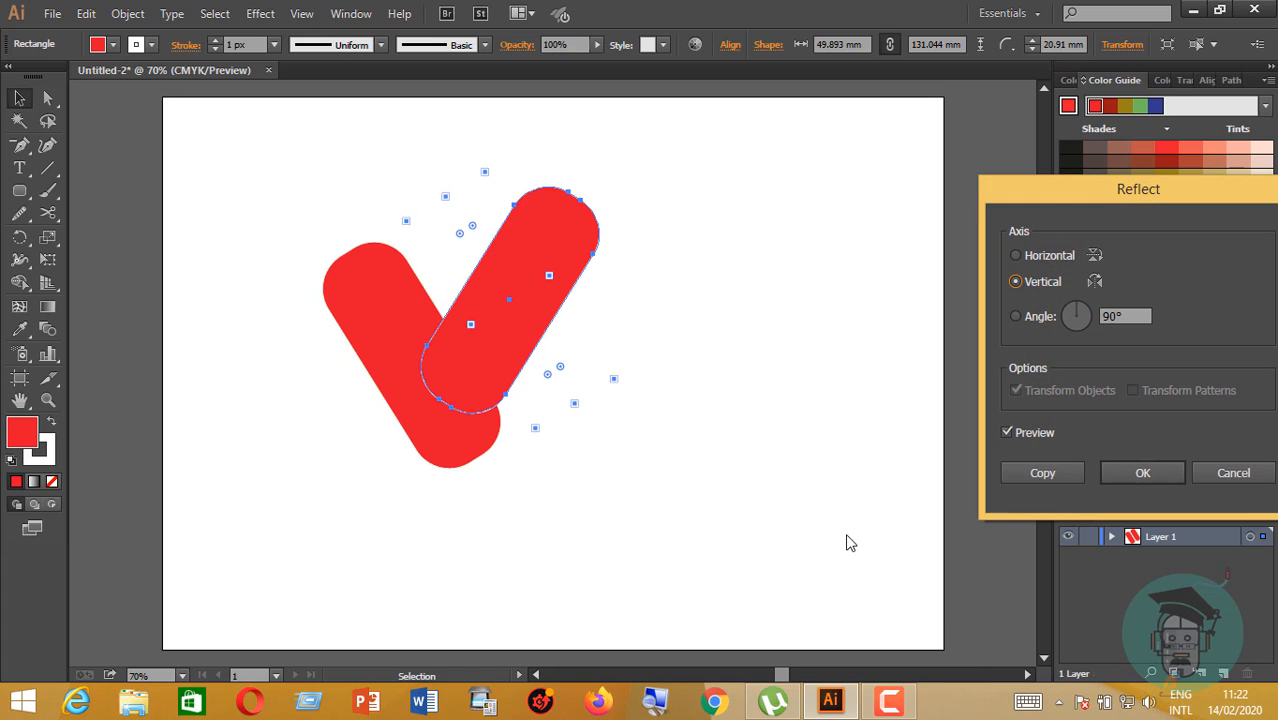
left_click(1150, 476)
left_click(603, 306)
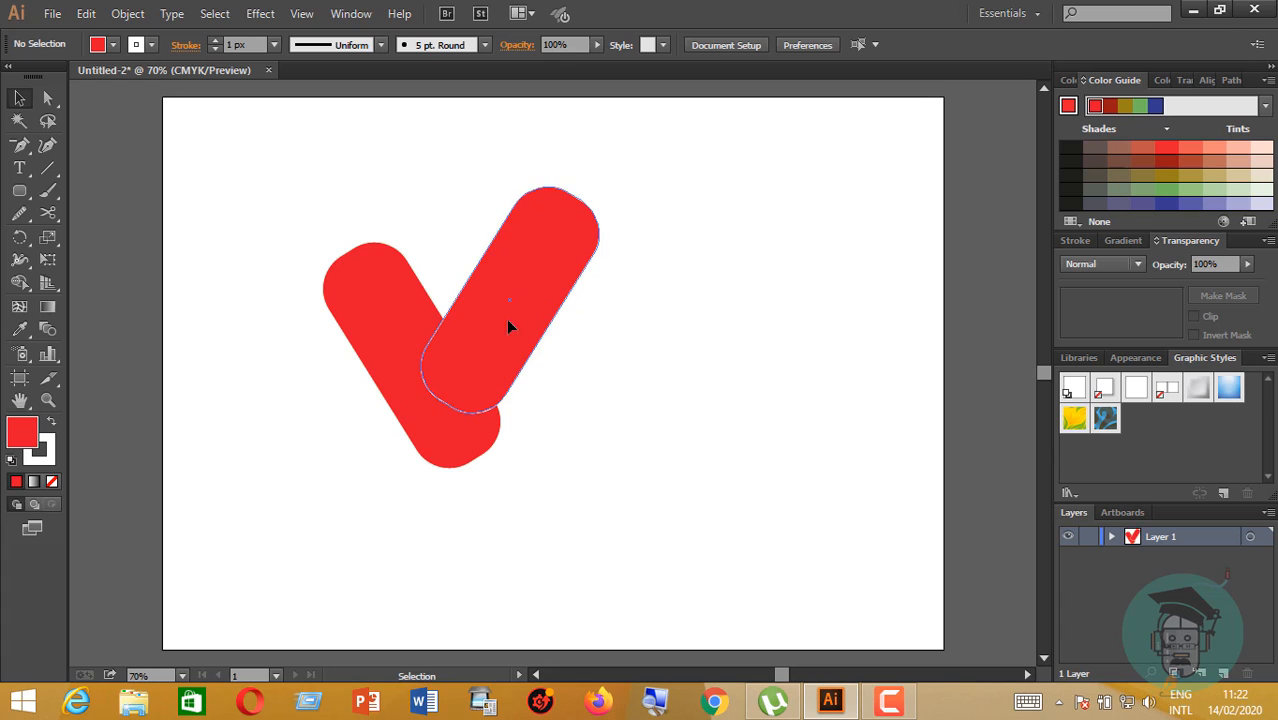
- Move the mirrored capsule over the original to form an X, and set the stroke of both capsules to none
left_click_drag(506, 319, 440, 351)
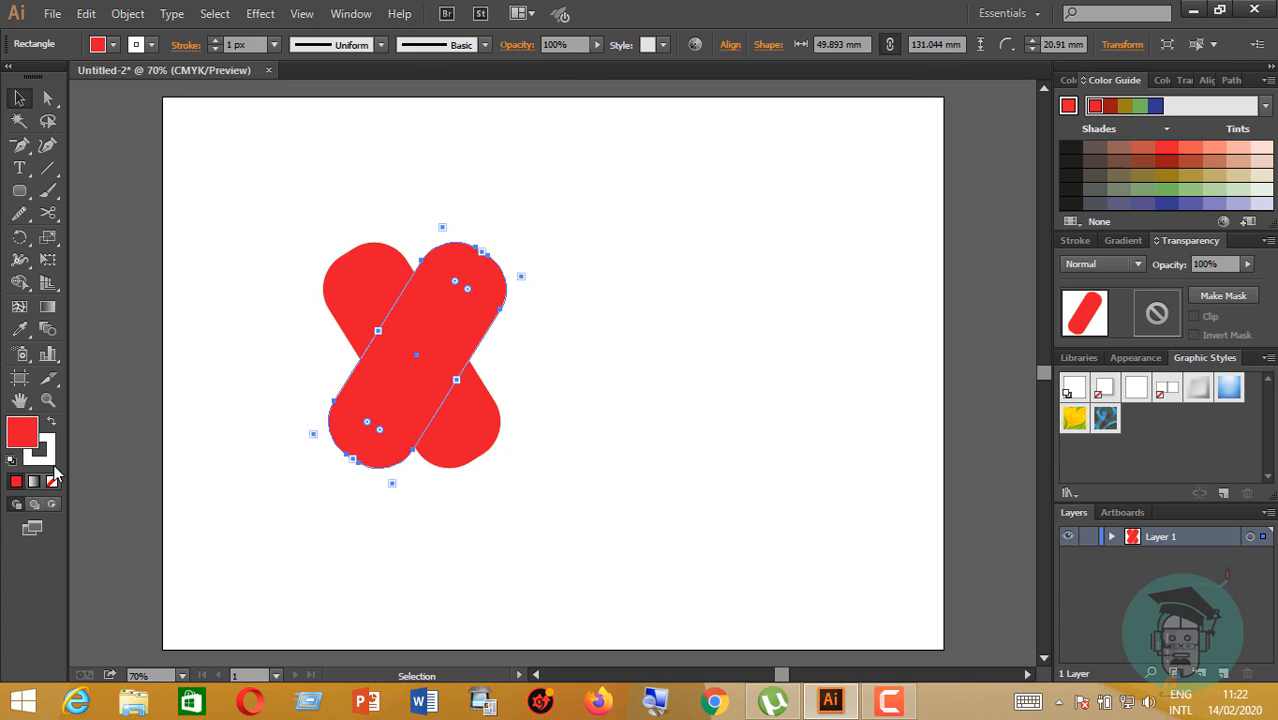
left_click(445, 480)
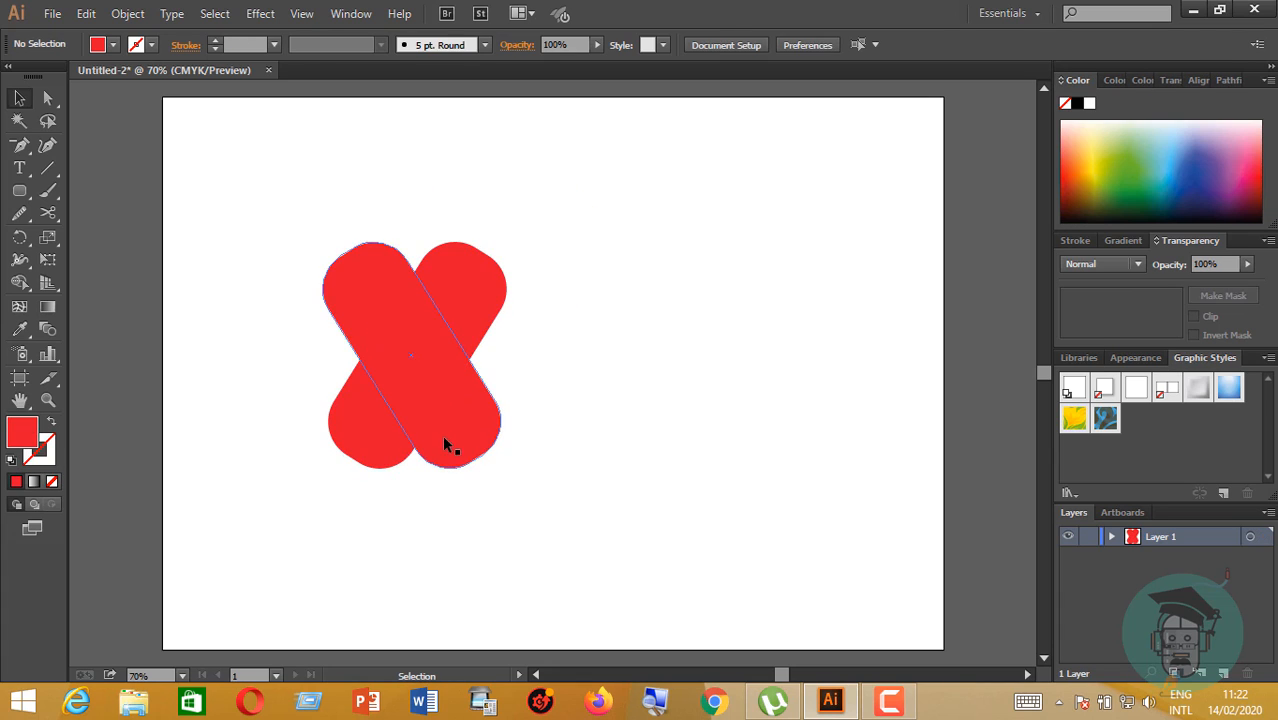
left_click(443, 434)
left_click(46, 456)
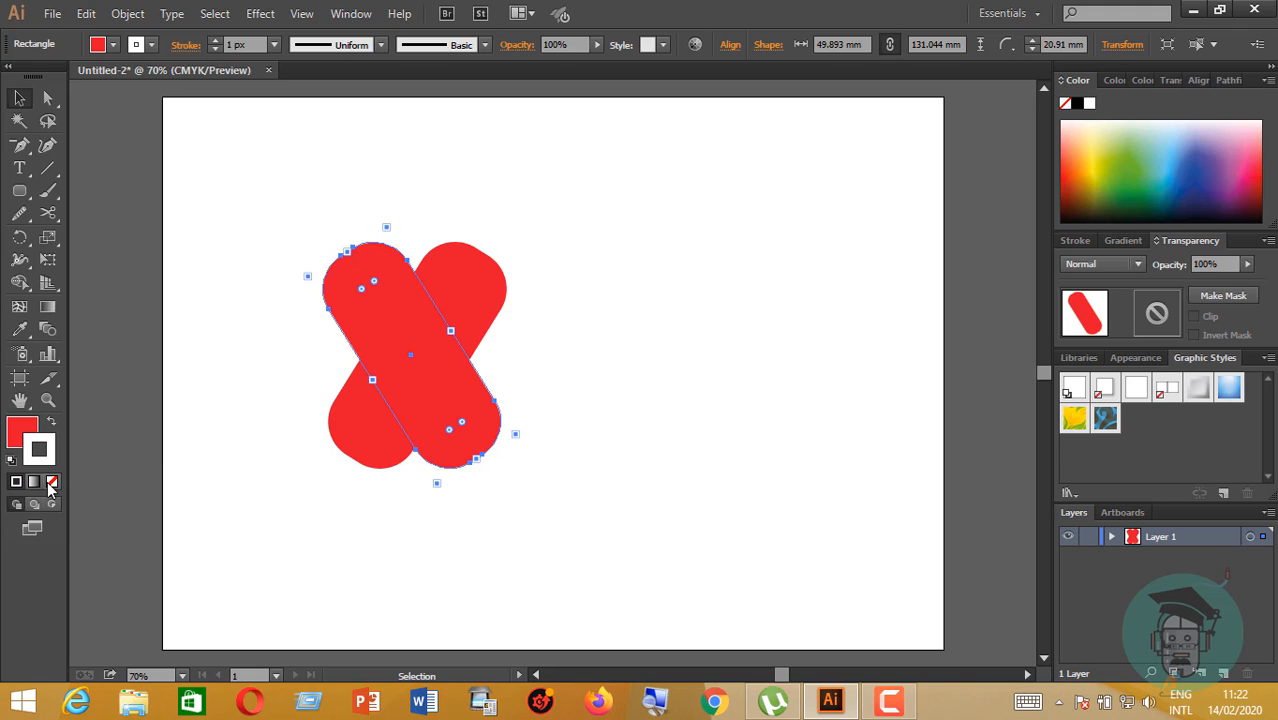
left_click(52, 481)
- Move the left-leaning capsule slightly right and downward alignment unchanged, bringing the X's two upper lobes closer together
left_click(410, 453)
left_click_drag(463, 390, 478, 411)
left_click(590, 385)
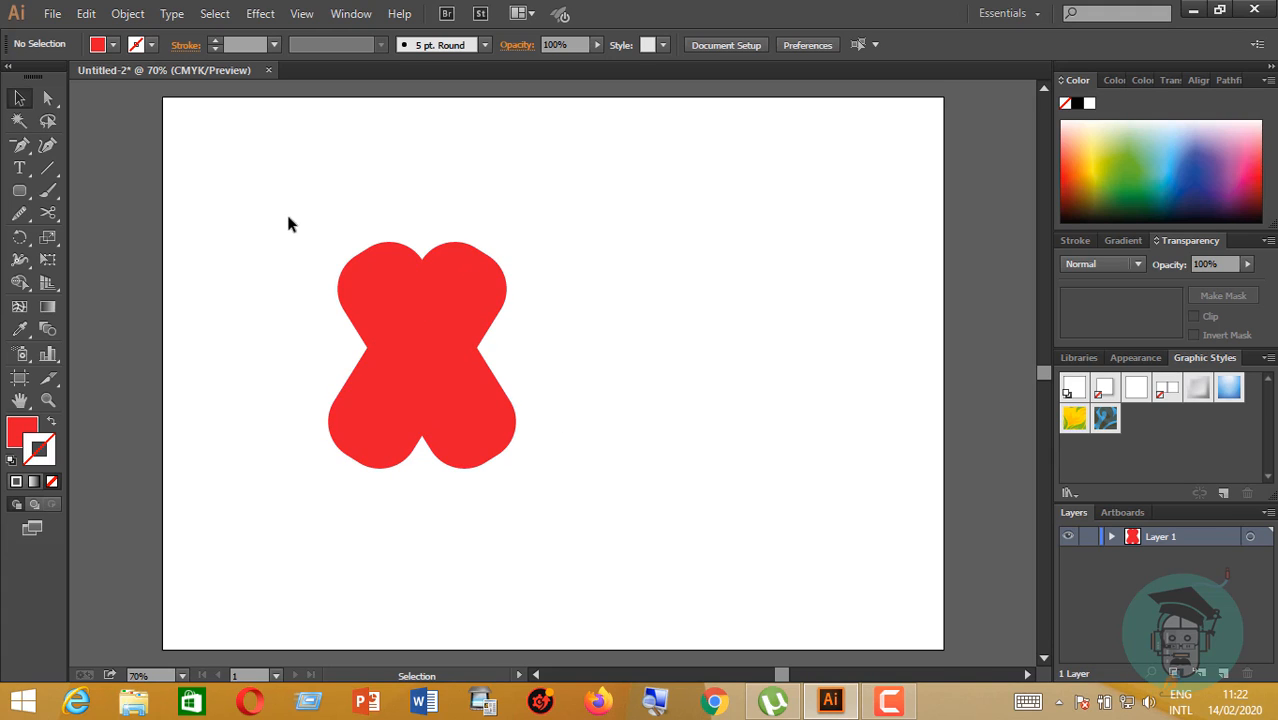
- Round the upper corners of both crossed capsules to a radius of 24.95 mm for smooth semicircular tops
left_click(47, 98)
left_click_drag(295, 231, 556, 322)
left_click_drag(468, 288, 456, 328)
left_click(19, 98)
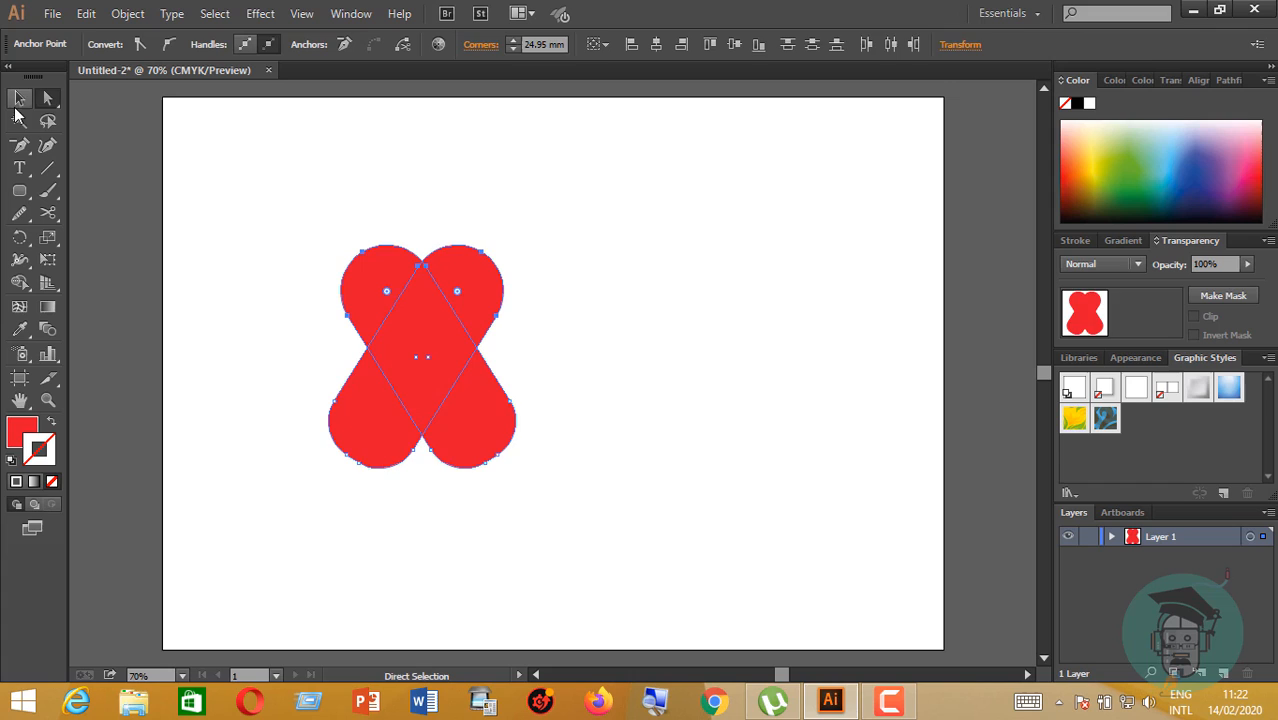
left_click(344, 176)
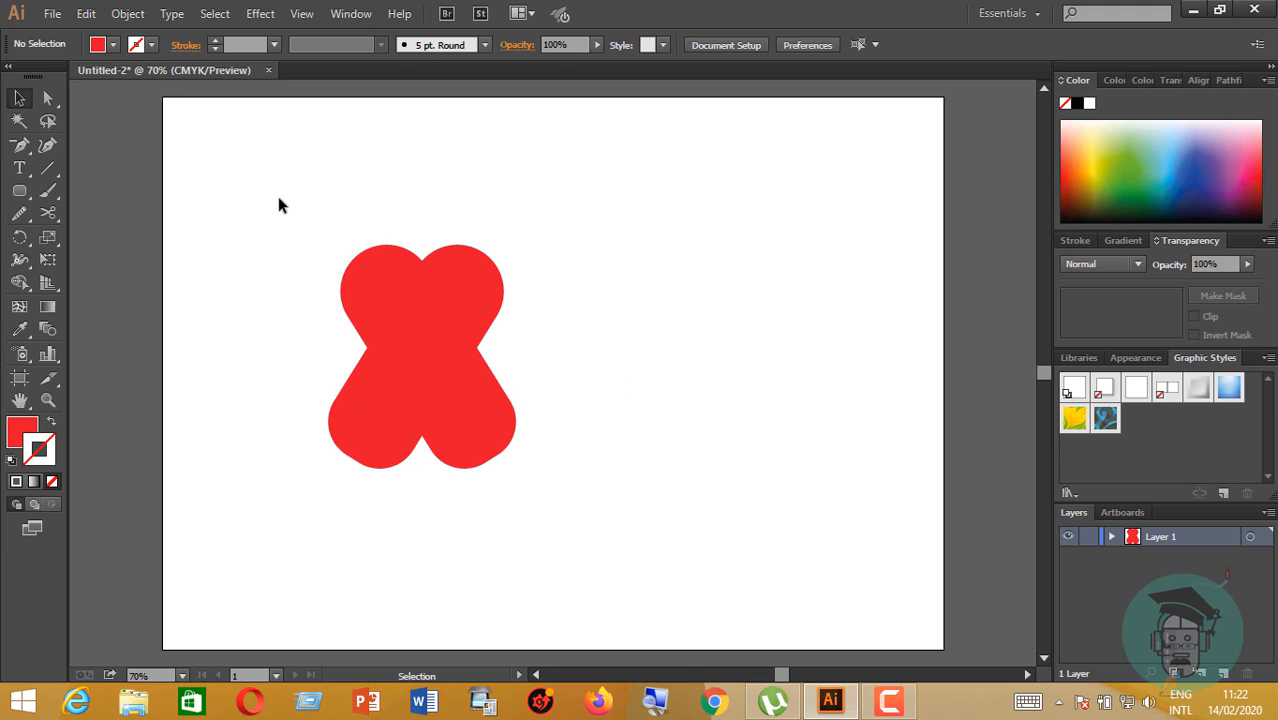
left_click_drag(280, 203, 364, 422)
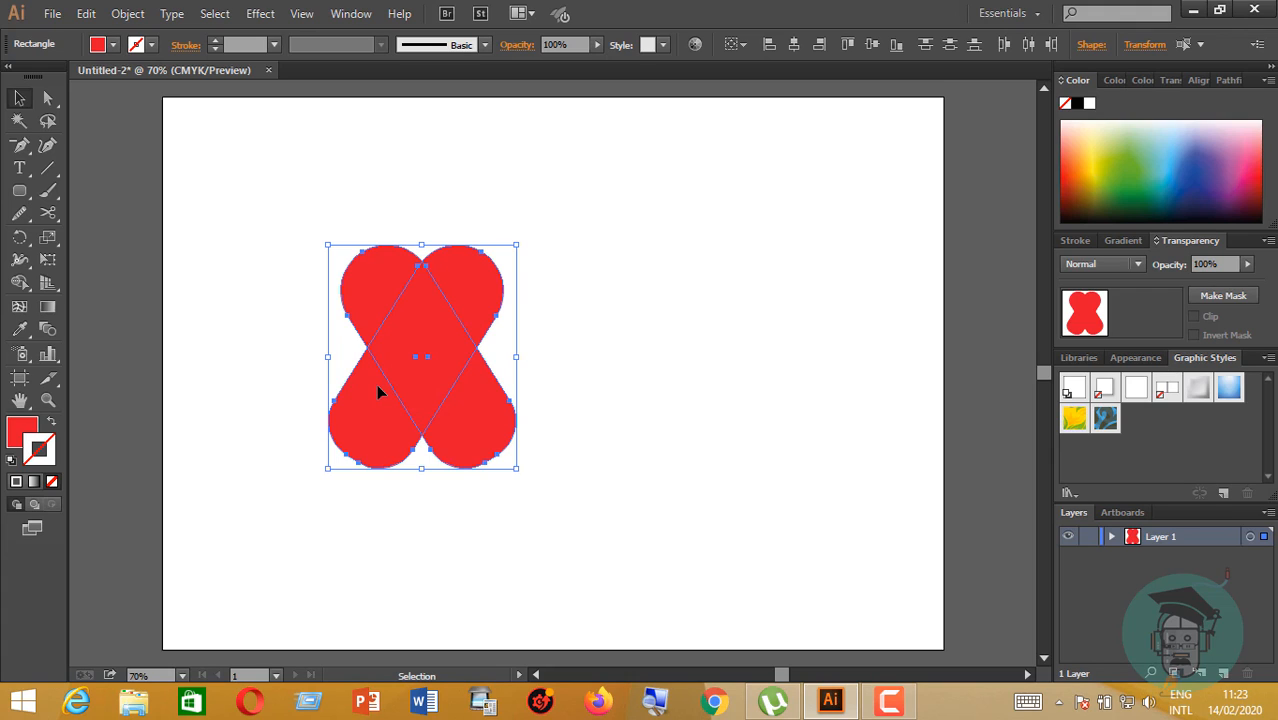
left_click(582, 379)
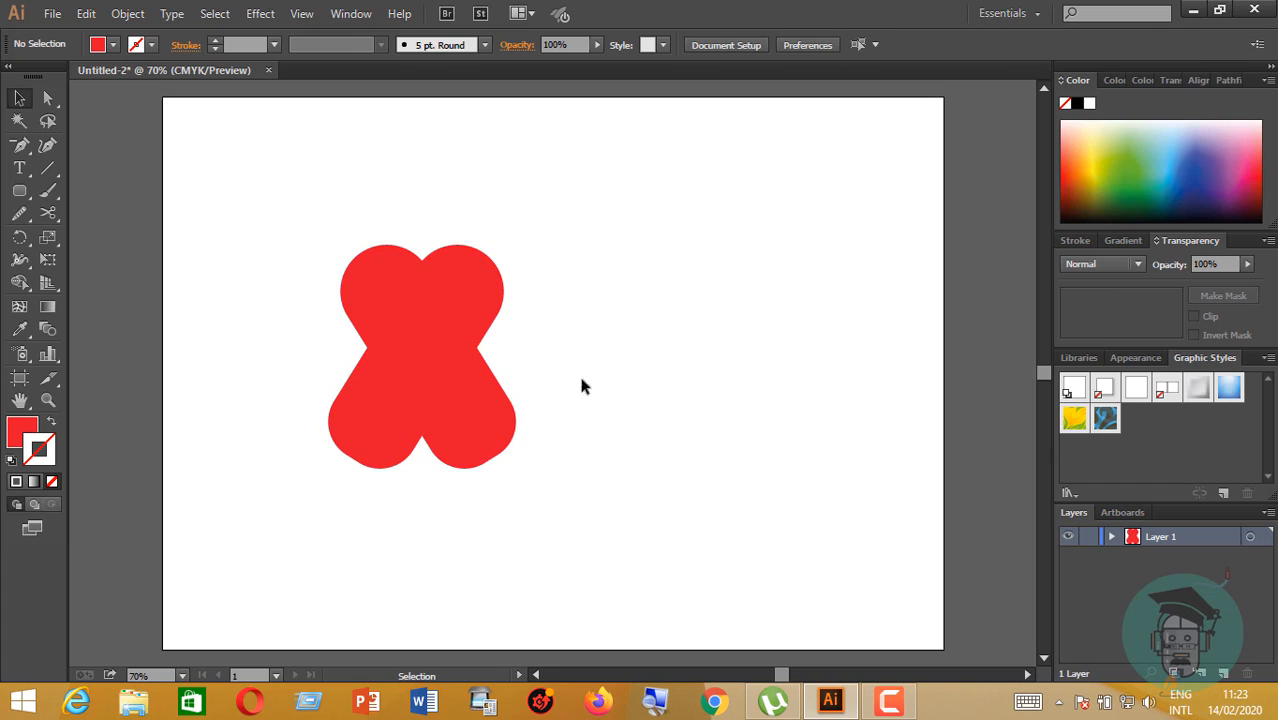
- Rotate the left-leaning capsule counterclockwise to spread the legs of the X, and nudge it back so its upper lobe stays beside the other
double_click(496, 422)
left_click_drag(537, 441, 560, 415)
left_click_drag(471, 382, 476, 375)
double_click(605, 366)
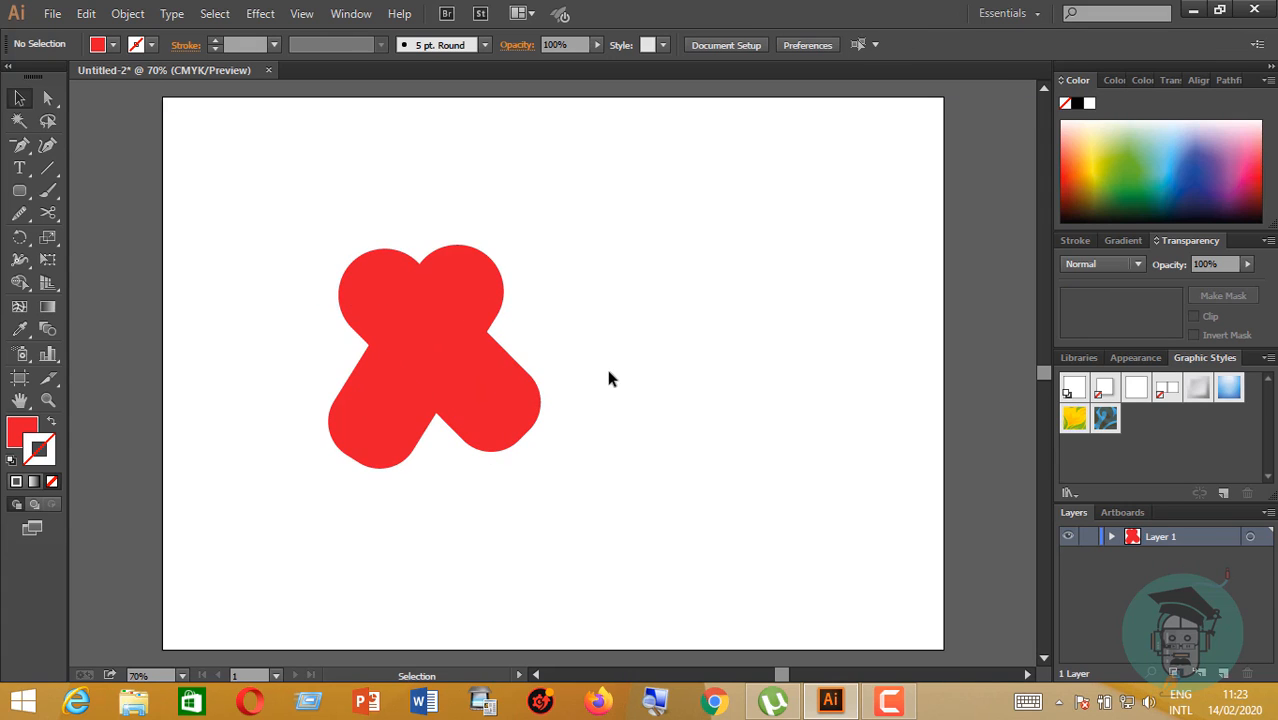
- Rotate the right-leaning capsule slightly clockwise to spread its lower leg outward
left_click(340, 415)
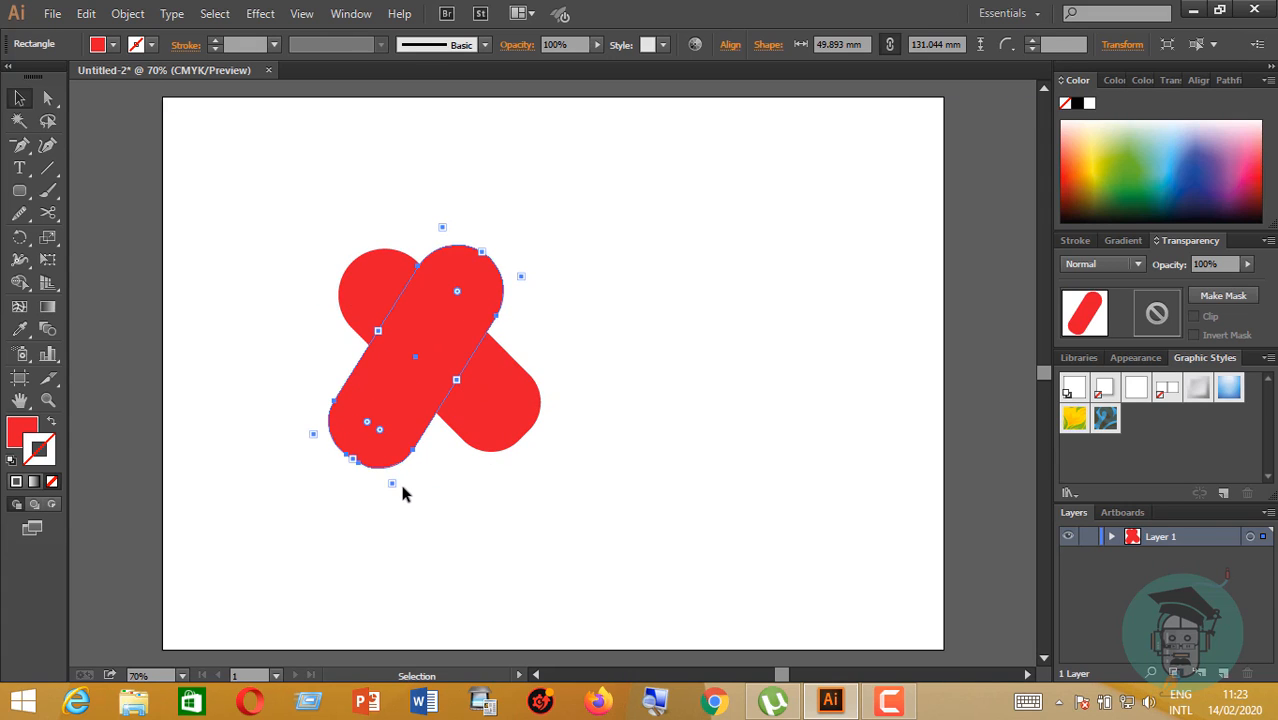
left_click_drag(403, 492, 380, 474)
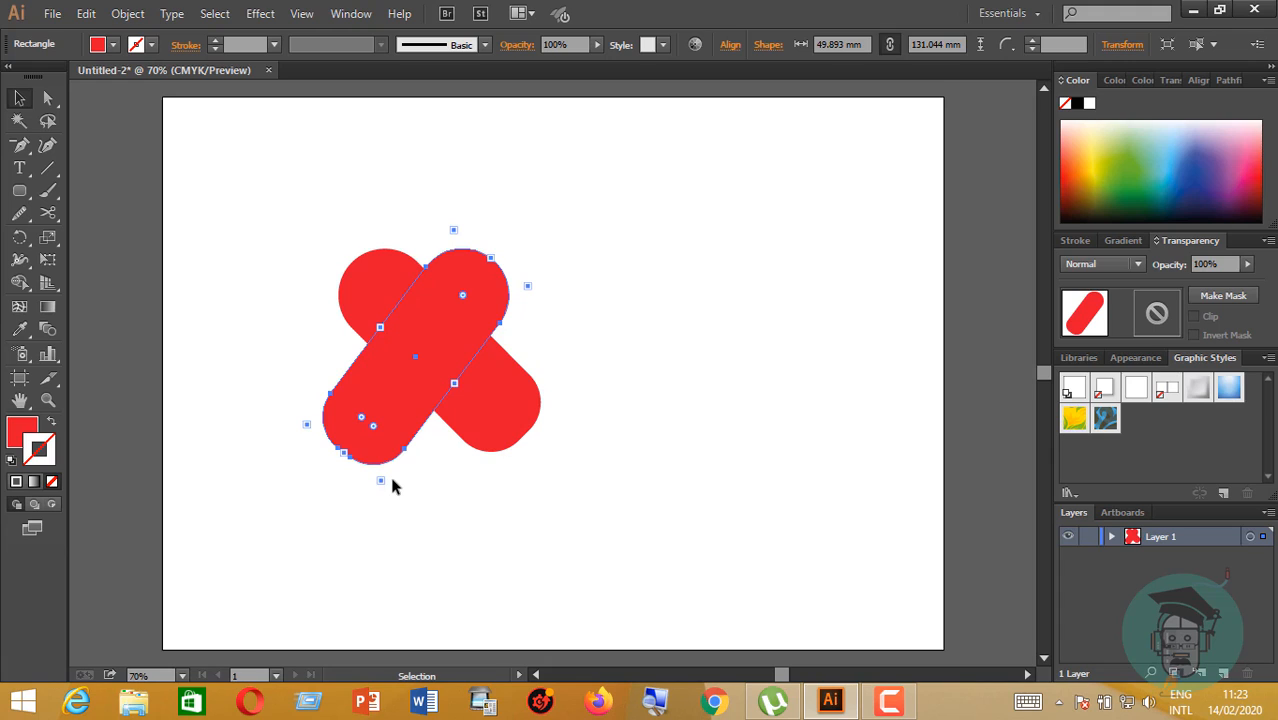
left_click(496, 516)
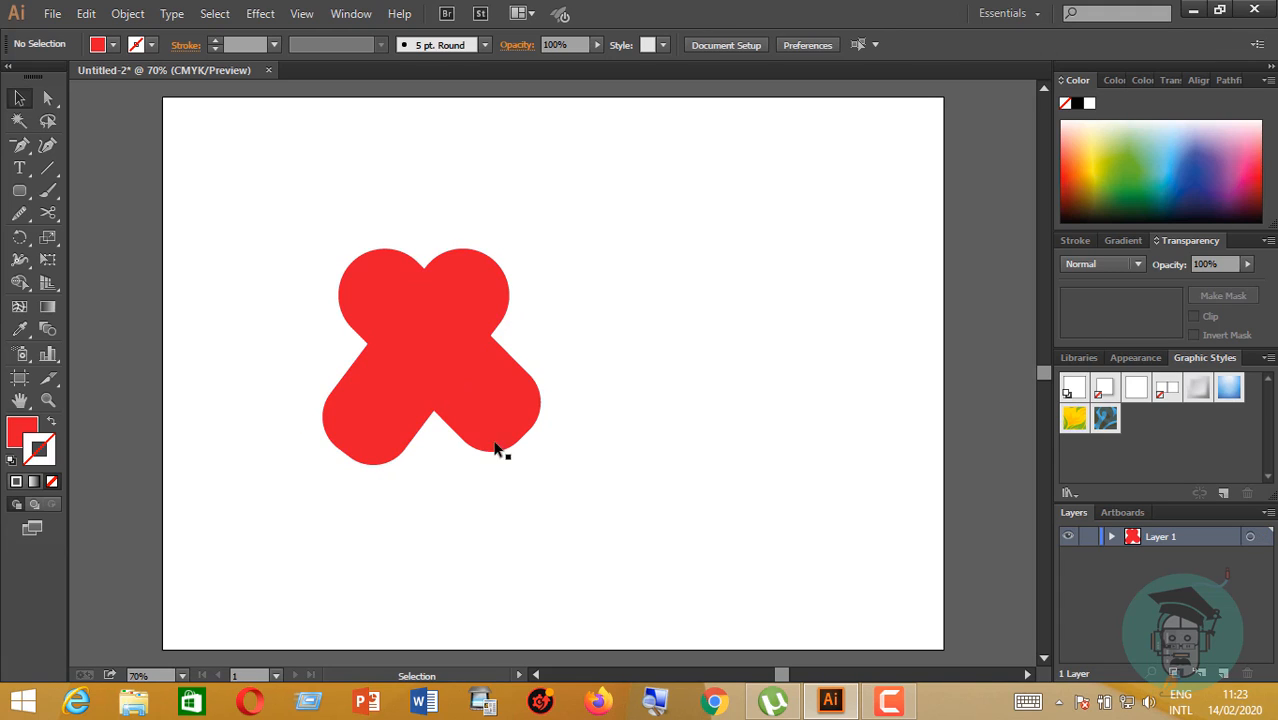
left_click_drag(318, 205, 645, 528)
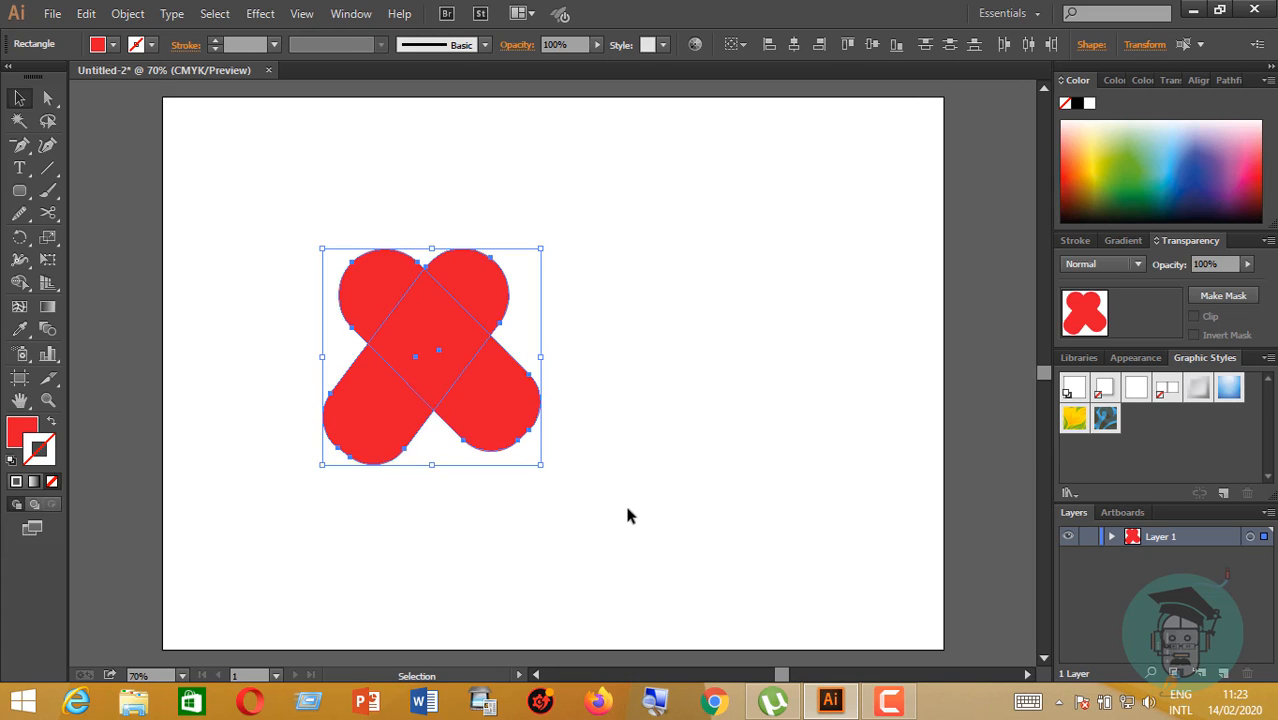
left_click(627, 515)
- Rotate the left-leaning capsule a little further counterclockwise and shift it slightly to the right
left_click(524, 432)
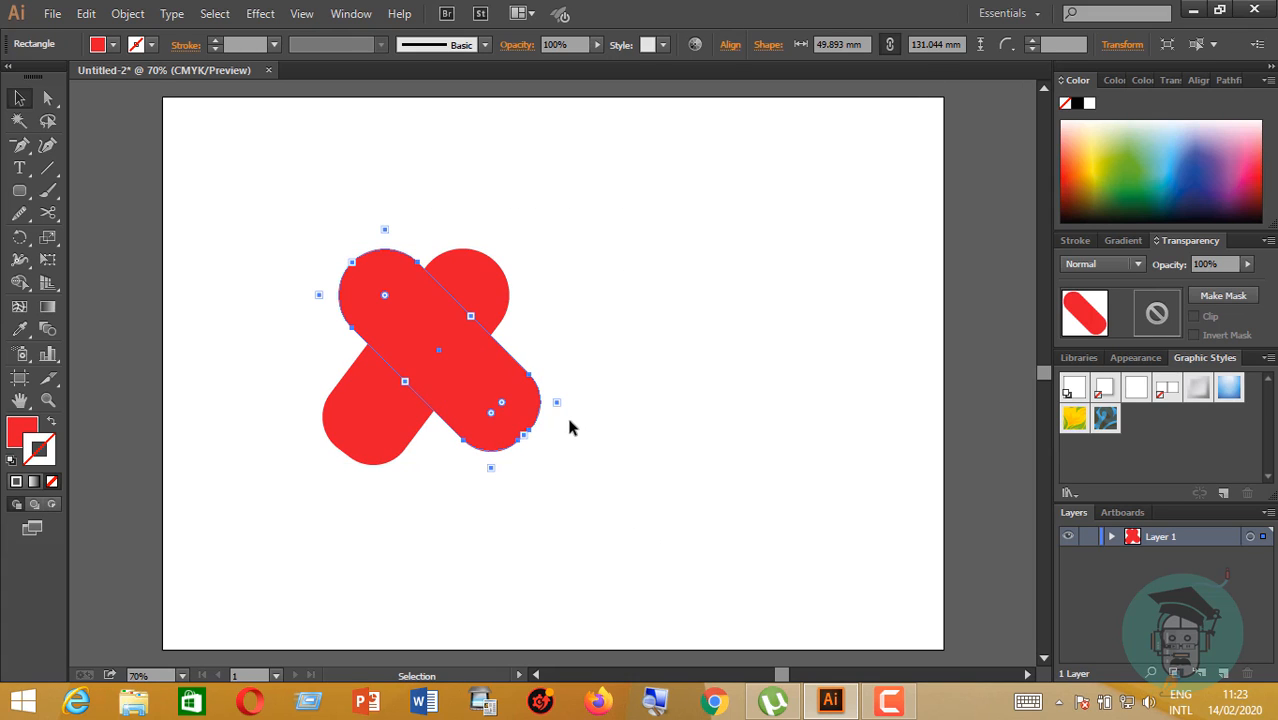
mouse_move(565, 404)
left_mouse_down()
mouse_move(596, 380)
mouse_move(576, 409)
mouse_move(585, 399)
left_mouse_up()
left_click_drag(509, 381, 519, 380)
left_click(625, 422)
- Rotate the right-leaning capsule a little further clockwise, and turn both capsules together very slightly clockwise
left_click(403, 430)
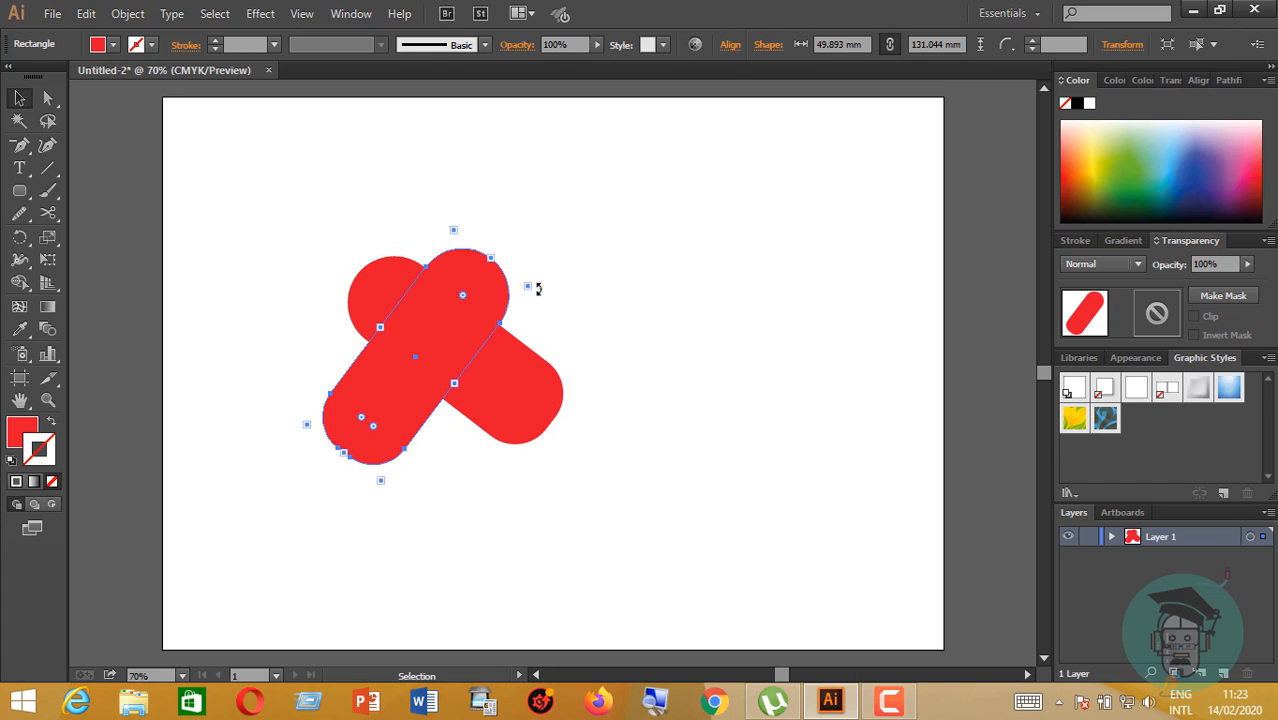
left_click_drag(538, 289, 533, 289)
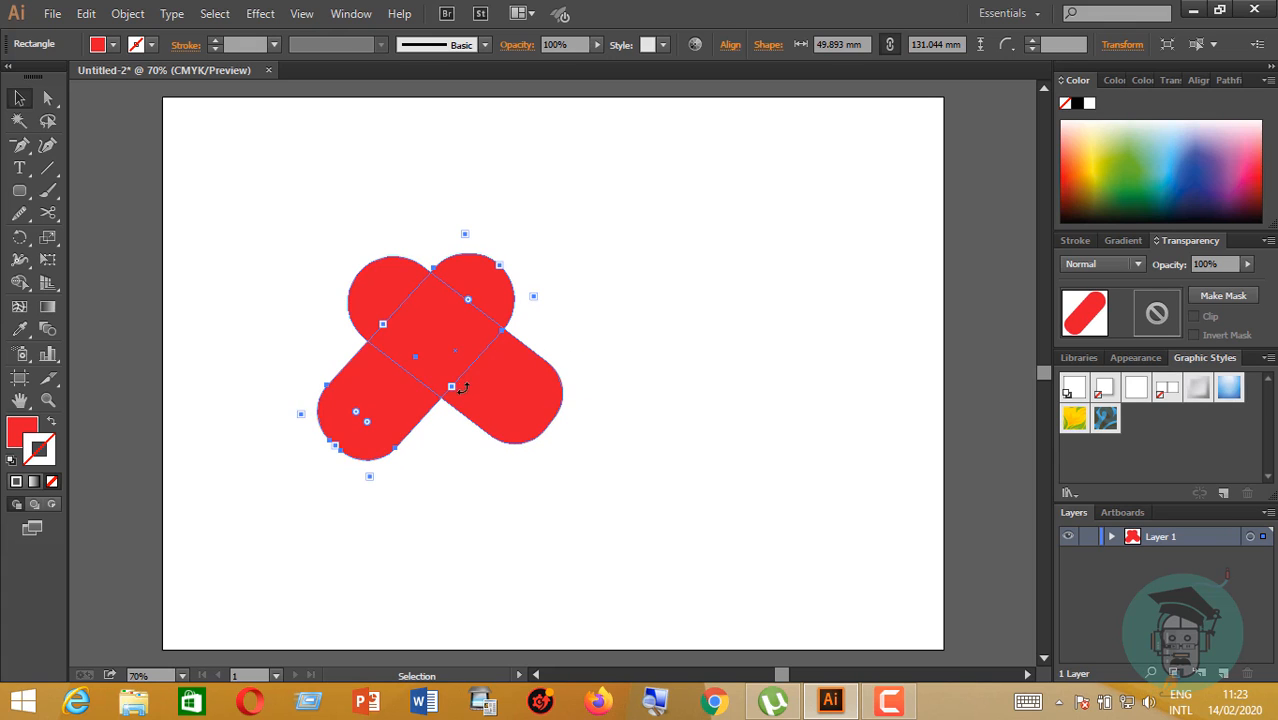
left_click_drag(320, 220, 607, 479)
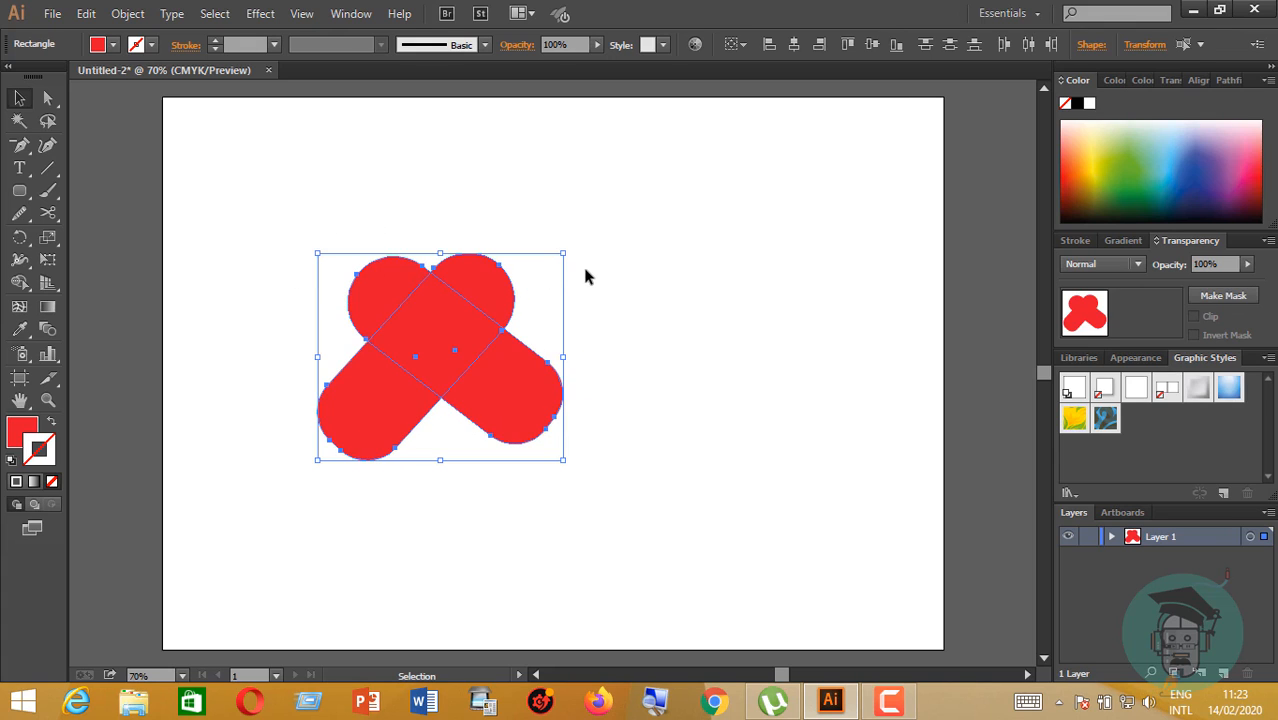
mouse_move(572, 247)
left_mouse_down()
mouse_move(575, 258)
mouse_move(574, 247)
left_mouse_up()
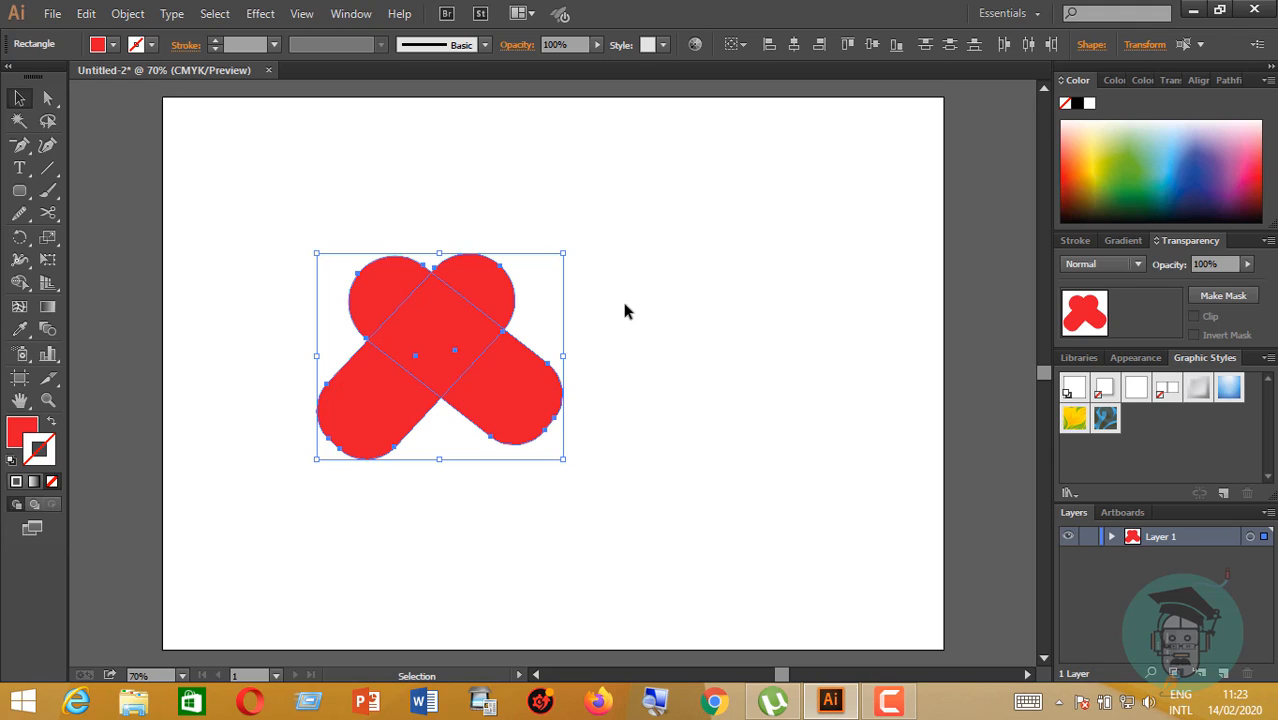
- Divide the two crossed capsules with Pathfinder and ungroup the resulting pieces
left_click(1229, 82)
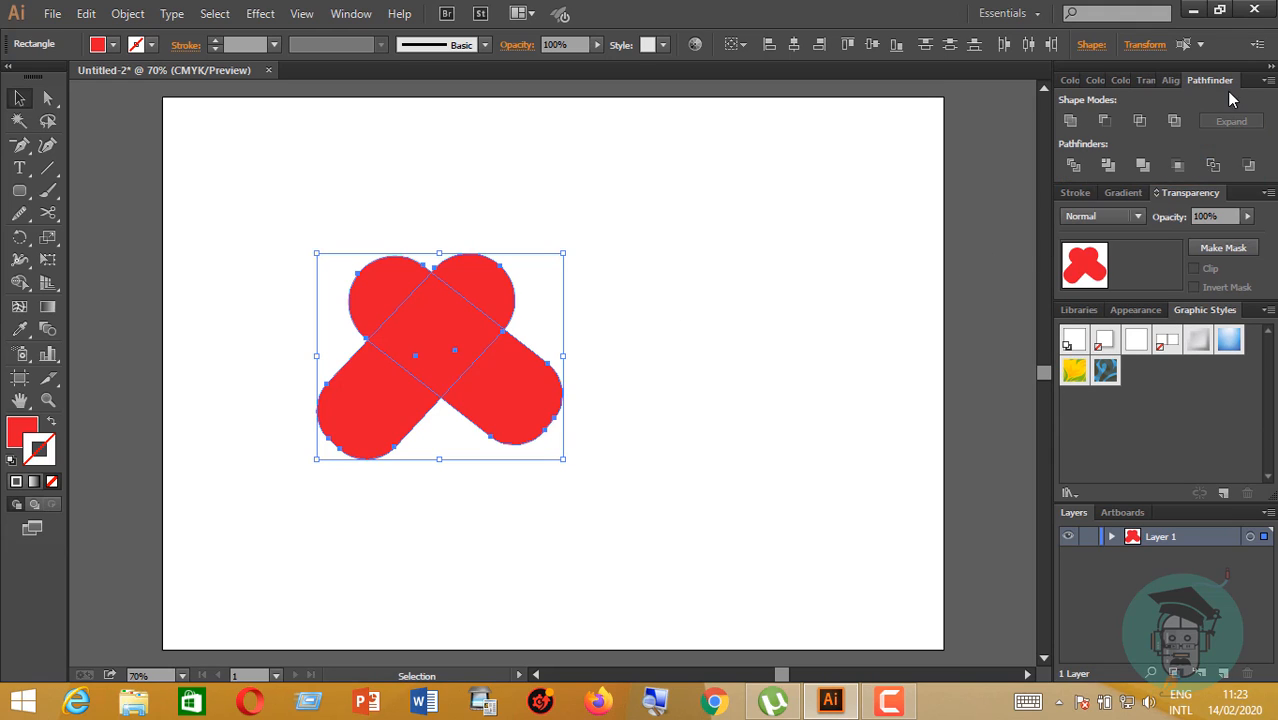
left_click(1106, 166)
left_click(561, 291)
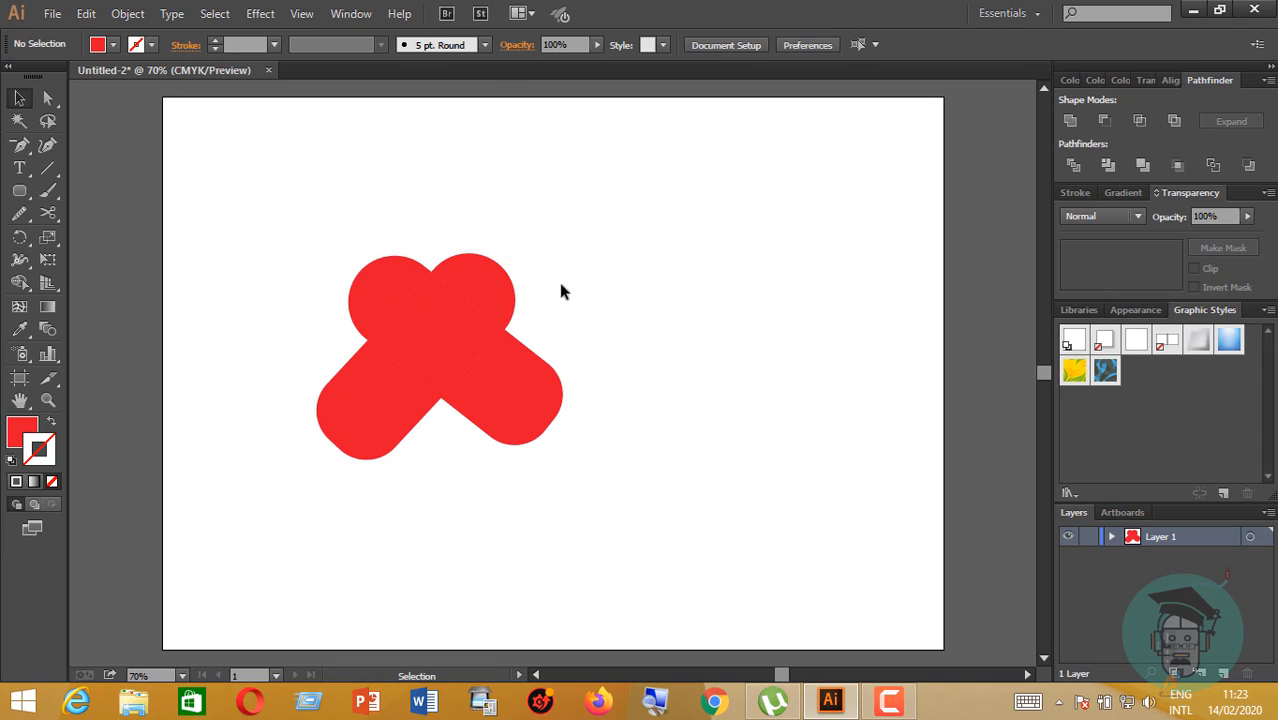
left_click(522, 399)
right_click(514, 382)
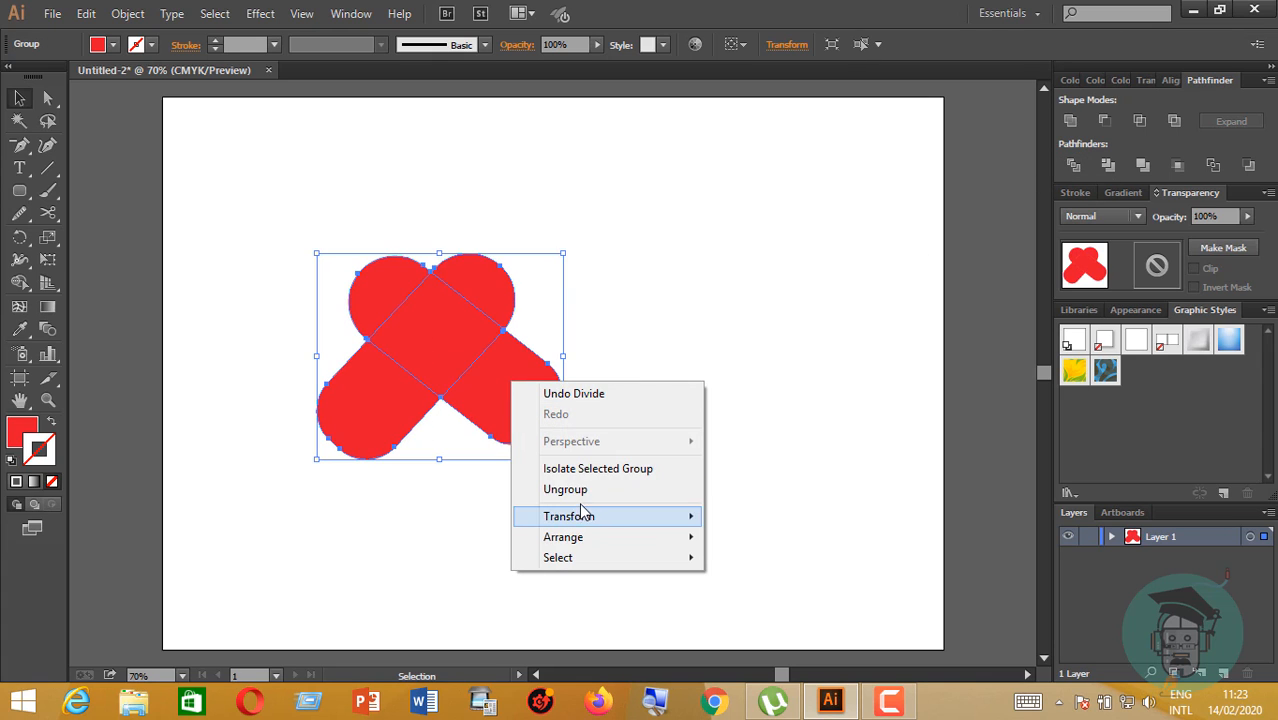
left_click(566, 489)
left_click(711, 461)
- Delete the two lower leg pieces of the divided shape so that only a heart remains
left_click(541, 403)
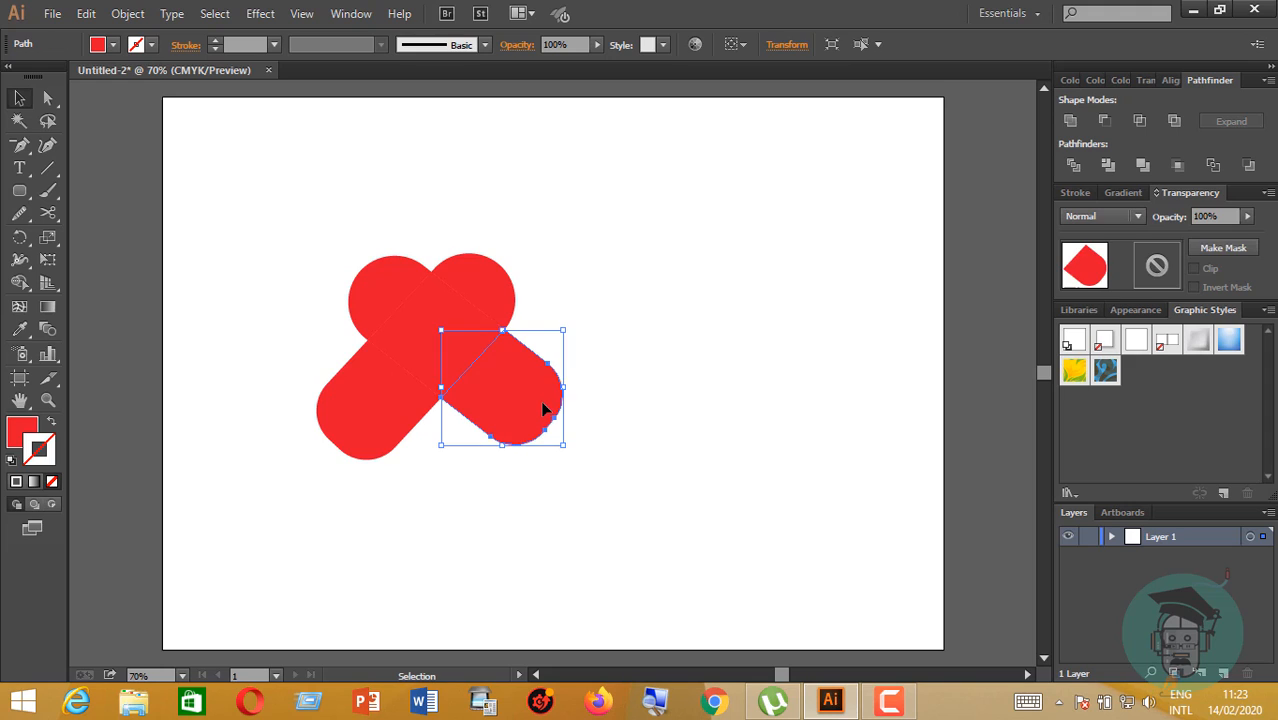
key("Delete")
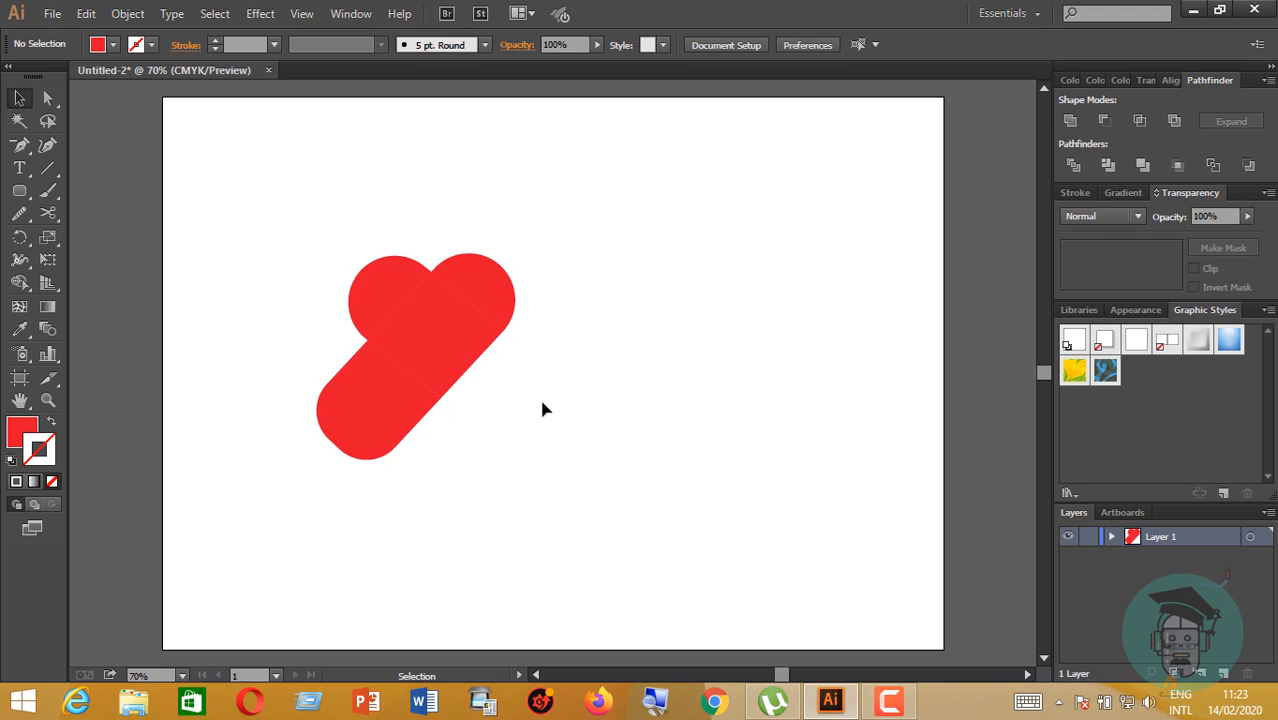
left_click(367, 392)
key("Delete")
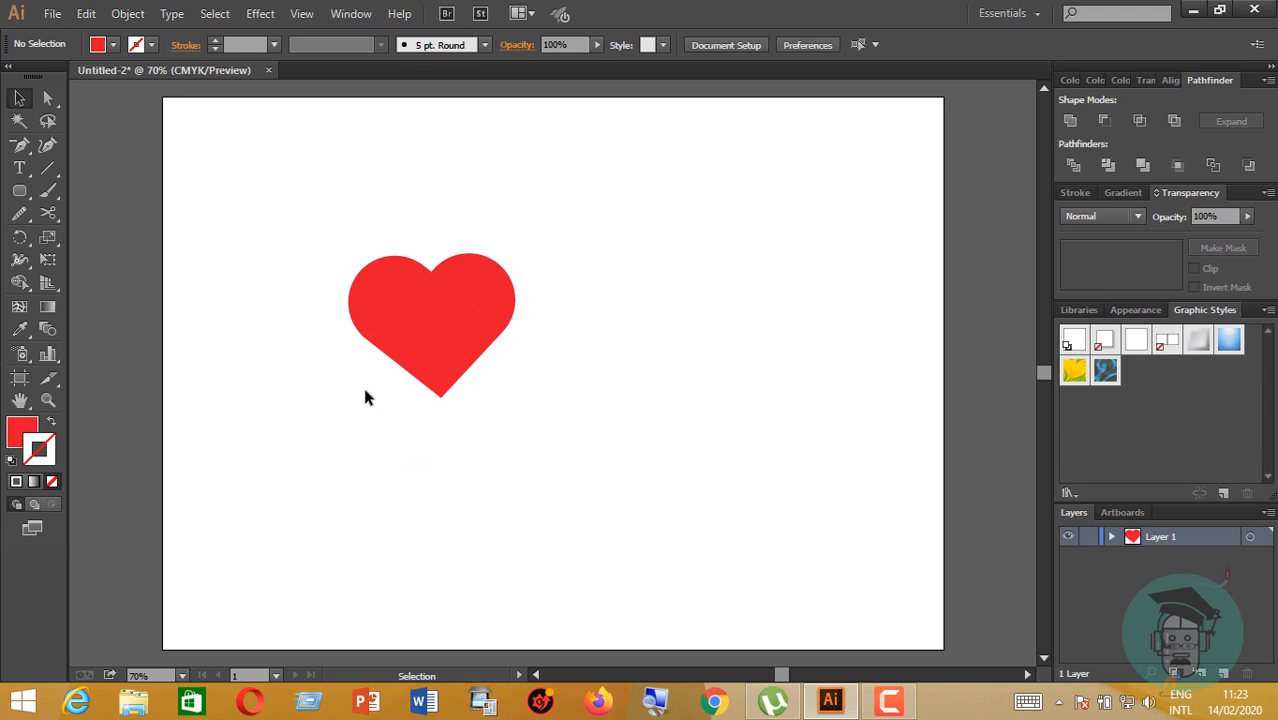
- Rotate all the heart's pieces together slightly clockwise and unite them into a single shape
left_click_drag(322, 222, 536, 441)
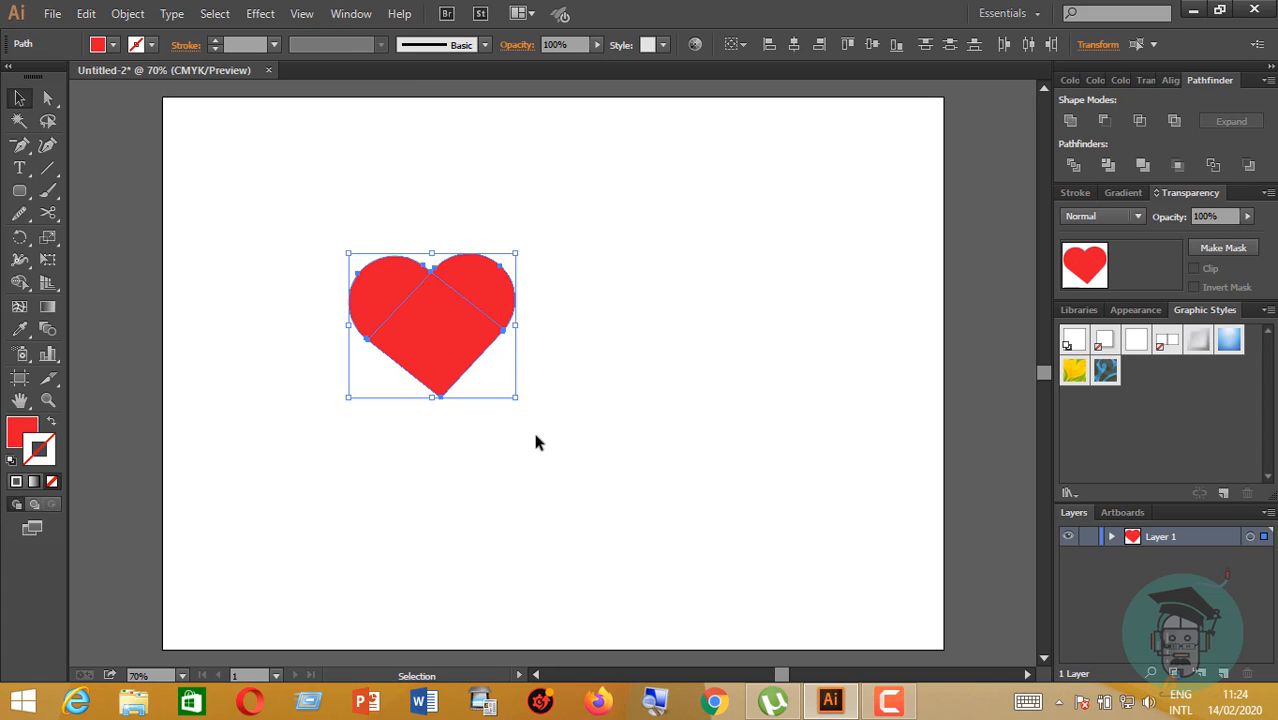
left_click_drag(525, 251, 526, 246)
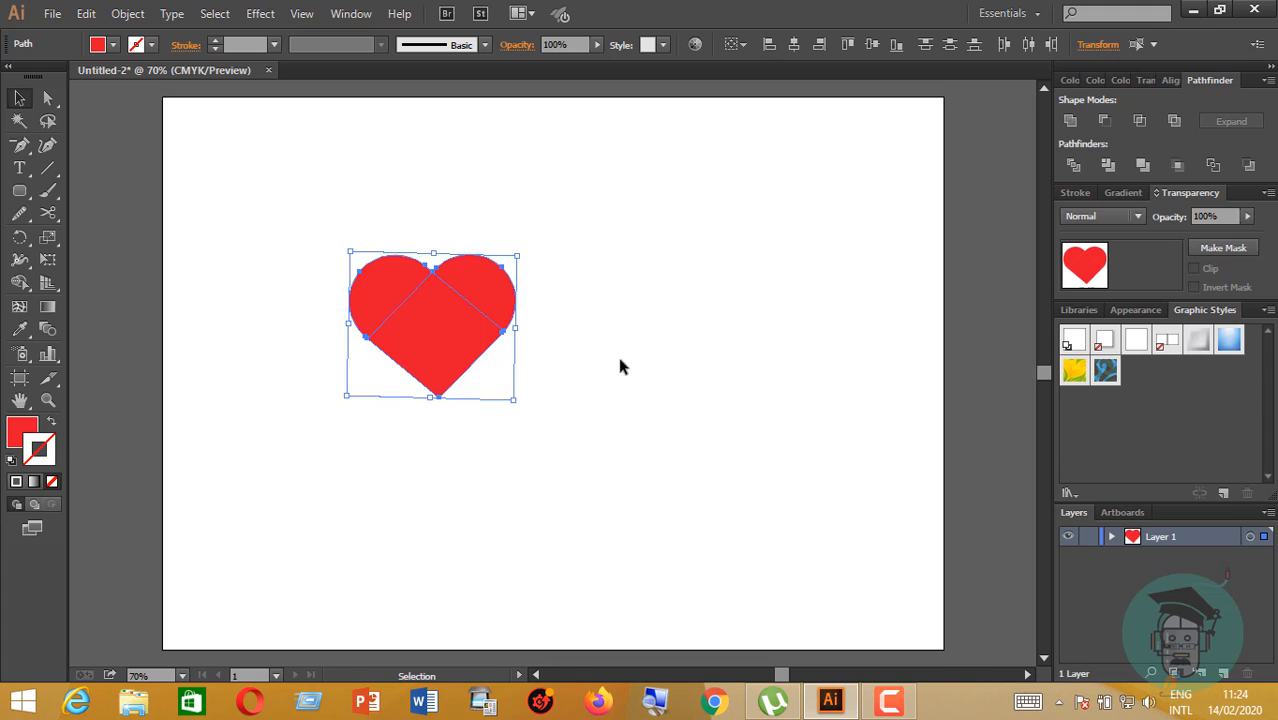
left_click(1063, 124)
left_click(687, 384)
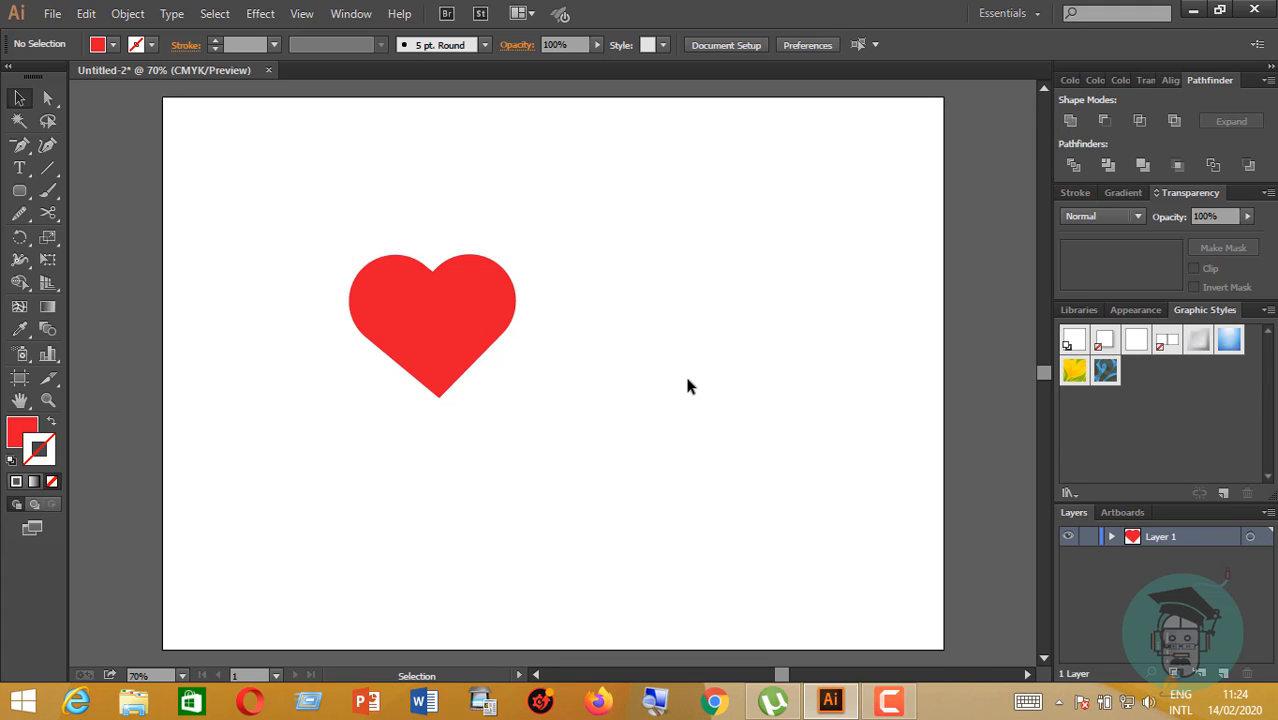
- Fine-tune the united heart's rotation by a very small amount
left_click_drag(326, 213, 636, 490)
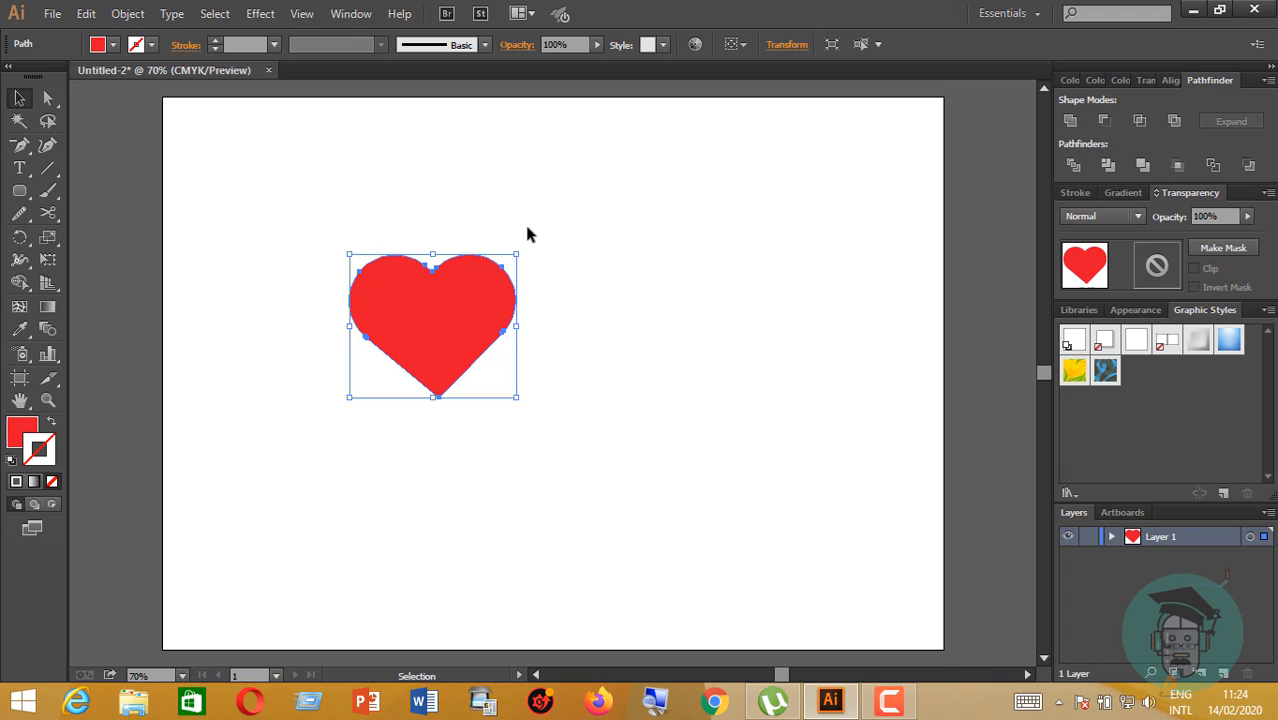
left_click_drag(525, 250, 527, 248)
left_click(591, 289)
- Draw a vertical rounded rectangle about 42 by 100 mm right of the heart and round its corners fully into a capsule
left_click(20, 191)
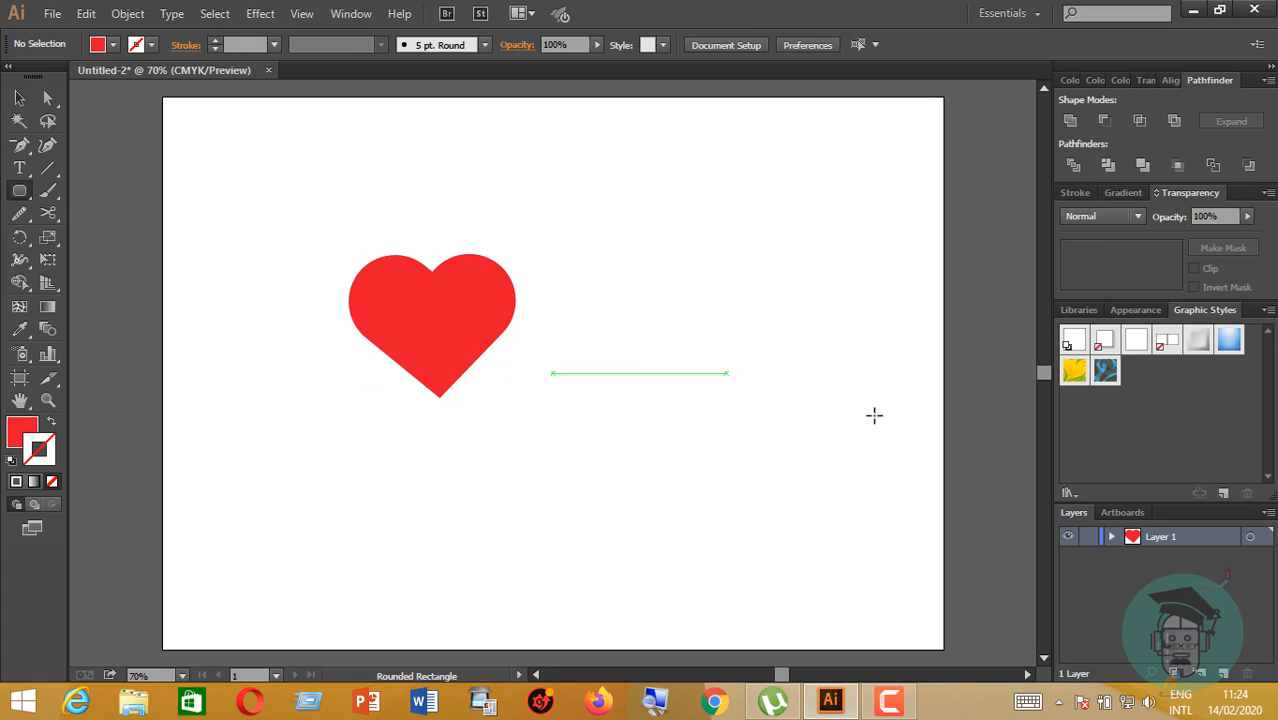
left_click_drag(649, 283, 727, 467)
left_click(47, 98)
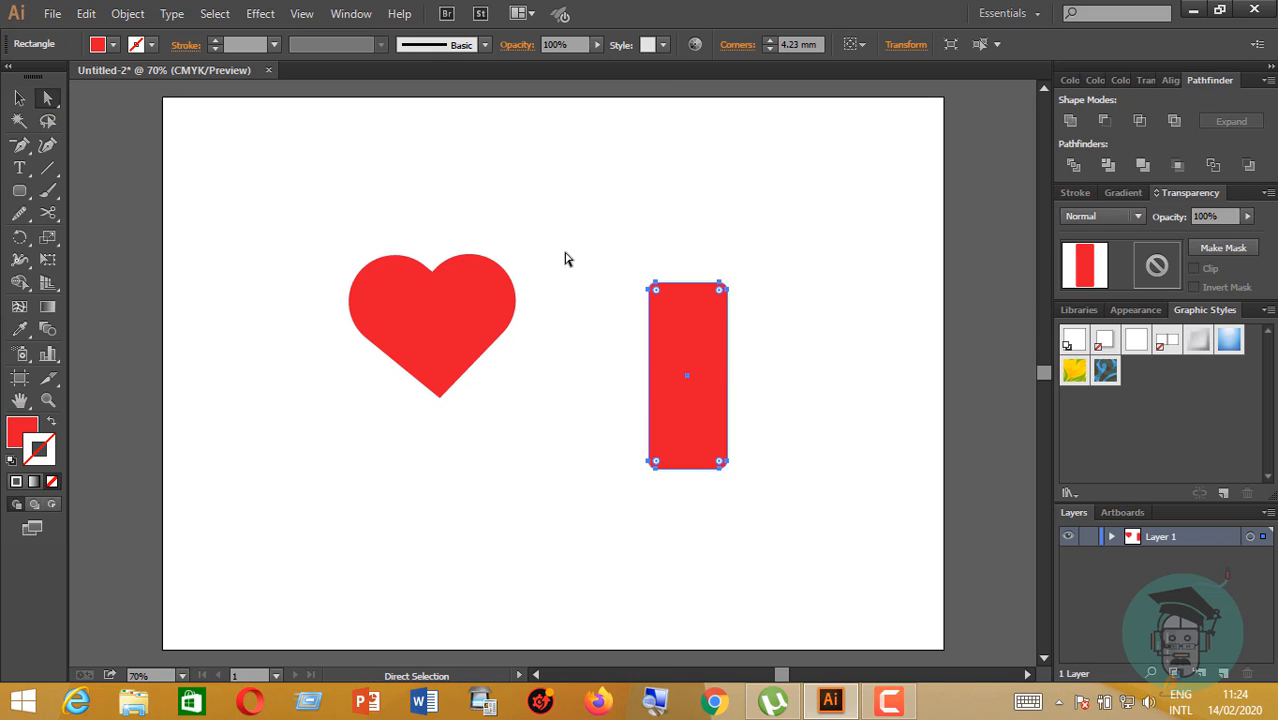
left_click_drag(719, 290, 694, 338)
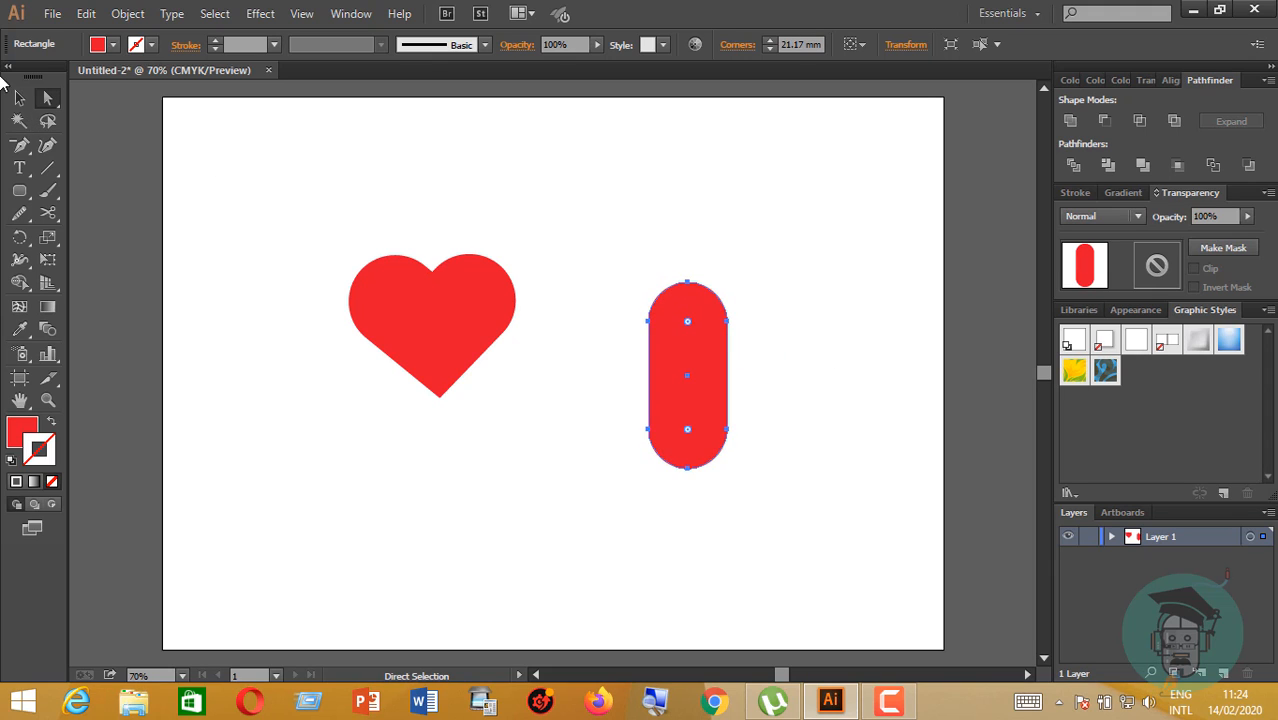
left_click(19, 98)
left_click(618, 176)
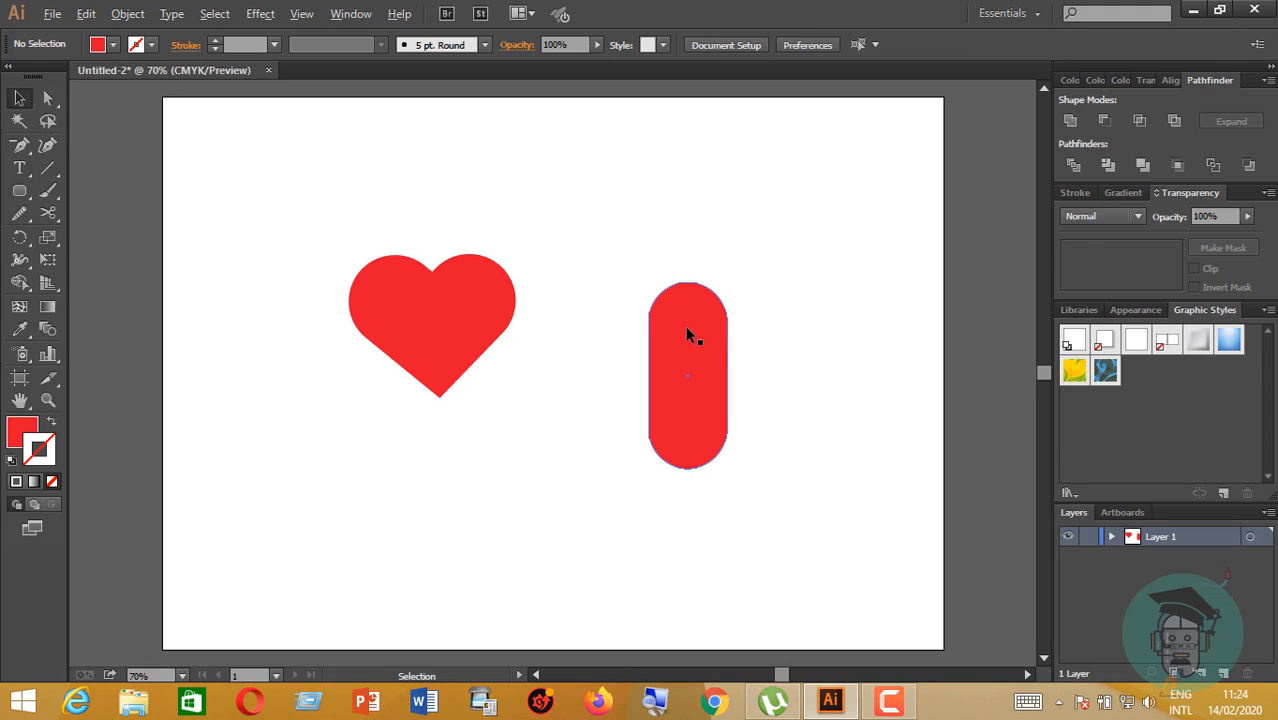
- Duplicate the capsule to its right and rotate the copy to a diagonal angle using the Rotate transform with preview
left_click_drag(687, 329, 777, 326)
right_click(778, 342)
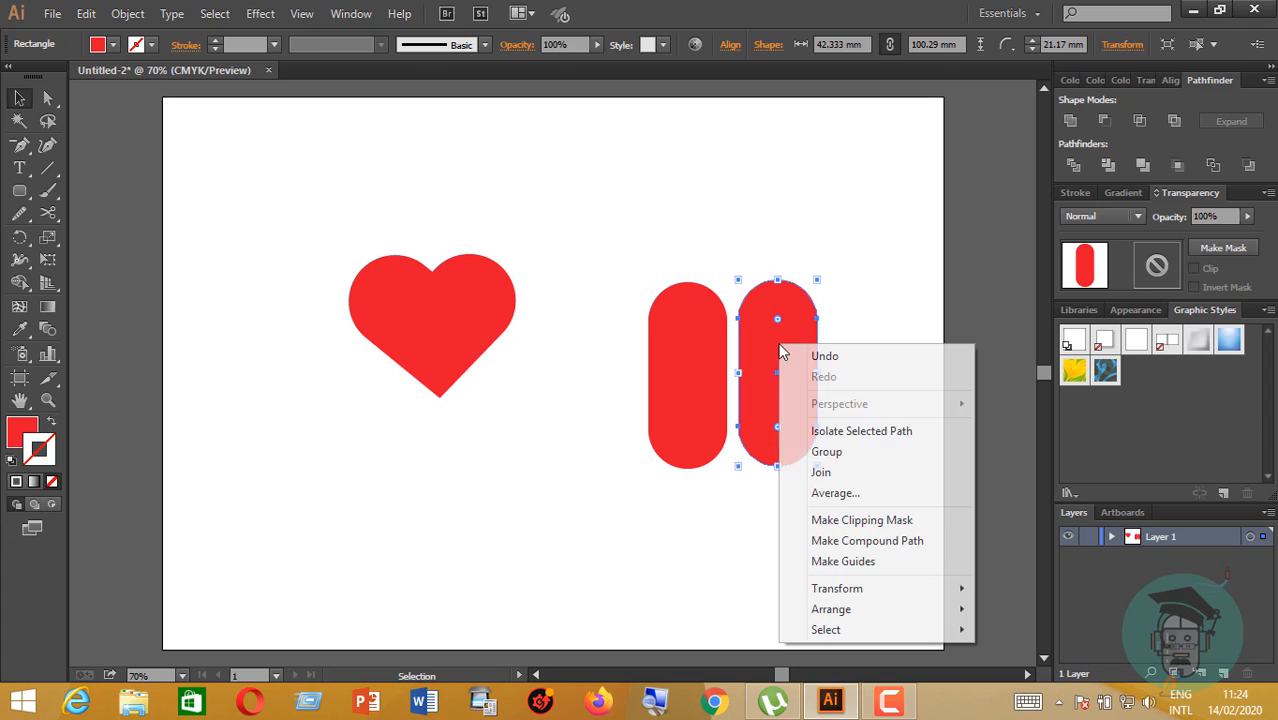
mouse_move(881, 597)
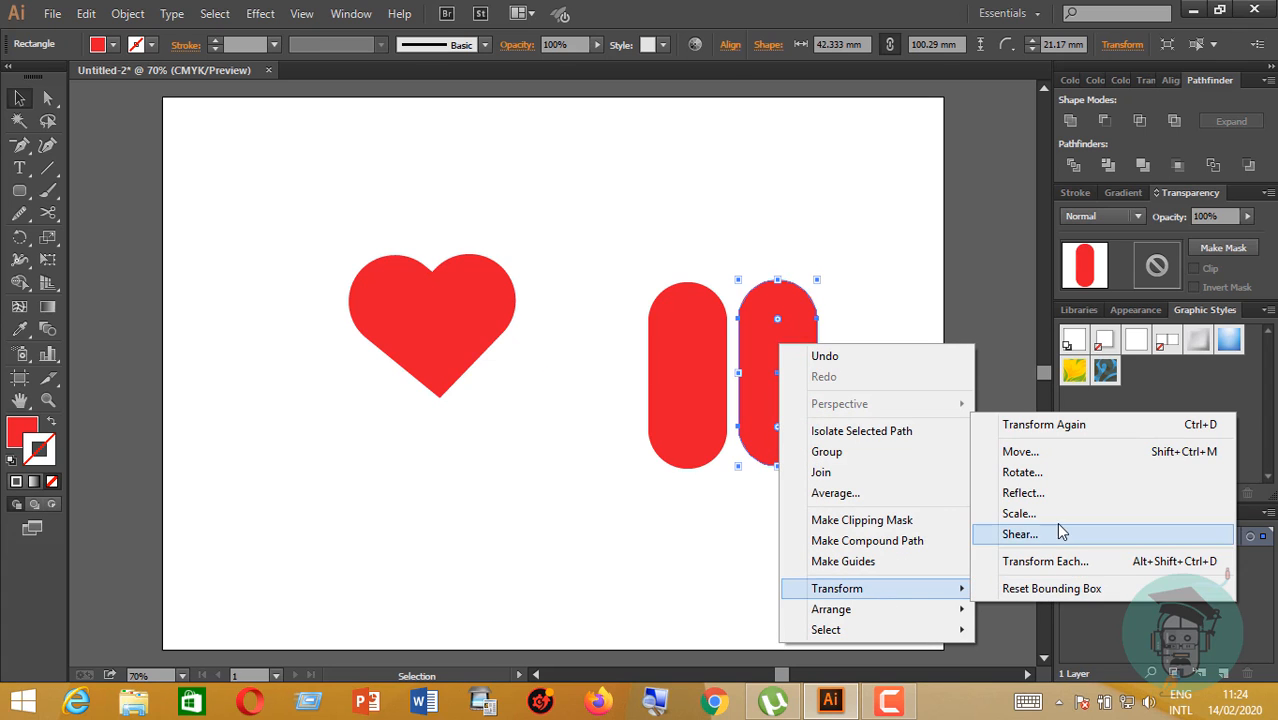
left_click(1042, 474)
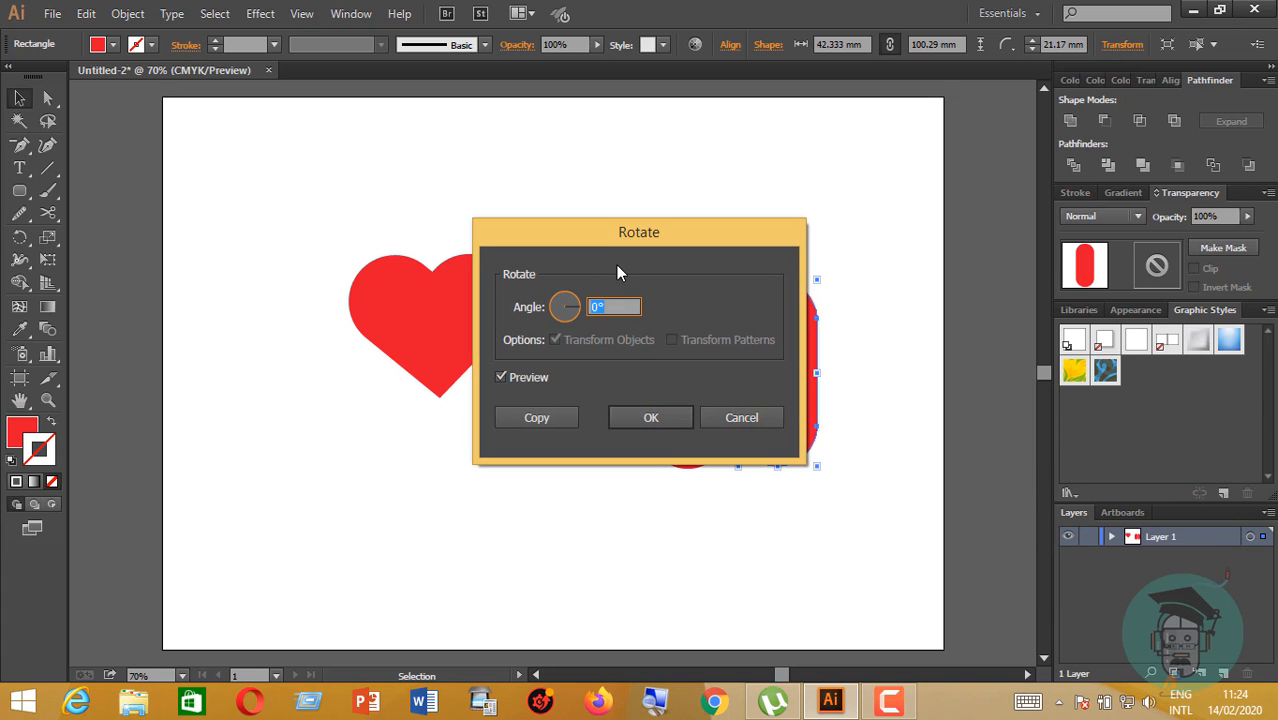
left_click_drag(616, 270, 216, 258)
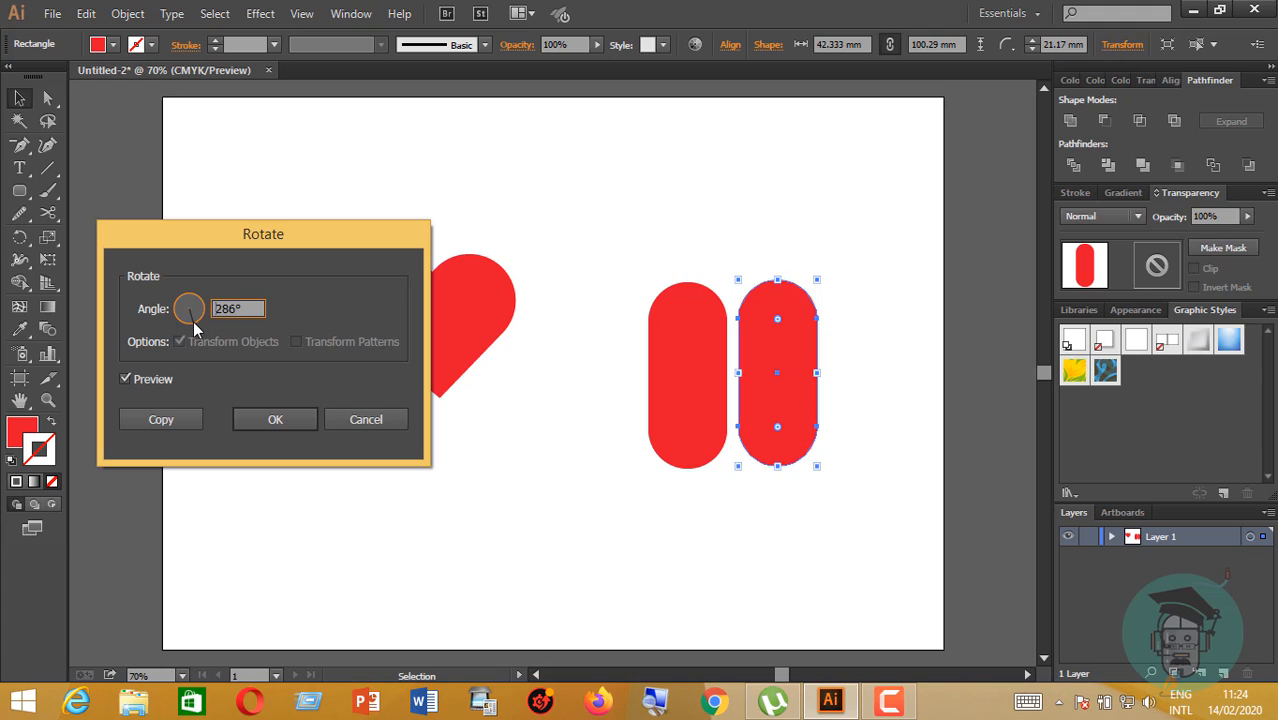
left_click_drag(194, 322, 207, 308)
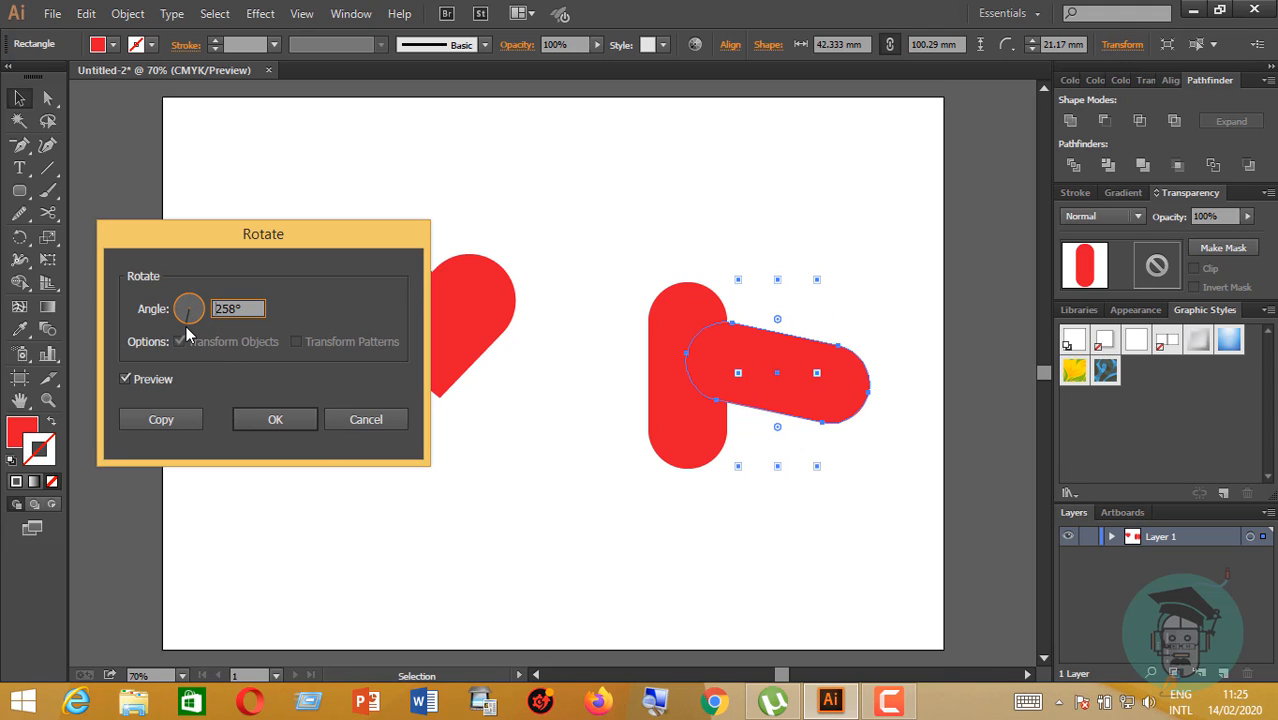
left_click_drag(199, 322, 200, 321)
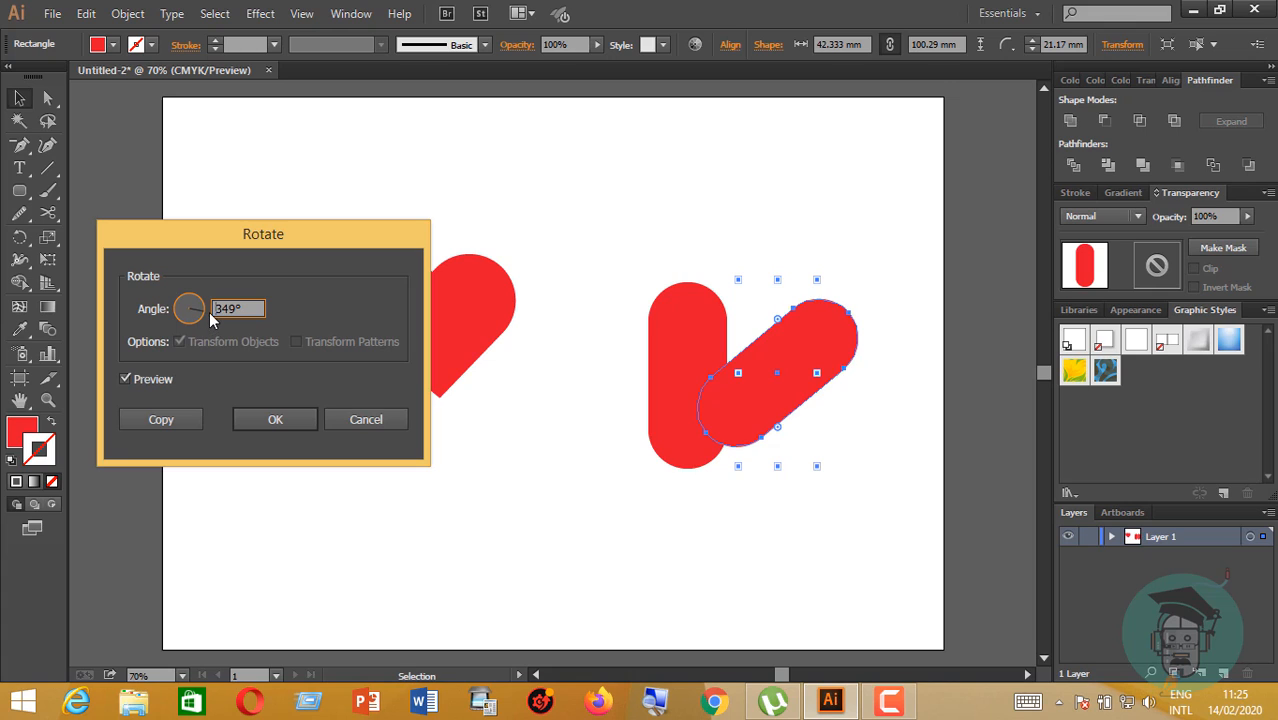
left_click(275, 419)
left_click(880, 413)
- Overlap the two capsules and rotate the steeper, right-leaning one clockwise so that they cross as an X with adjoining upper lobes
left_click_drag(753, 397, 685, 399)
left_click(765, 422)
left_click(739, 437)
left_click(655, 447)
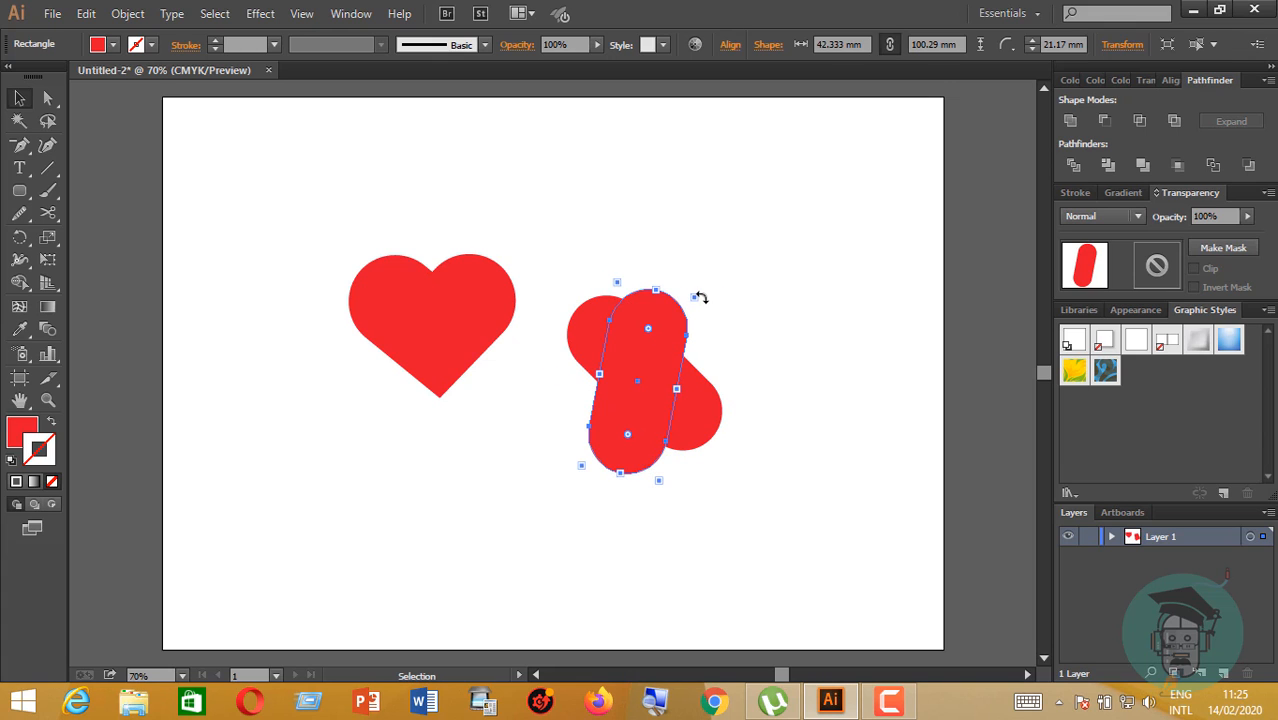
left_click_drag(700, 298, 735, 345)
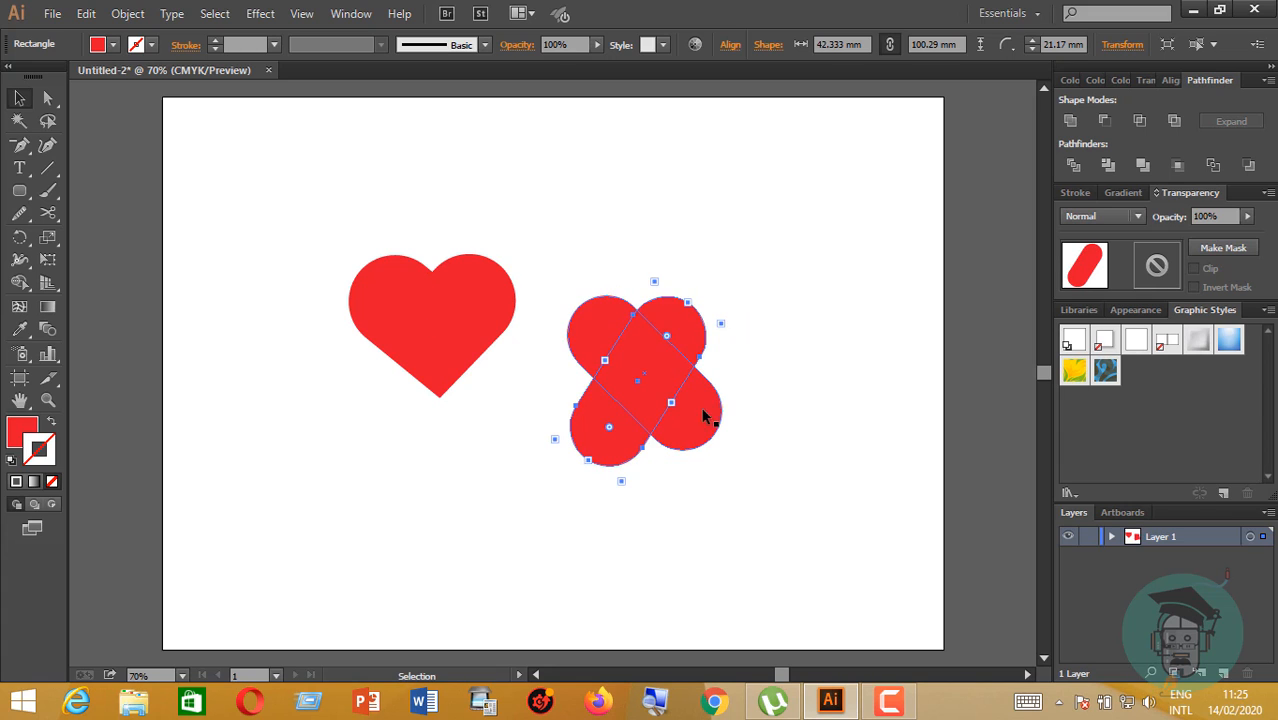
left_click(775, 391)
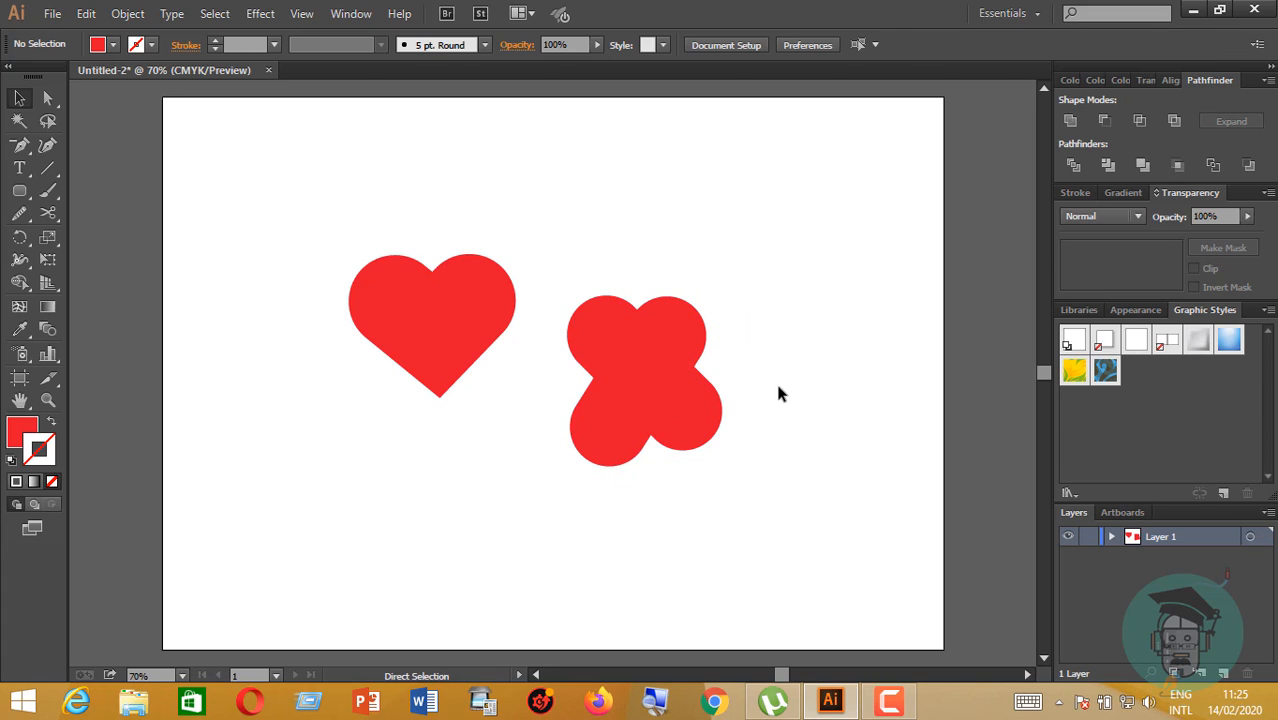
- Nudge the right-leaning capsule slightly left, and place a horizontal ruler guide at about 106 mm along the tops of the upper lobes
key("ctrl+r")
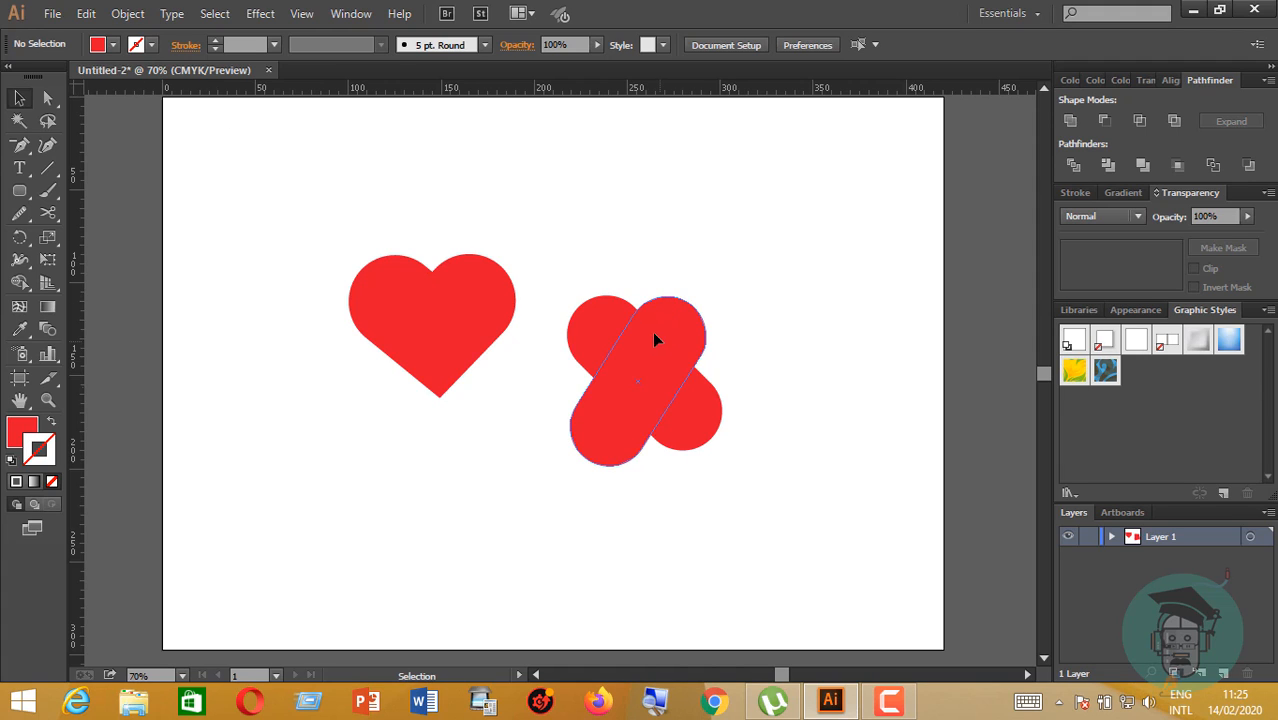
left_click_drag(655, 340, 656, 339)
left_click(766, 372)
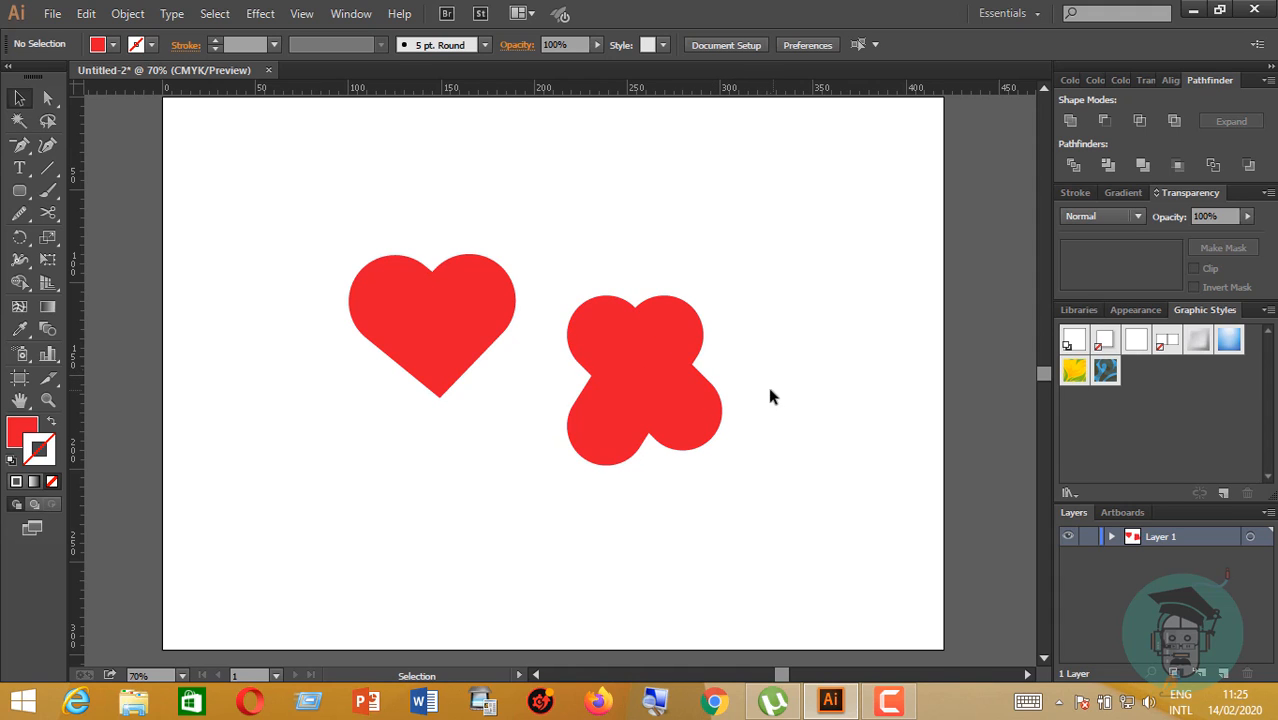
left_click_drag(310, 92, 322, 294)
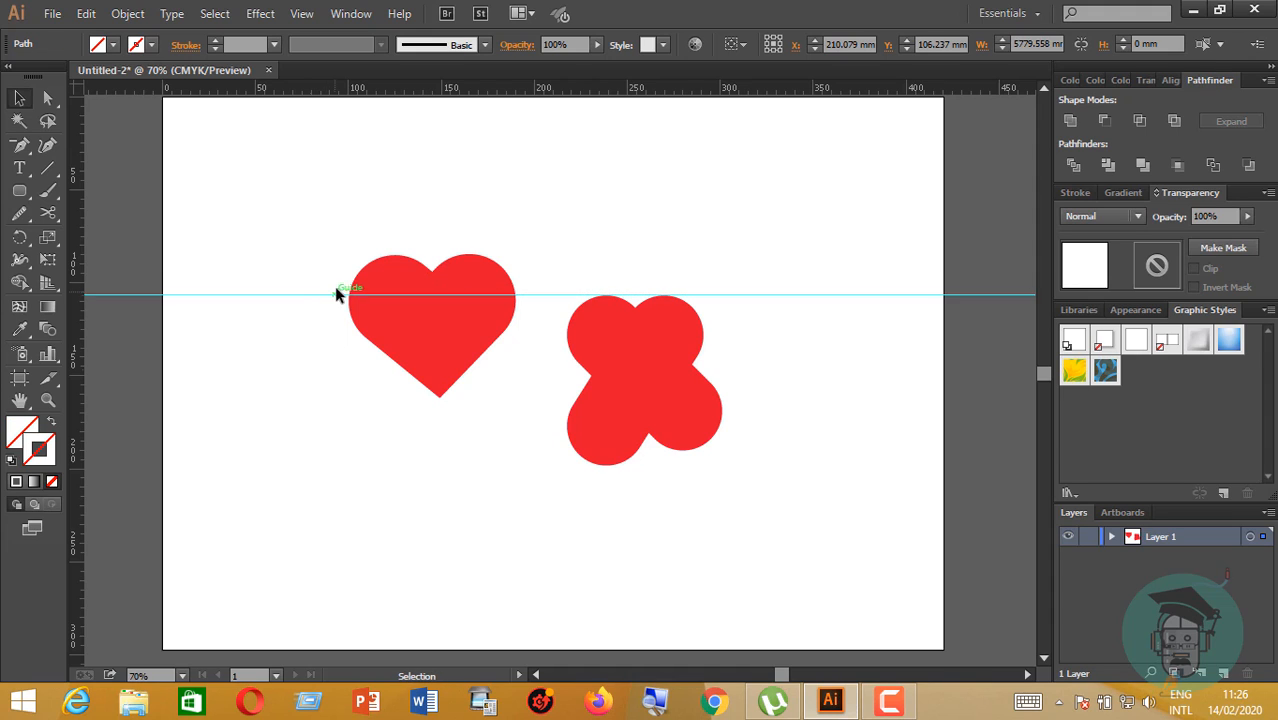
- Rotate the left-leaning capsule slightly clockwise about its centre
left_click(690, 404)
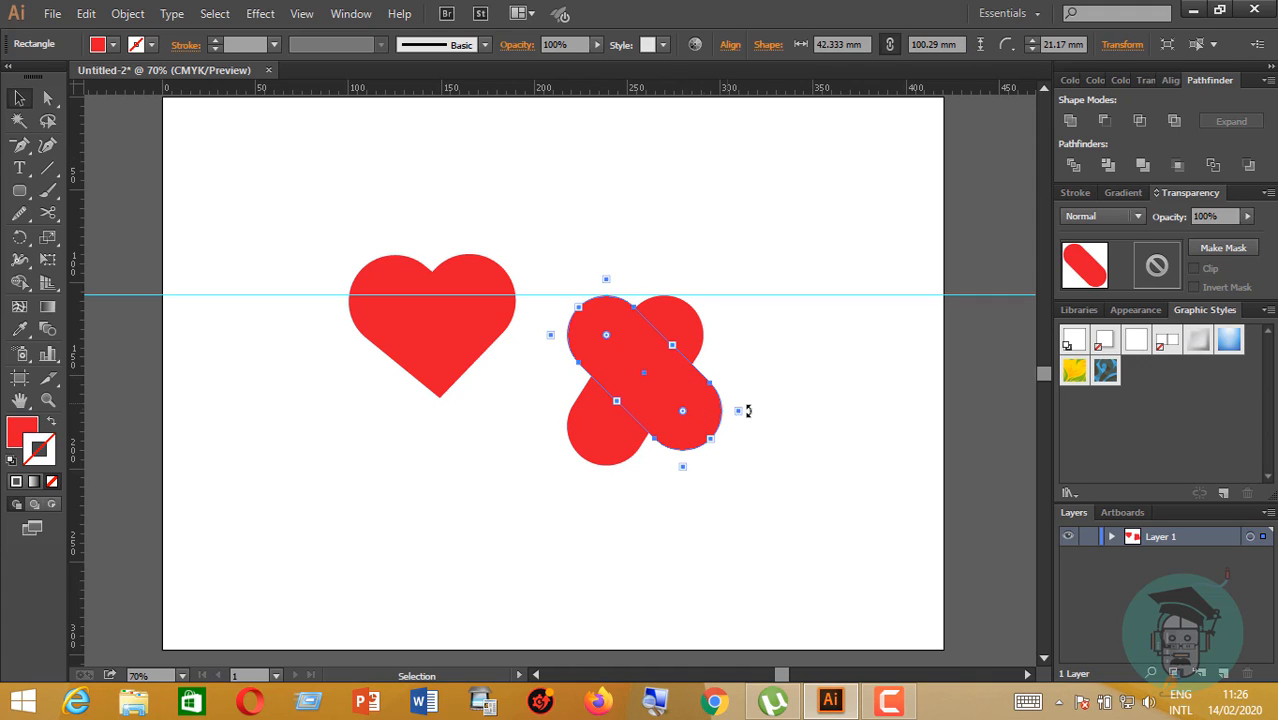
left_click_drag(748, 410, 748, 425)
left_click(731, 455)
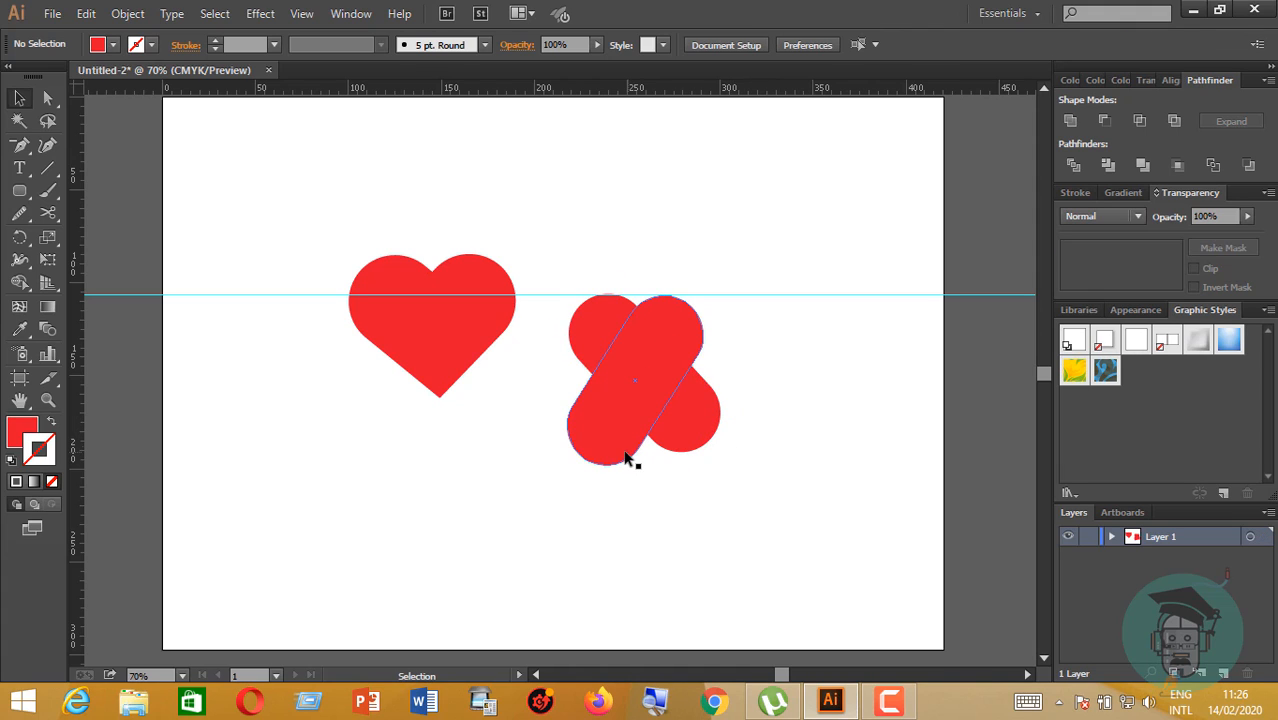
- Adjust the right-leaning capsule's position, and shift both capsules together slightly left beneath the guide
left_click_drag(625, 451, 625, 456)
left_click(754, 463)
left_click_drag(533, 355, 800, 541)
left_click_drag(668, 414, 669, 420)
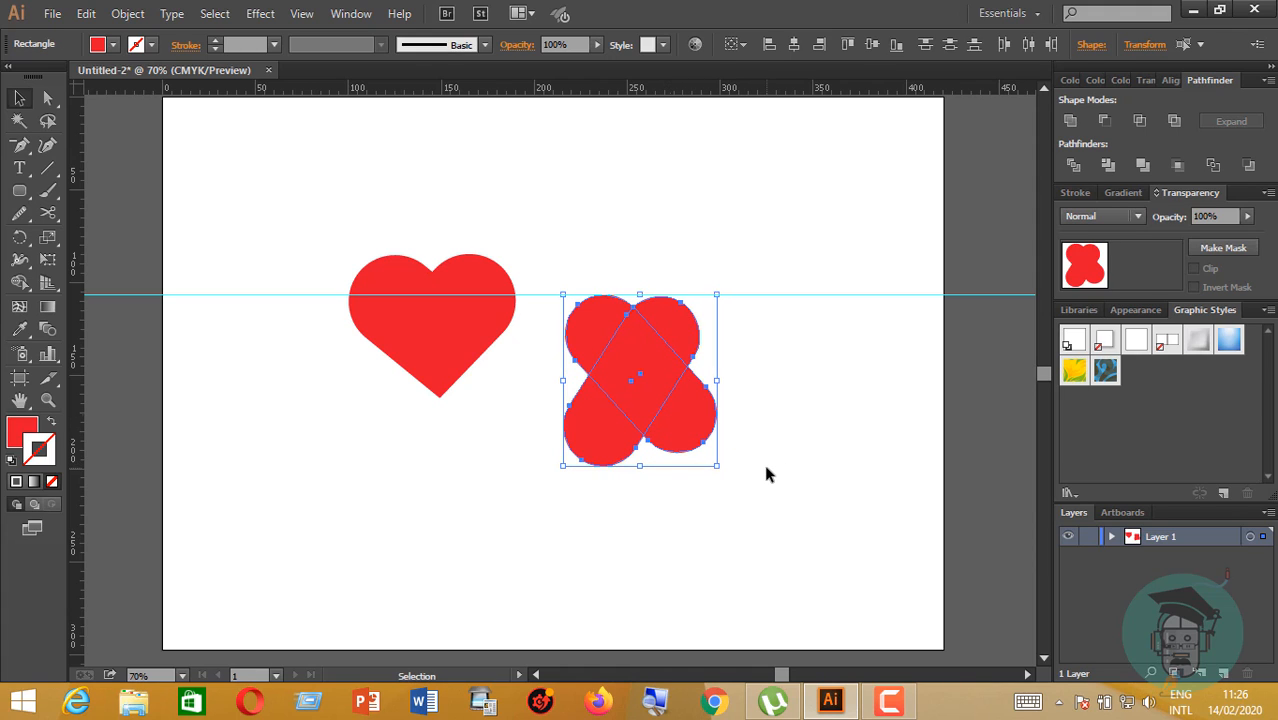
left_click(766, 456)
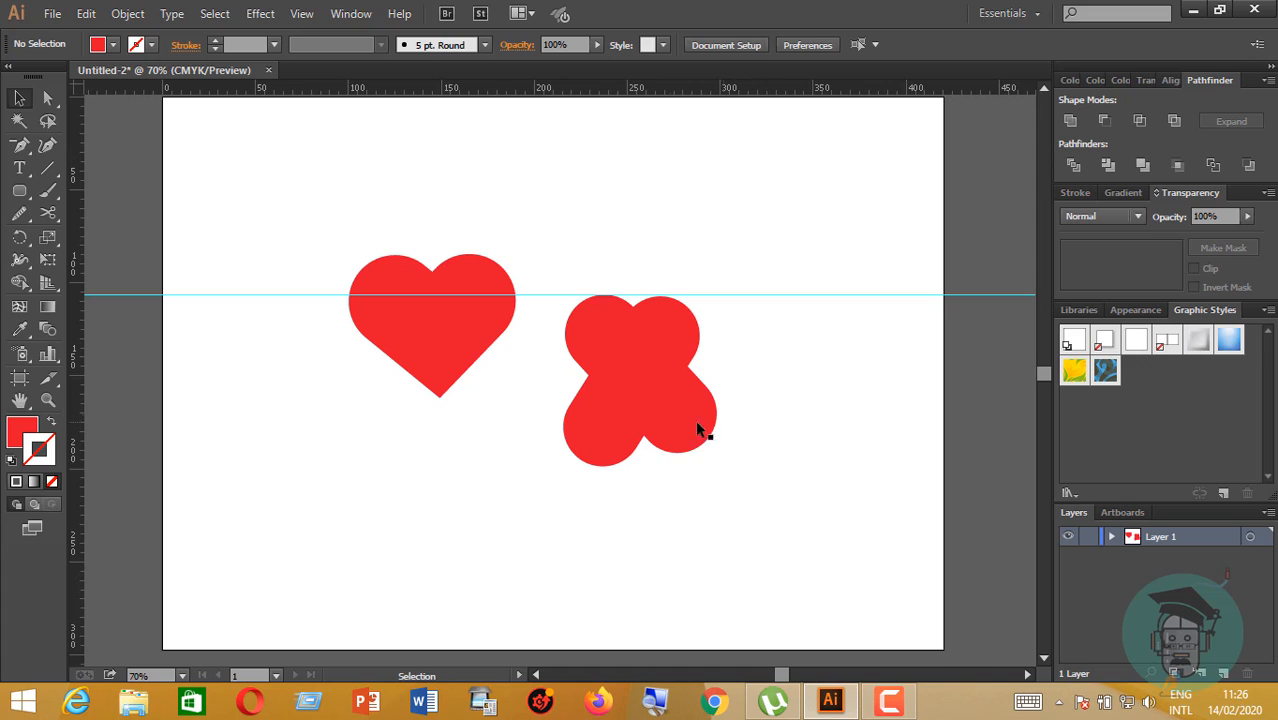
- Rotate the right-leaning capsule further clockwise and move it up about 4.5 mm so its upper lobe touches the guide
left_click(622, 460)
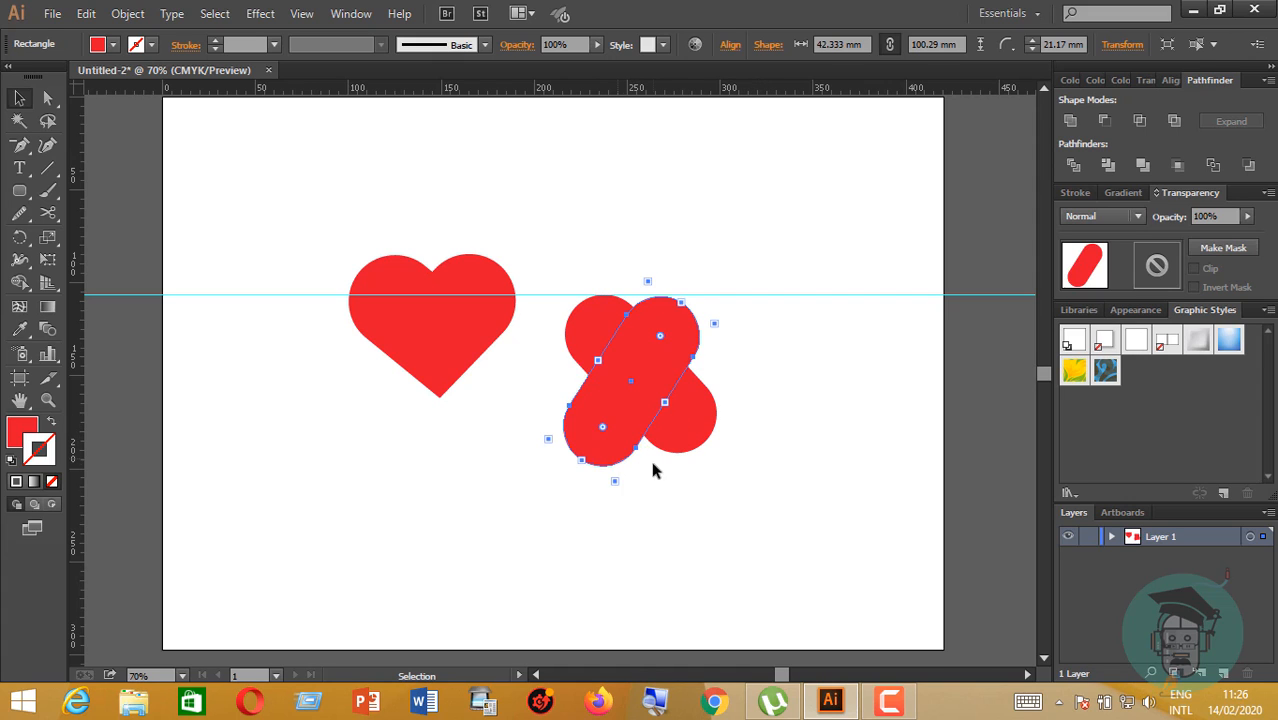
left_click_drag(624, 489, 607, 418)
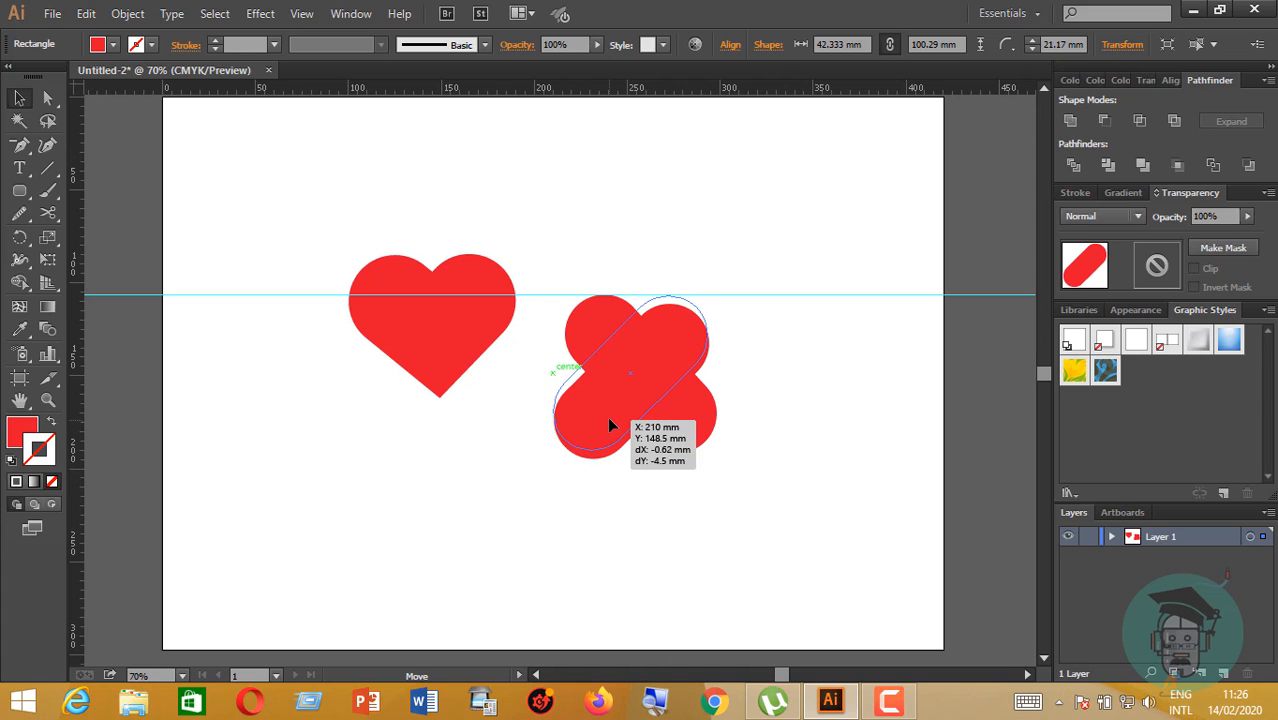
left_click(705, 482)
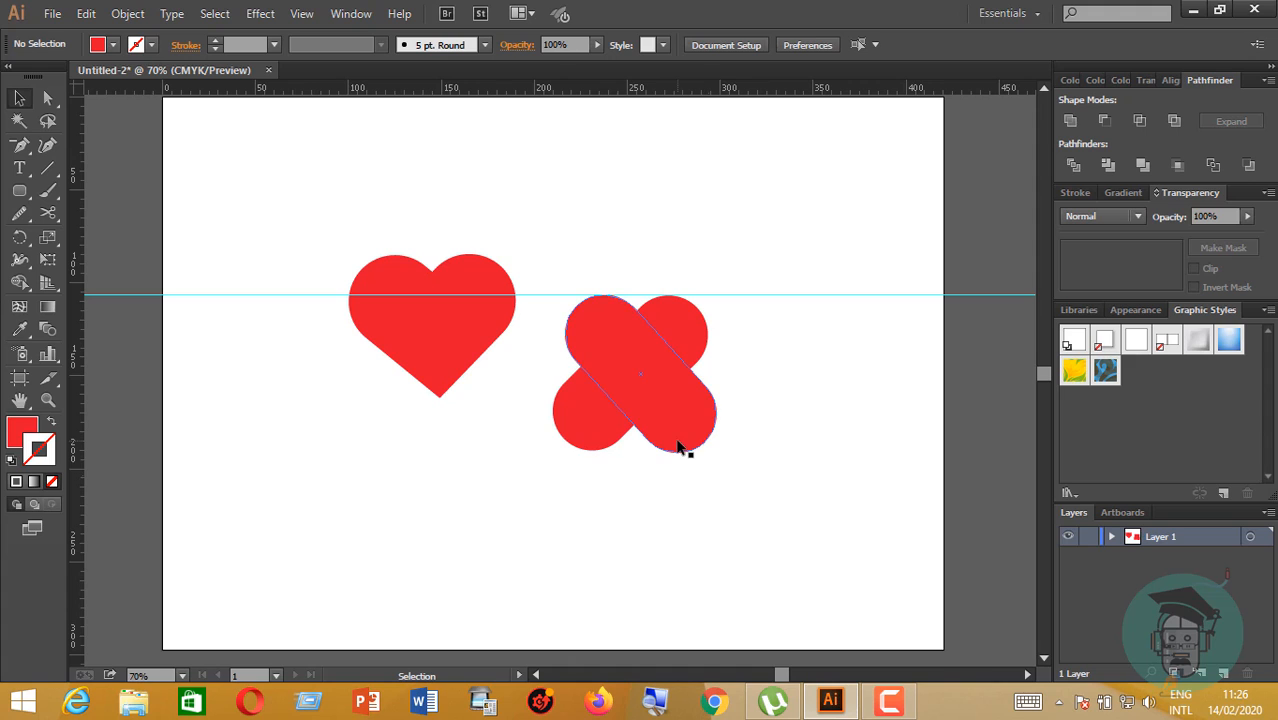
- Rotate the left-leaning capsule very slightly counterclockwise to match the slant of the other capsule
left_click(679, 446)
mouse_move(743, 421)
left_mouse_down()
mouse_move(747, 399)
mouse_move(743, 418)
left_mouse_up()
left_click(760, 440)
- Place a second horizontal guide at the notch between the X's lower legs, and select the left-leaning capsule
left_click_drag(556, 93, 562, 424)
left_click(757, 522)
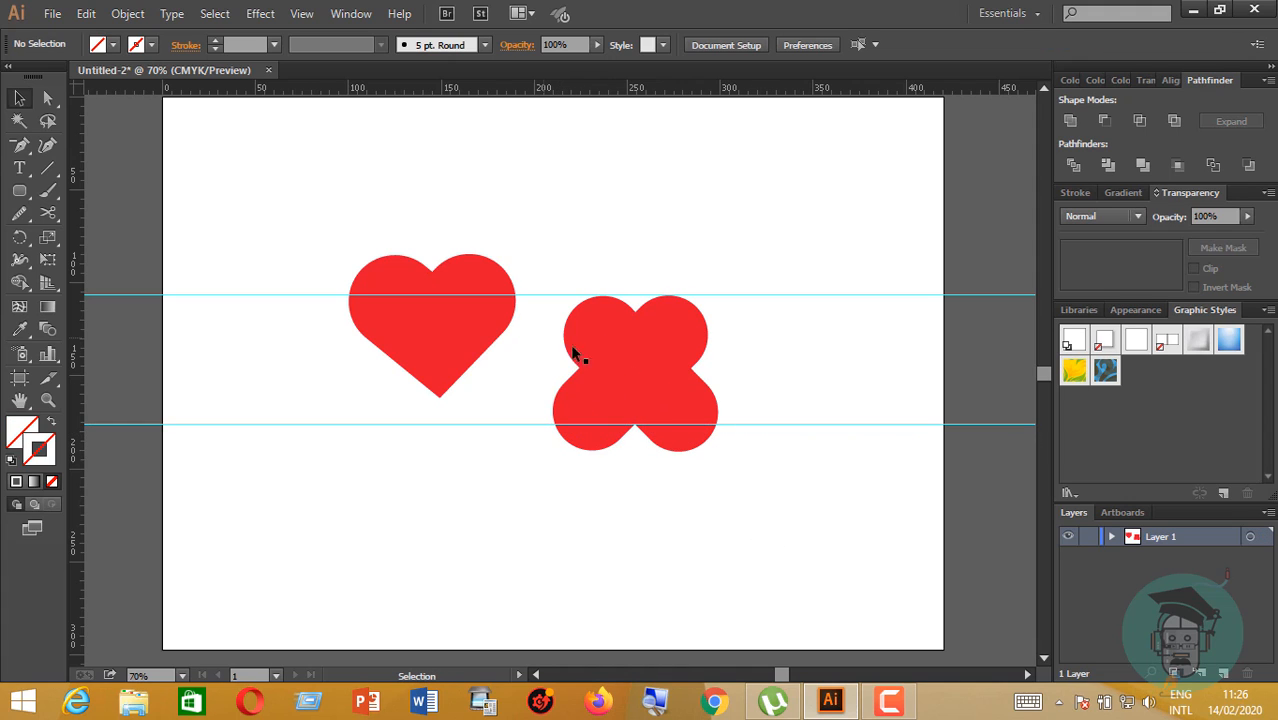
left_click(694, 393)
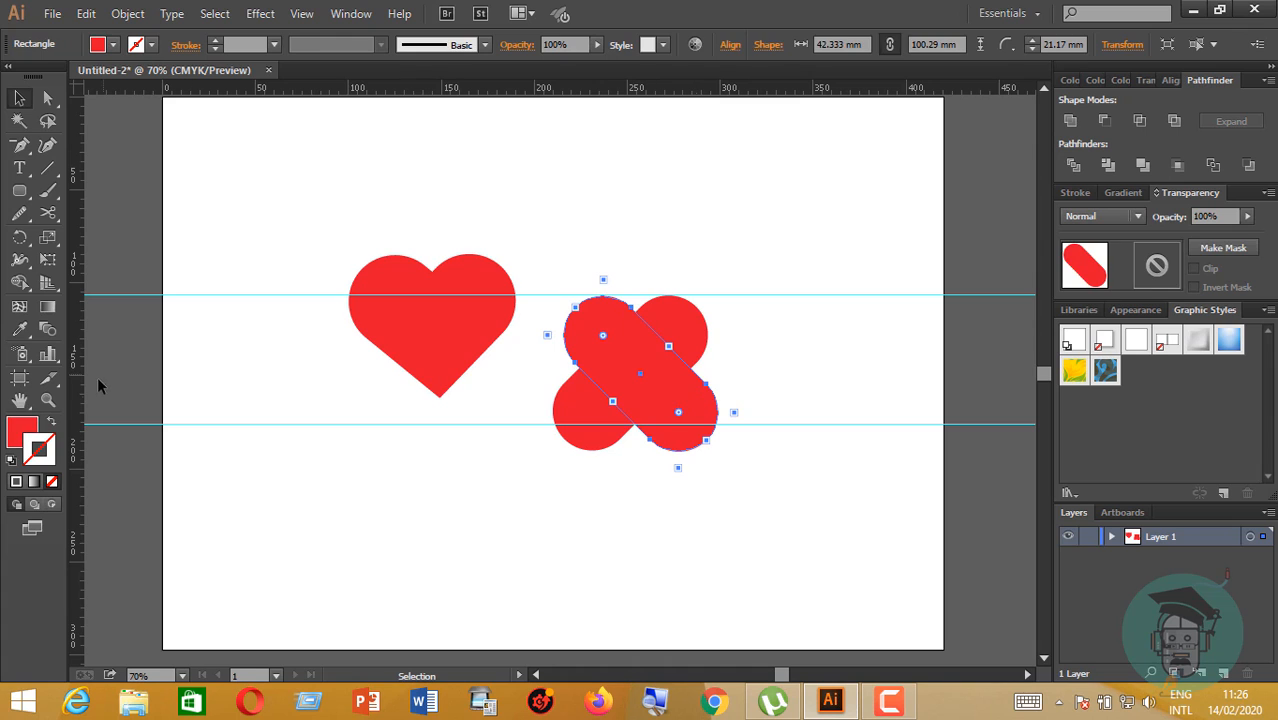
- Change the left-leaning capsule's fill to the golden yellow F4C70C and deselect it
double_click(22, 430)
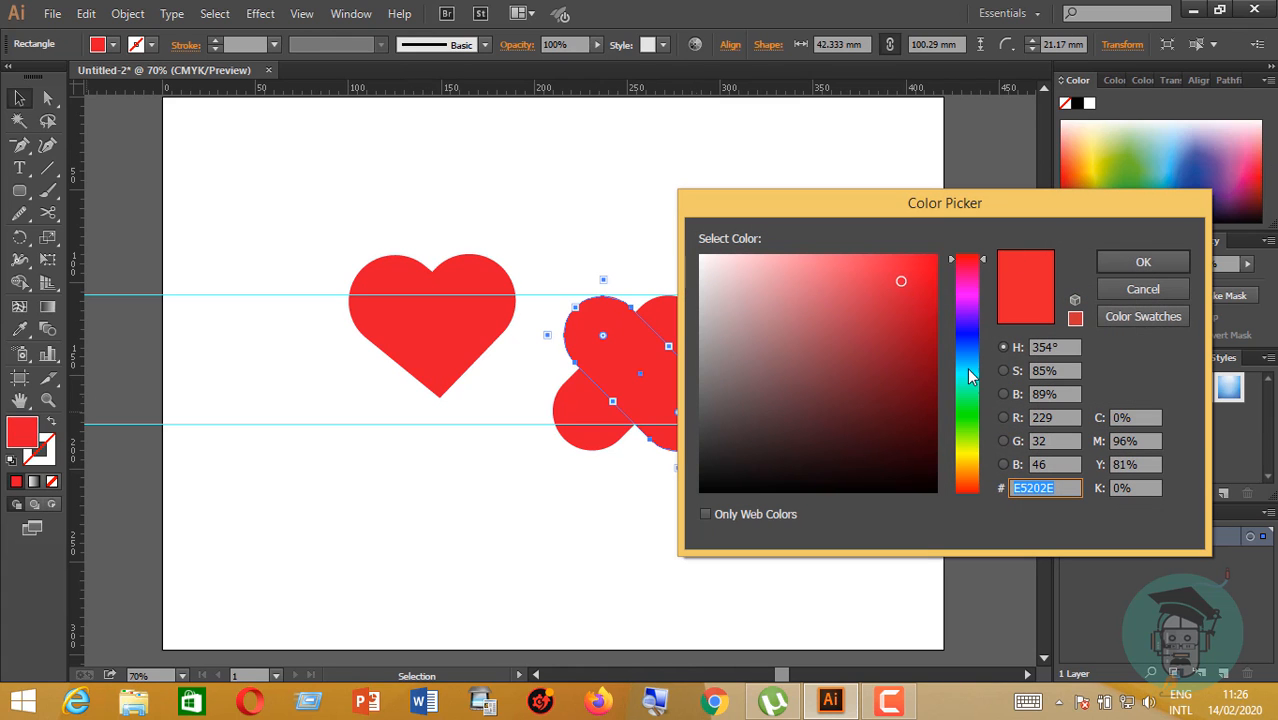
left_click(968, 462)
left_click_drag(910, 286, 925, 264)
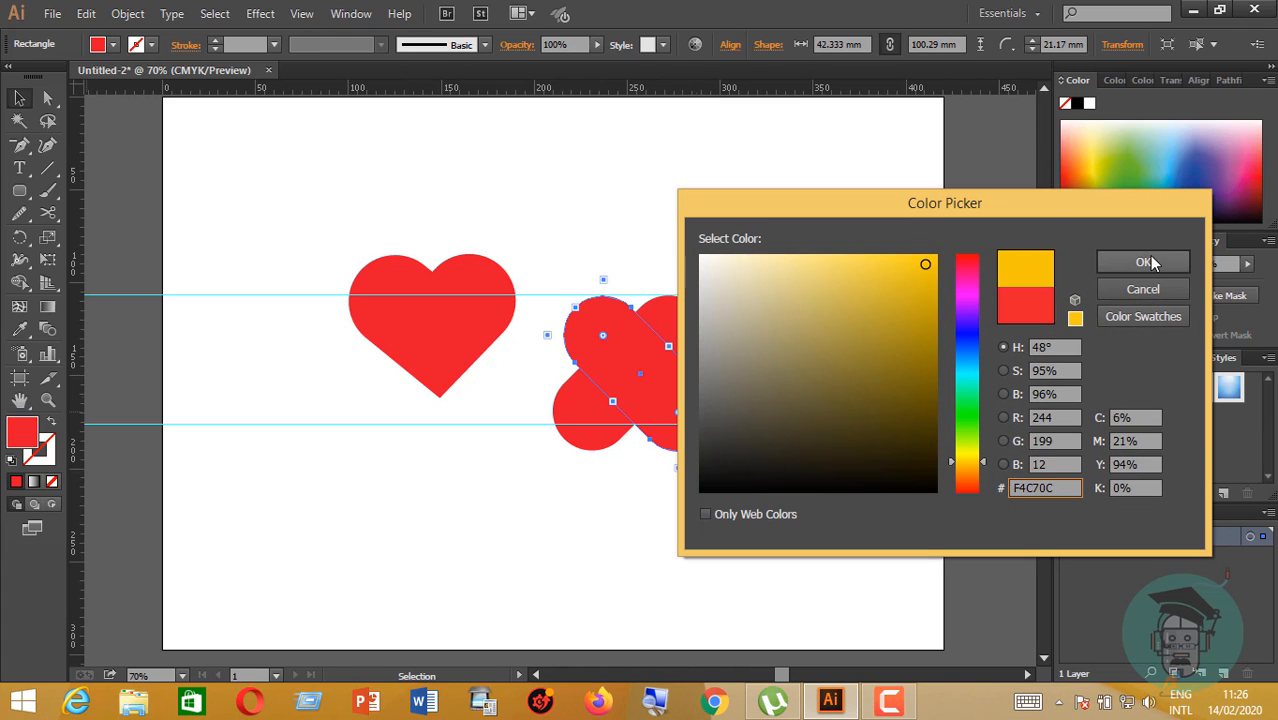
left_click(1149, 262)
left_click(808, 355)
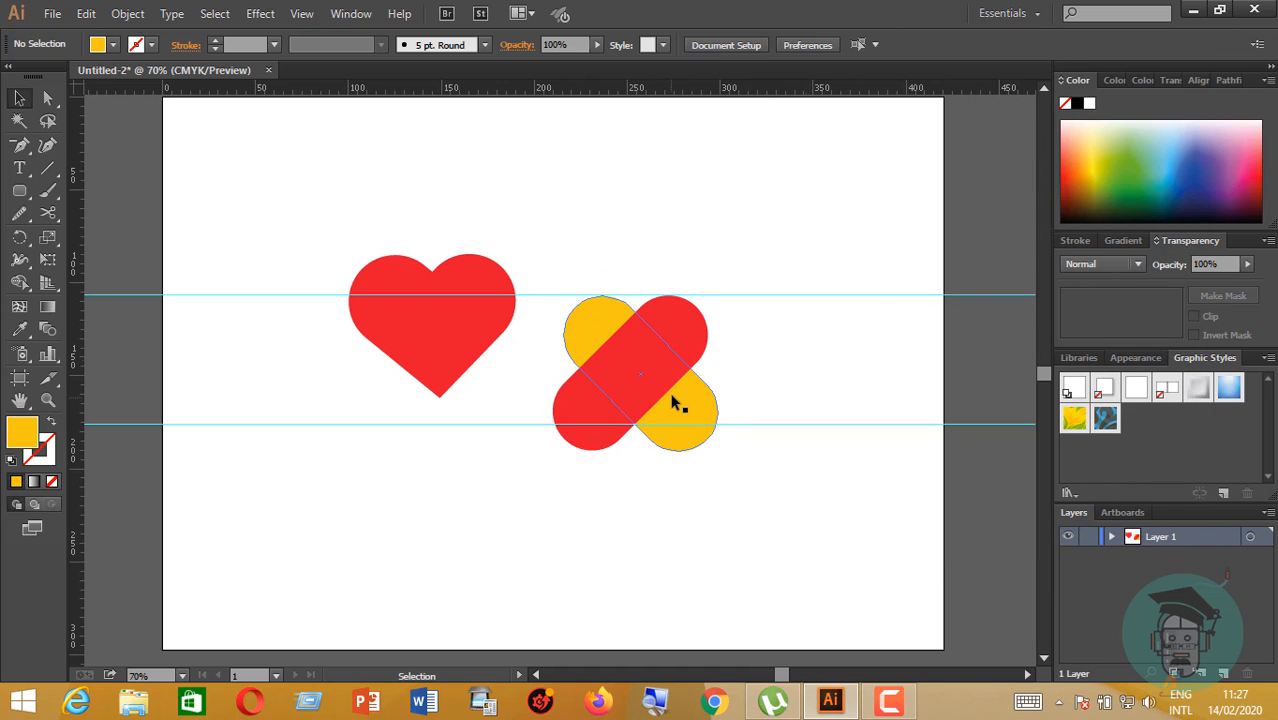
- Bring the yellow capsule to the front so that it lies over the red one
left_click(651, 376)
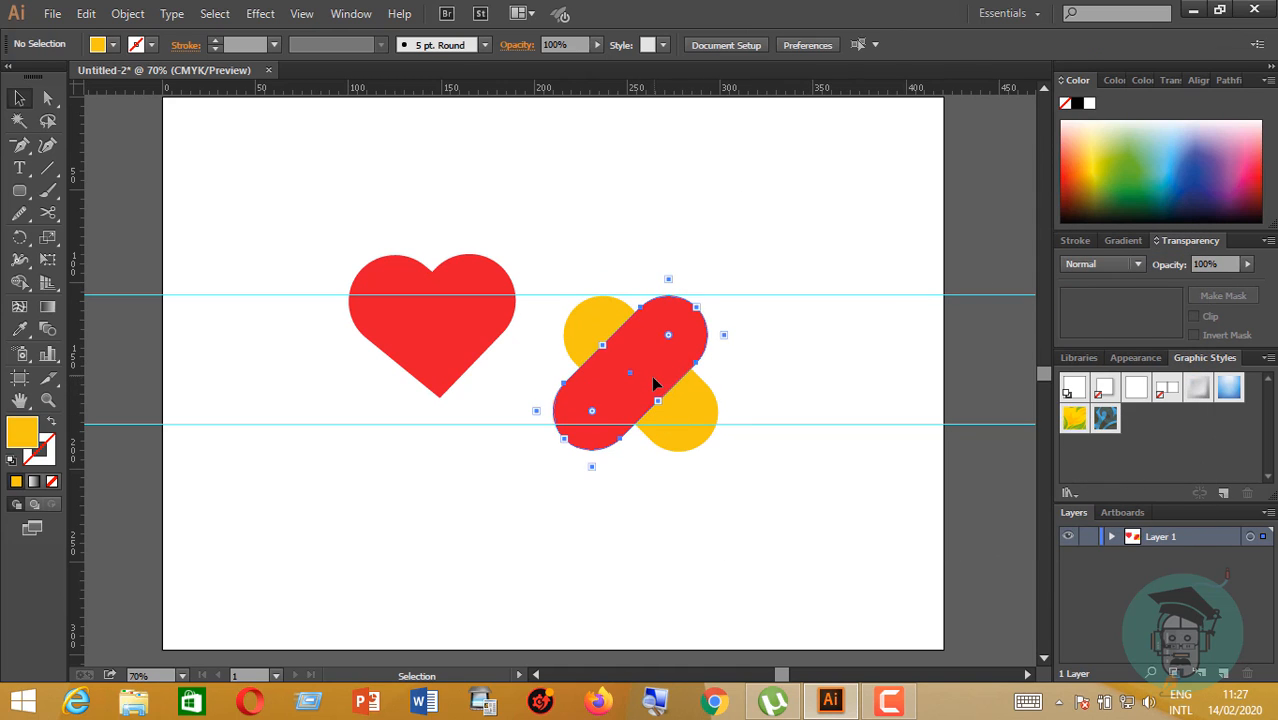
left_click(806, 376)
left_click(676, 424)
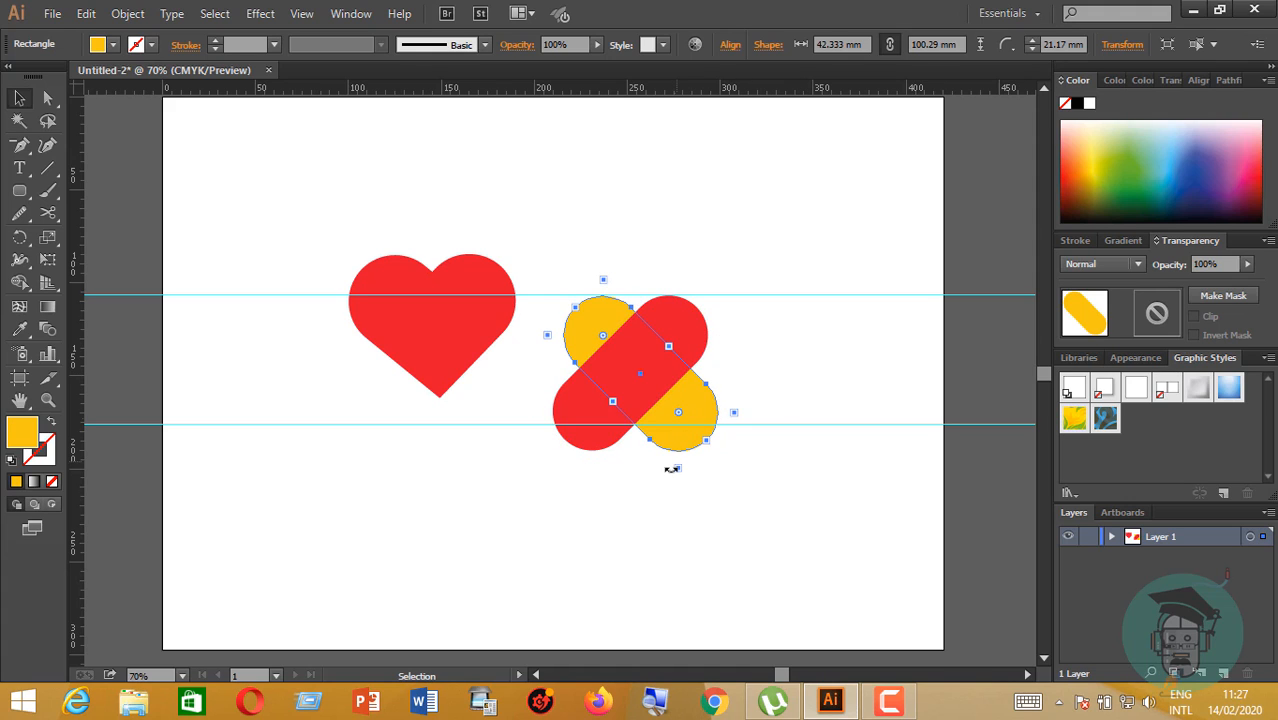
key("ctrl+shift+b")
key("ctrl+shift+bracketright")
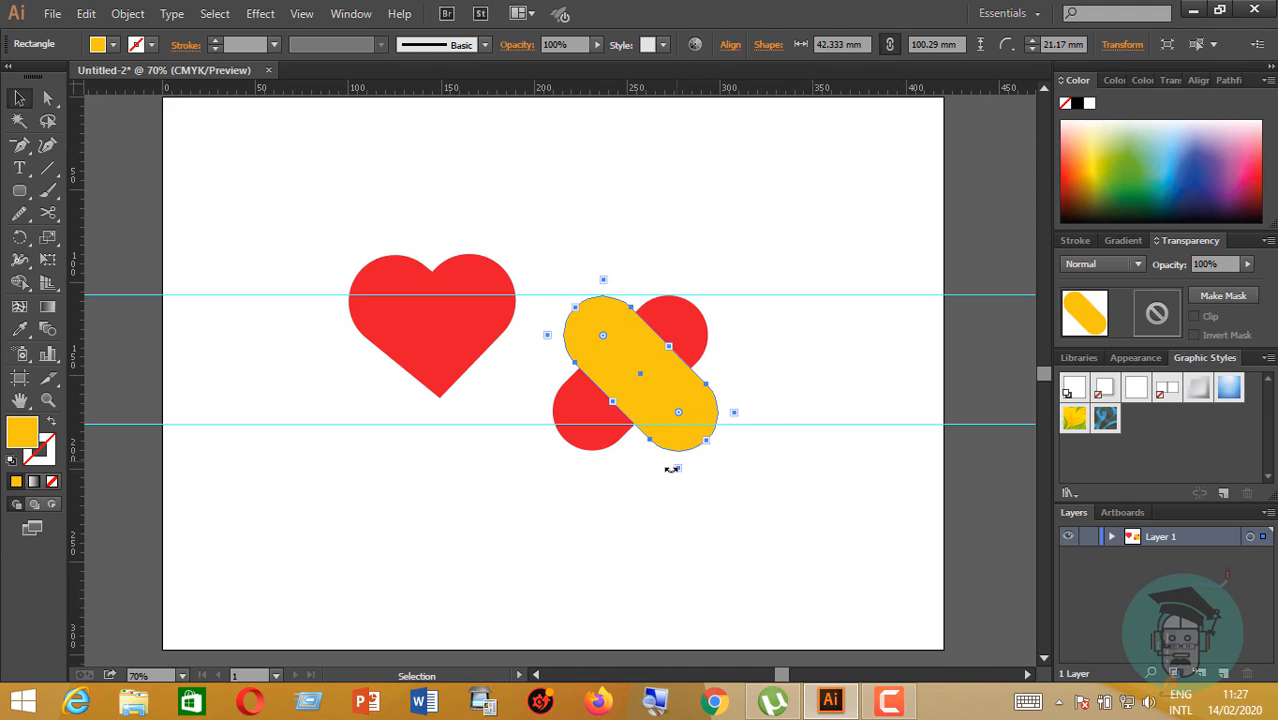
left_click(876, 573)
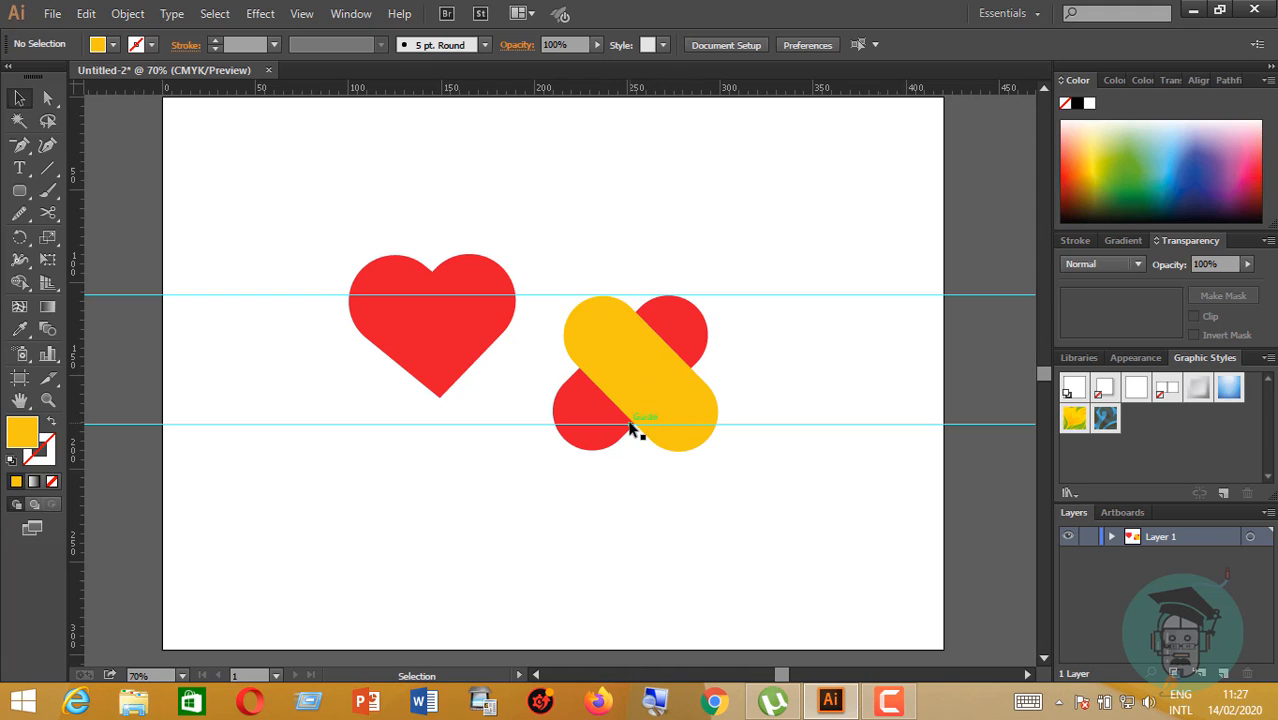
- Give the red capsule a black stroke with a weight of 15 px
left_click(697, 365)
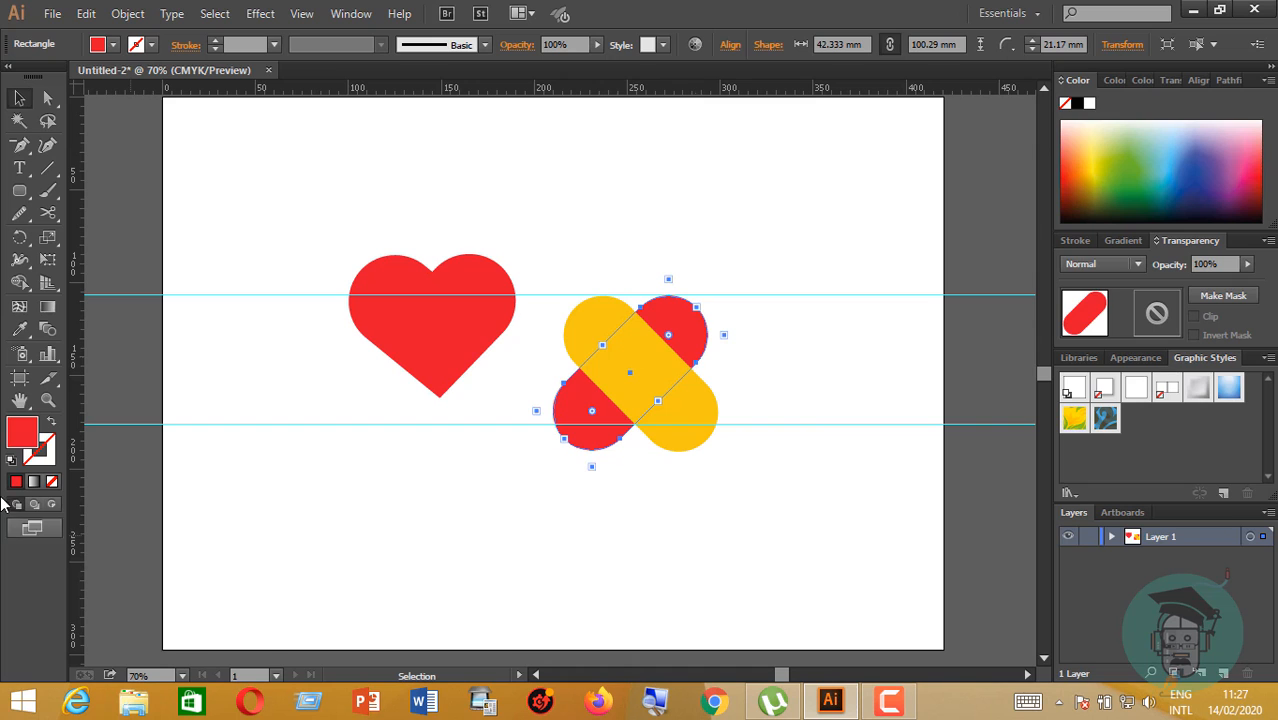
double_click(50, 457)
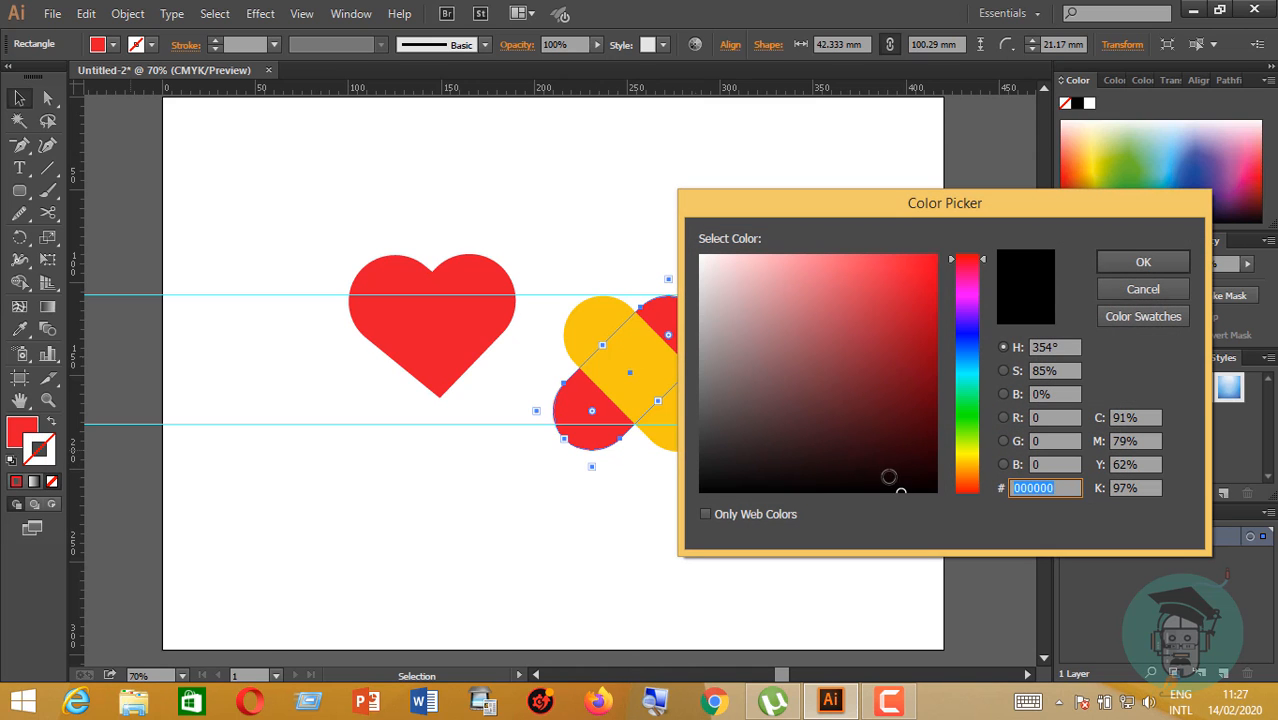
left_click(922, 489)
left_click(1148, 263)
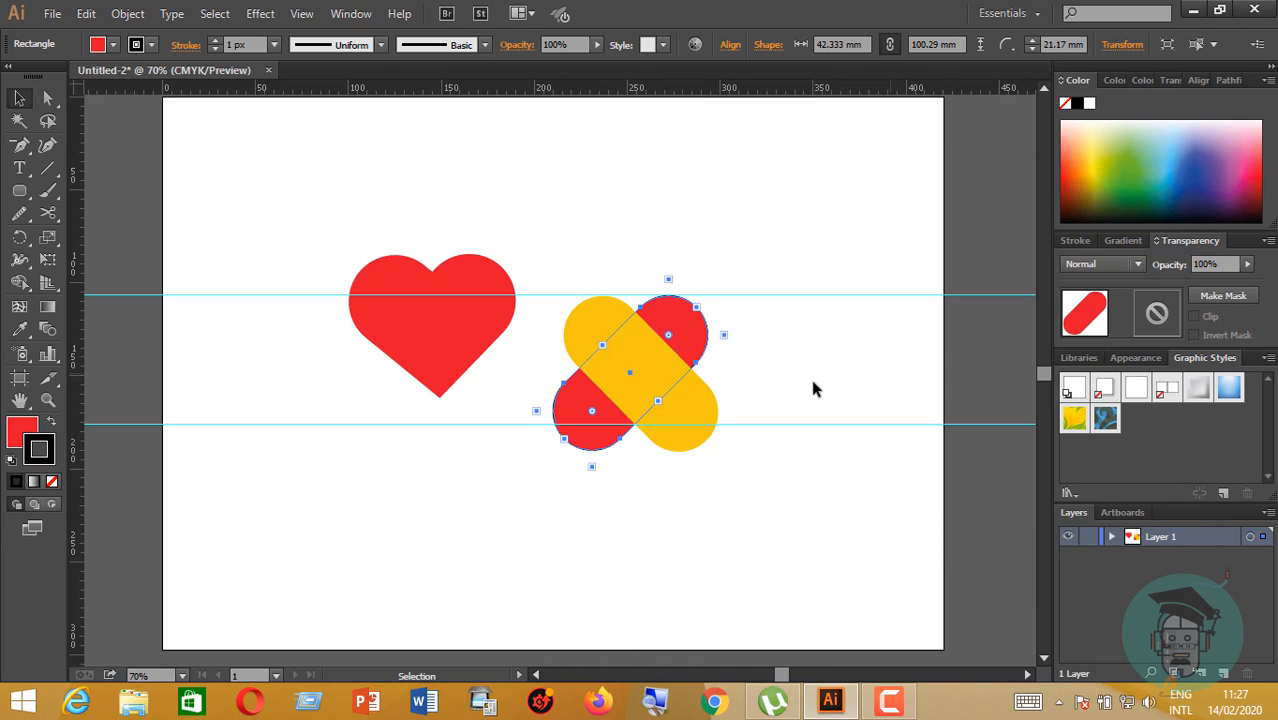
scroll(248, 37, "up", 6)
scroll(248, 37, "up", 8)
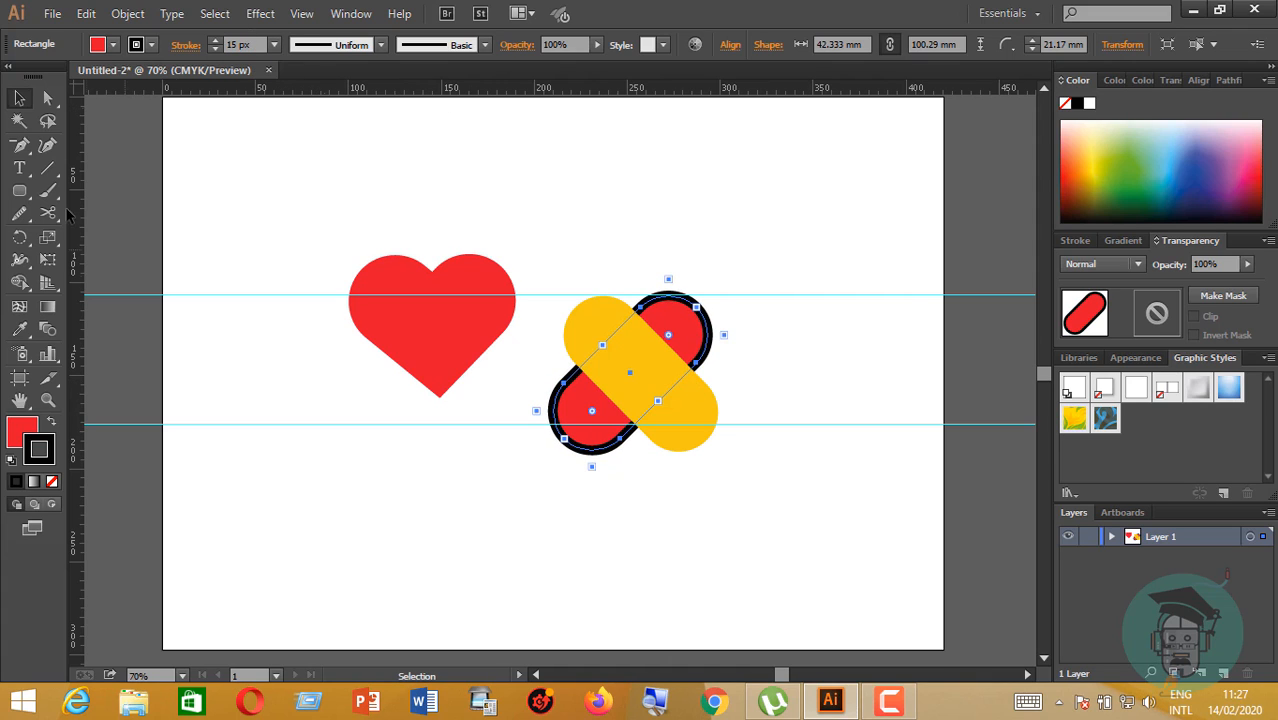
left_click(12, 98)
left_click(672, 222)
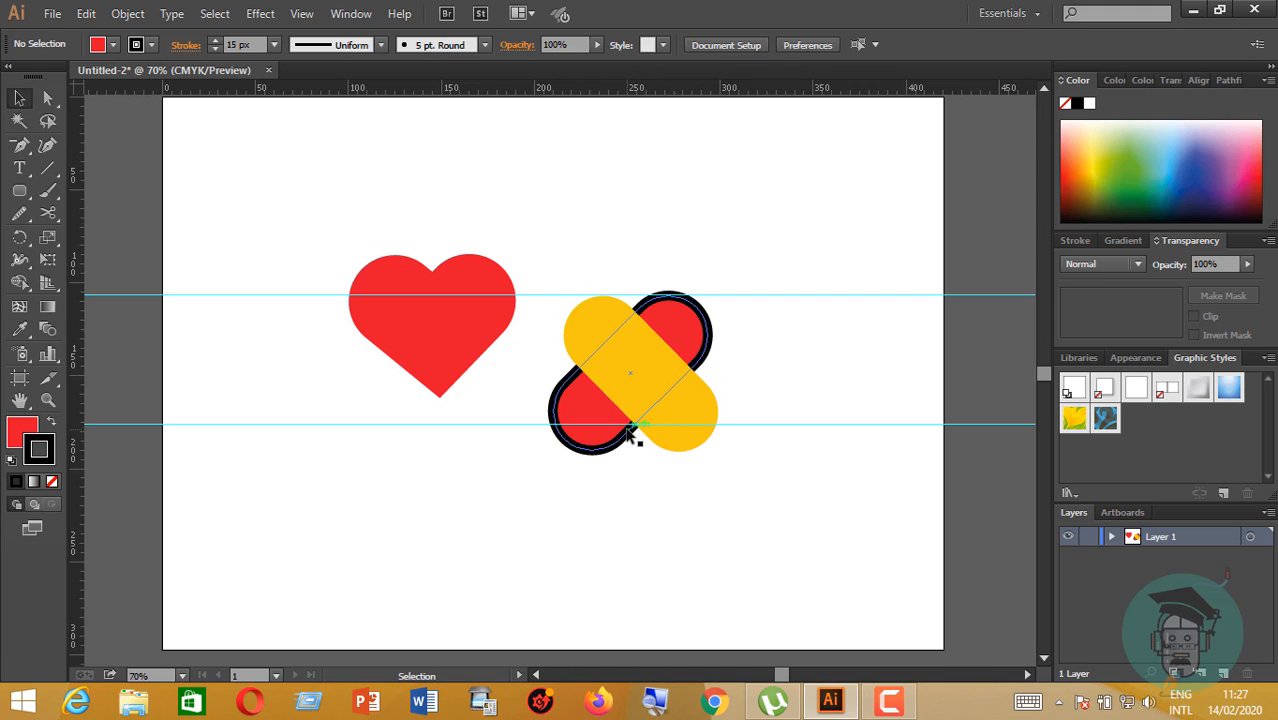
- Give the yellow capsule a black stroke with a weight of 14 px
left_click(629, 431)
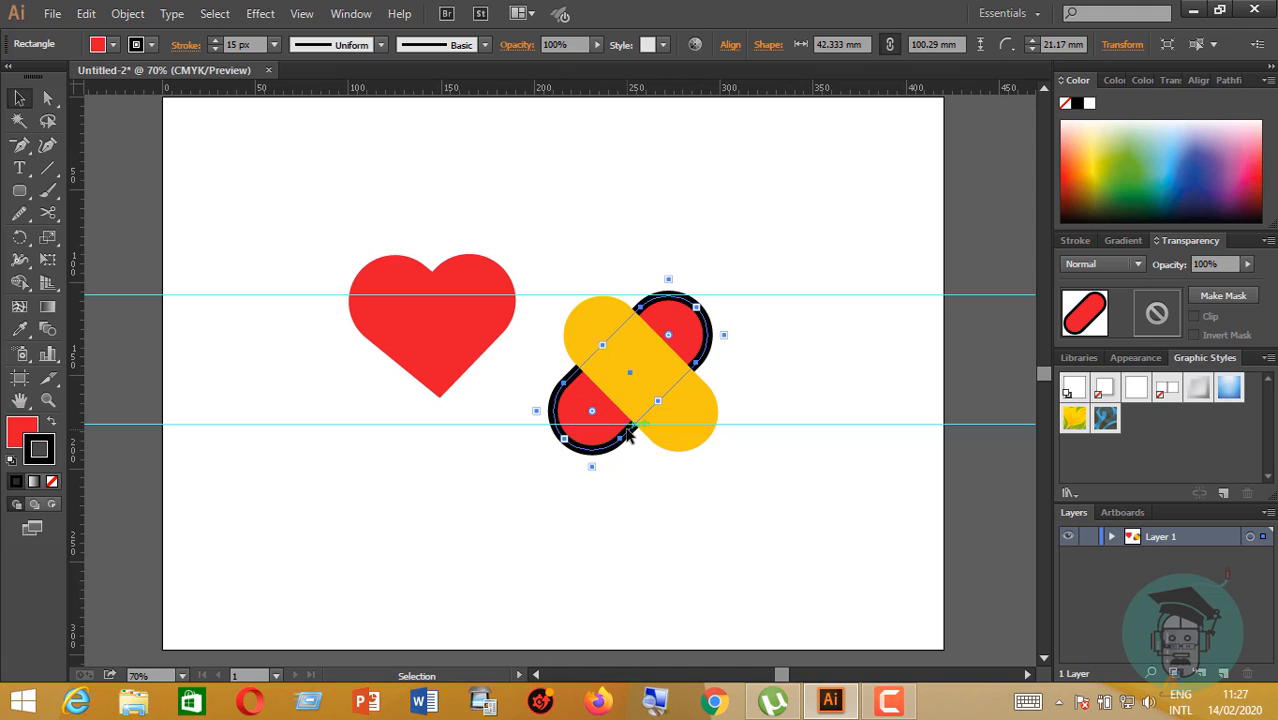
left_click(707, 423)
left_click(40, 452)
left_click(16, 481)
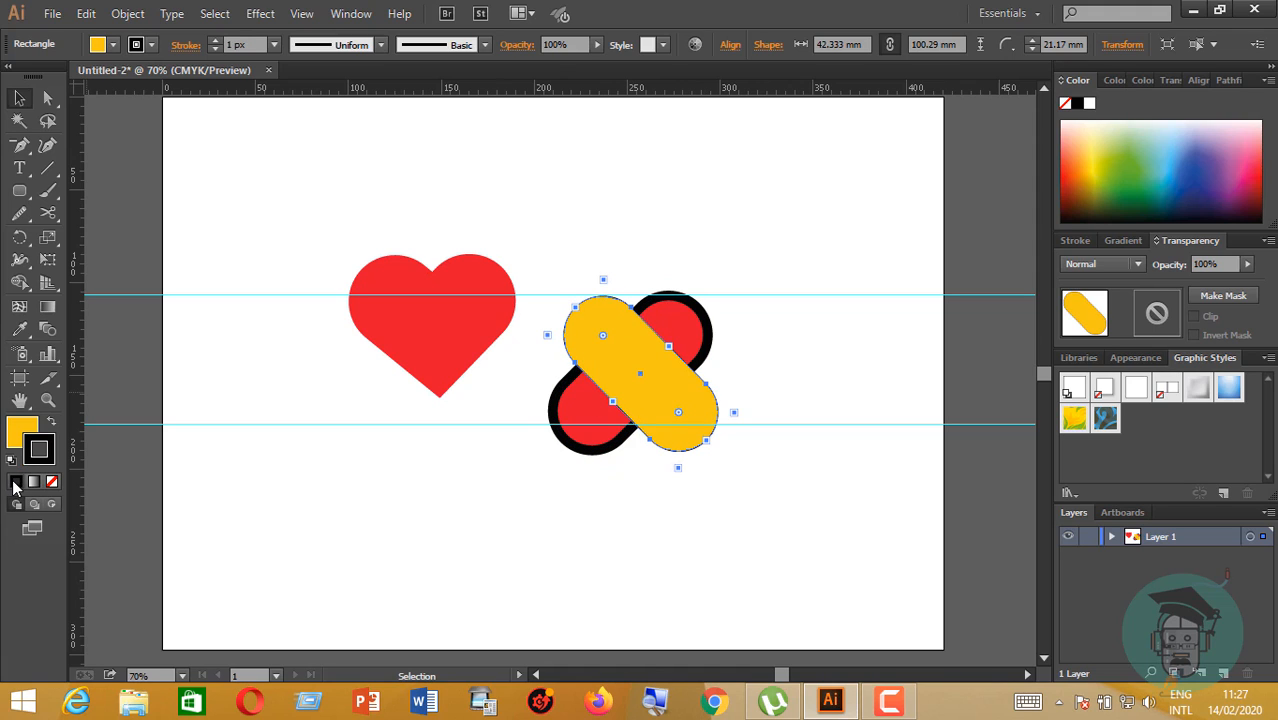
scroll(263, 45, "up", 7)
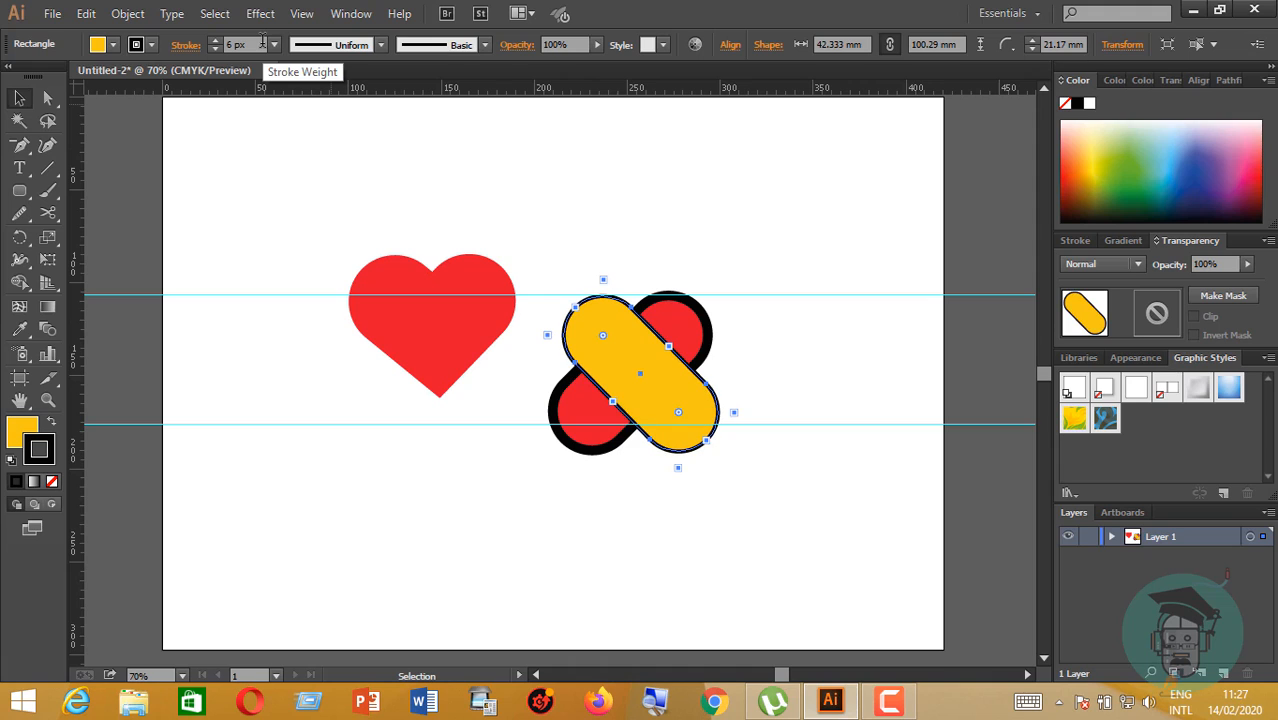
scroll(263, 45, "up", 6)
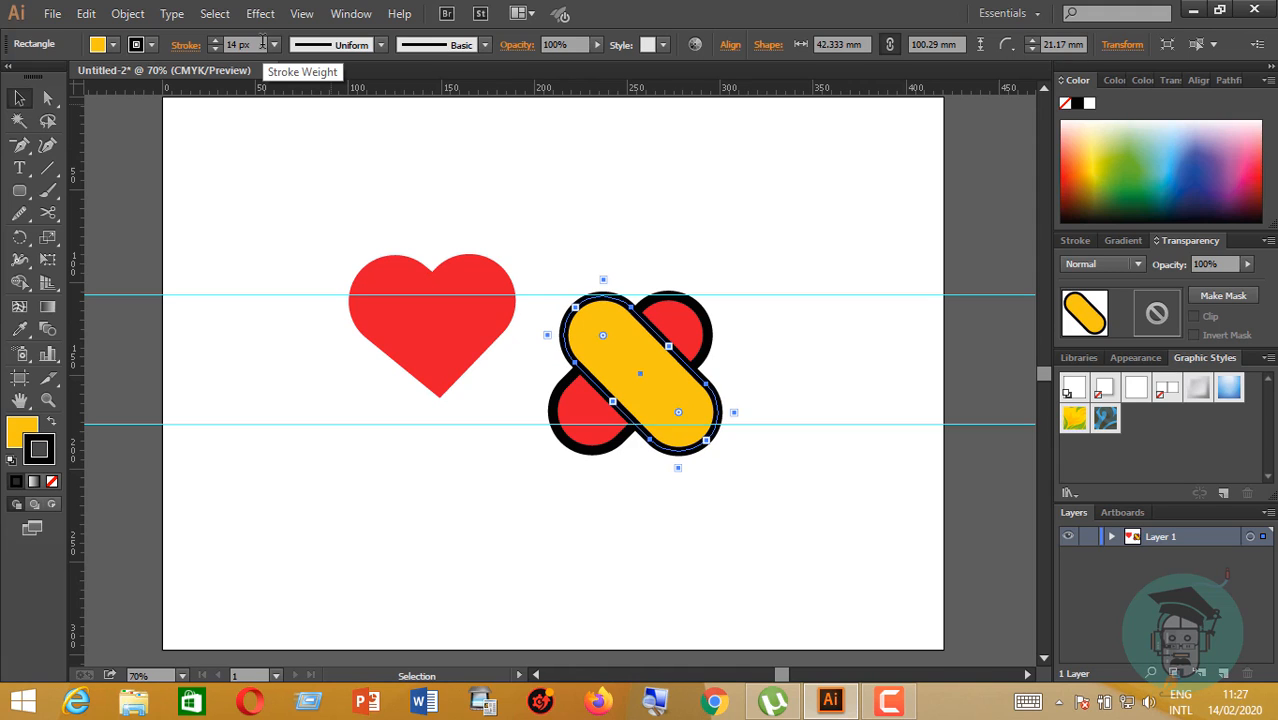
left_click(740, 338)
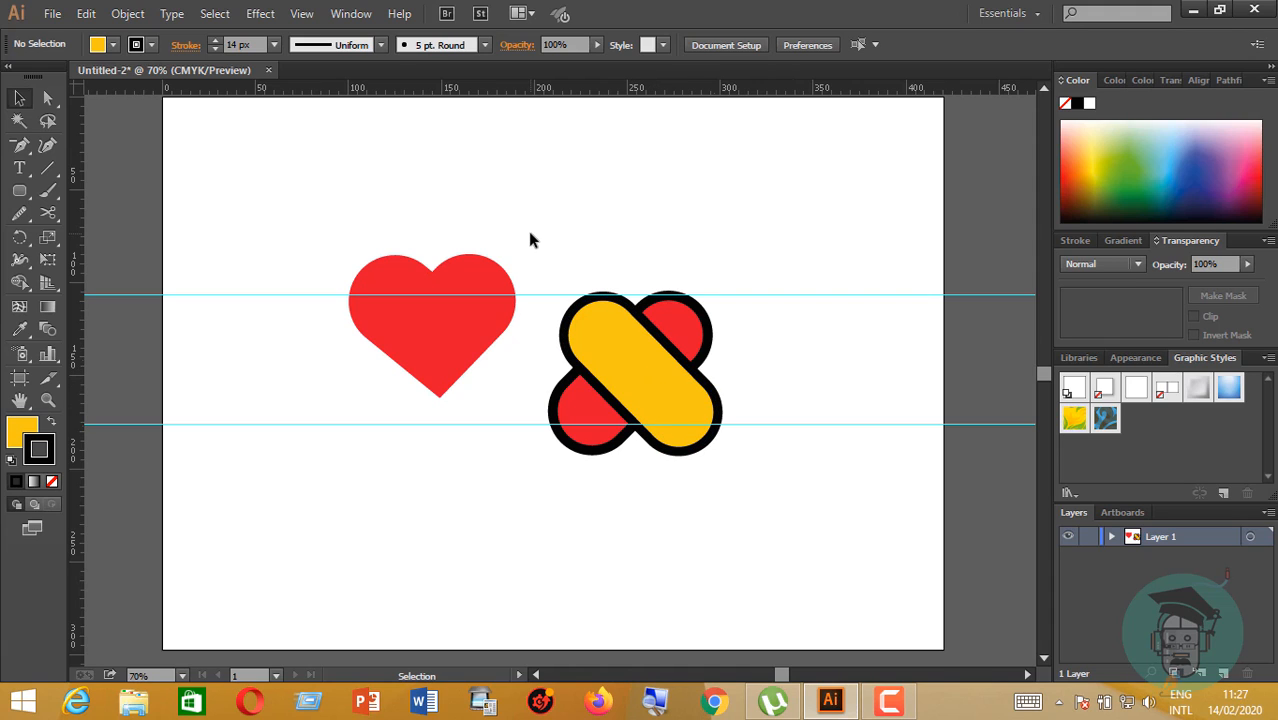
- Delete both horizontal ruler guides from the artboard
left_click_drag(866, 251, 931, 425)
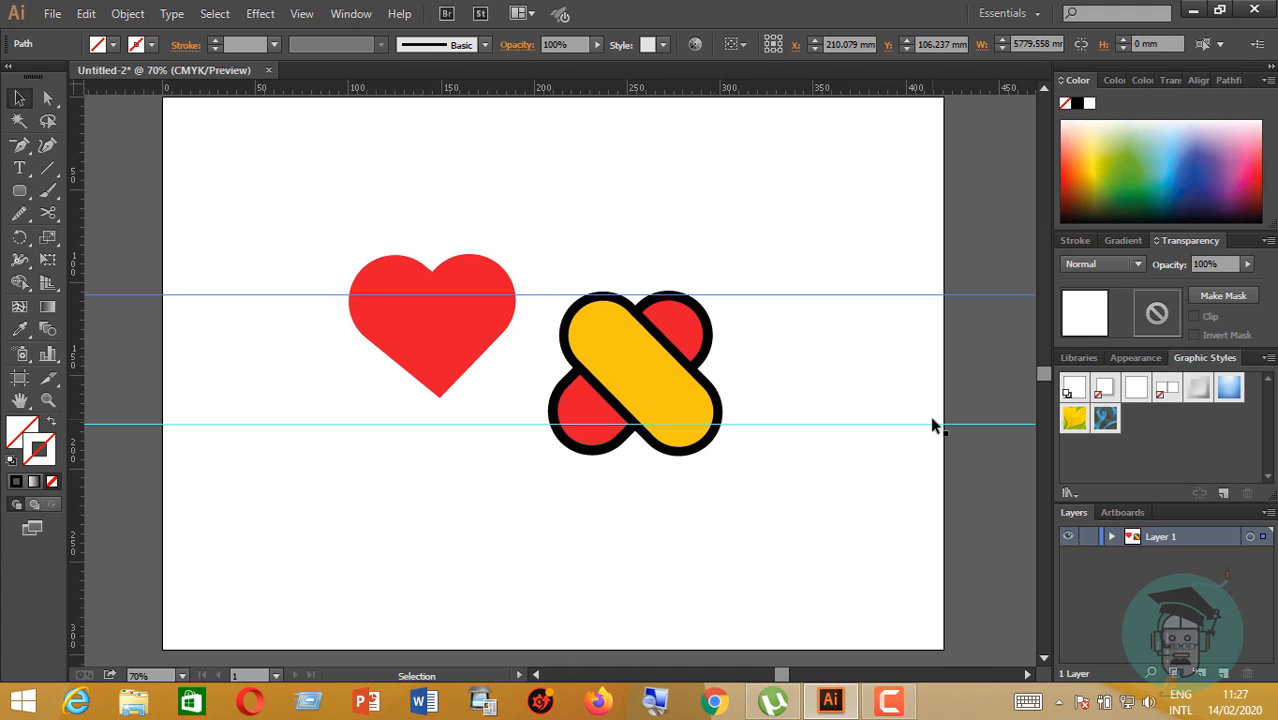
key("Delete")
left_click_drag(936, 379, 944, 484)
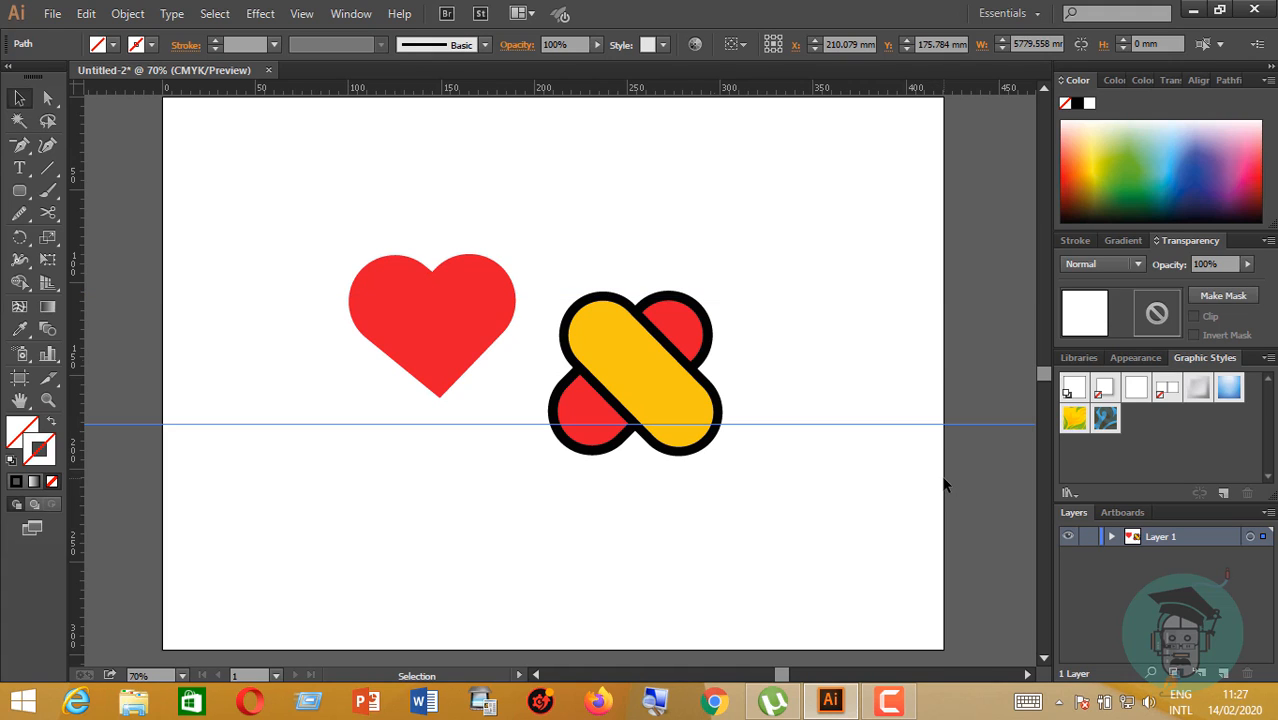
key("Delete")
- Split the two crossed capsules along their overlaps with Pathfinder Divide, and ungroup the resulting pieces
left_click_drag(605, 257, 975, 473)
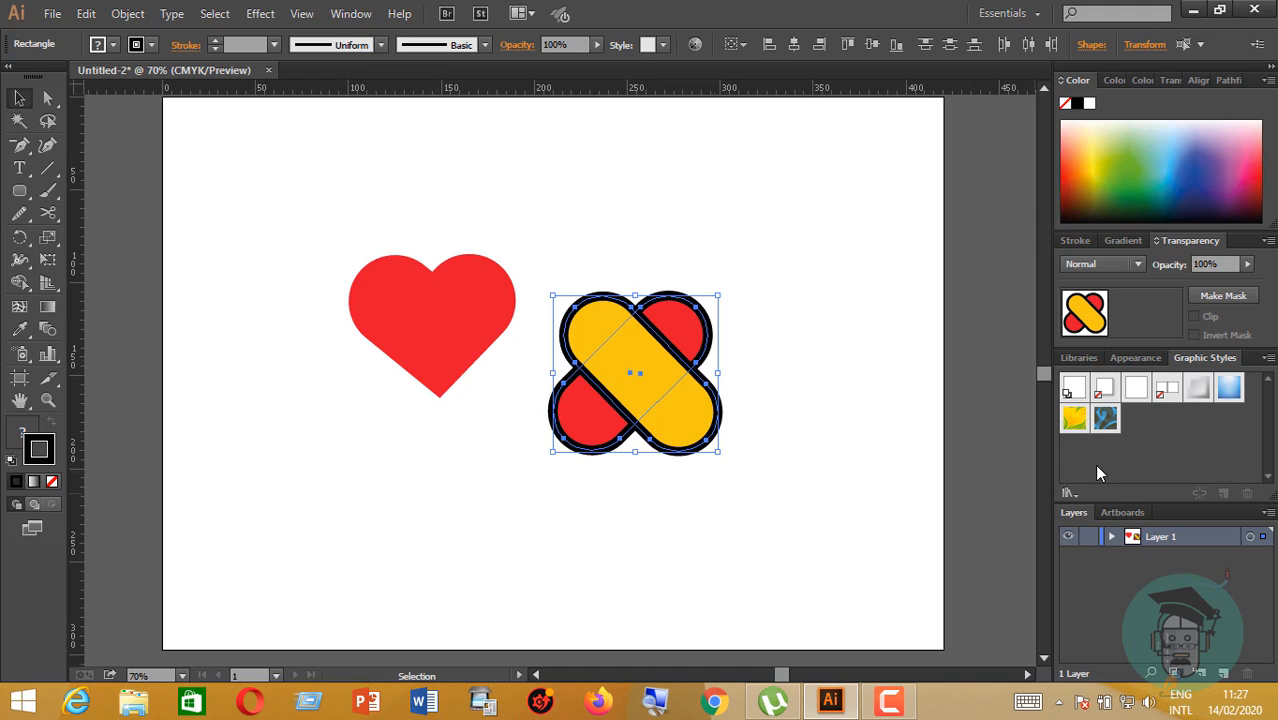
left_click(1228, 81)
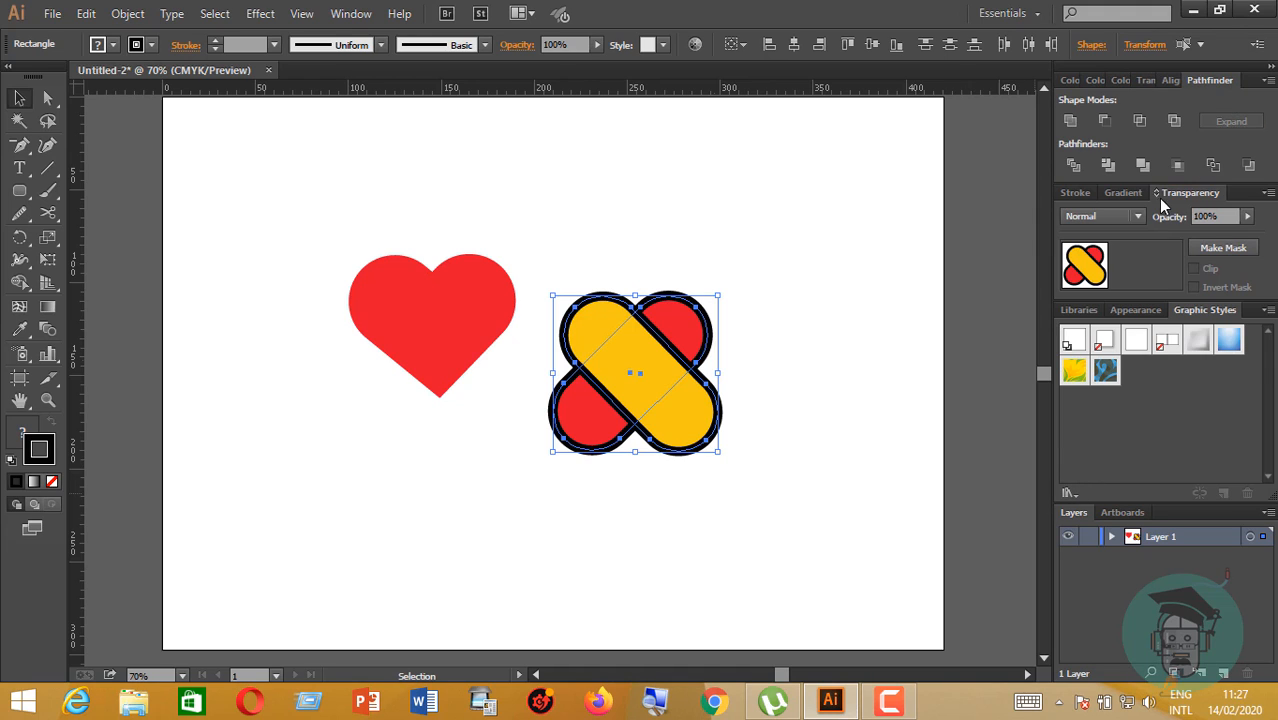
left_click(1074, 166)
left_click(785, 326)
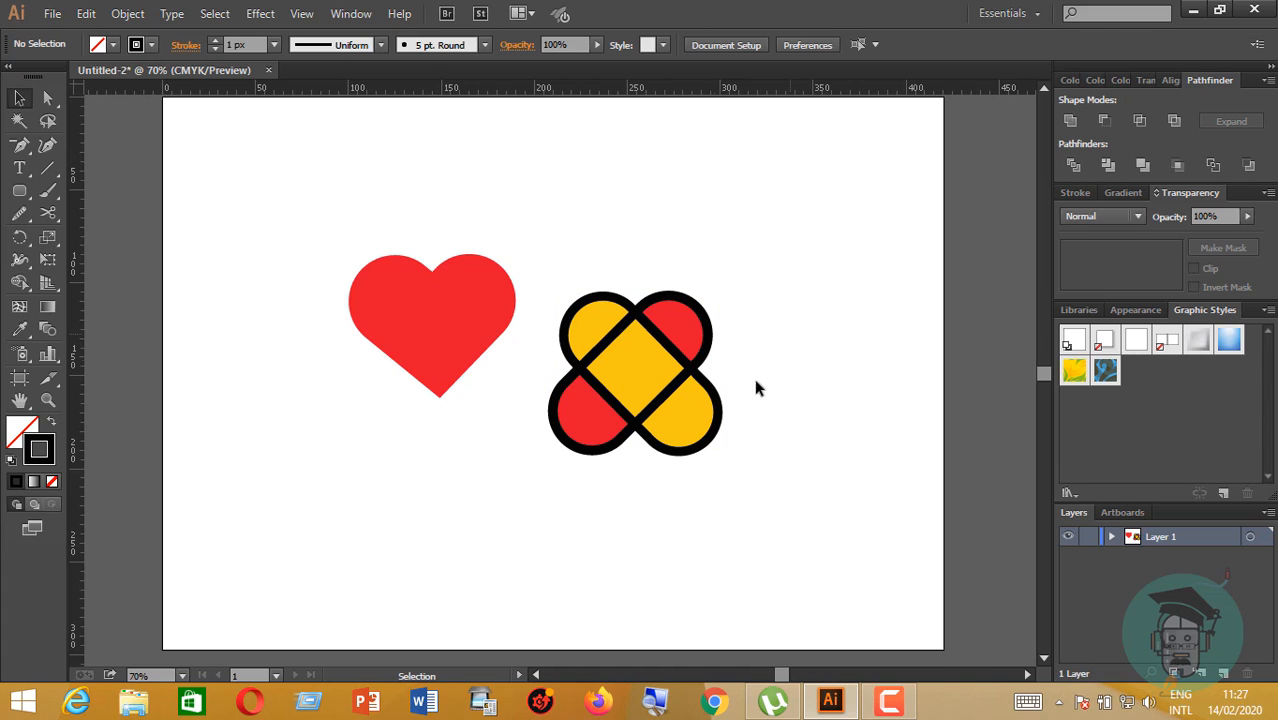
left_click(703, 428)
right_click(702, 428)
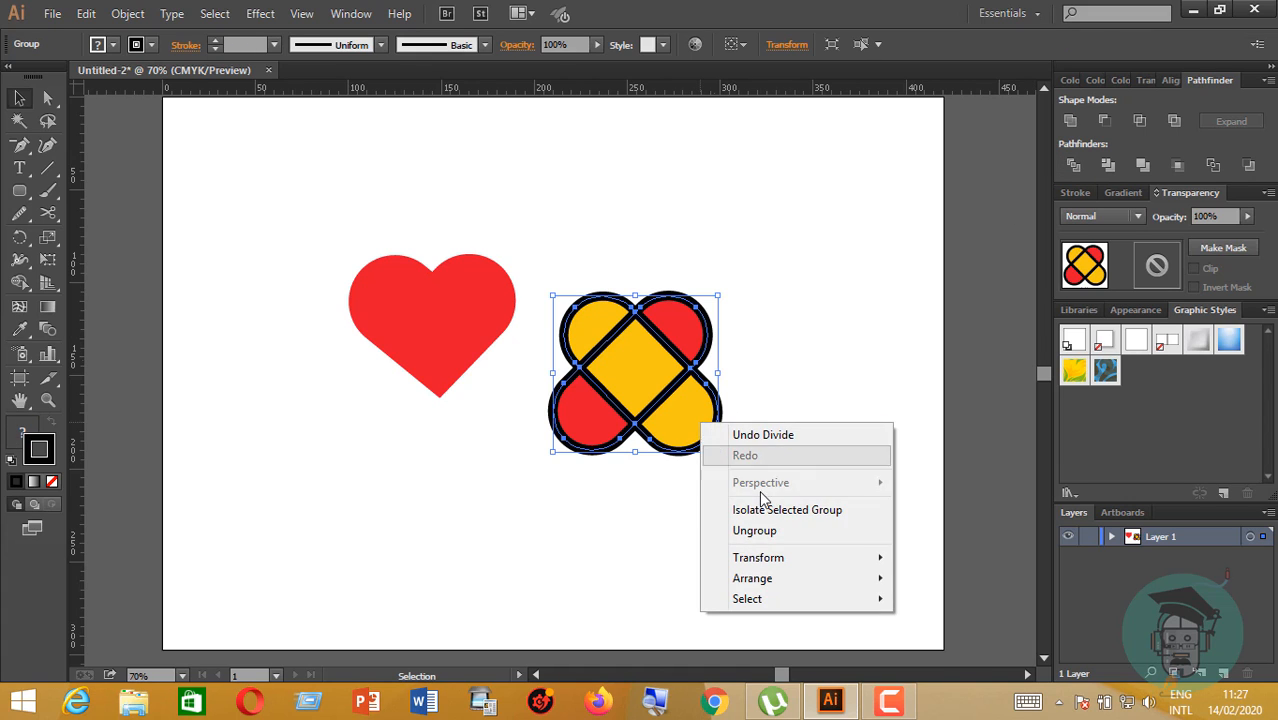
left_click(752, 527)
- Delete the two lower lobes of the divided shape, the yellow one and the red one
left_click(692, 422)
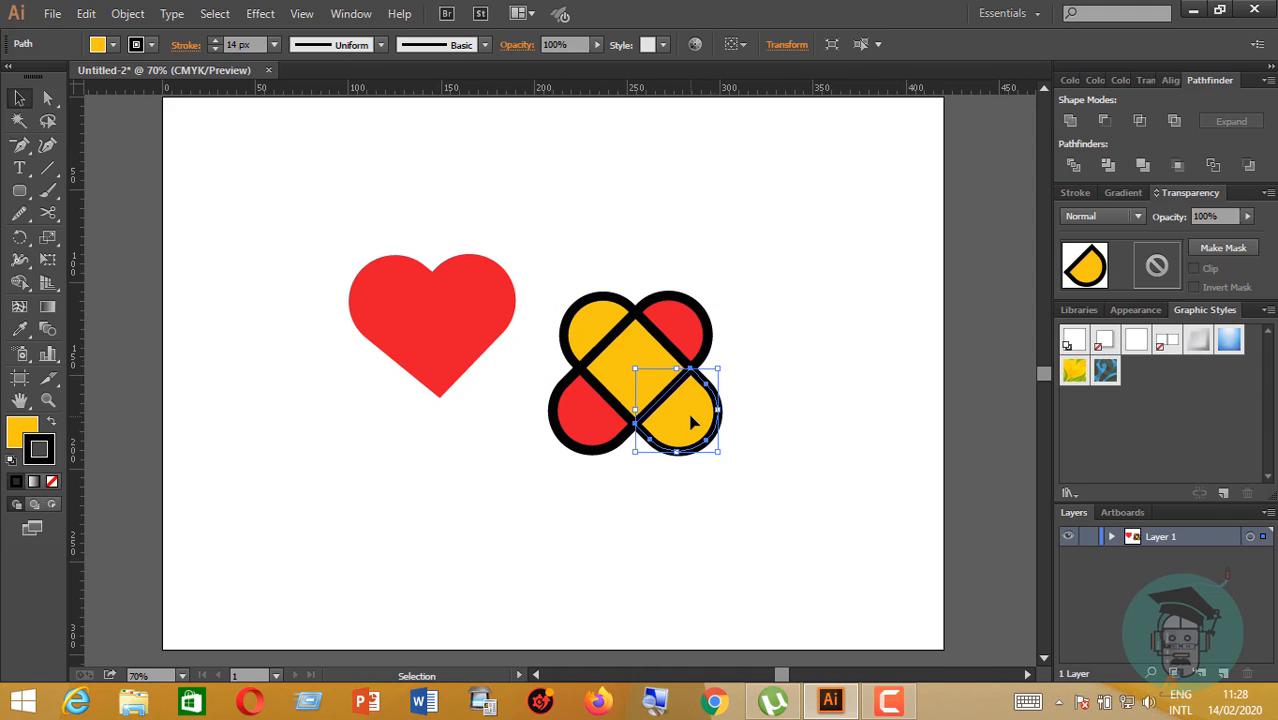
key("Delete")
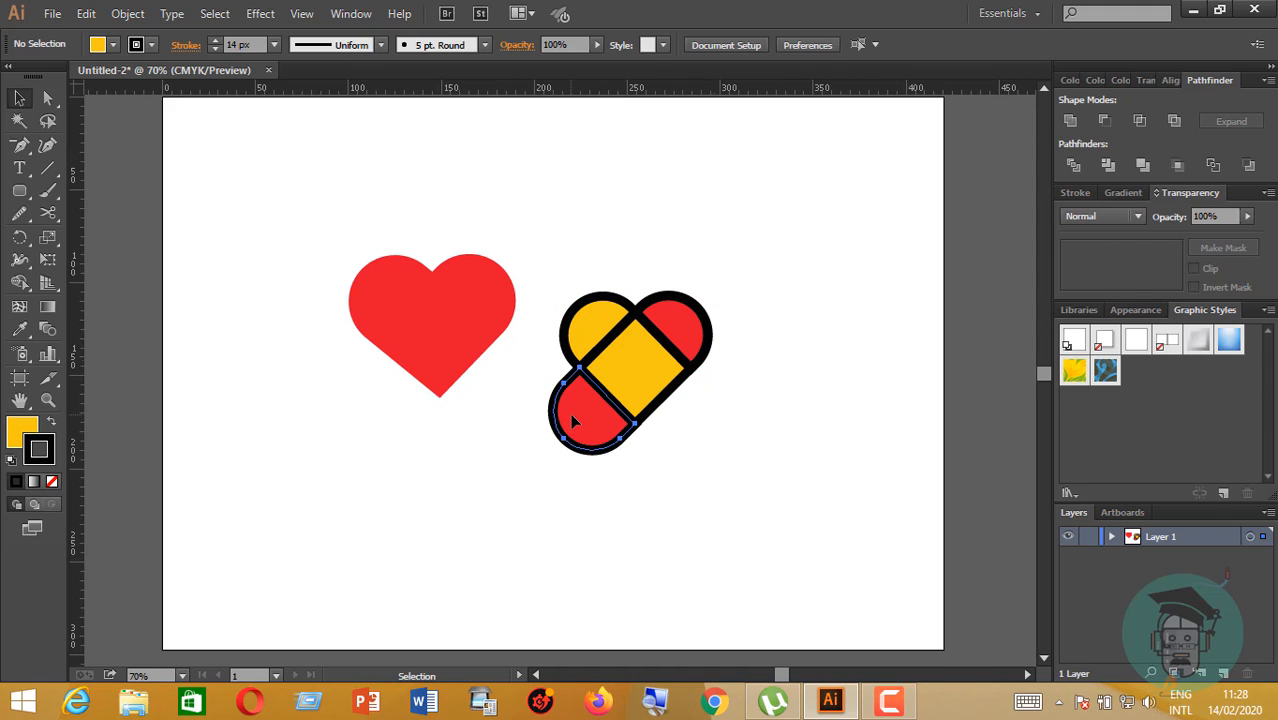
left_click(572, 417)
key("Delete")
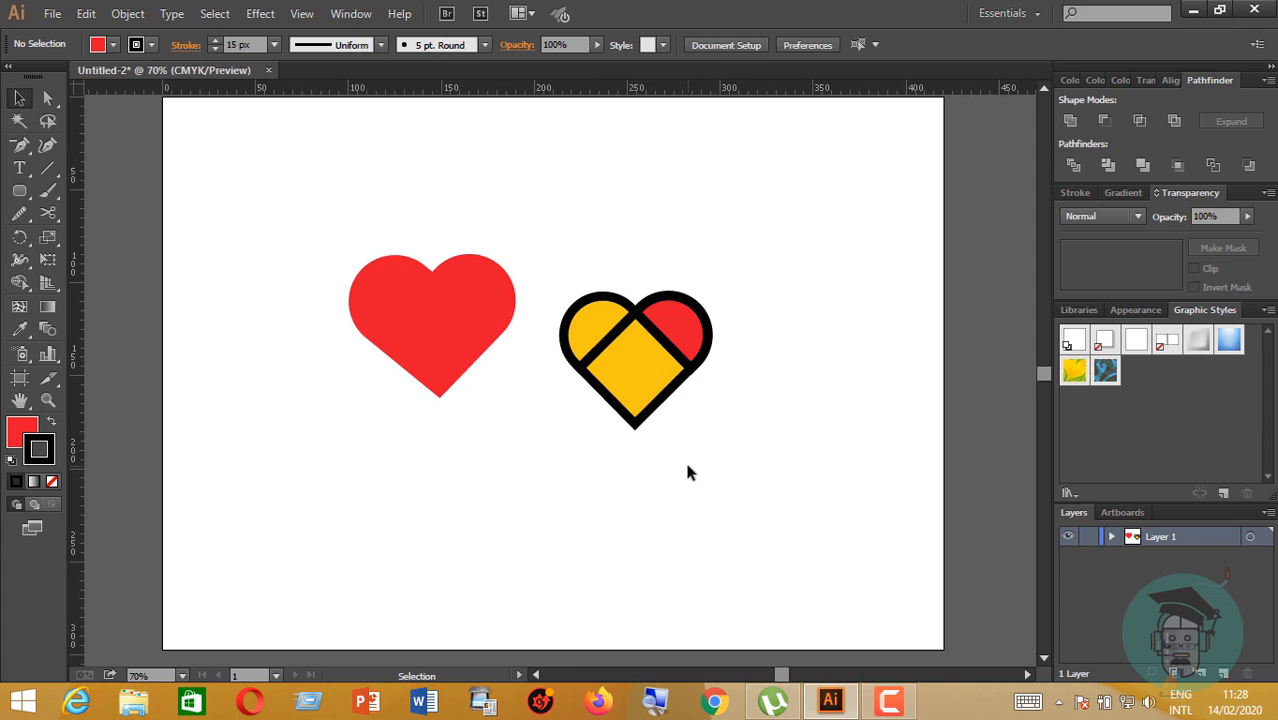
- Merge the three remaining pieces into a single heart with Pathfinder Unite
left_click_drag(566, 256, 752, 476)
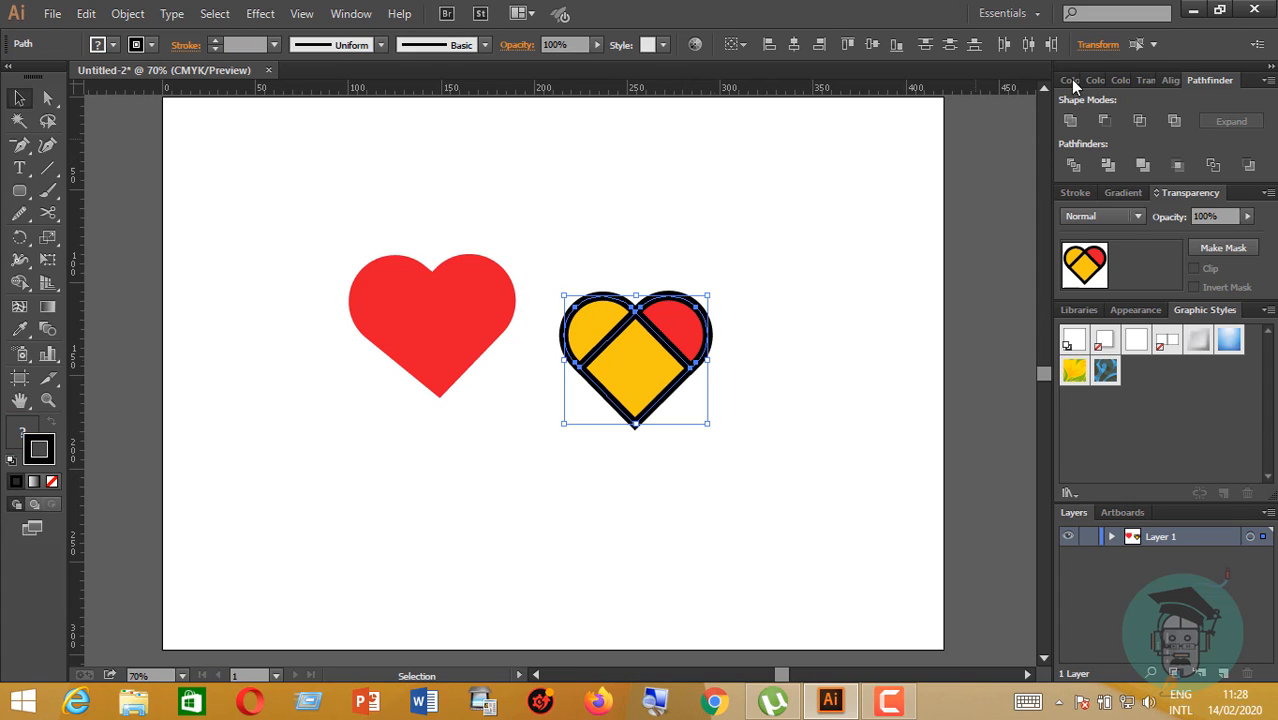
left_click(1071, 120)
left_click(838, 247)
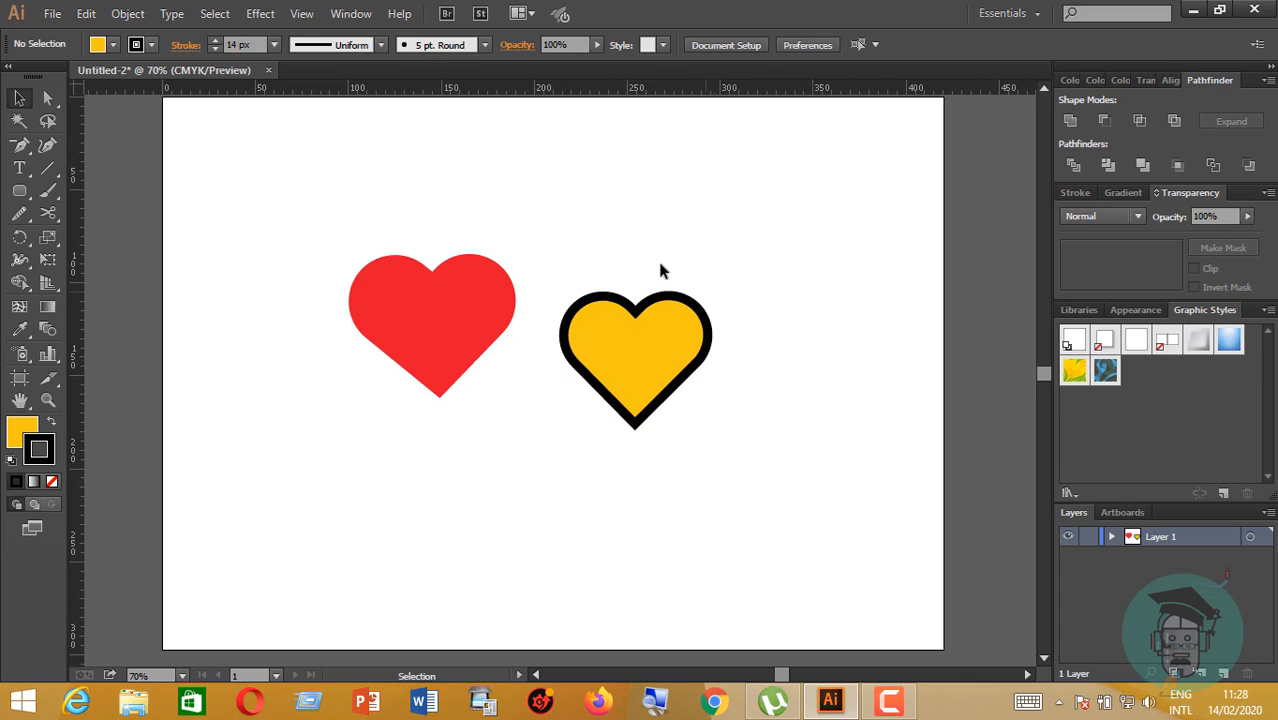
- Apply the first heart's red, strokeless appearance to the yellow outlined heart with the Eyedropper
left_click_drag(579, 294, 705, 475)
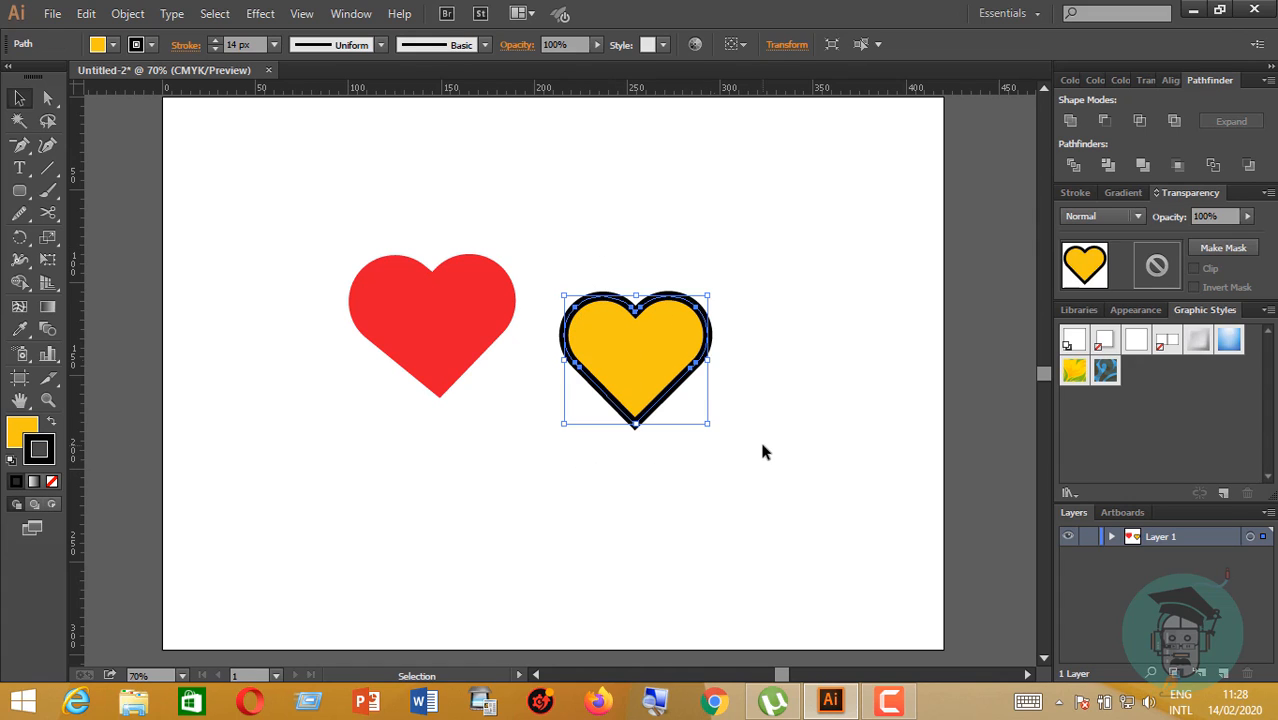
left_click(30, 329)
left_click(422, 305)
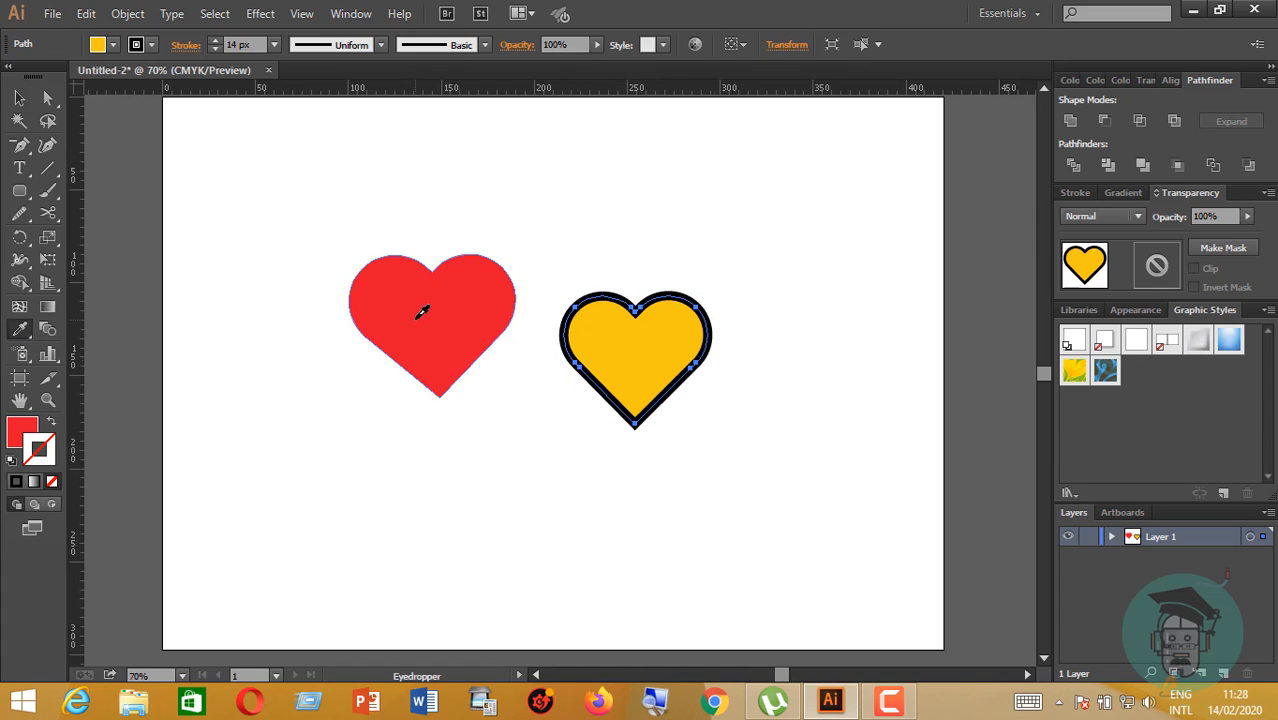
left_click(19, 98)
left_click(399, 218)
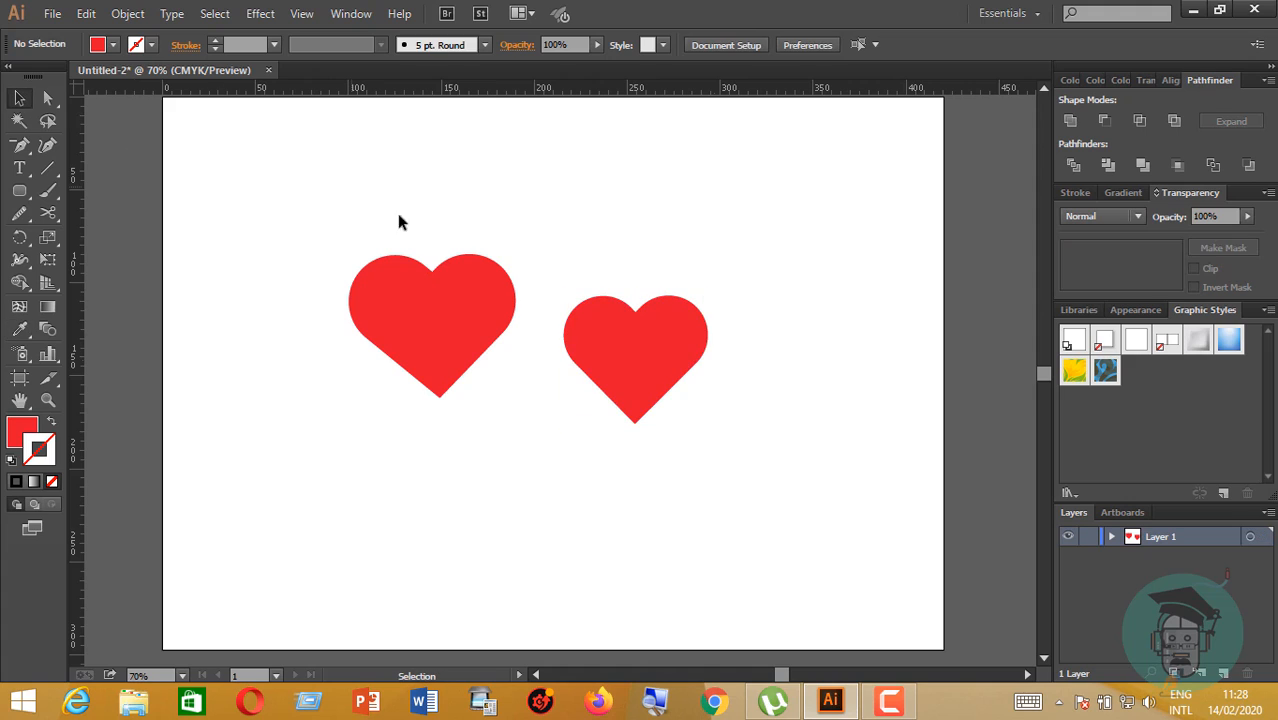
- Delete the first, less symmetrical heart, and scale the remaining heart proportionally from its center to about 1.5 times its size
left_click_drag(257, 192, 500, 436)
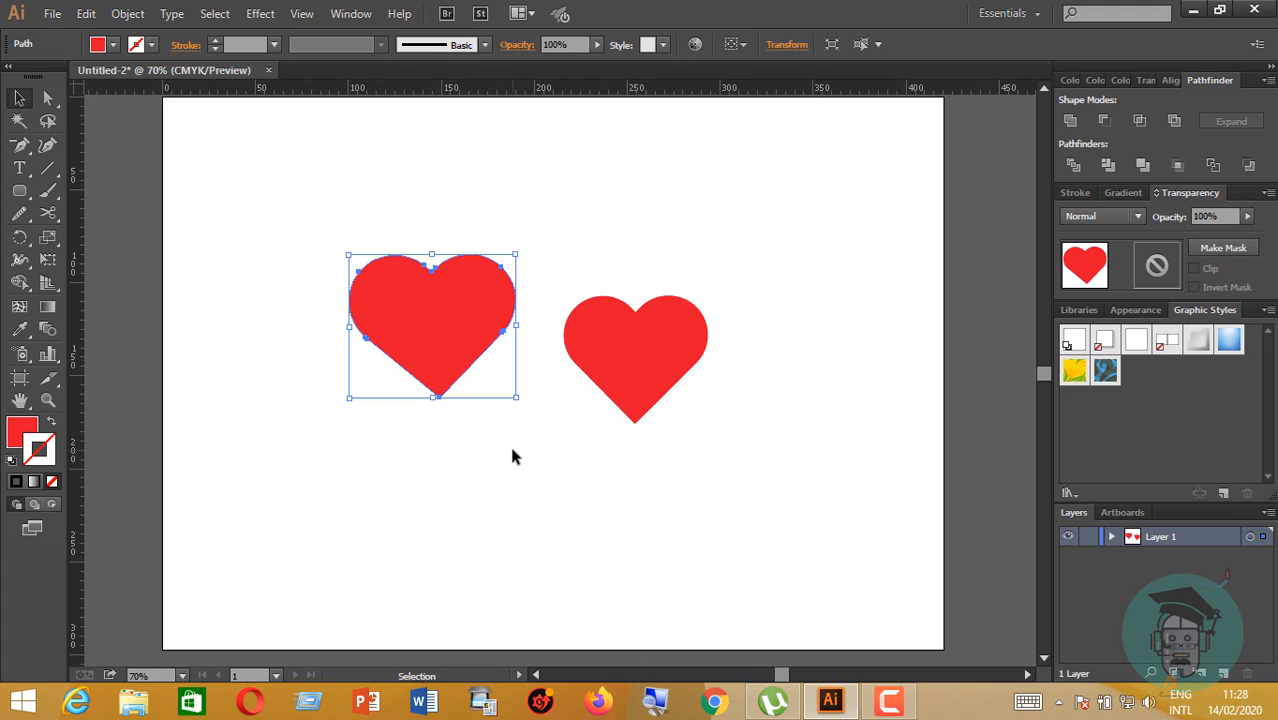
key("Delete")
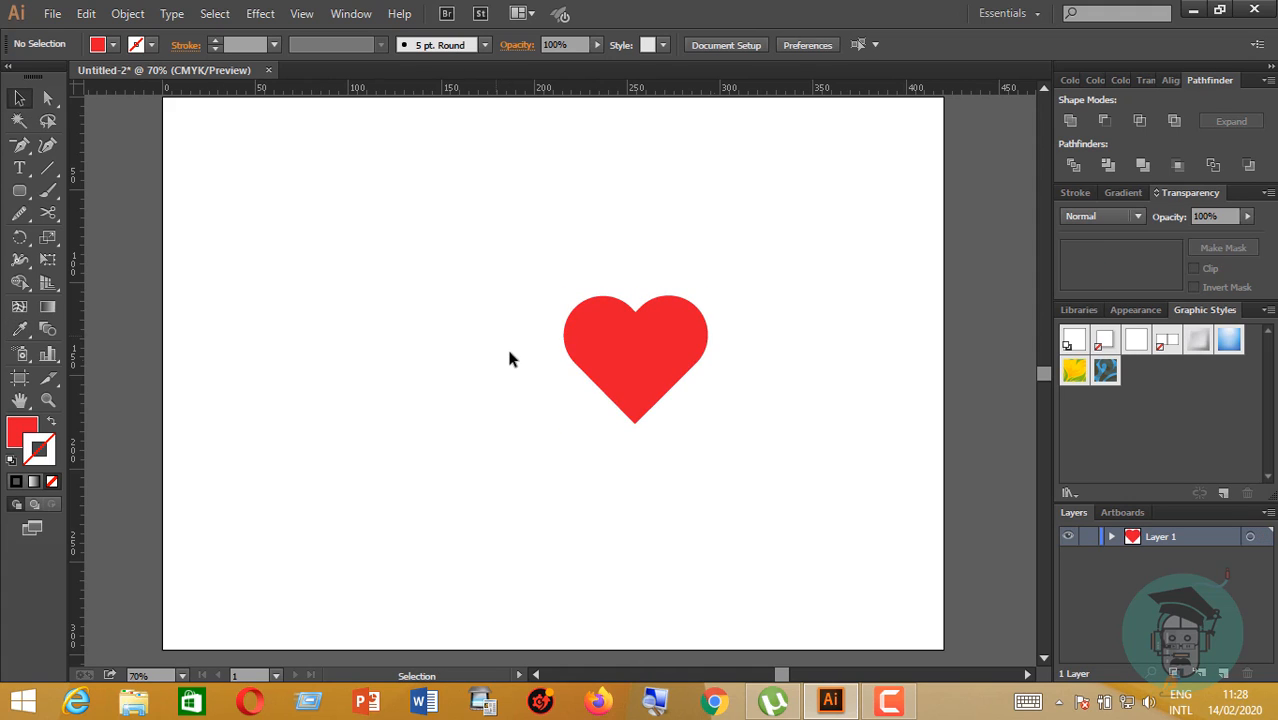
left_click_drag(483, 221, 818, 545)
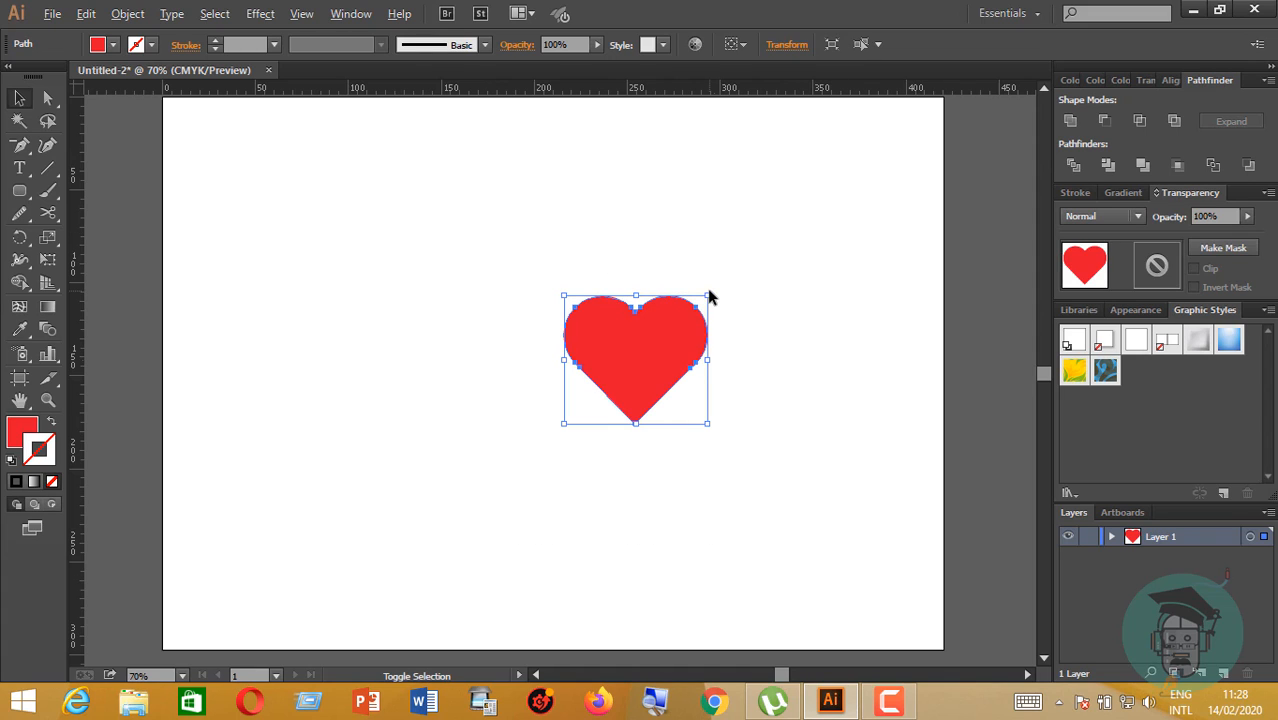
left_click_drag(707, 297, 746, 258)
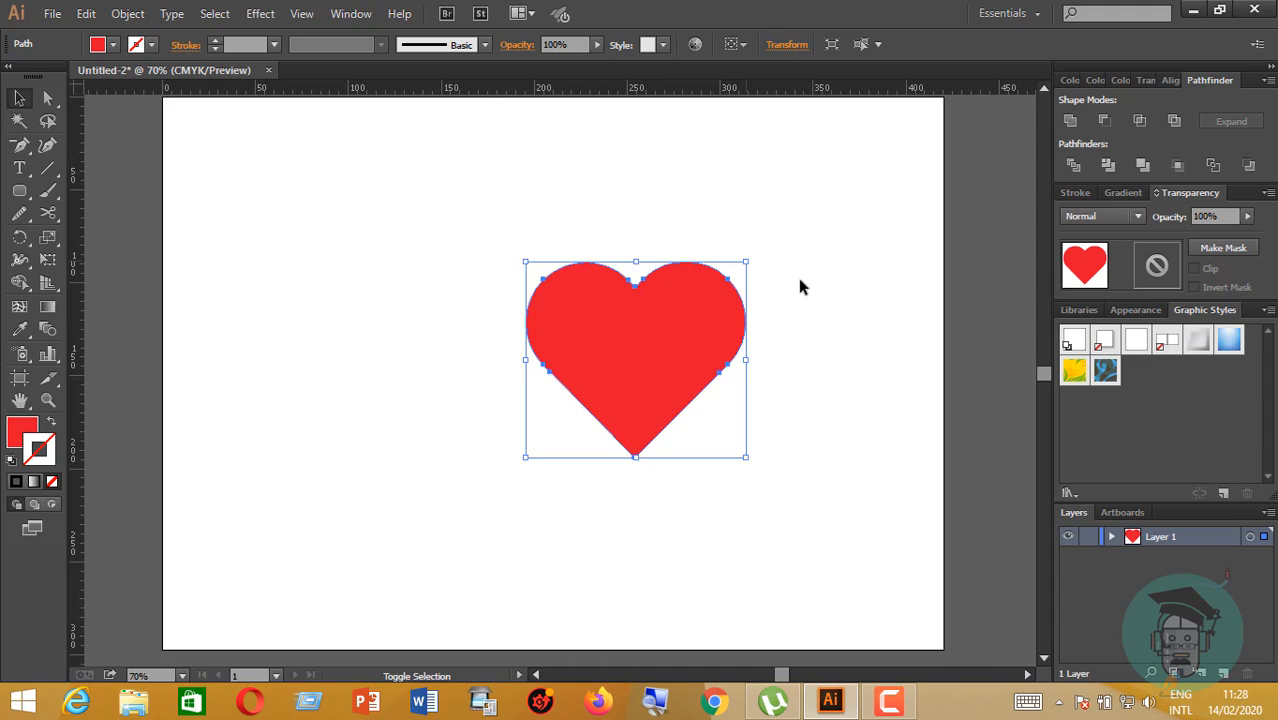
- Move the red heart left and slightly down on the artboard
left_click(799, 290)
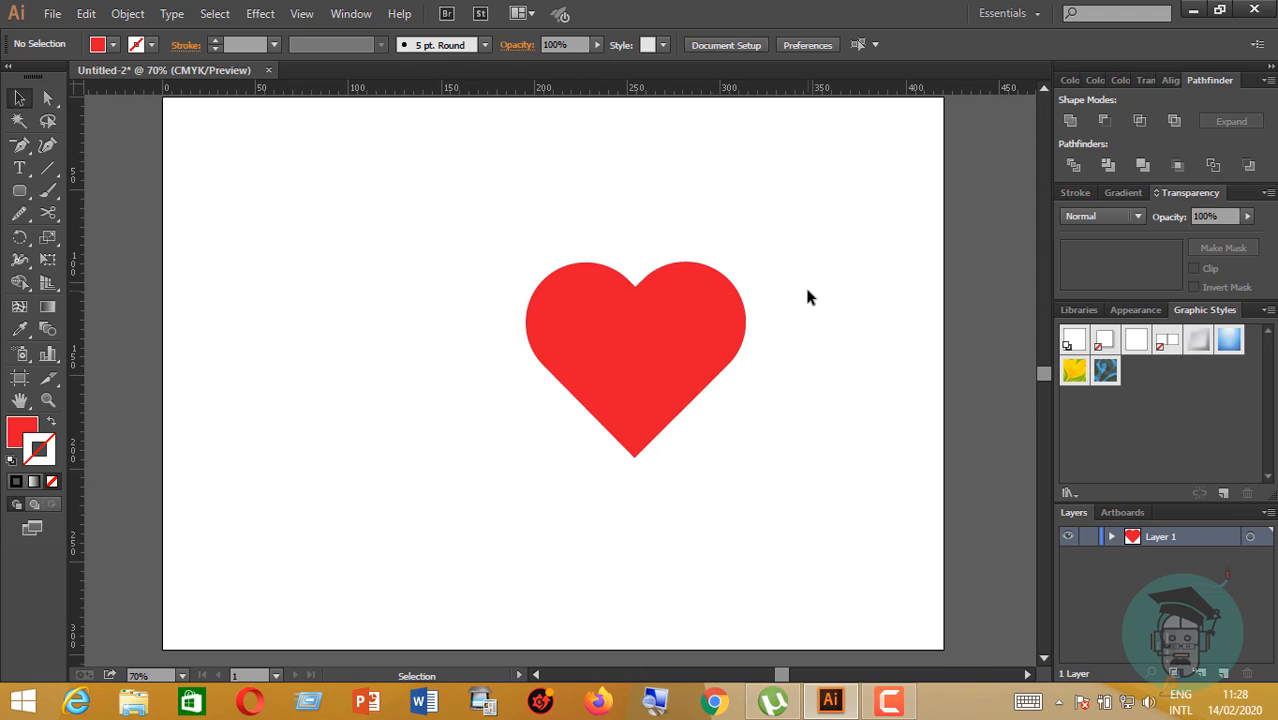
left_click_drag(491, 228, 574, 404)
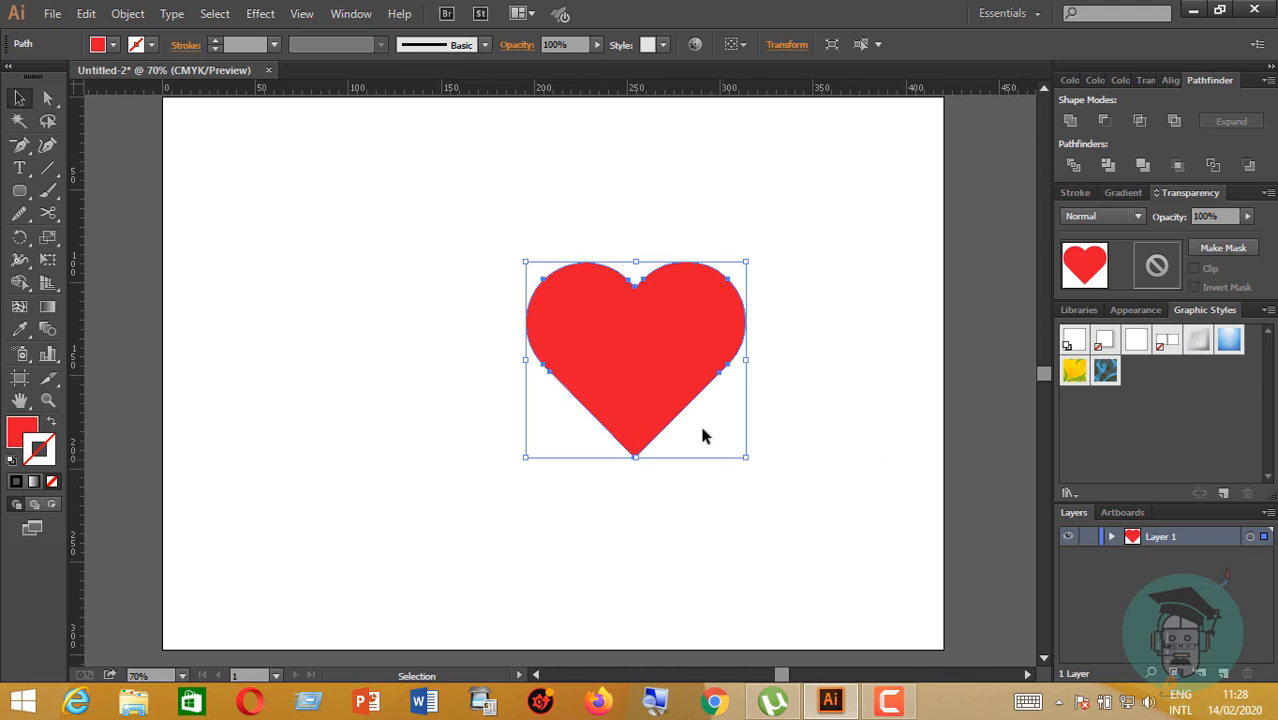
left_click_drag(670, 406, 553, 427)
left_click(764, 474)
- Draw a rectangle about 81 × 136 mm over the heart's right half, with its left edge on the heart's vertical center line
left_click_drag(19, 146, 80, 143)
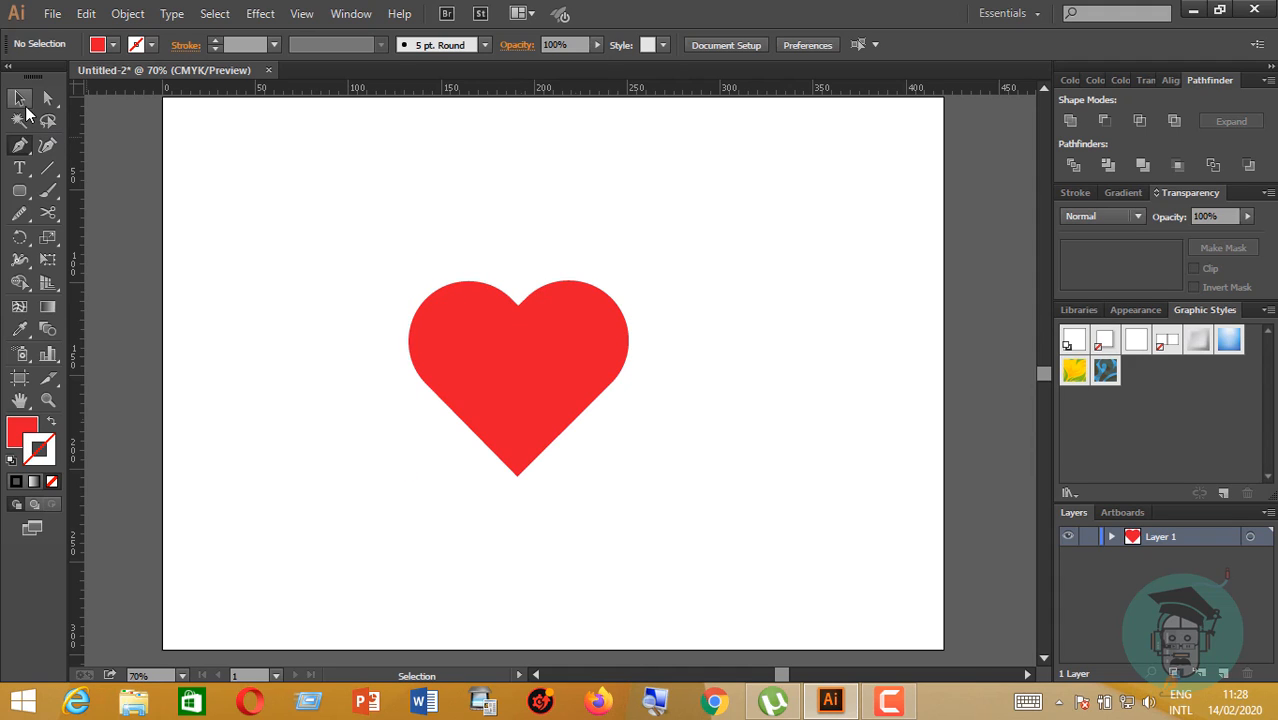
left_click_drag(27, 195, 75, 196)
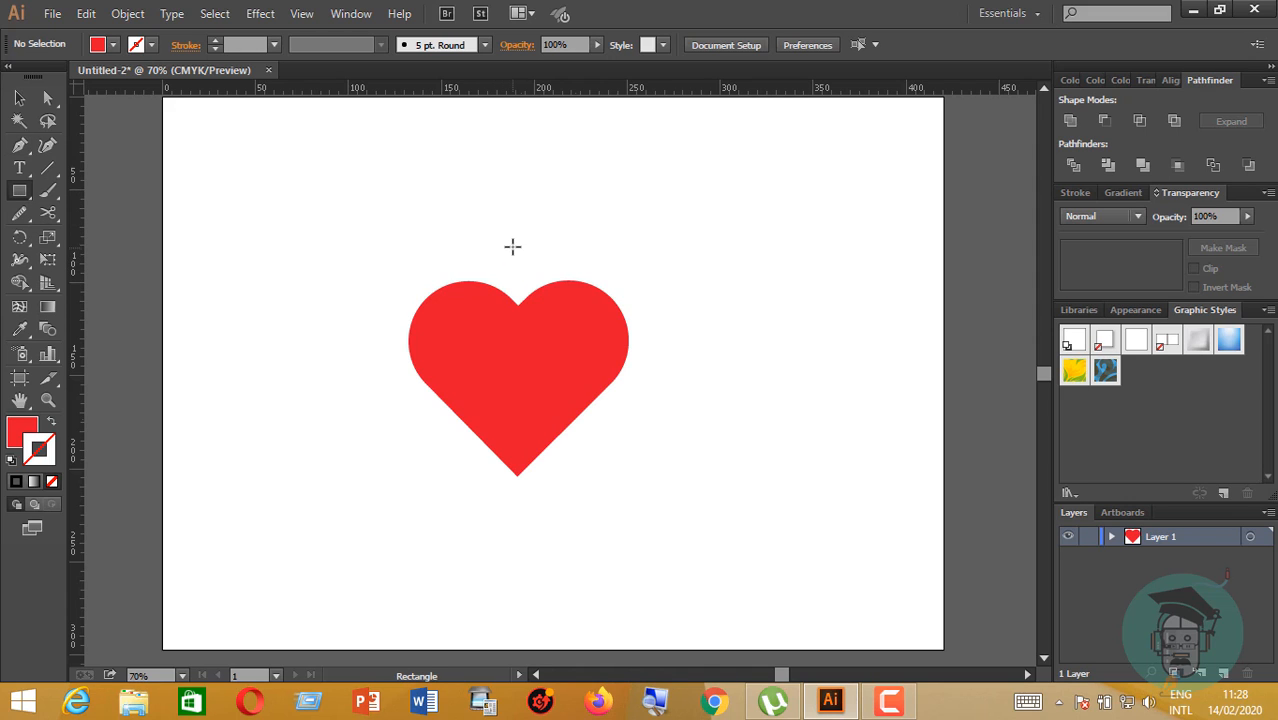
left_click_drag(513, 241, 611, 493)
left_click(19, 97)
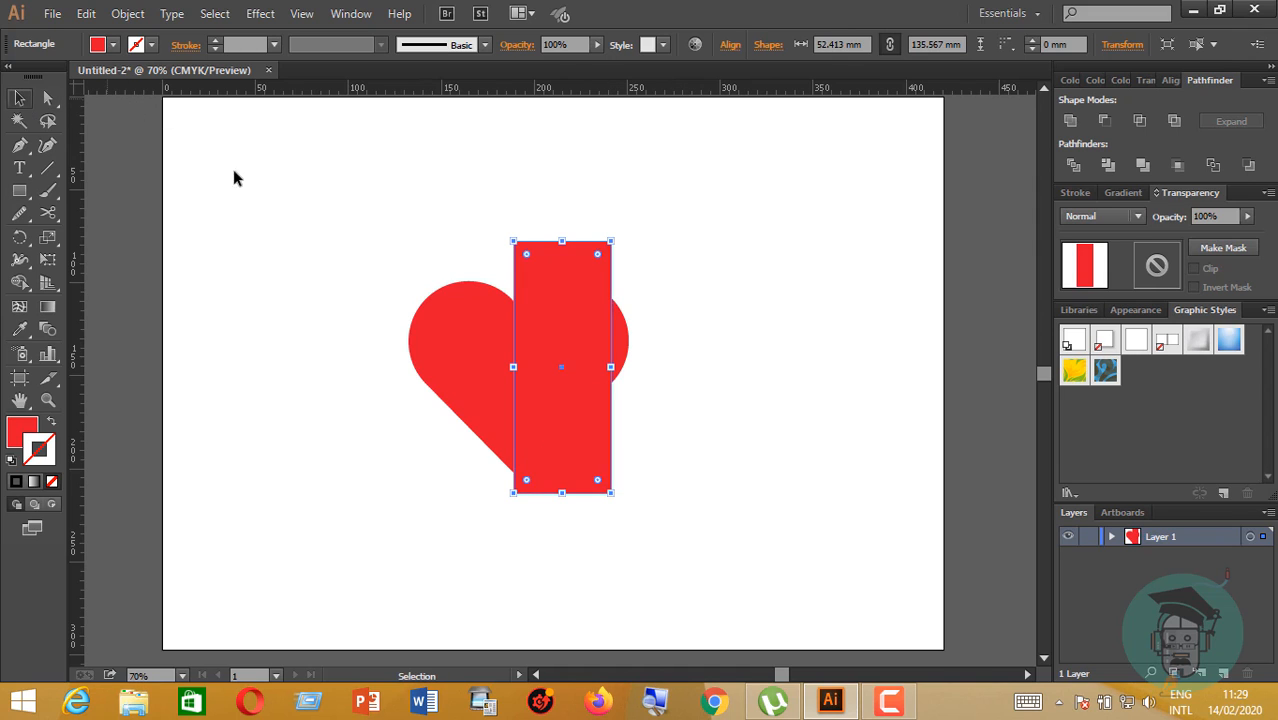
left_click_drag(612, 368, 664, 368)
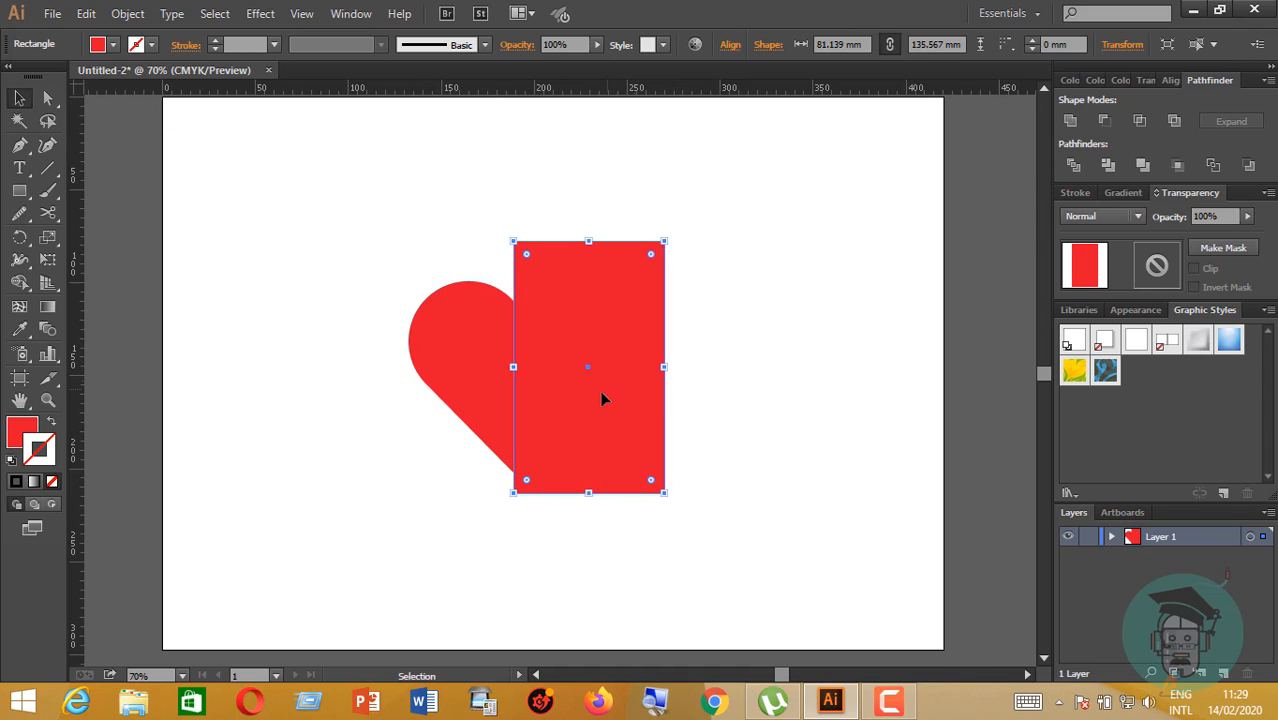
mouse_move(608, 398)
left_mouse_down()
mouse_move(628, 399)
mouse_move(622, 419)
mouse_move(614, 409)
left_mouse_up()
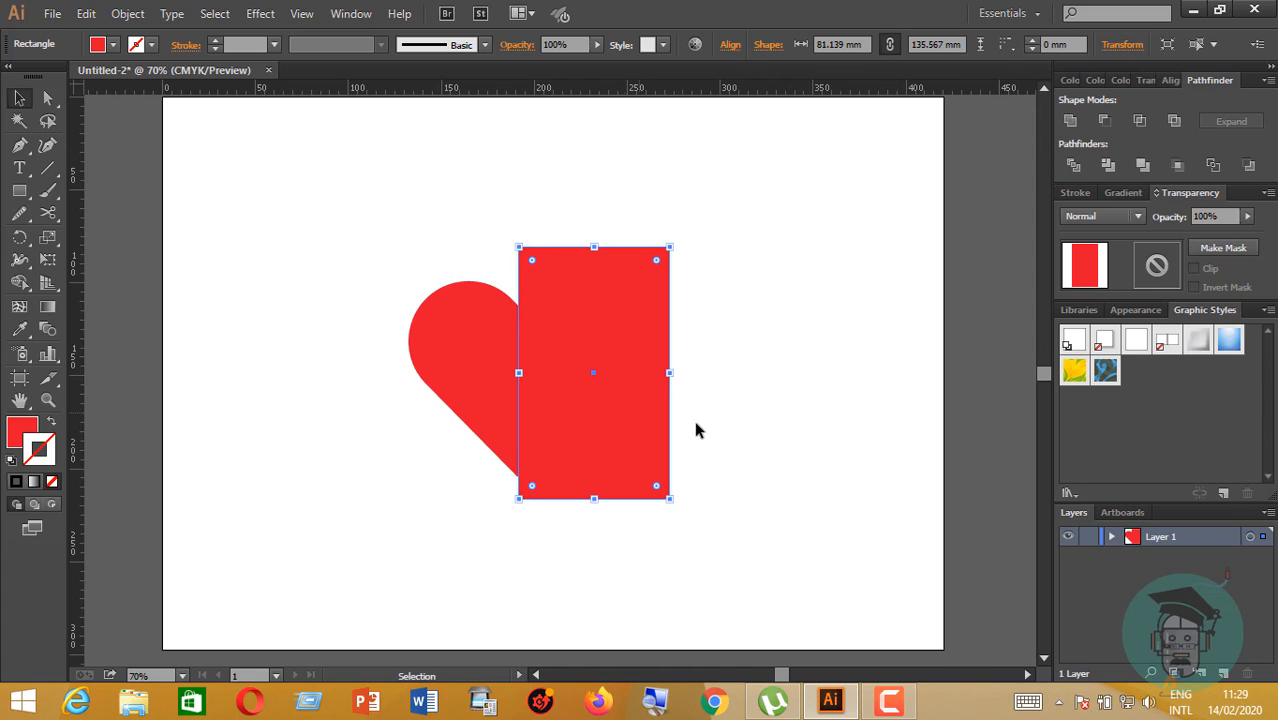
- Cut away the heart's right half by subtracting the rectangle from it with Pathfinder Minus Front
left_click(765, 442)
left_click_drag(408, 168, 880, 485)
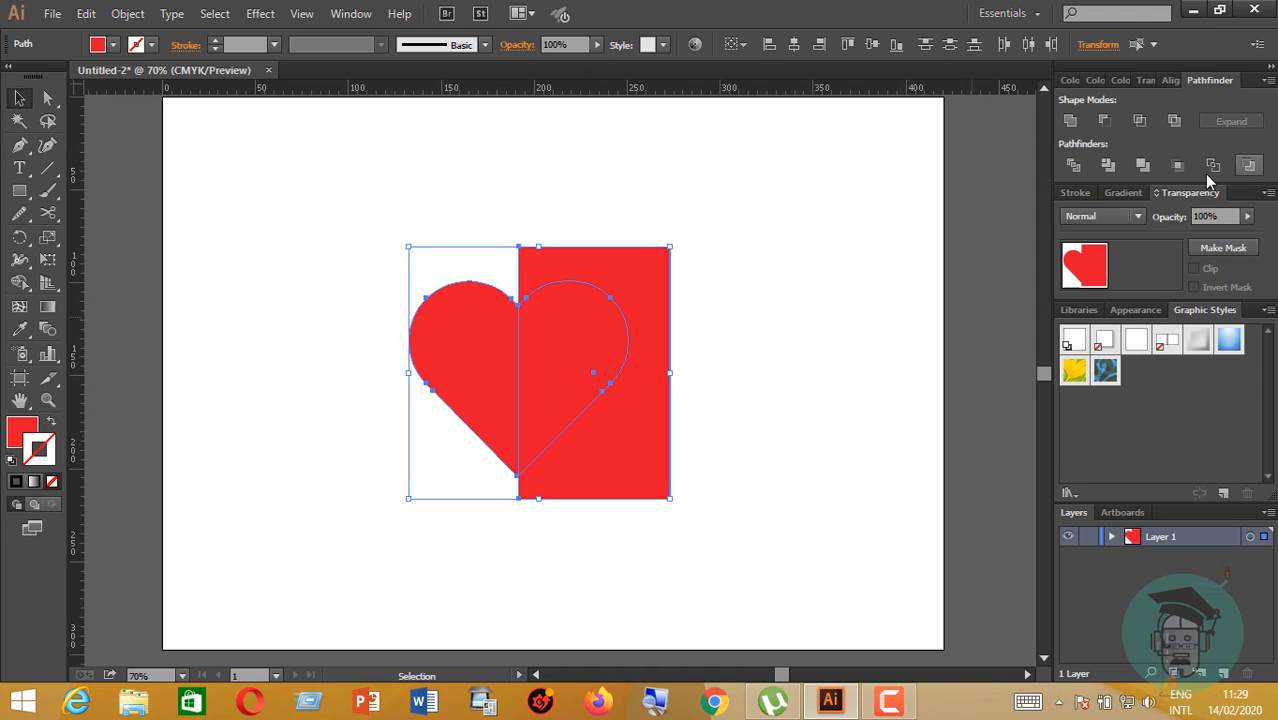
left_click(1105, 121)
left_click(820, 264)
- Paste a copy of the half heart in front and reflect it across the vertical axis
left_click_drag(432, 240, 549, 536)
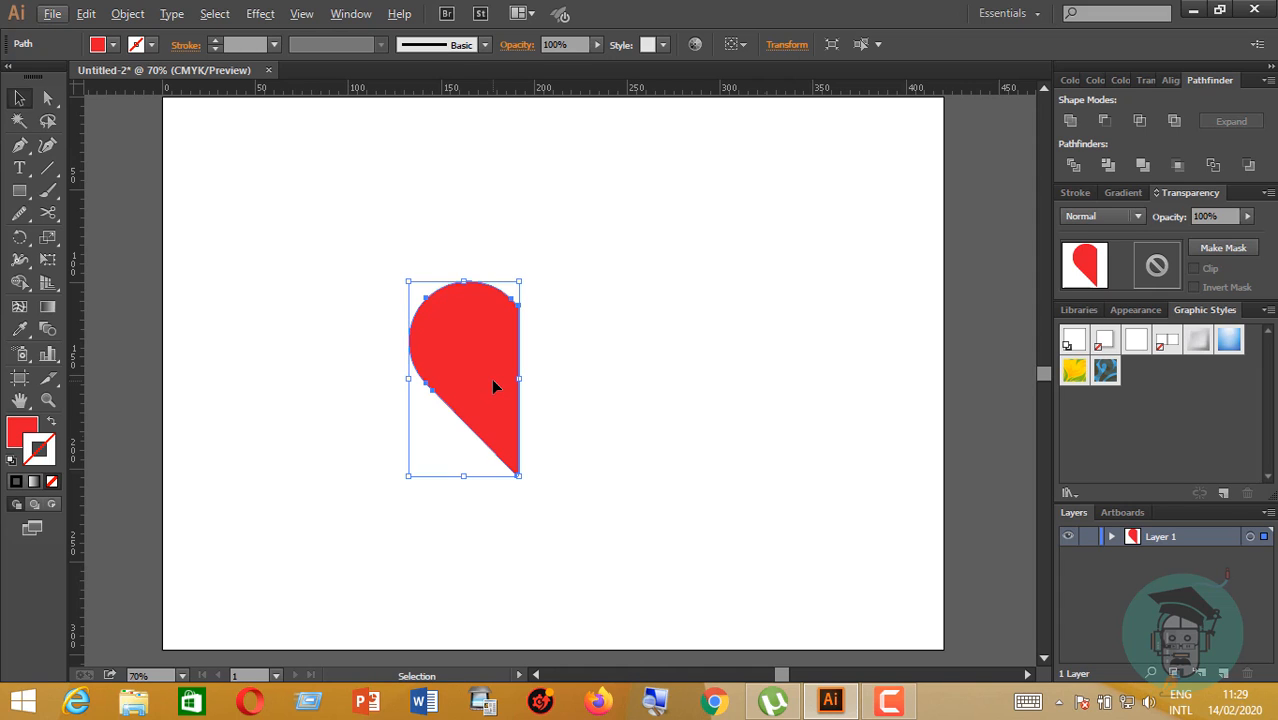
key("a")
key("v")
right_click(494, 384)
mouse_move(548, 334)
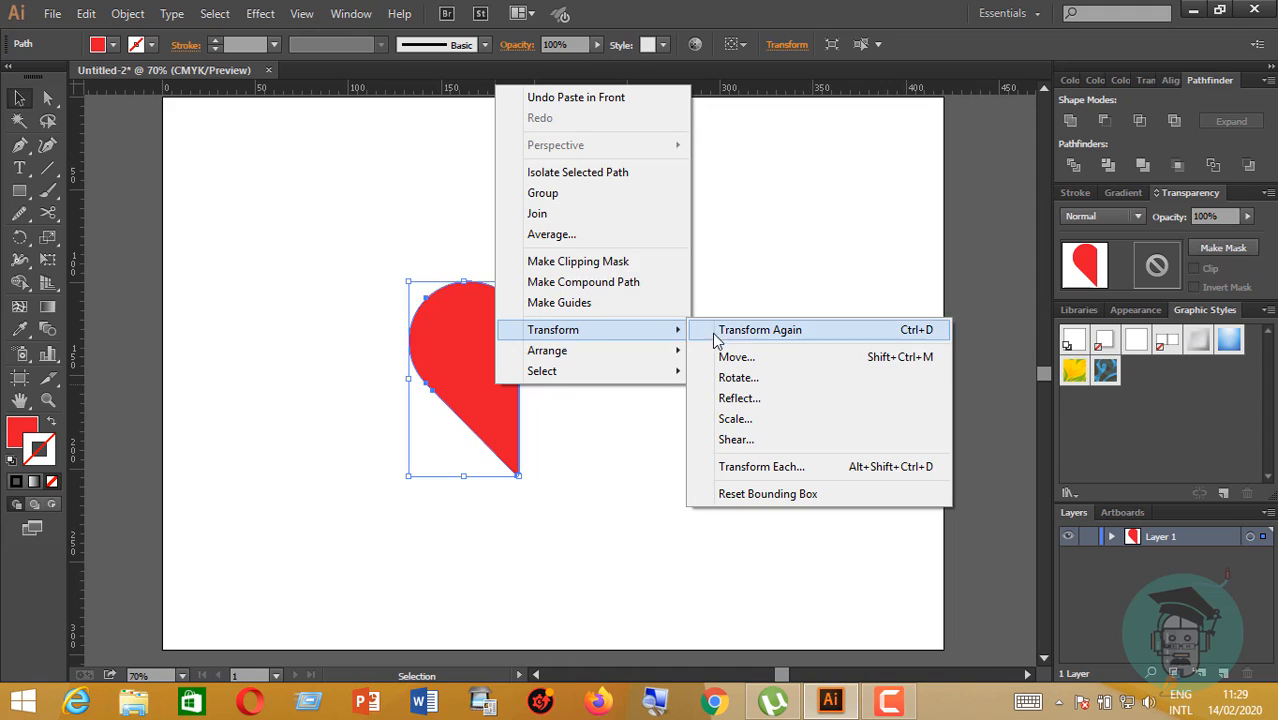
left_click(740, 399)
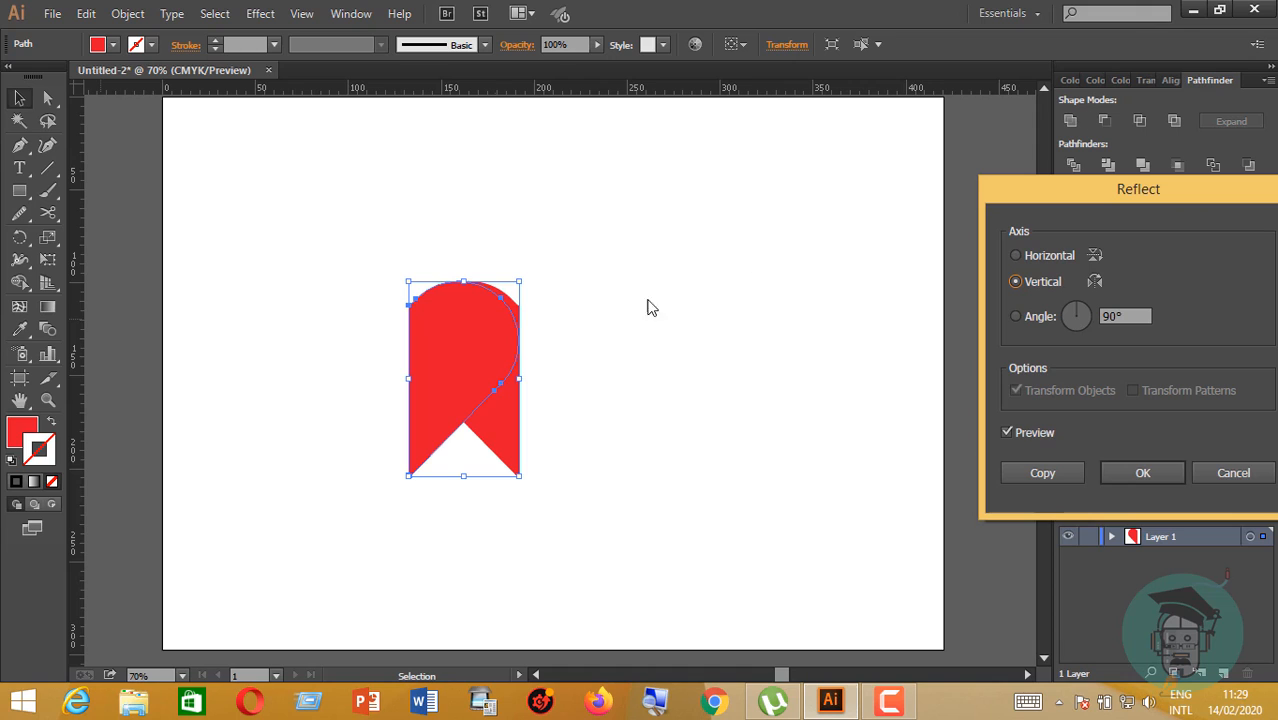
left_click(1142, 472)
- Move the reflected half horizontally to the right until it meets the left half along the heart's center line
left_click_drag(454, 377, 568, 377)
left_click(682, 400)
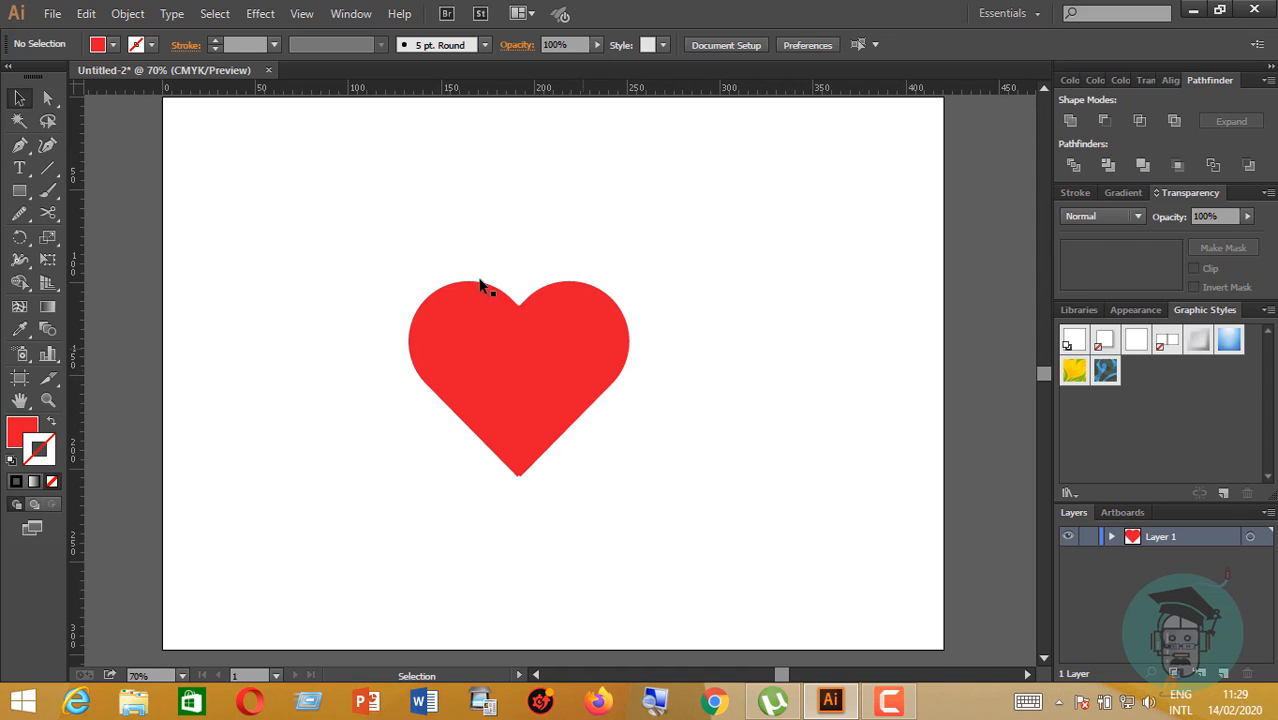
key("ctrl+a")
left_click(737, 473)
- Fill the heart's right half with the lighter red ED3B51
left_click(549, 352)
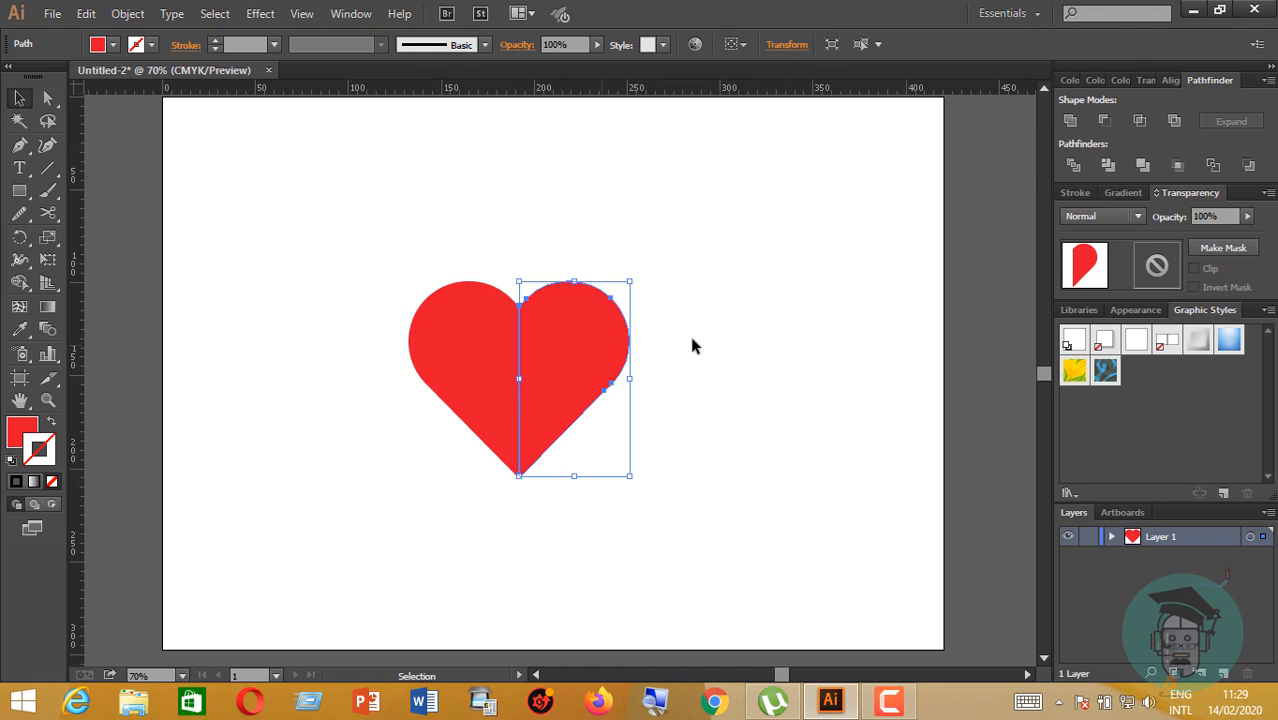
double_click(22, 433)
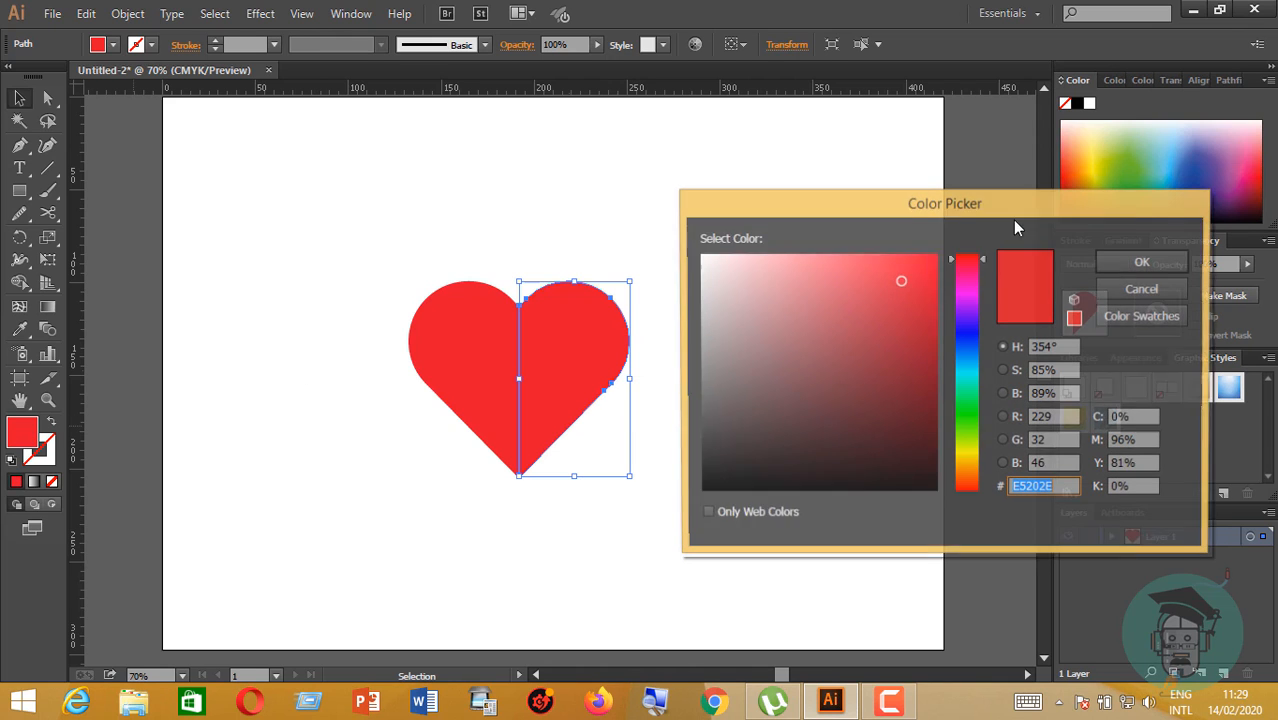
left_click(878, 270)
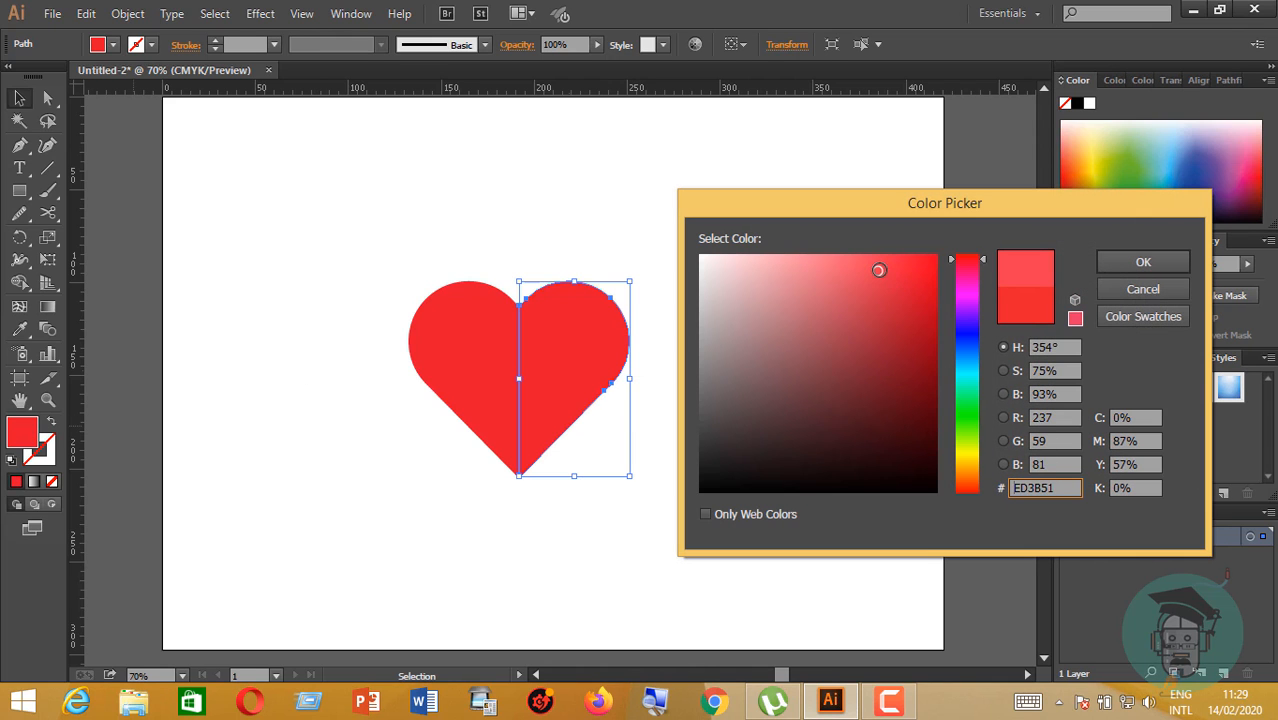
left_click(1143, 262)
left_click(845, 295)
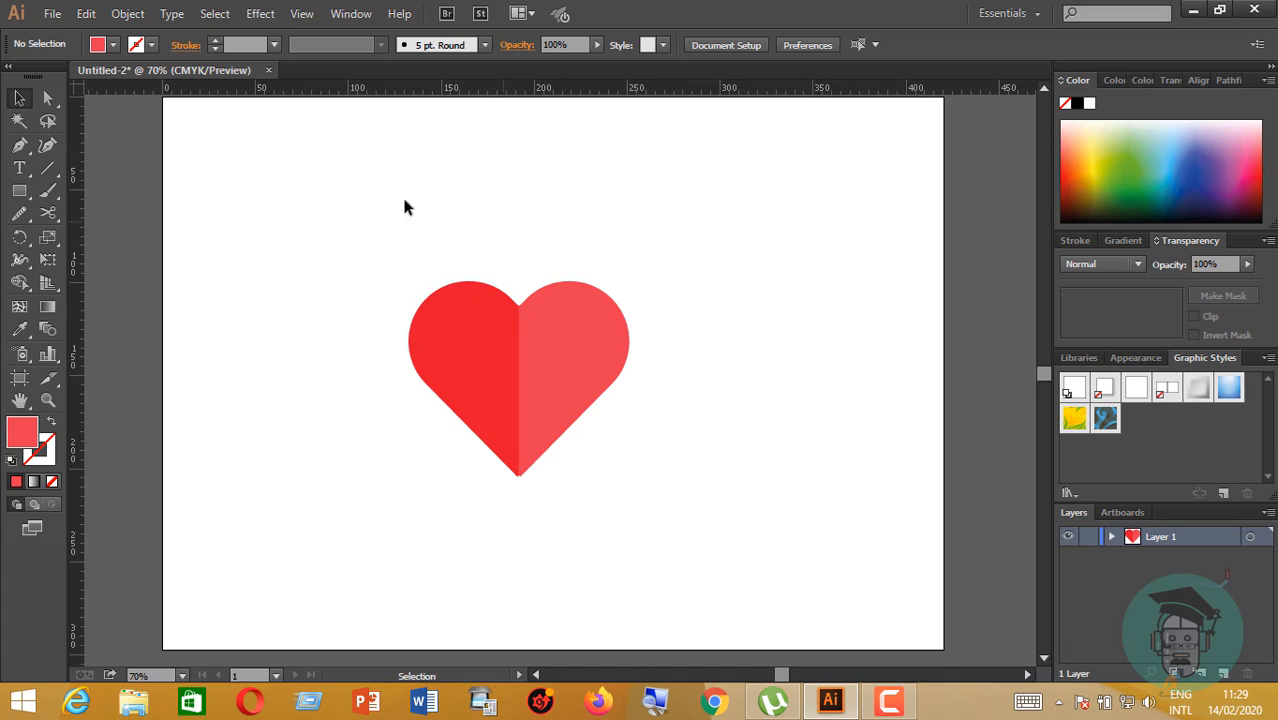
- Move both heart halves together to the artboard's left edge, partly outside it, to free the drawing area
left_click_drag(385, 205, 804, 536)
left_click(876, 525)
left_click_drag(353, 235, 685, 531)
left_click_drag(442, 378, 174, 403)
left_click(829, 458)
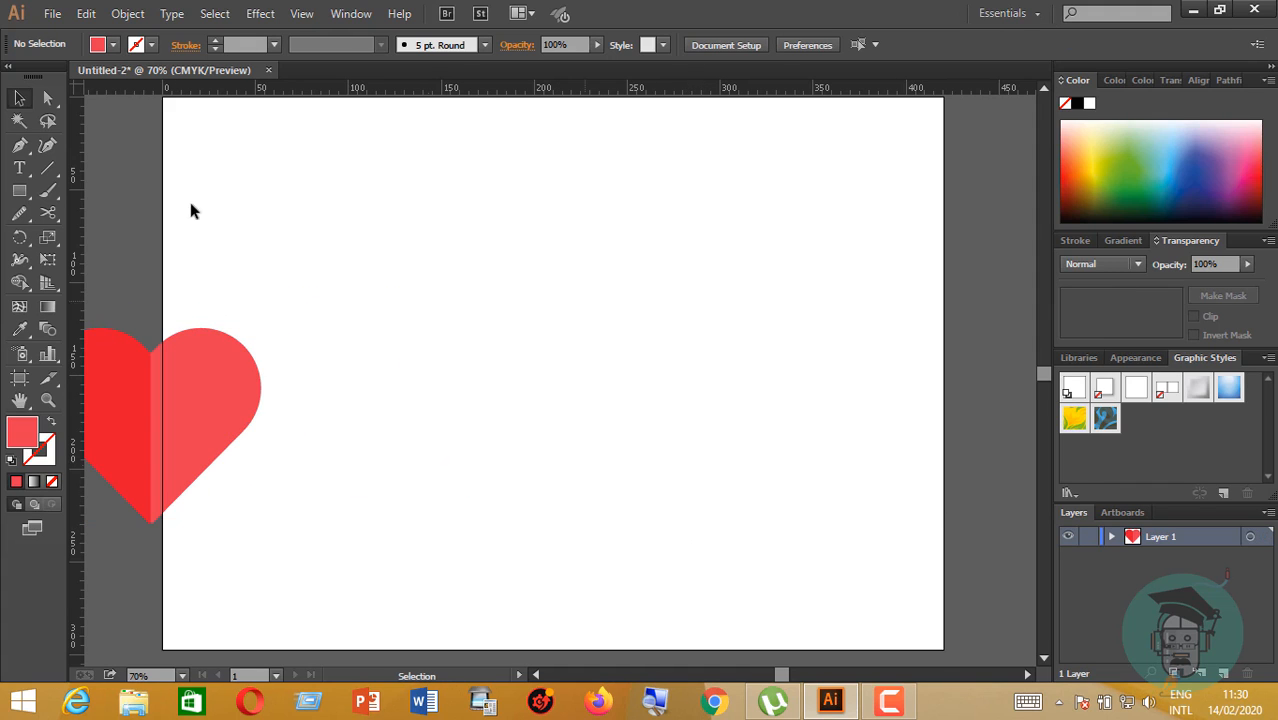
- Draw a rectangle about 191 × 95 mm and place it in the upper middle of the artboard
left_click(18, 193)
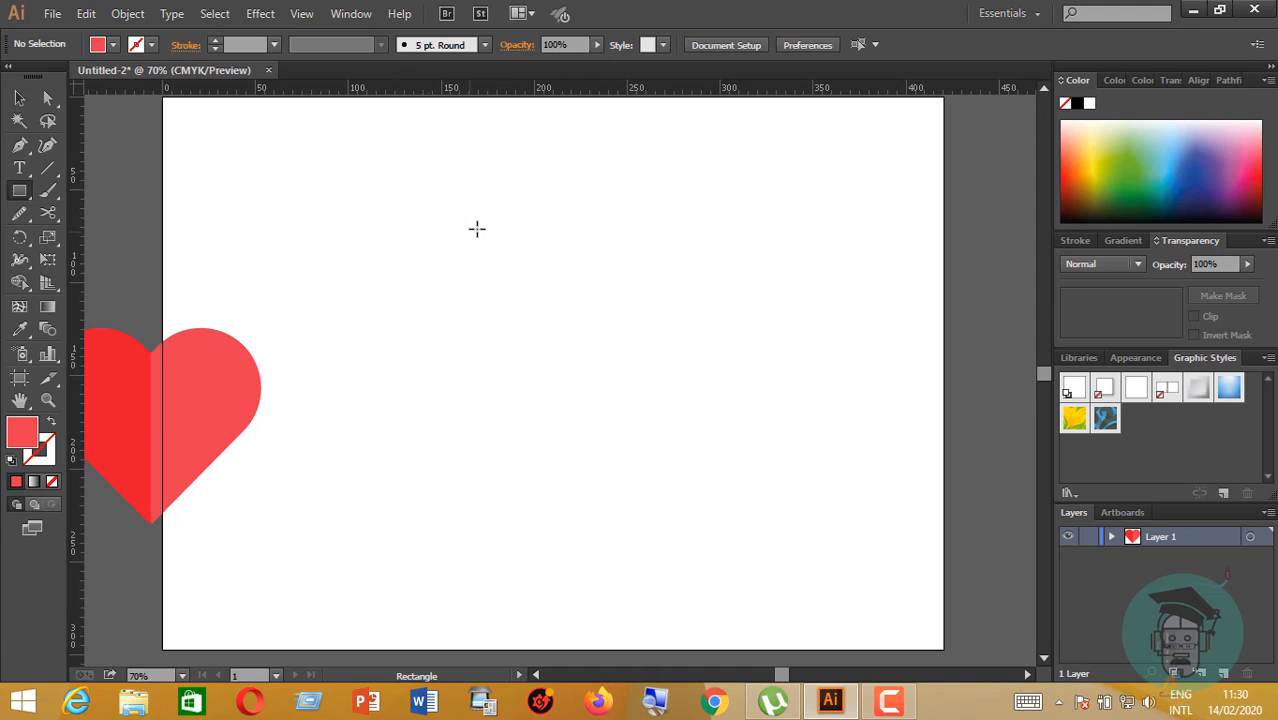
left_click_drag(405, 214, 761, 392)
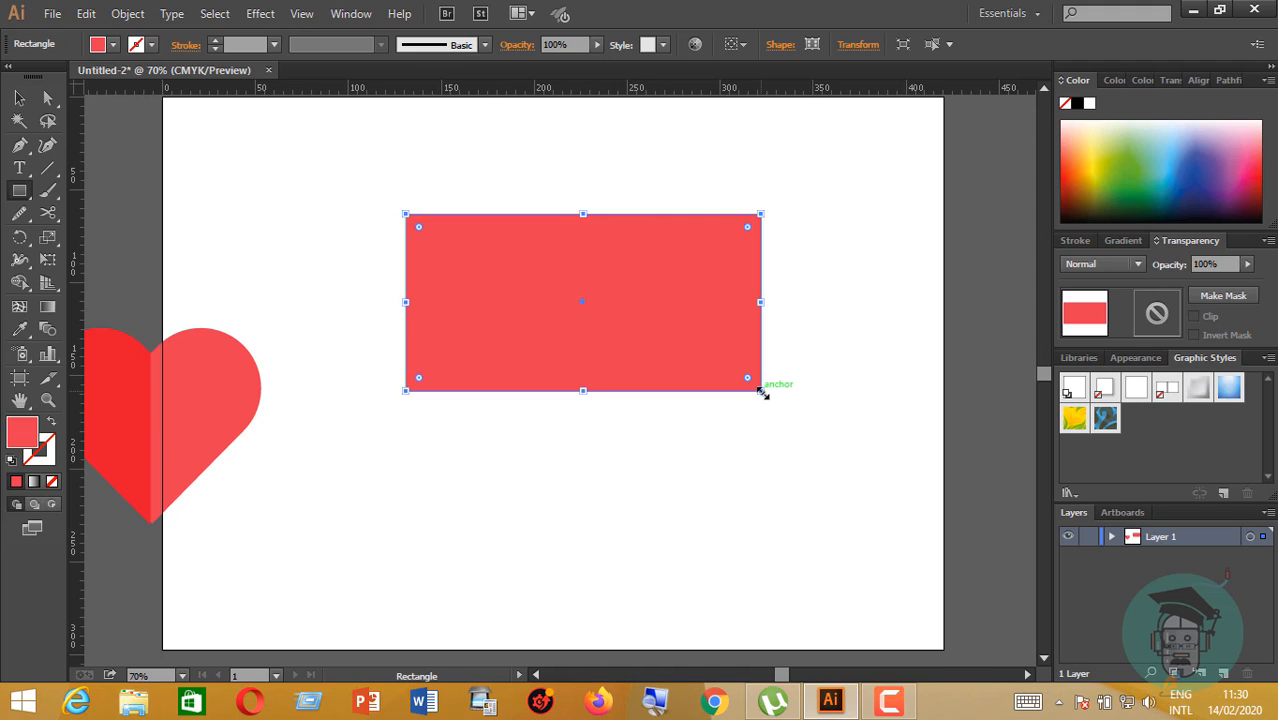
left_click(19, 97)
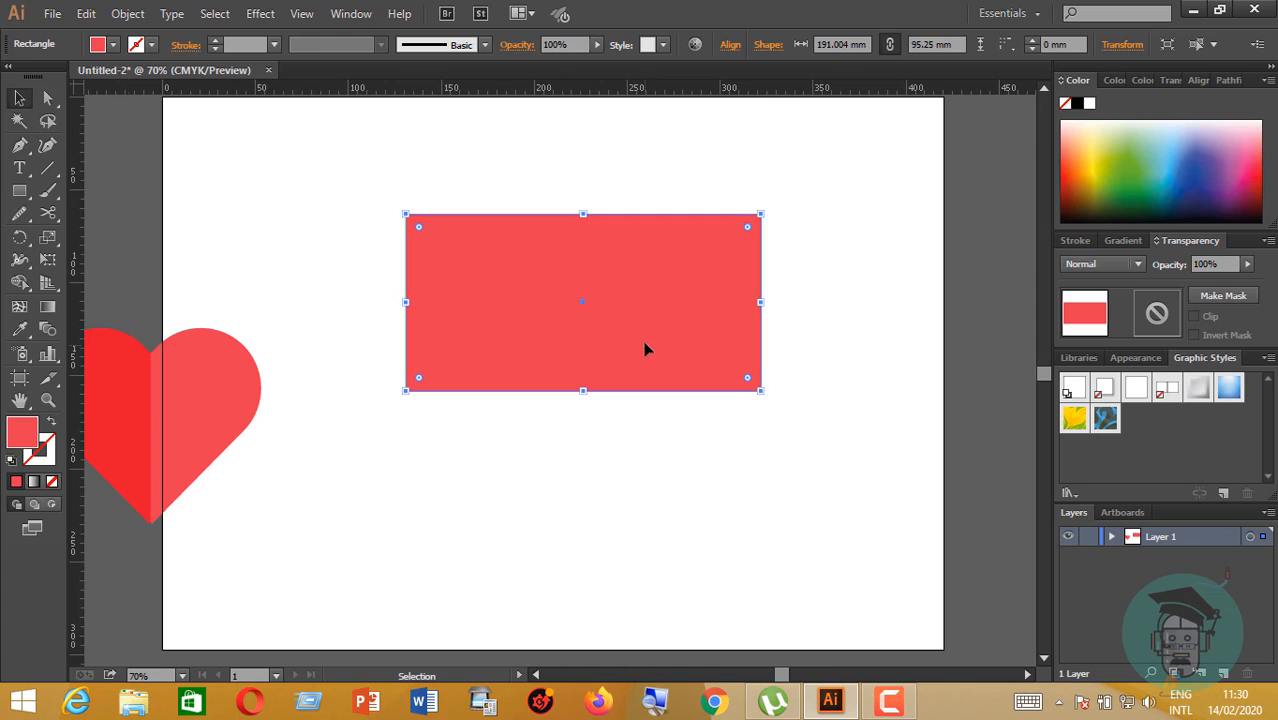
left_click_drag(645, 349, 638, 294)
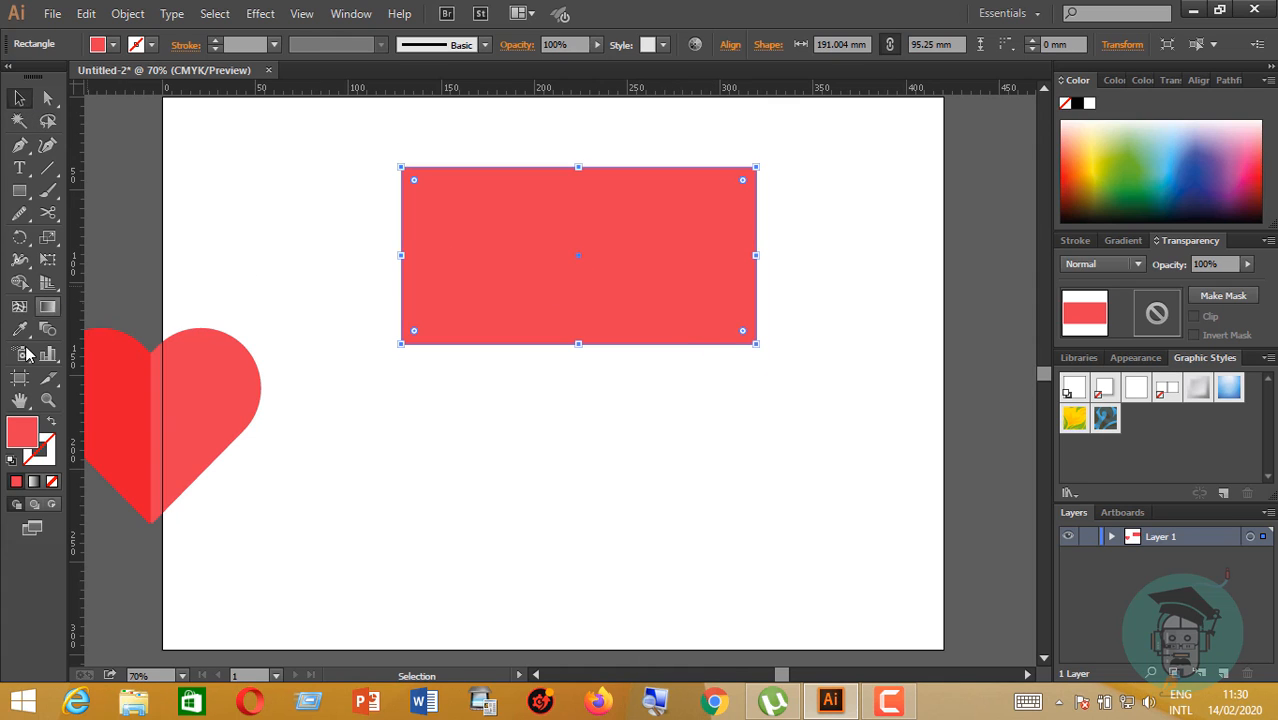
- Fill the rectangle with the dark navy blue 082F56
double_click(24, 433)
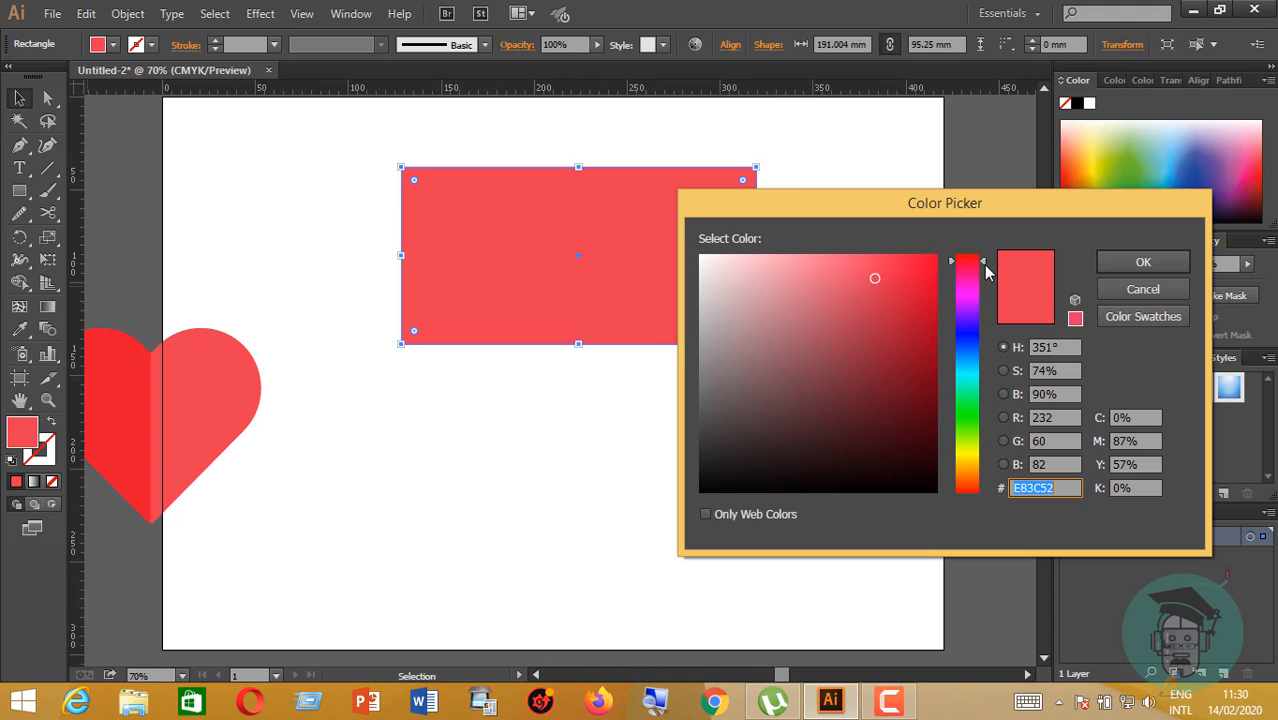
left_click_drag(983, 282, 988, 356)
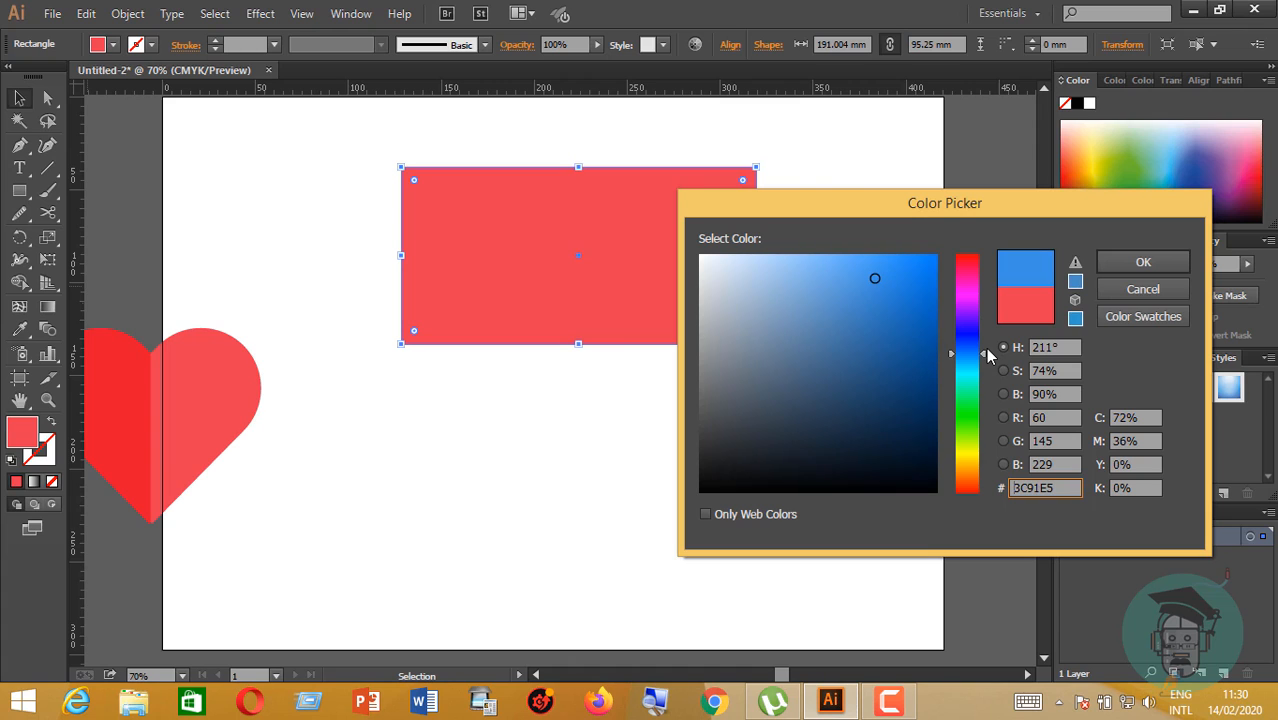
left_click_drag(912, 395, 916, 412)
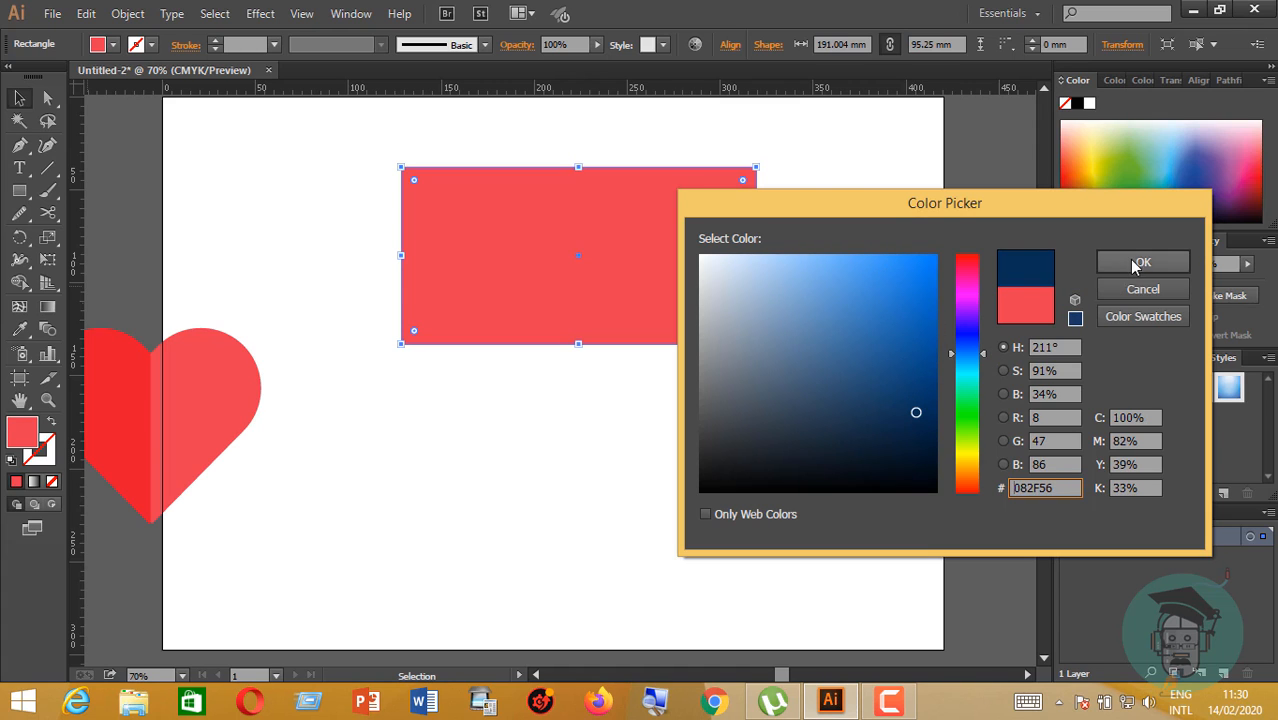
left_click(1140, 263)
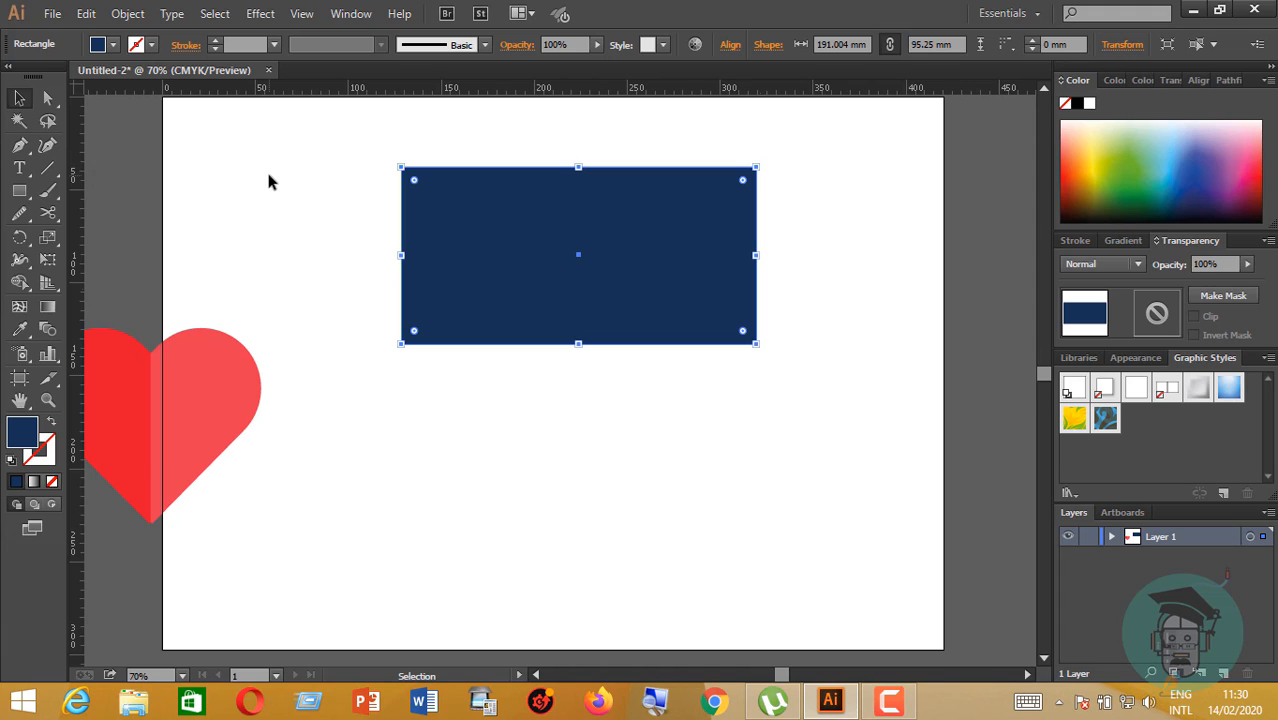
left_click(334, 159)
- Round only the two upper corners of the navy rectangle to a radius of about 13.36 mm
left_click(47, 97)
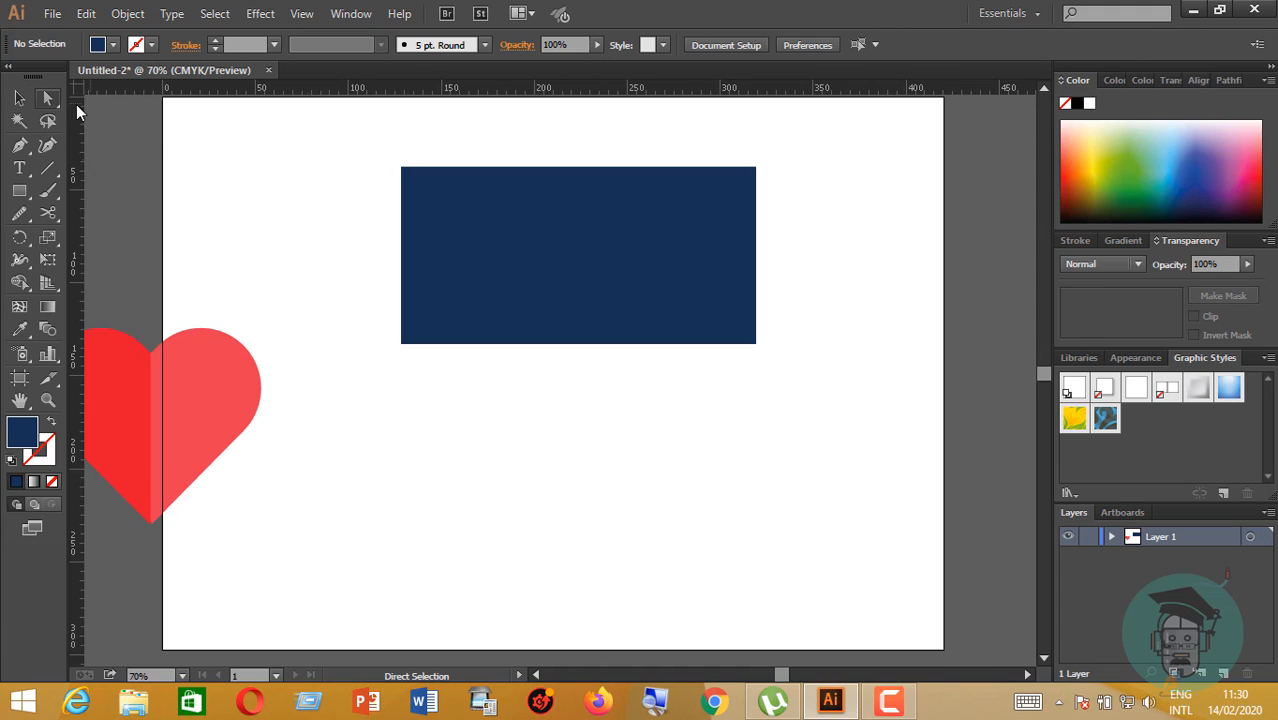
left_click_drag(339, 143, 736, 193)
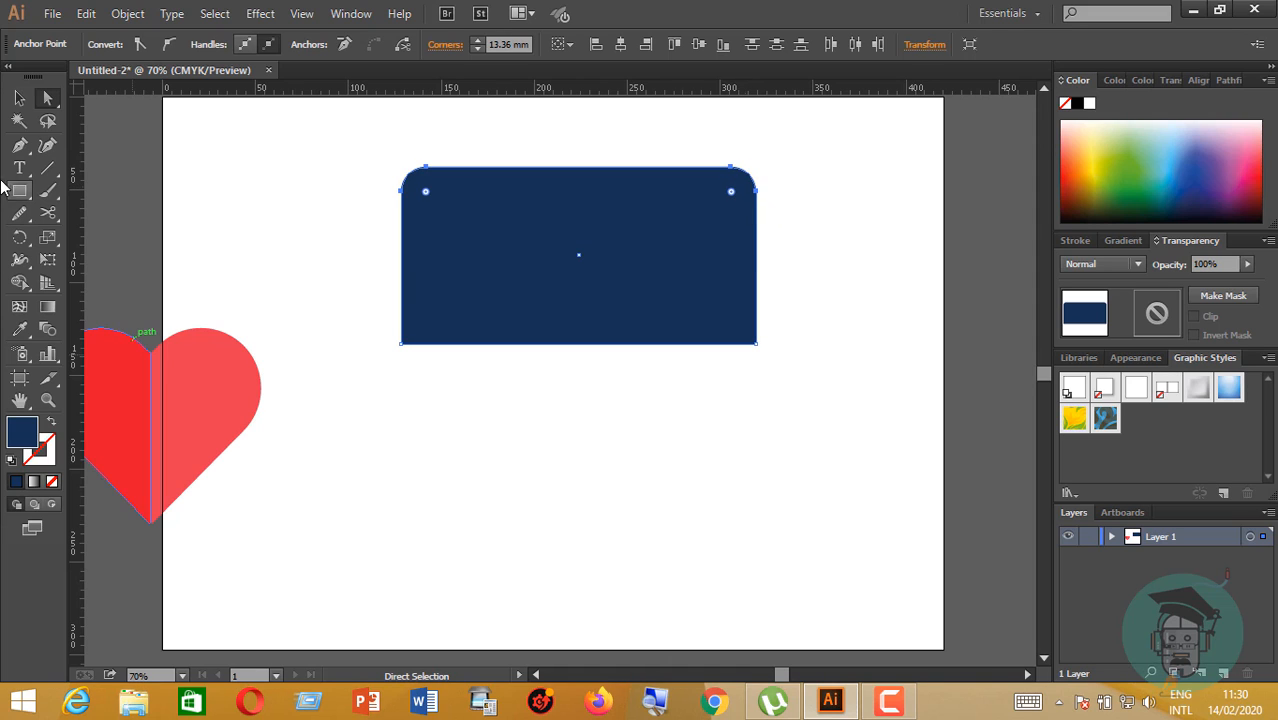
left_click(17, 101)
left_click(251, 200)
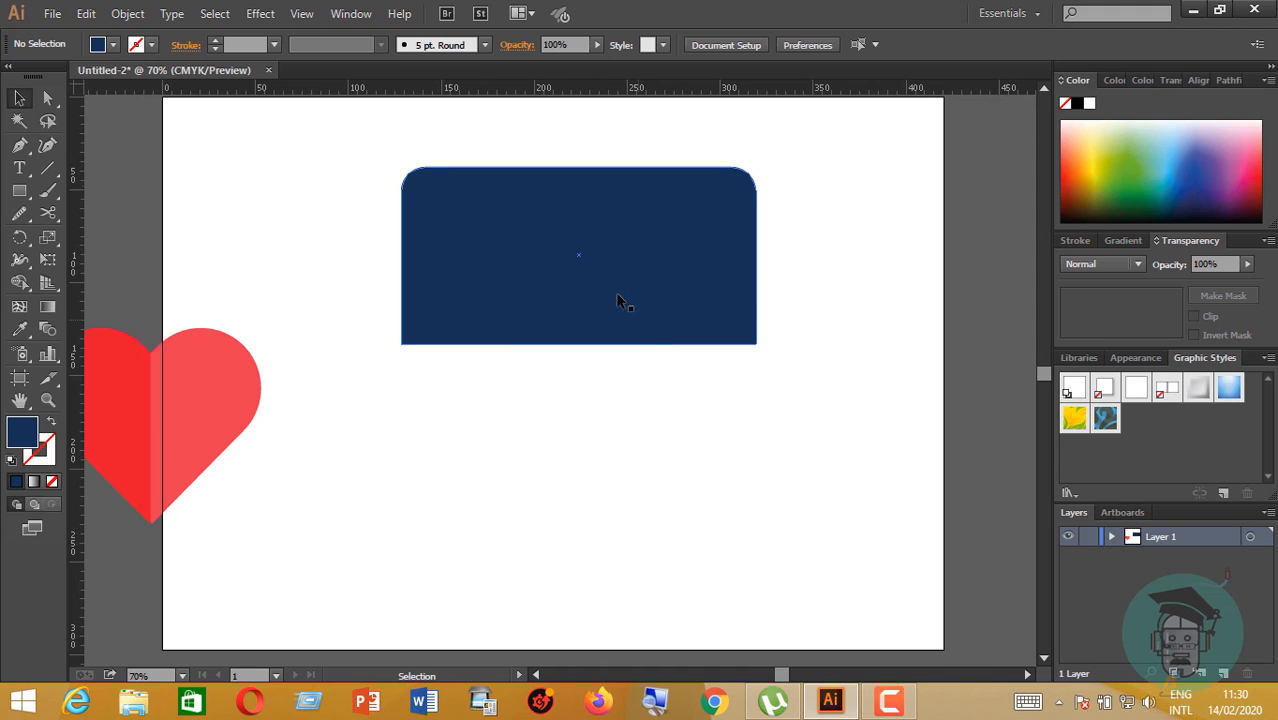
- Draw a second navy rectangle covering the right half of the rounded shape, starting at its vertical center line
left_click(20, 191)
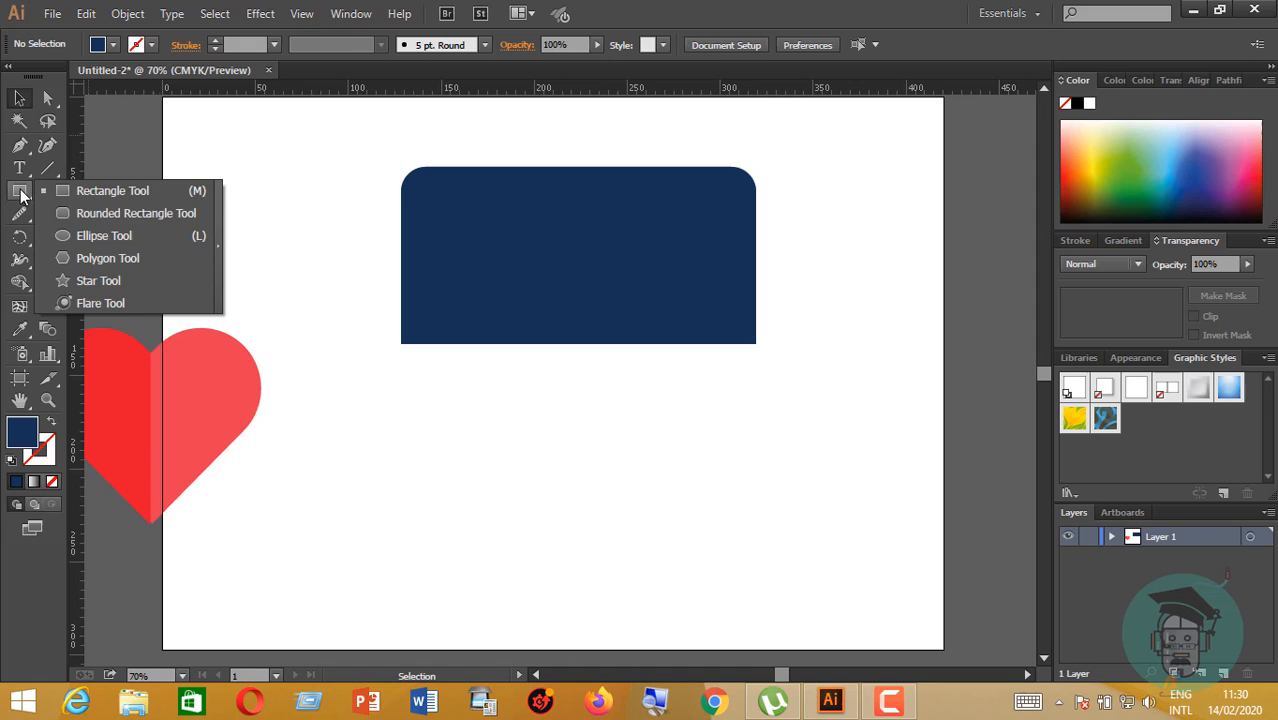
left_click(104, 191)
mouse_move(578, 140)
left_mouse_down()
mouse_move(642, 348)
mouse_move(792, 365)
left_mouse_up()
key("v")
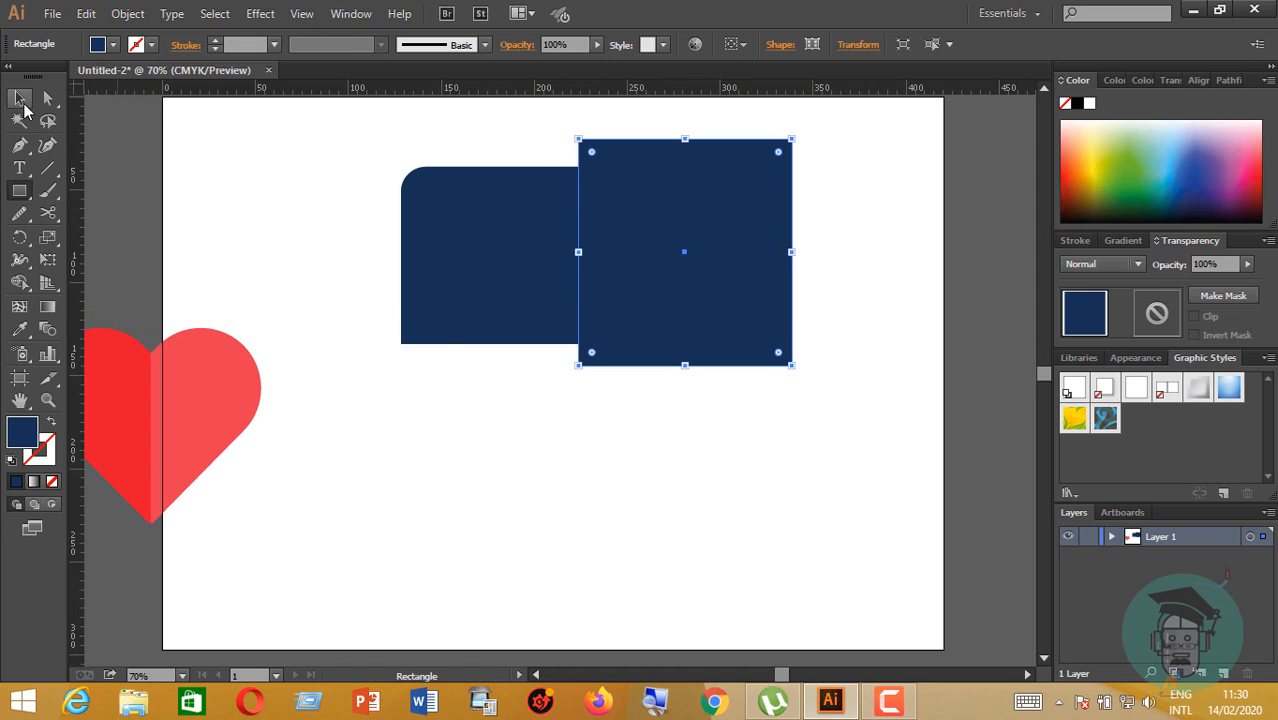
left_click(240, 163)
- Subtract the covering rectangle from the rounded shape with Pathfinder Minus Front to keep only its left half
left_click(505, 296)
left_click(775, 355, "shift")
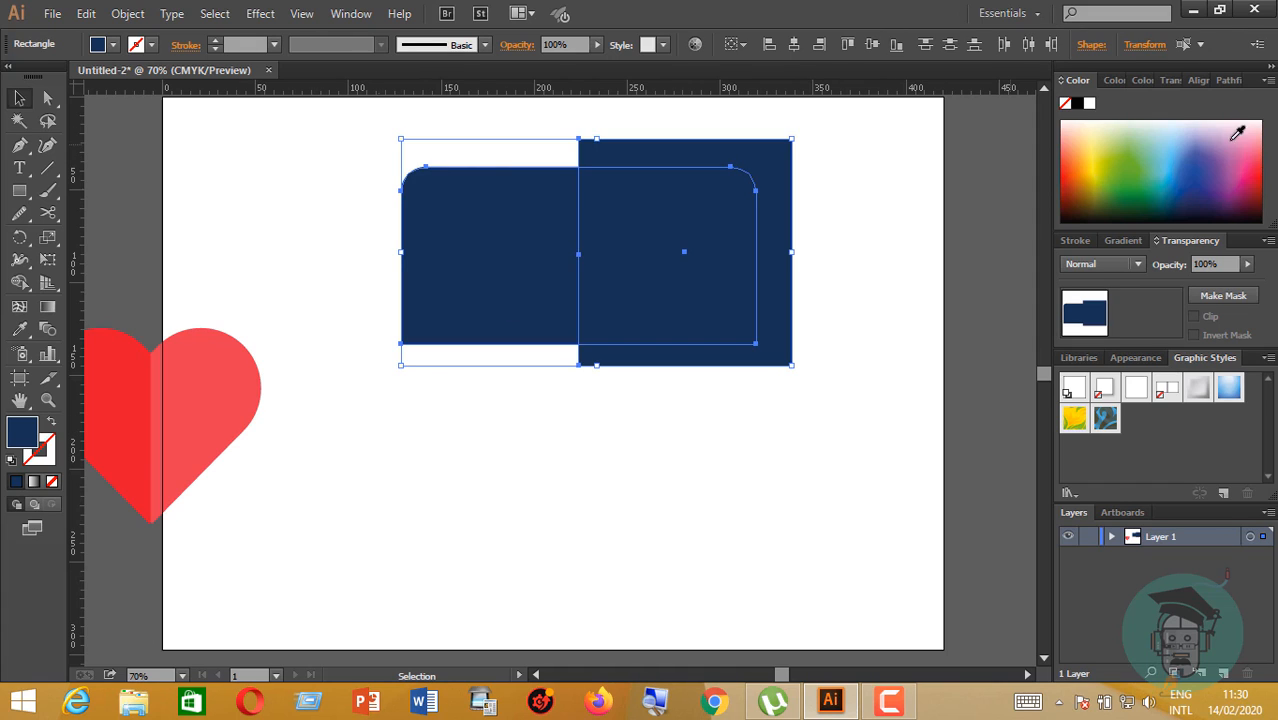
left_click(1228, 80)
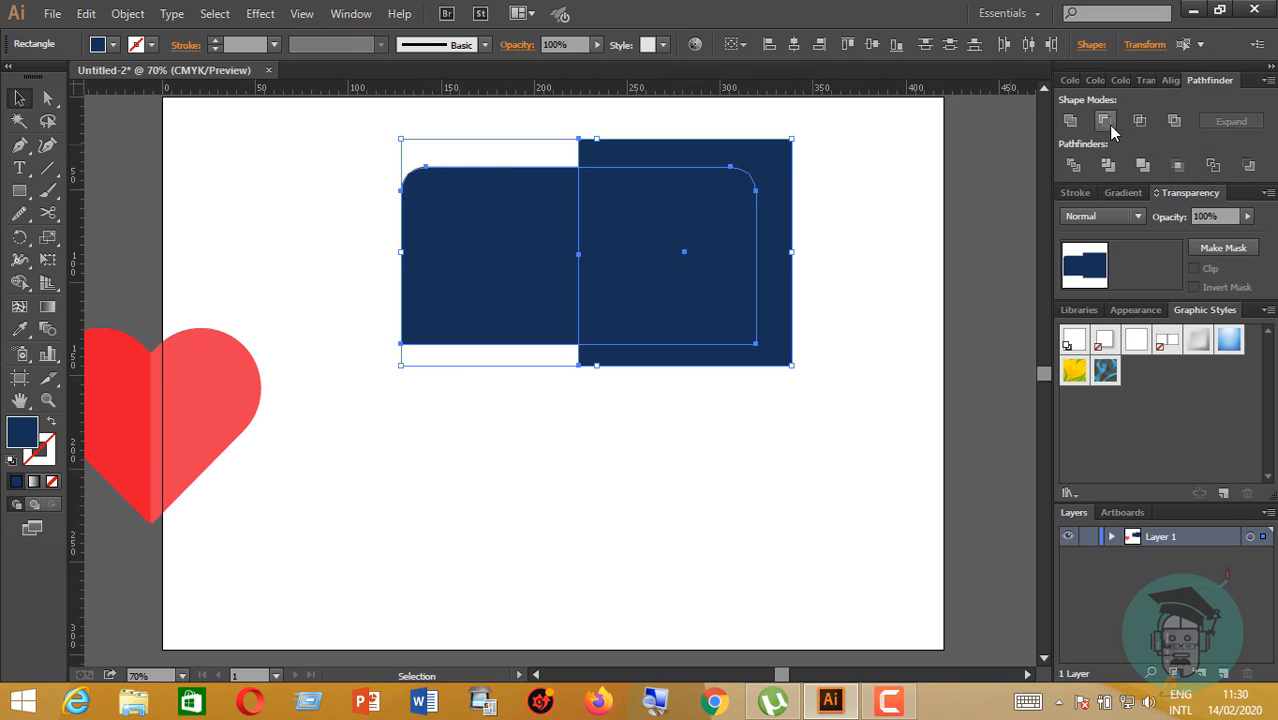
left_click(1106, 122)
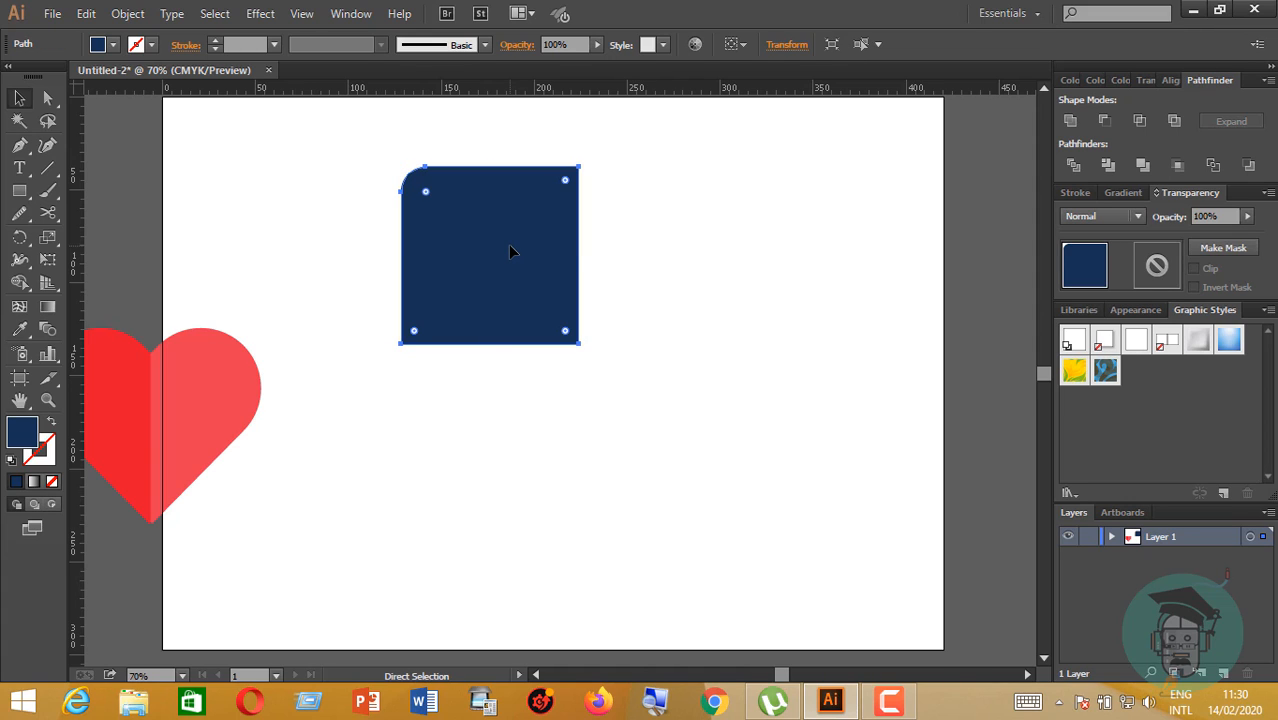
- Reflect the pasted copy of the navy half across the vertical axis
right_click(509, 245)
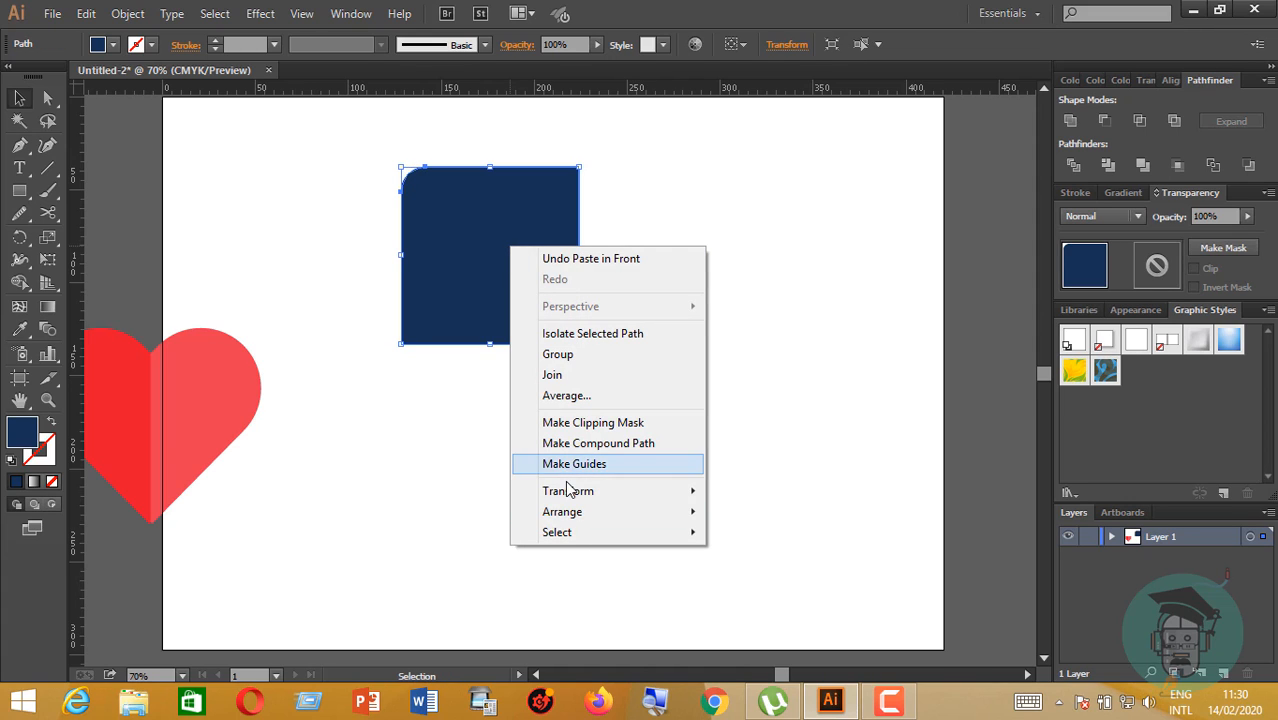
mouse_move(570, 491)
left_click(790, 559)
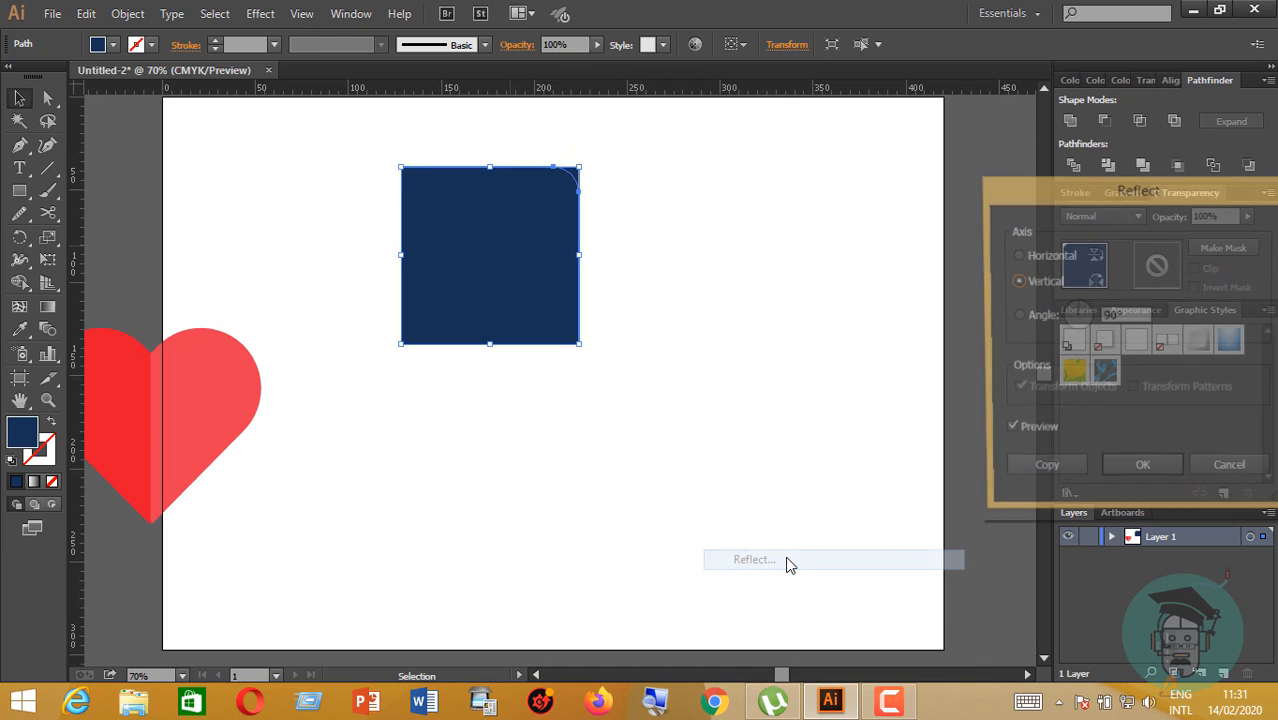
left_click(1142, 473)
left_click(819, 388)
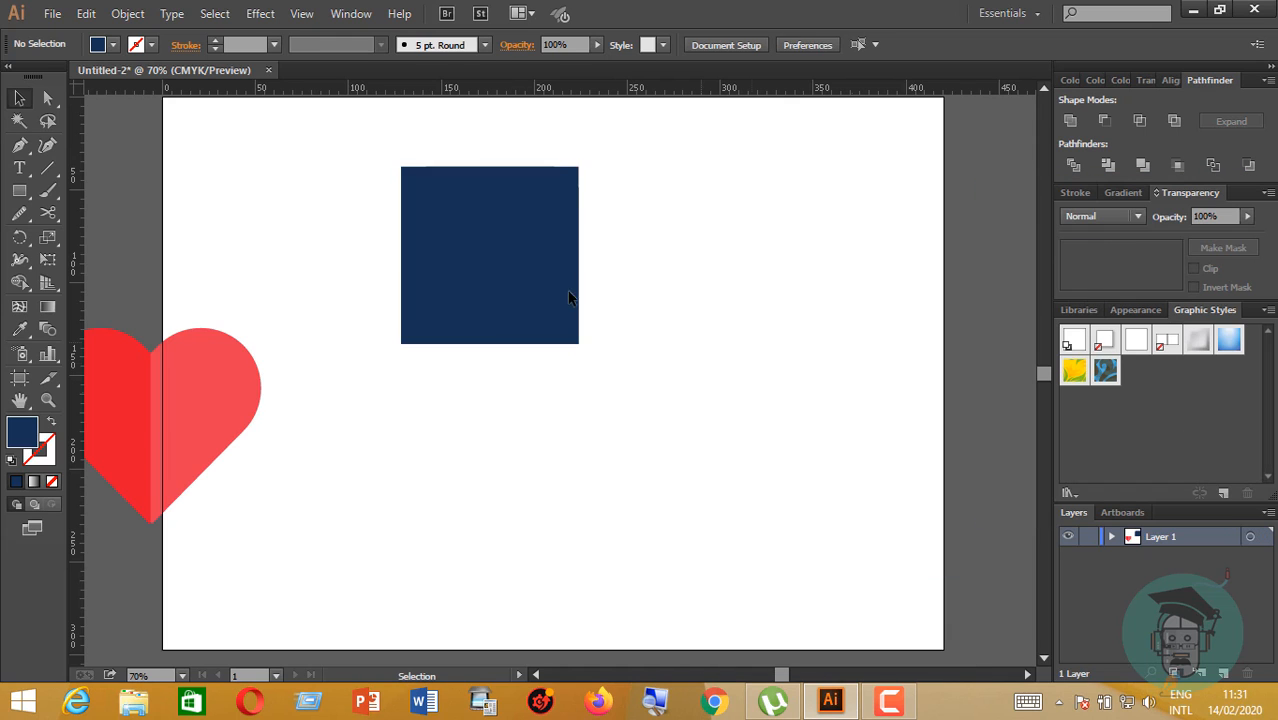
- Move the mirrored navy half beside the original and nudge it until their straight inner edges meet
left_click_drag(573, 294, 727, 285)
left_click_drag(770, 287, 693, 302)
left_click(769, 411)
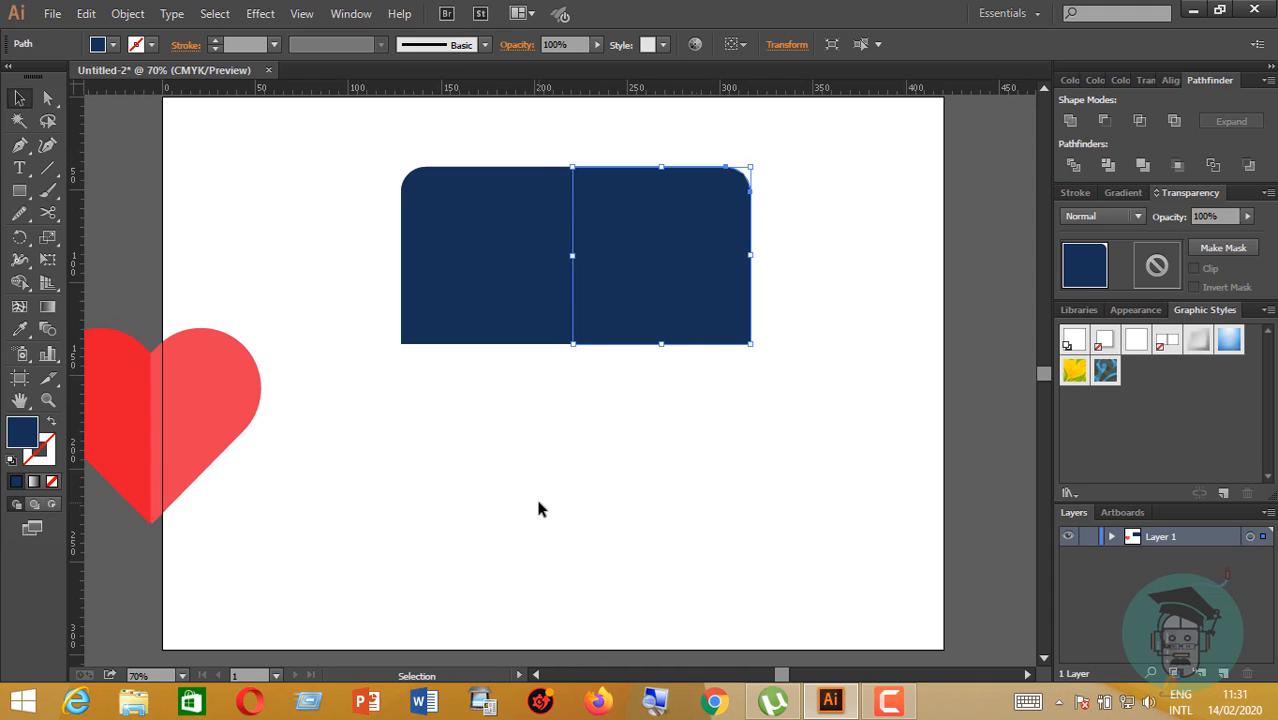
key("Right")
key("Right")
key("Right")
key("Right")
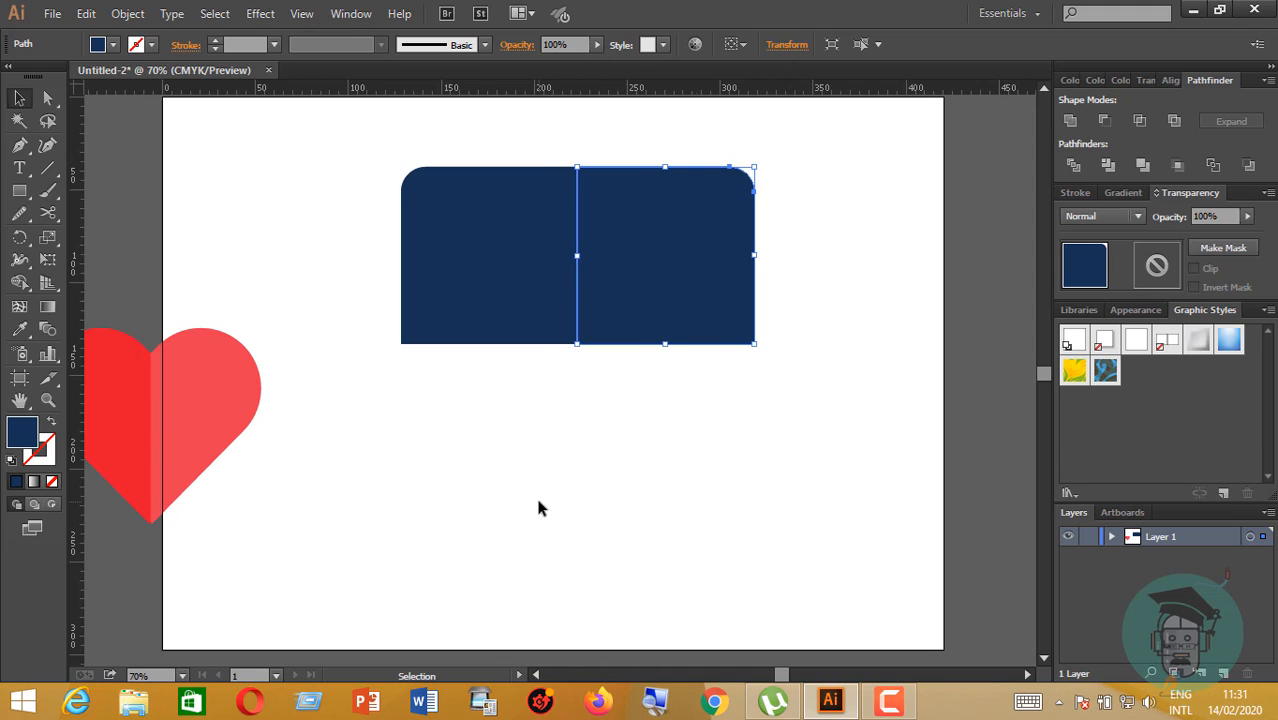
key("Left")
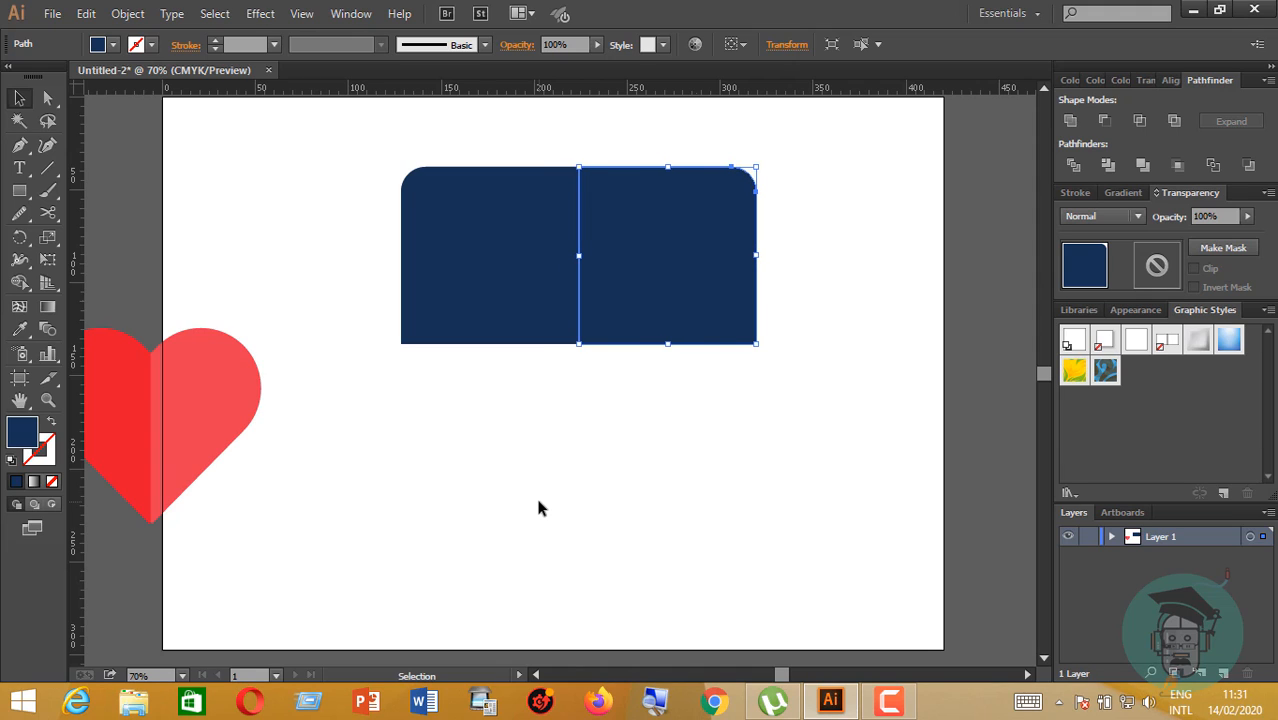
left_click(599, 507)
left_click(679, 320)
key("Left")
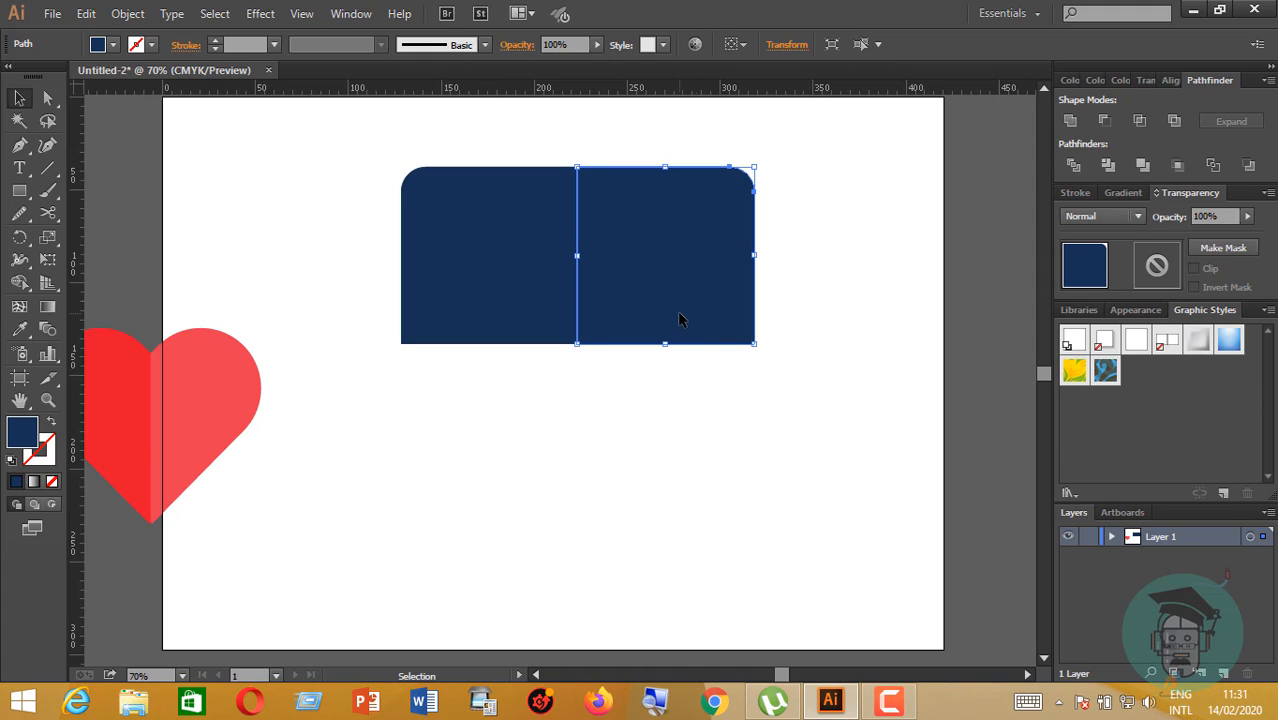
left_click(665, 457)
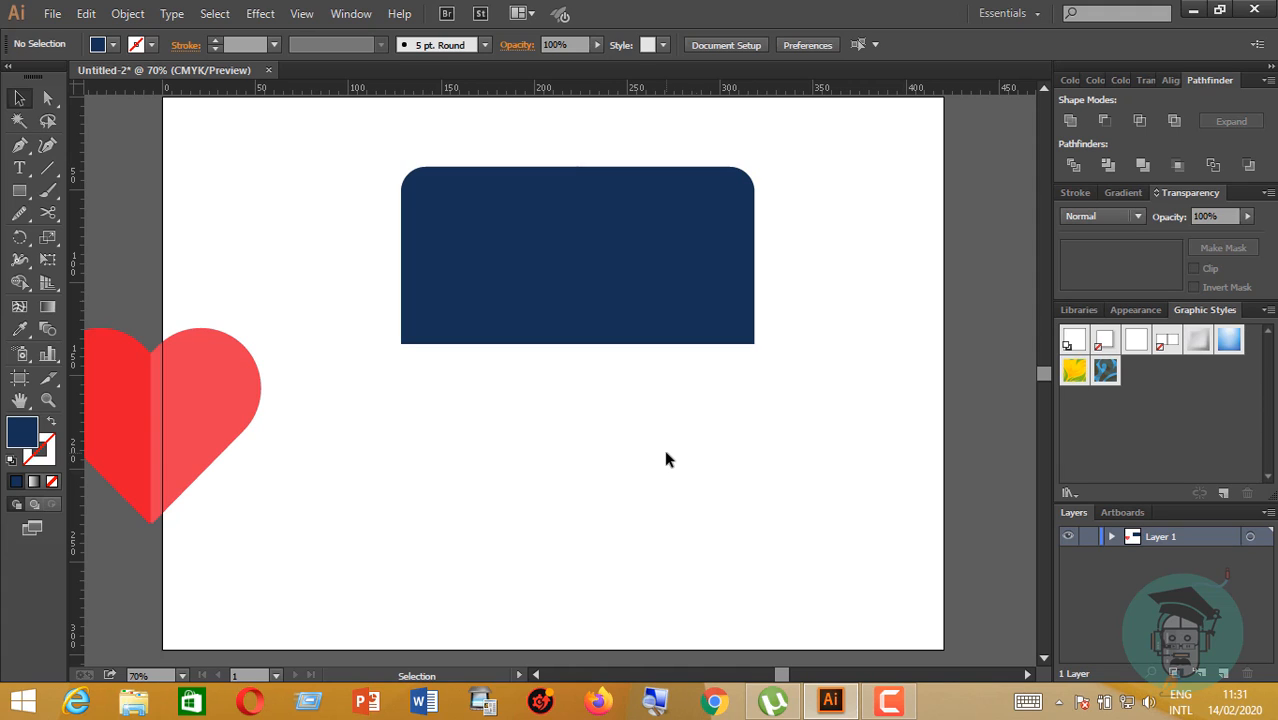
- Fill the right navy half with the darker shade 11203A by raising its black value to 61%
left_click(662, 318)
double_click(22, 430)
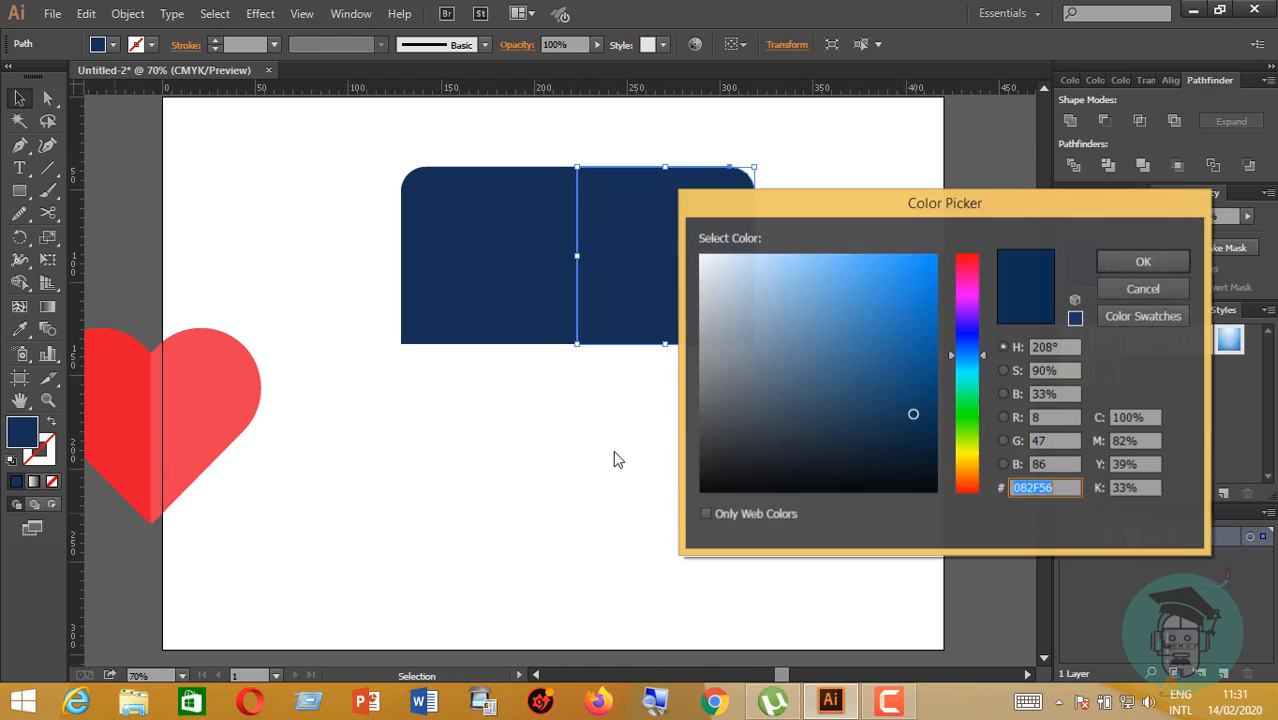
scroll(1127, 488, "up", 20)
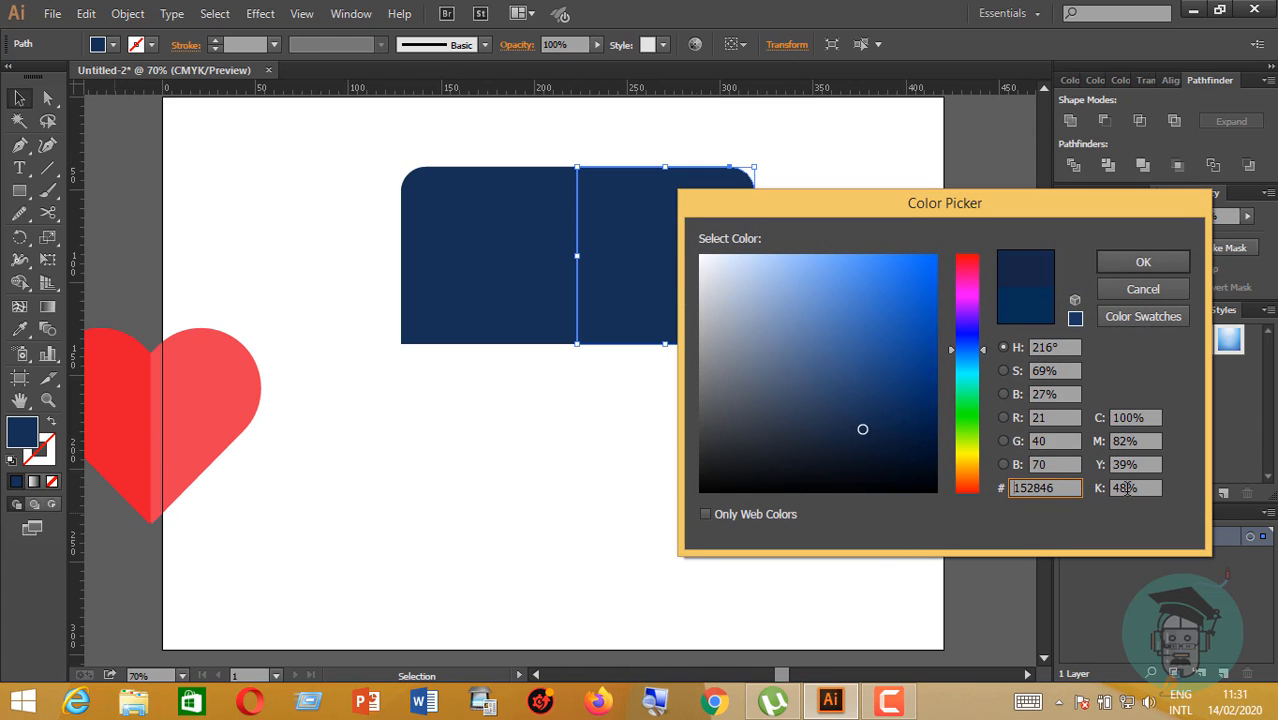
scroll(1127, 488, "up", 3)
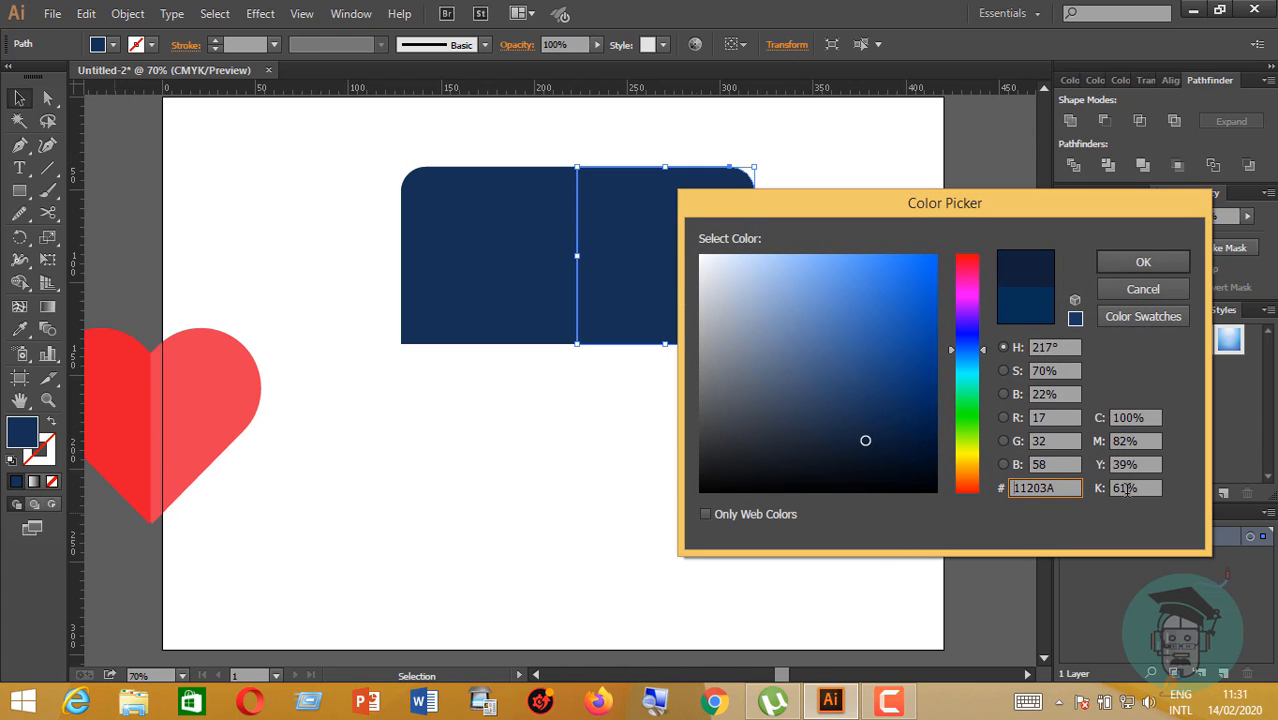
left_click(1141, 265)
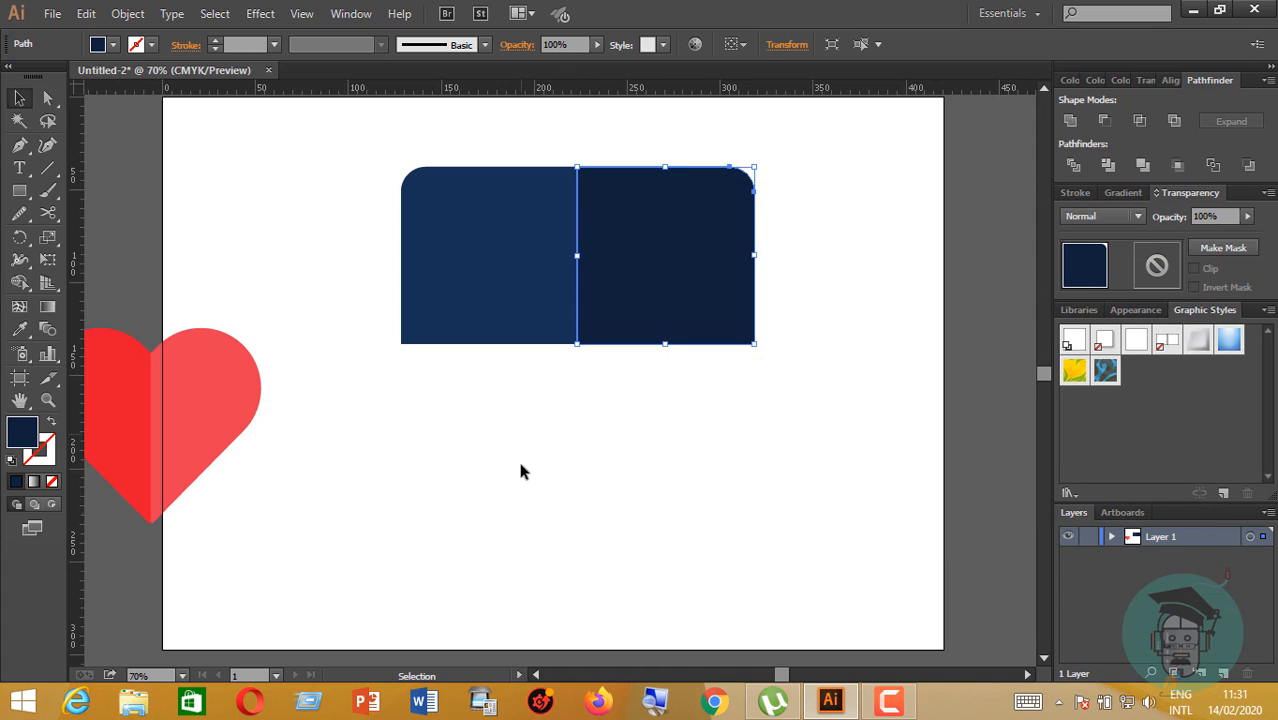
left_click(577, 500)
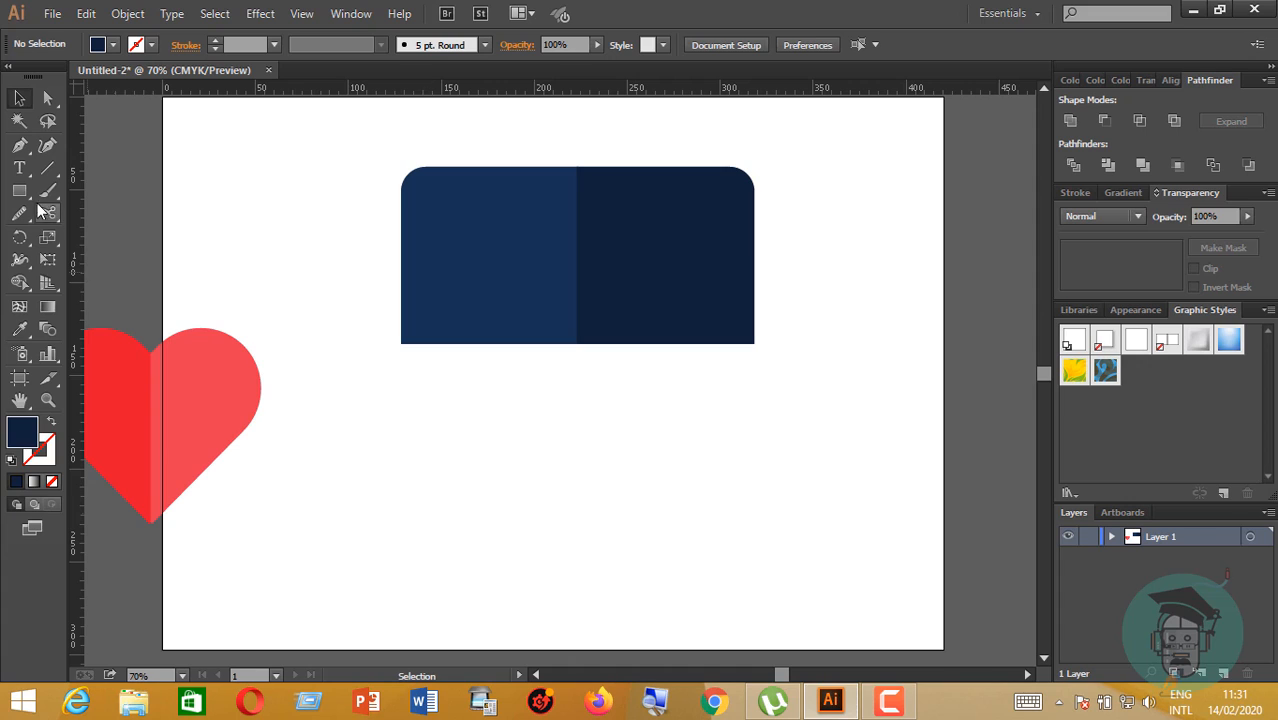
- Draw a narrow upright rectangle about 14.6 × 109.4 mm along the navy shape's left edge, extending above its top
left_click_drag(19, 190, 90, 191)
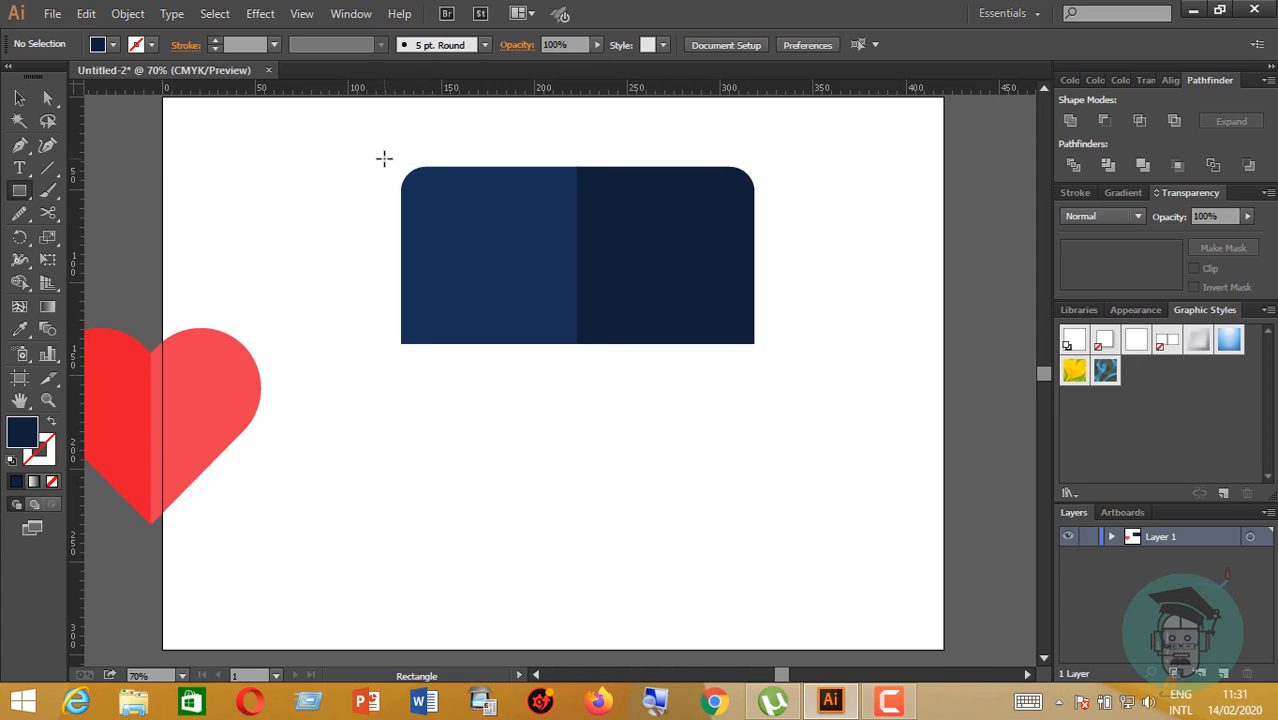
left_click_drag(402, 141, 428, 345)
key("v")
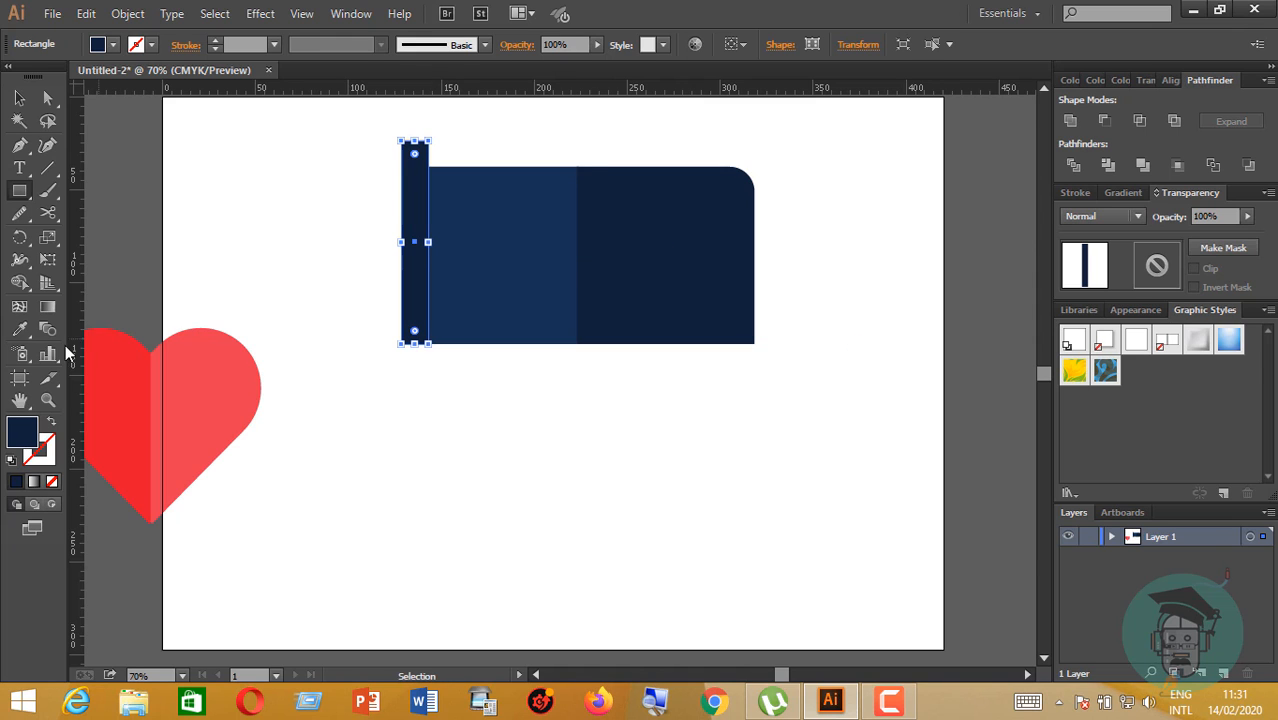
- Fill the narrow upright rectangle with the dark brown 301D07
double_click(15, 439)
left_click_drag(986, 357, 972, 470)
left_click(904, 448)
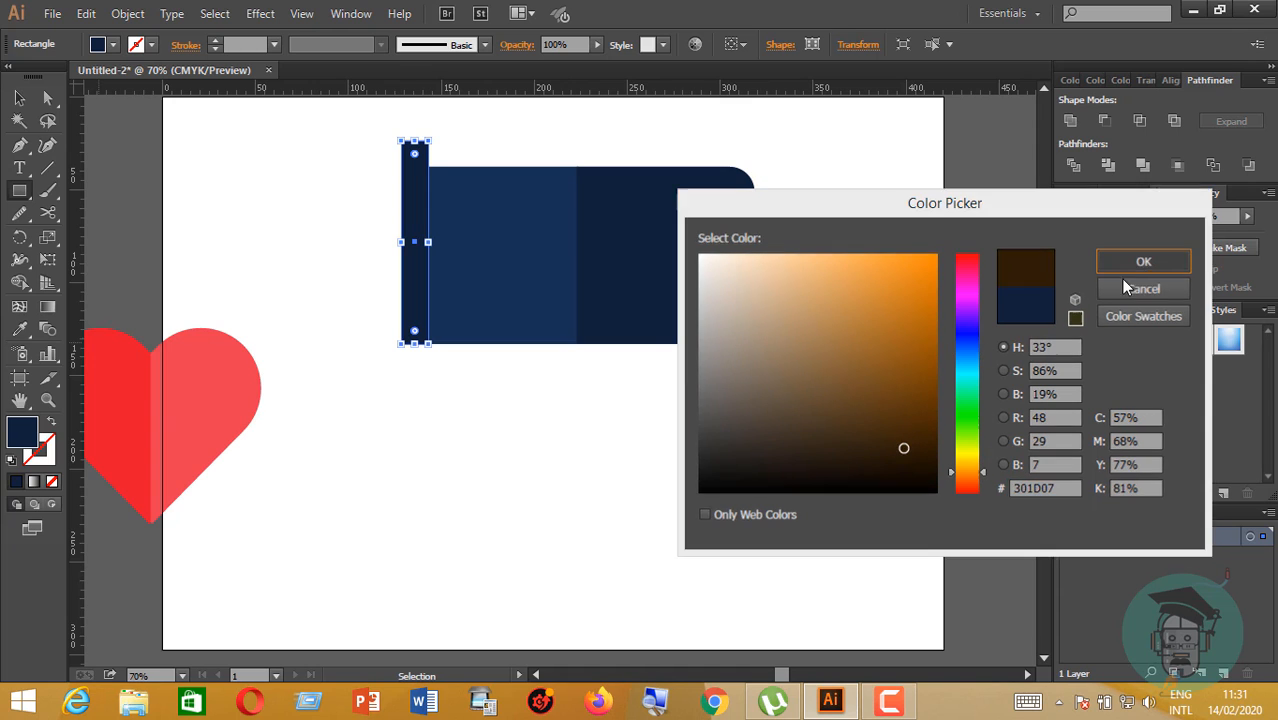
left_click(1125, 264)
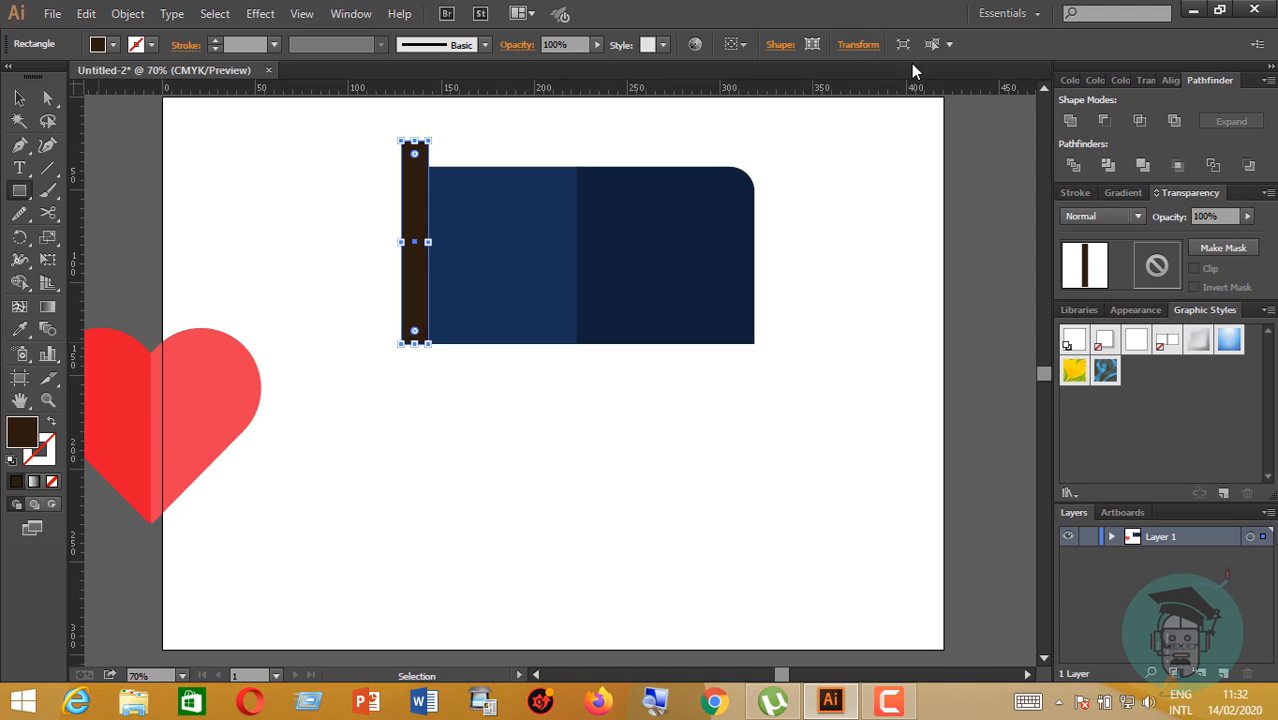
left_click(19, 97)
left_click(252, 201)
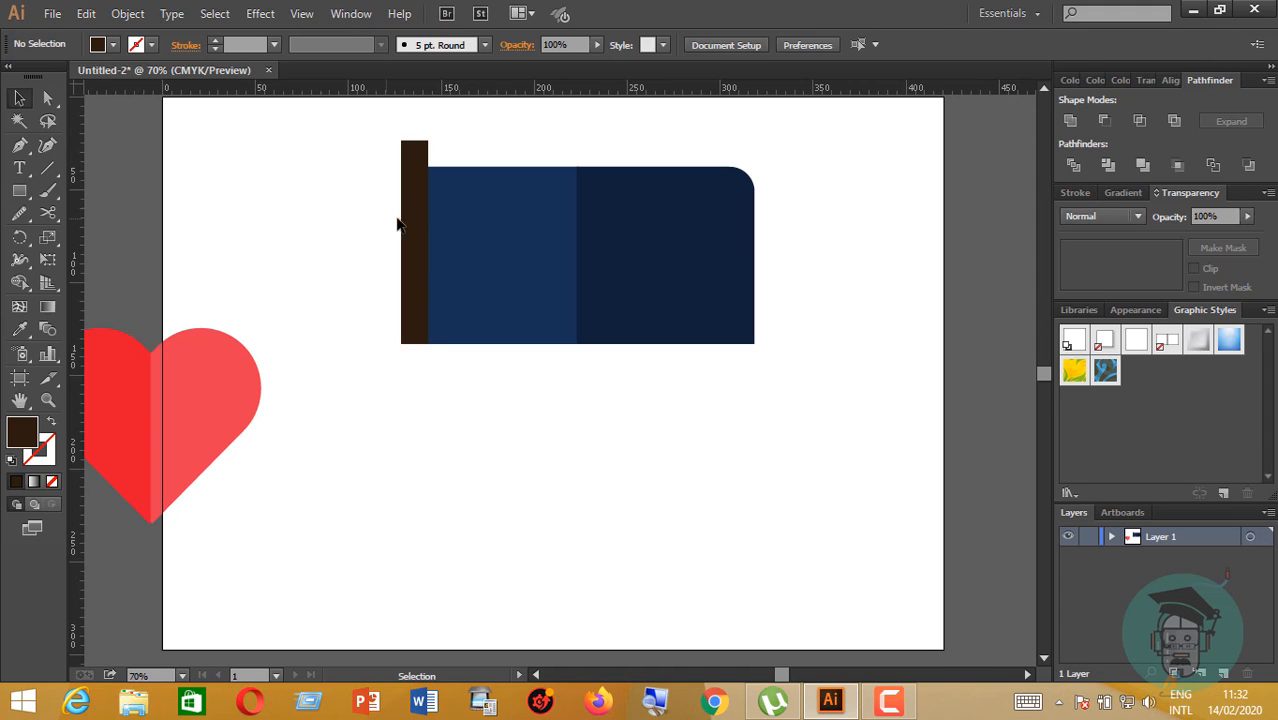
- Send the brown post behind the navy shape and place a copy of it flush with the shape's right edge
left_click(414, 228)
key("ctrl+shift+bracketleft")
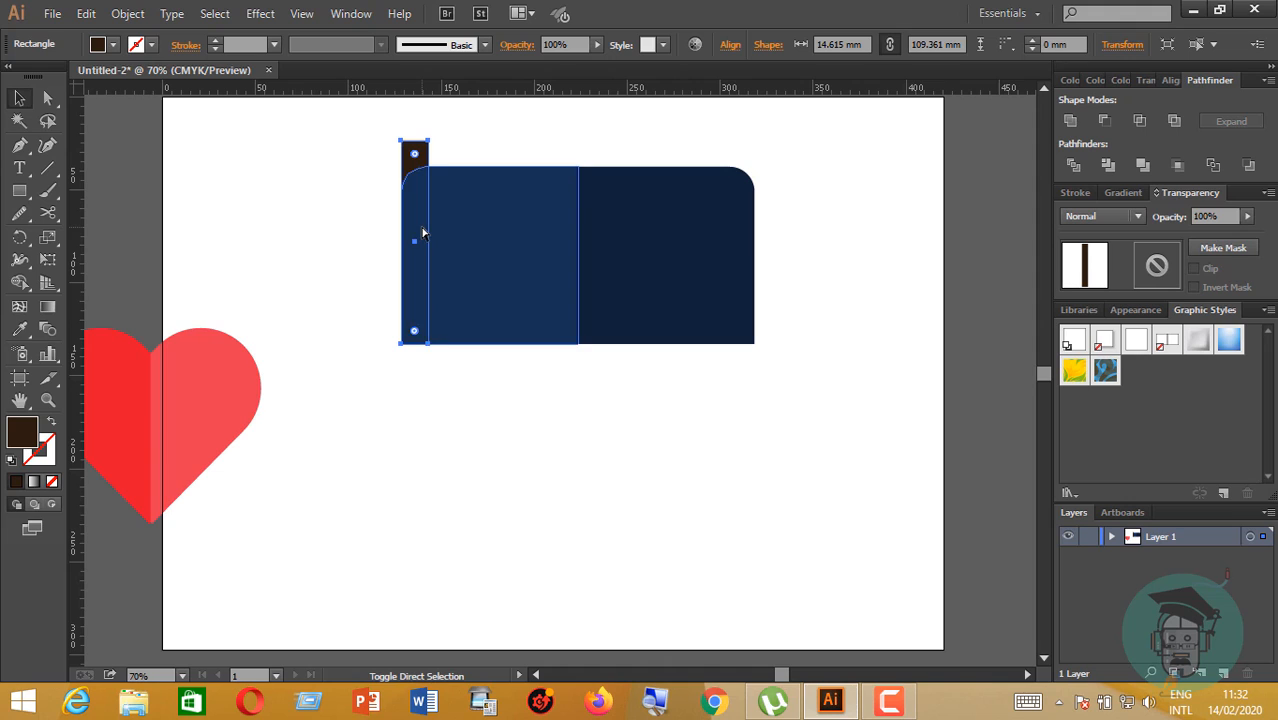
left_click(559, 122)
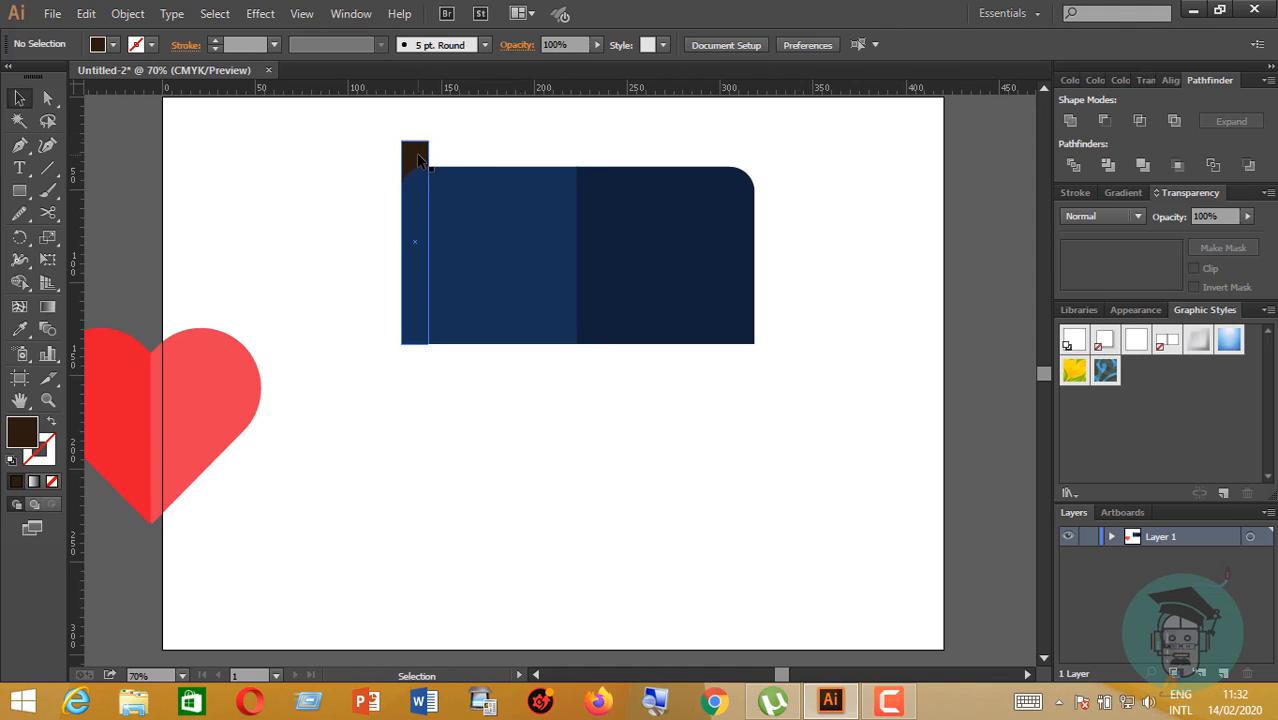
left_click_drag(418, 158, 748, 162)
left_click(844, 188)
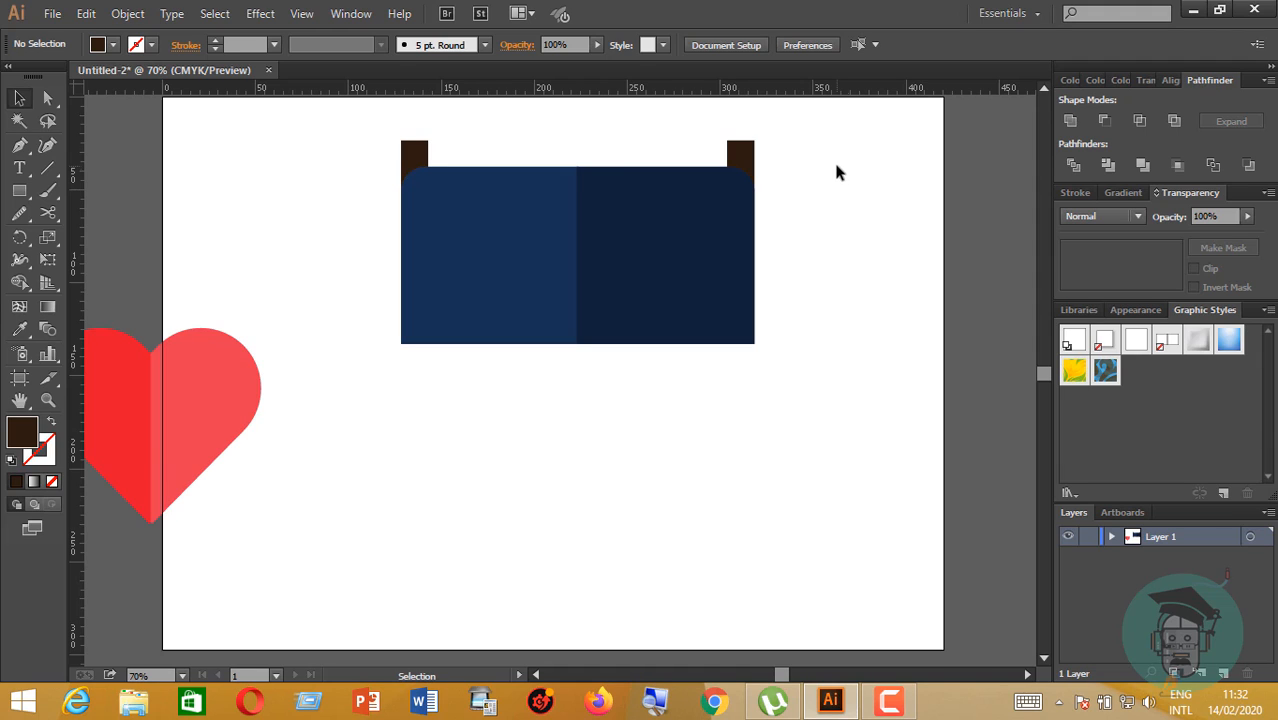
- Draw a brown rectangle below the navy shape and widen it into a square of about 69.5 mm
left_click(19, 190)
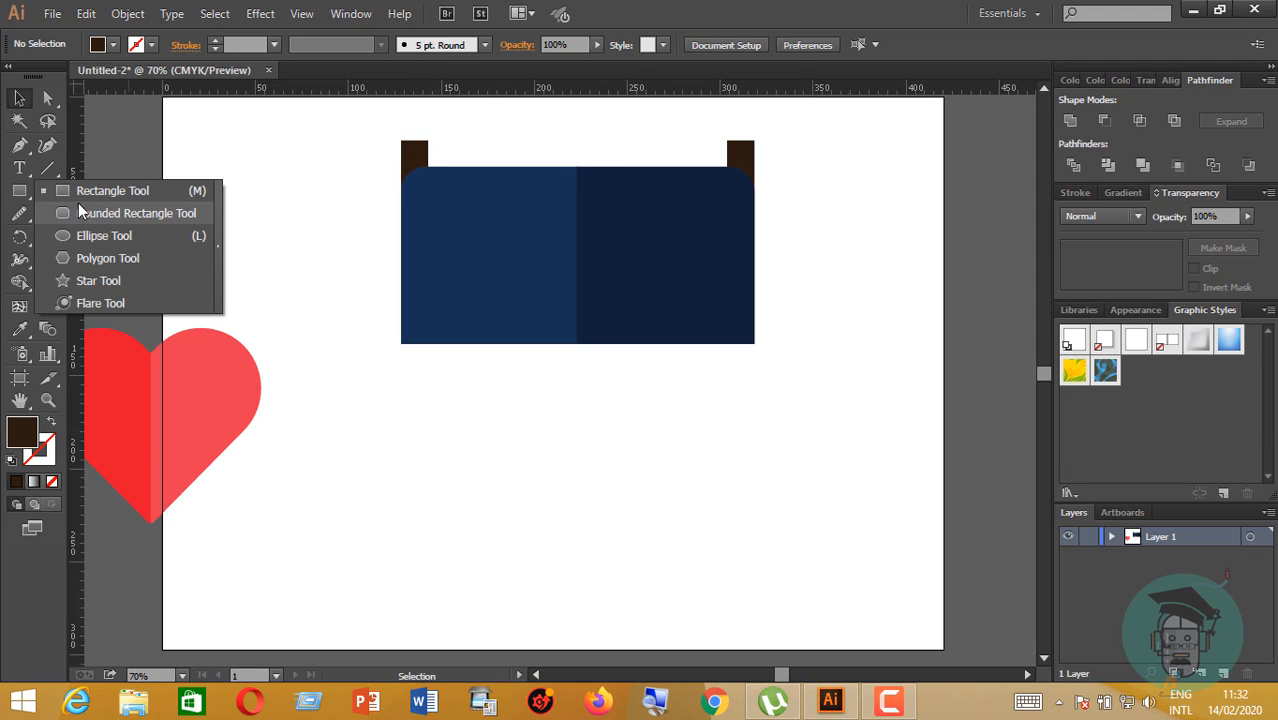
left_click(100, 190)
left_click_drag(428, 426, 534, 554)
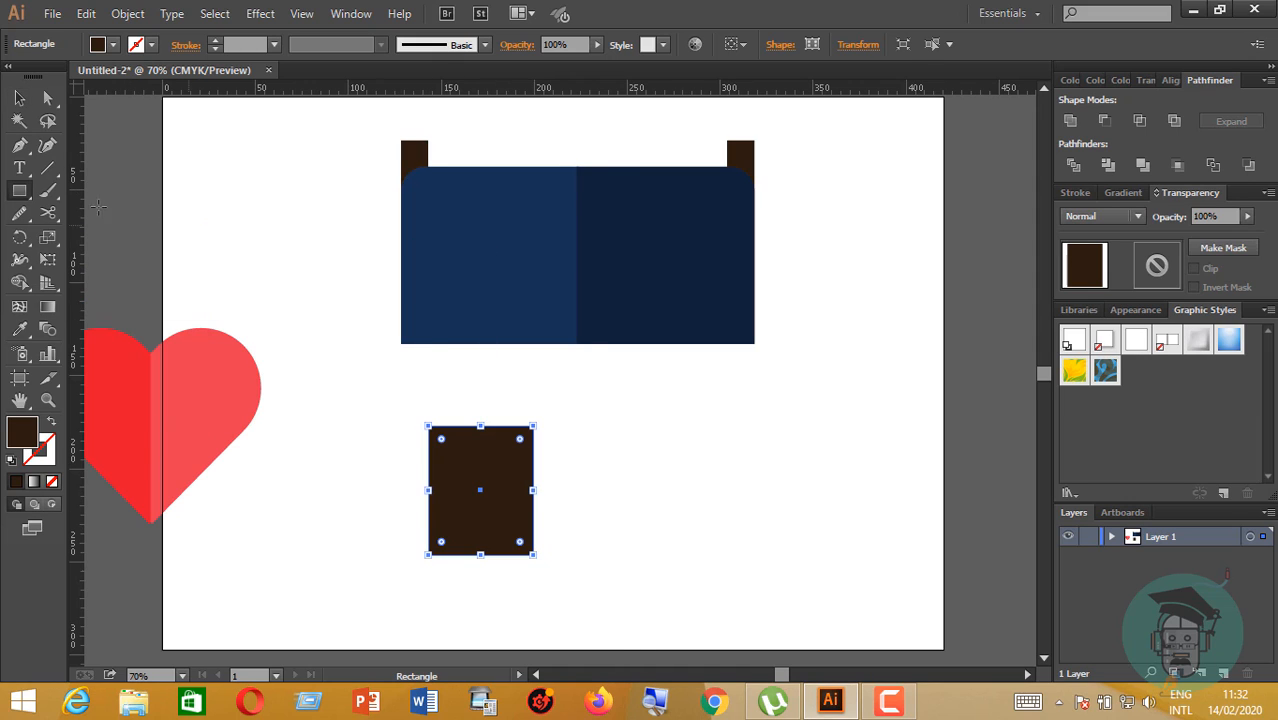
left_click_drag(535, 490, 557, 490)
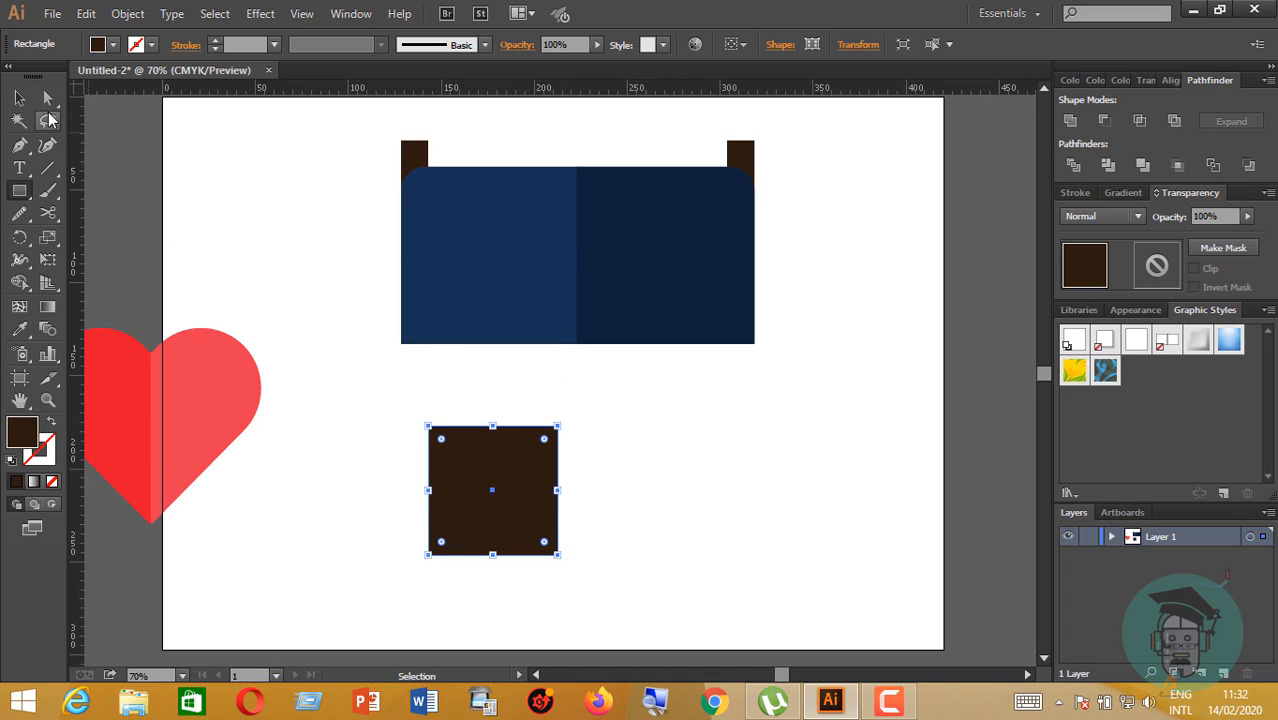
- Round only the two upper corners of the brown square to a radius of about 23.9 mm
left_click(47, 97)
left_click_drag(397, 391, 650, 462)
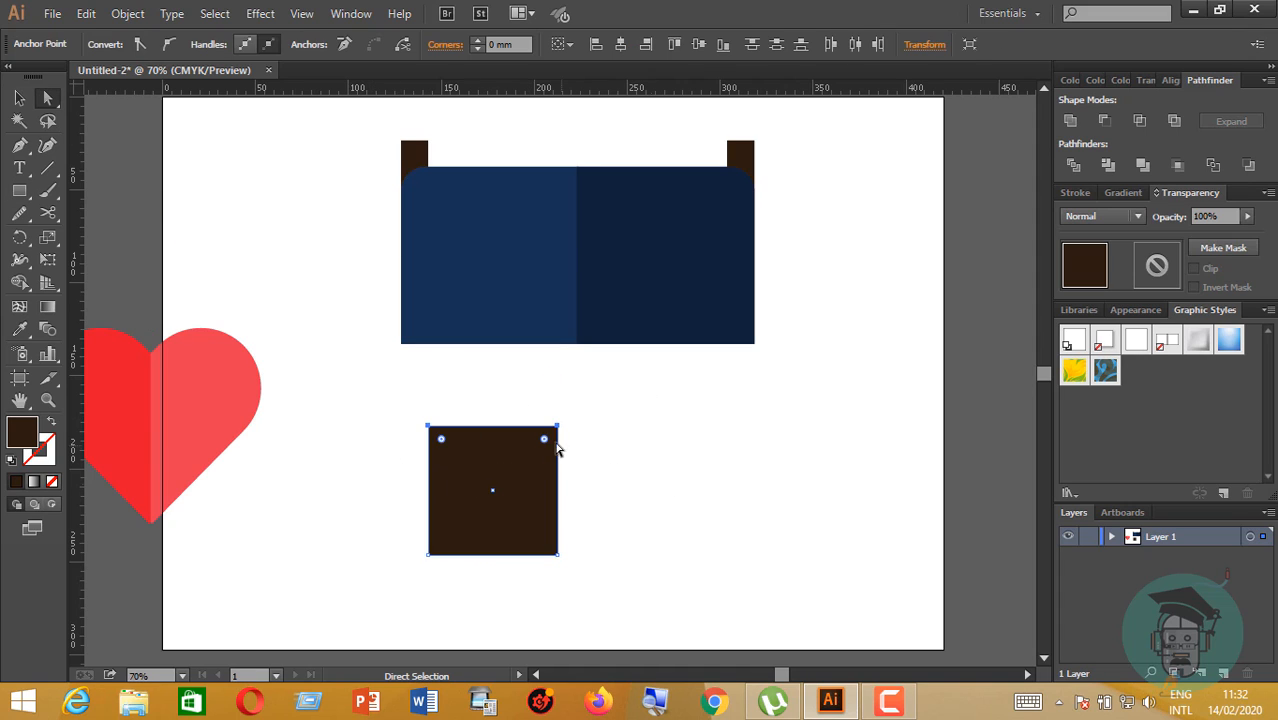
left_click_drag(544, 439, 540, 482)
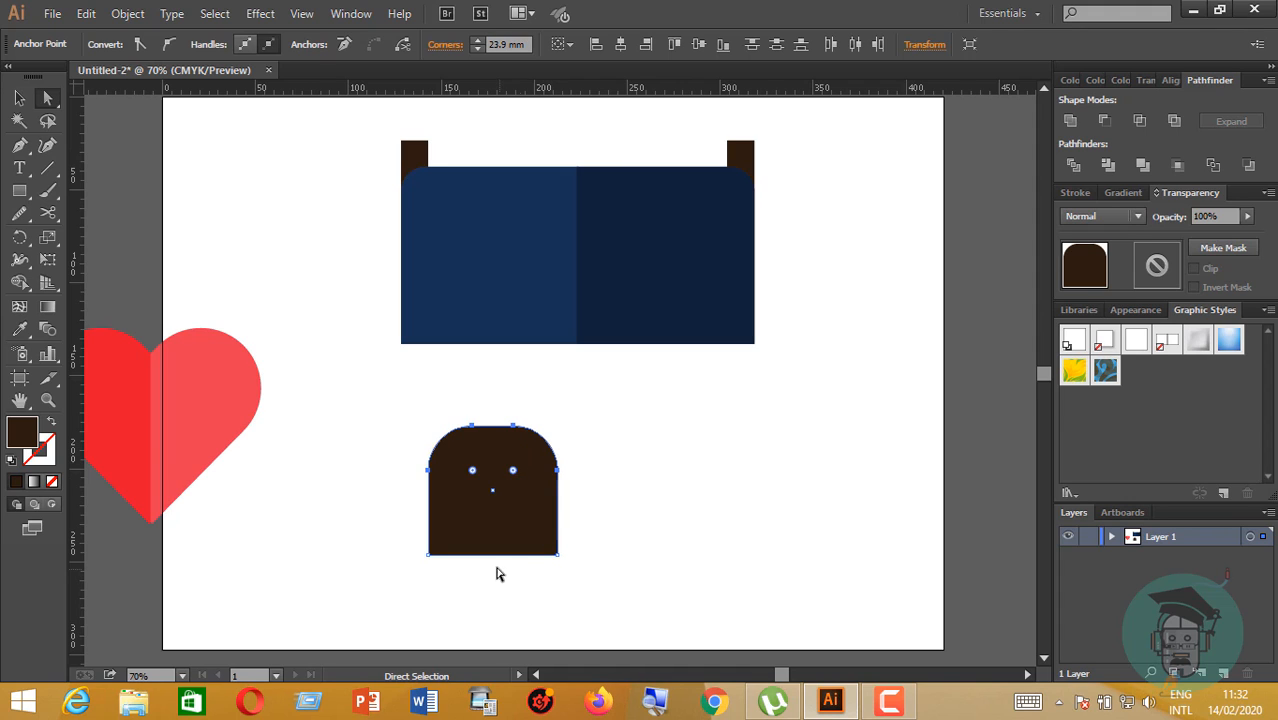
left_click(19, 97)
left_click(257, 277)
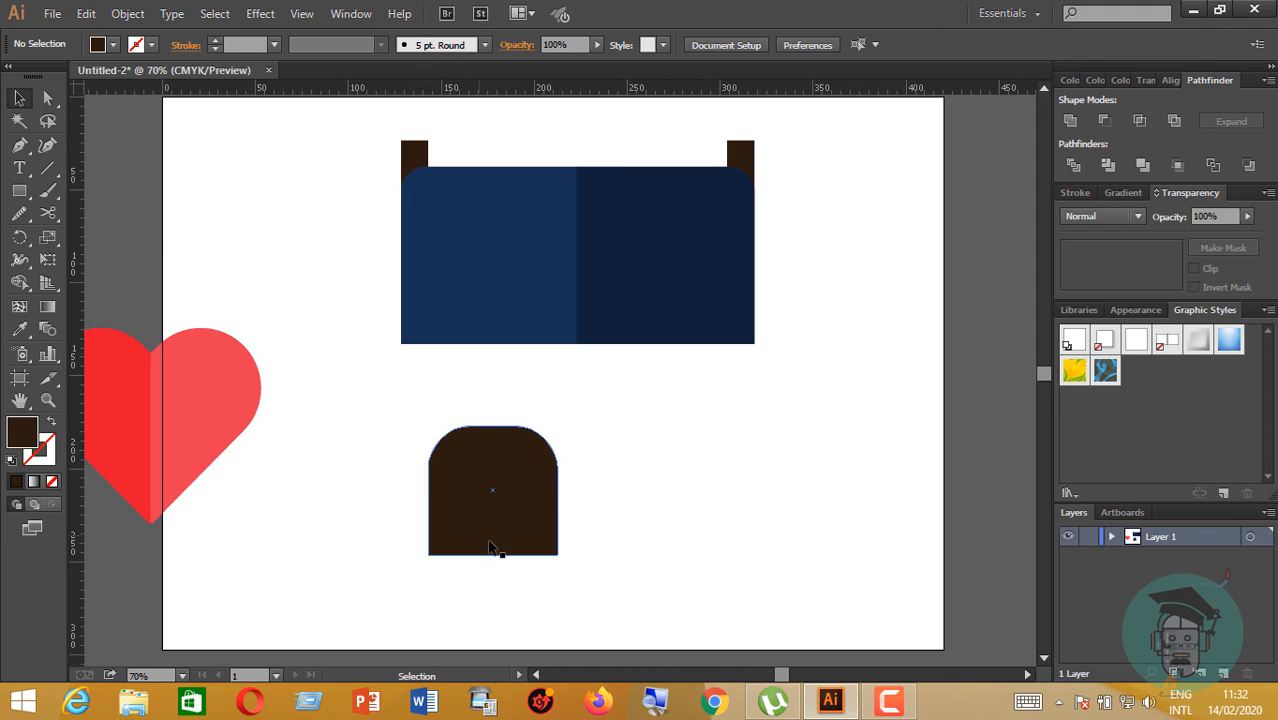
- Place the rounded brown shape on the base of the left navy half, with its height reduced to about 52.5 mm
left_click(490, 547)
left_click_drag(494, 555, 508, 335)
left_click(572, 516)
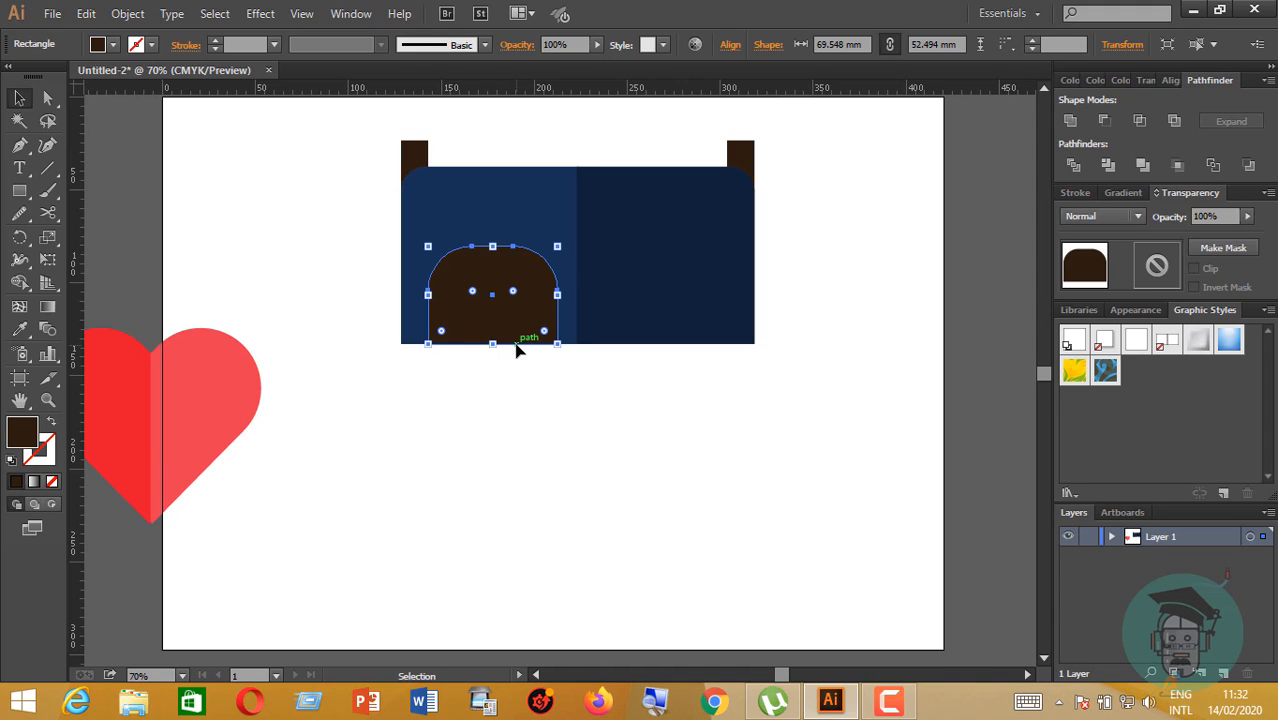
- Fill the rounded brown shape with white sampled from the artboard using the Eyedropper
left_click(19, 329)
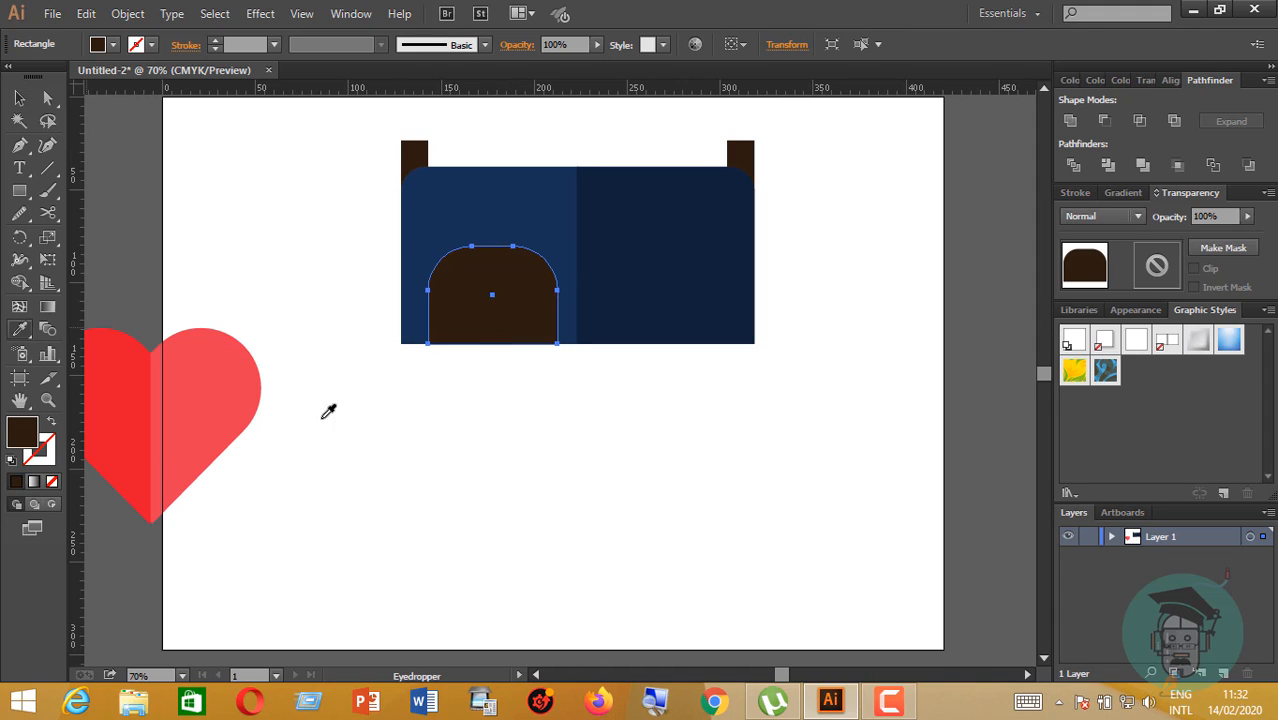
left_click(346, 427)
left_click(19, 97)
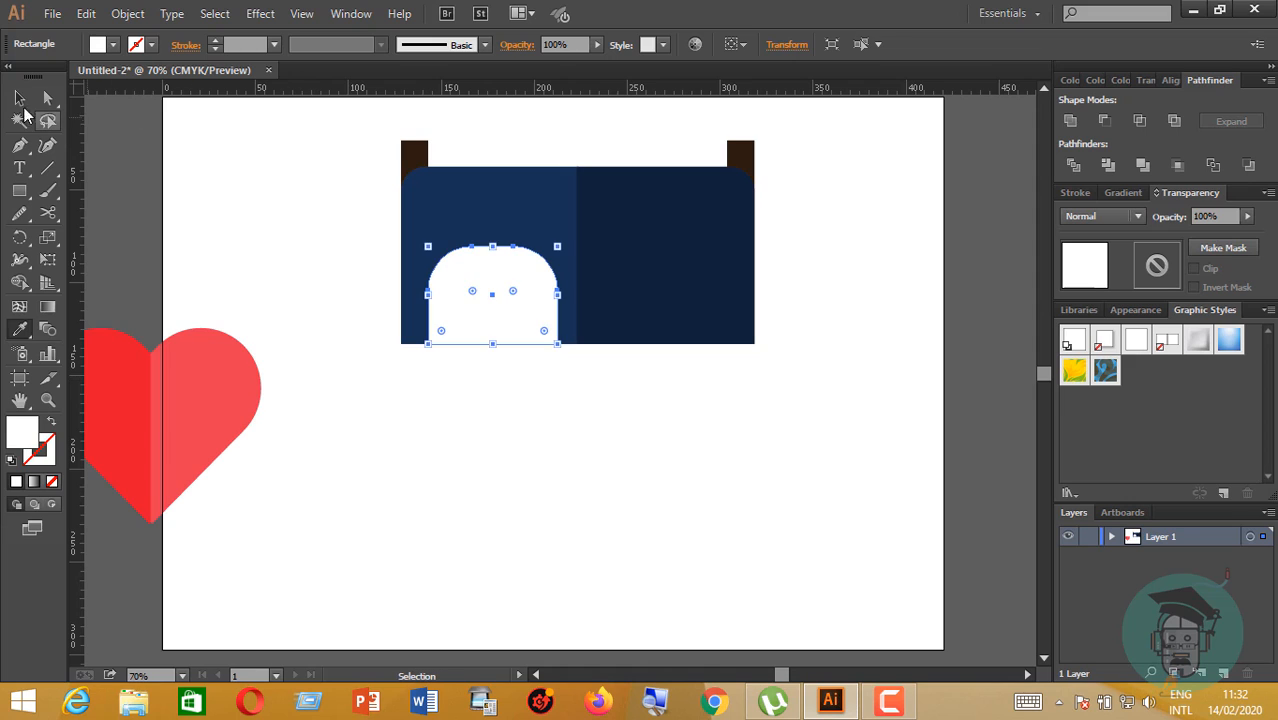
left_click(240, 170)
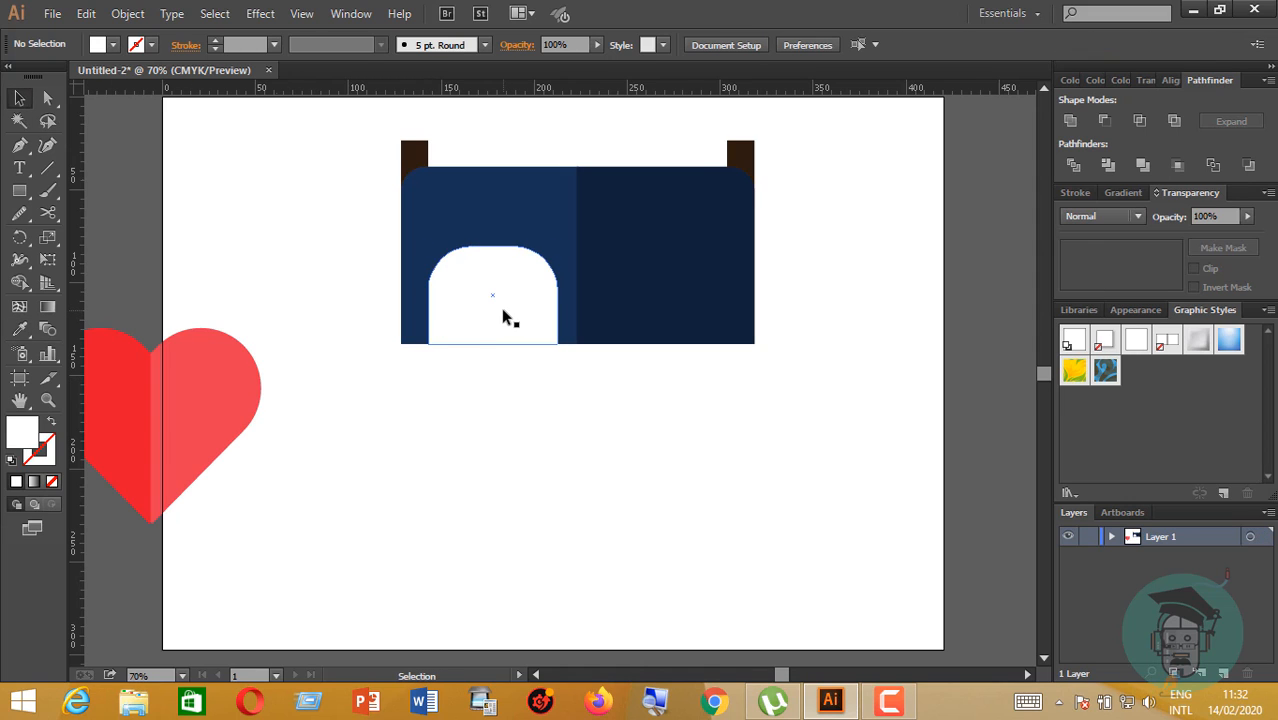
- Duplicate the white pillow onto the darker navy half and fill the copy with light grey EDEDED (K 10%)
left_click_drag(503, 316, 673, 316)
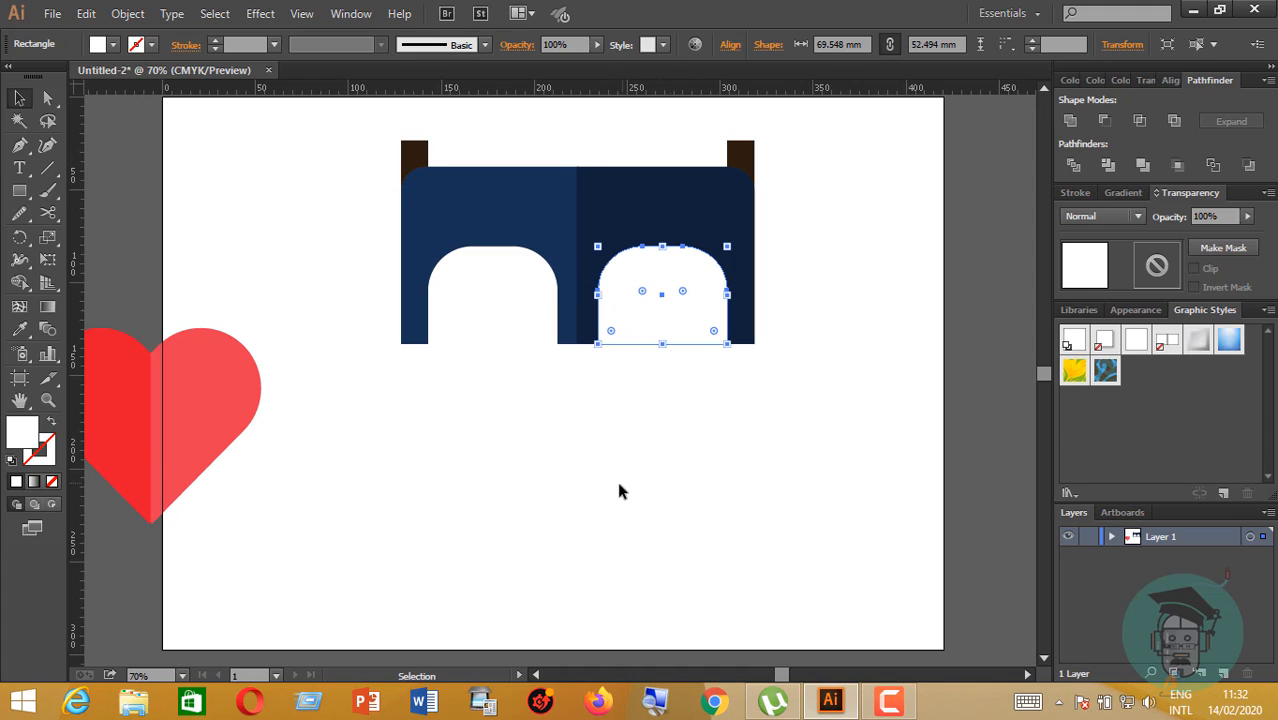
double_click(22, 432)
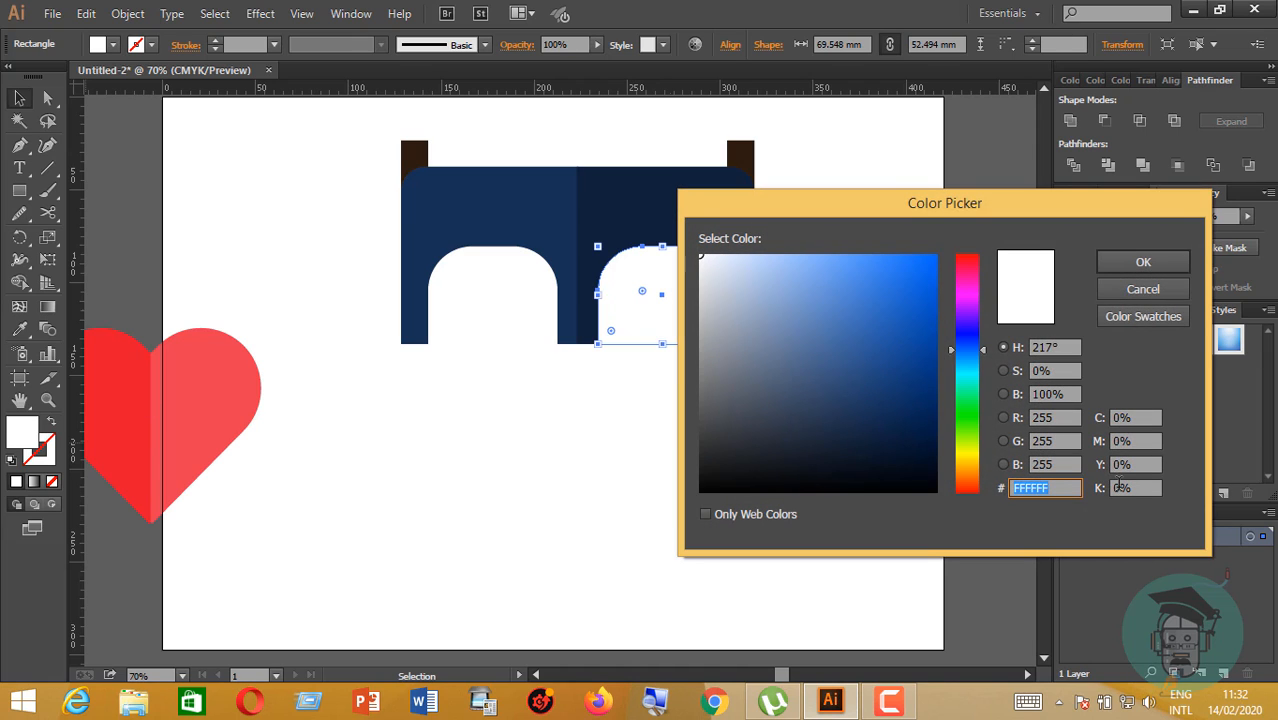
left_click(1117, 487)
scroll(1120, 487, "up", 7)
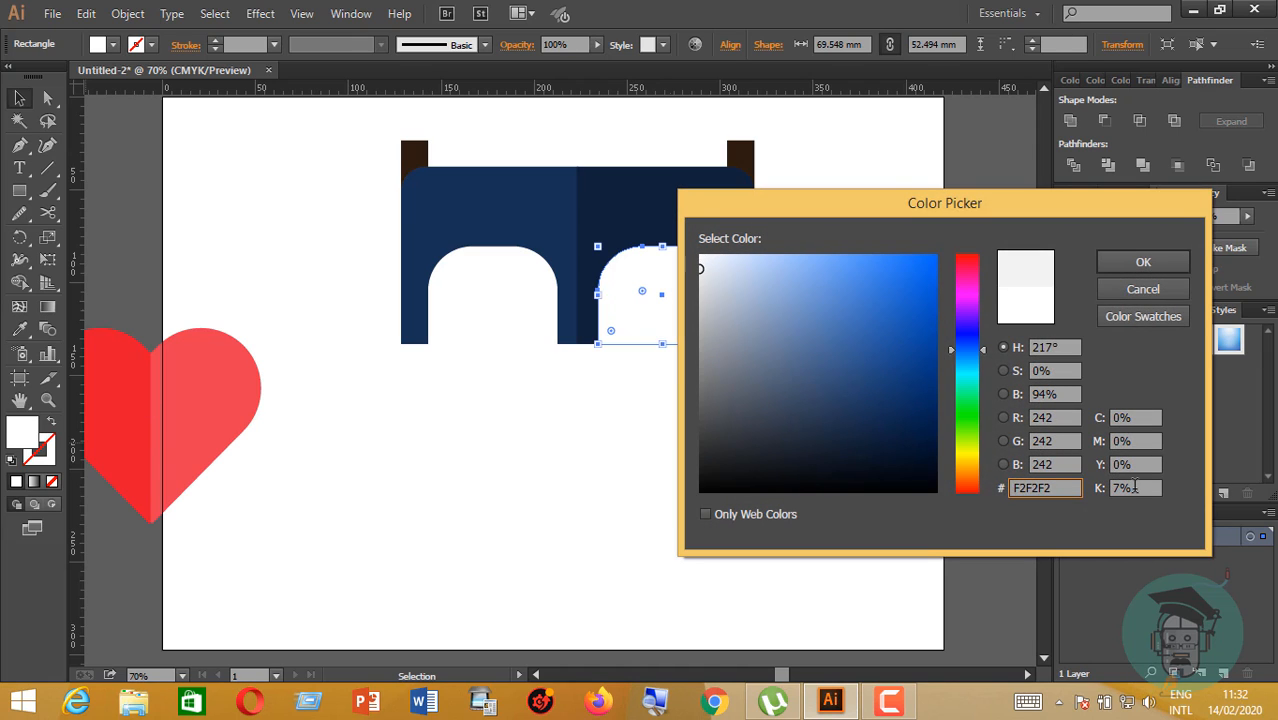
scroll(1134, 487, "up", 2)
scroll(1134, 487, "up", 1)
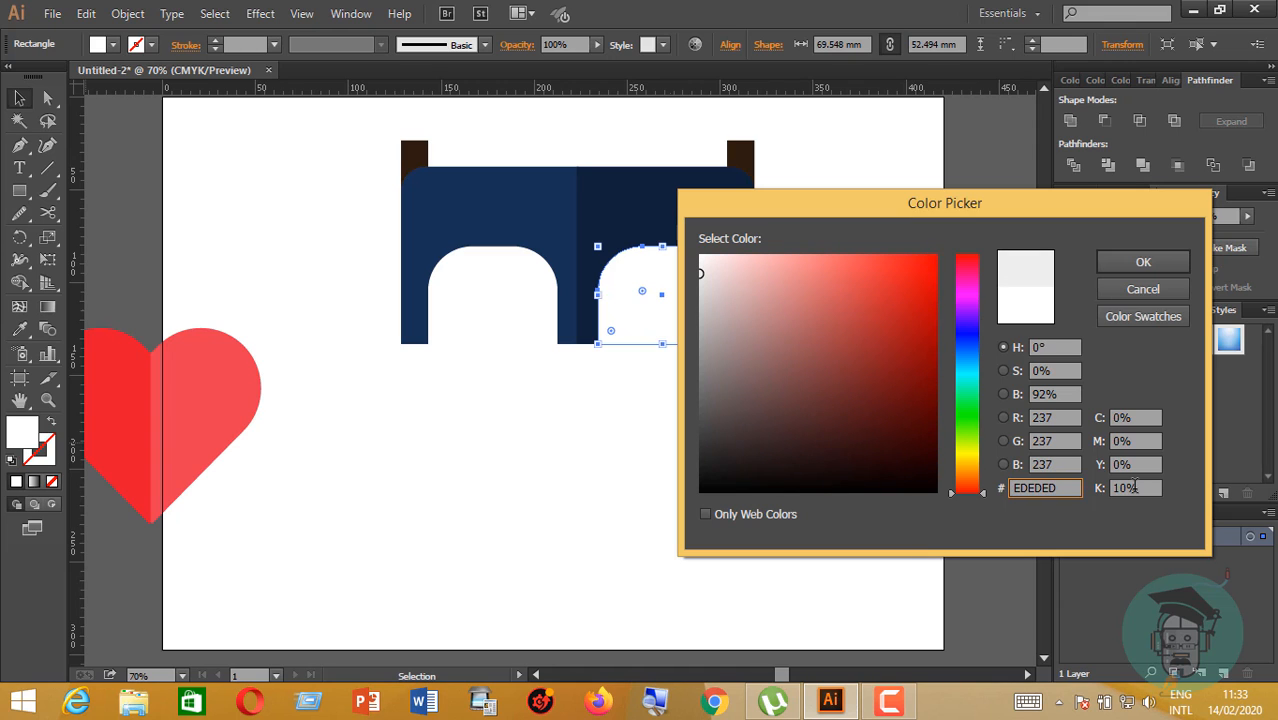
left_click(1143, 261)
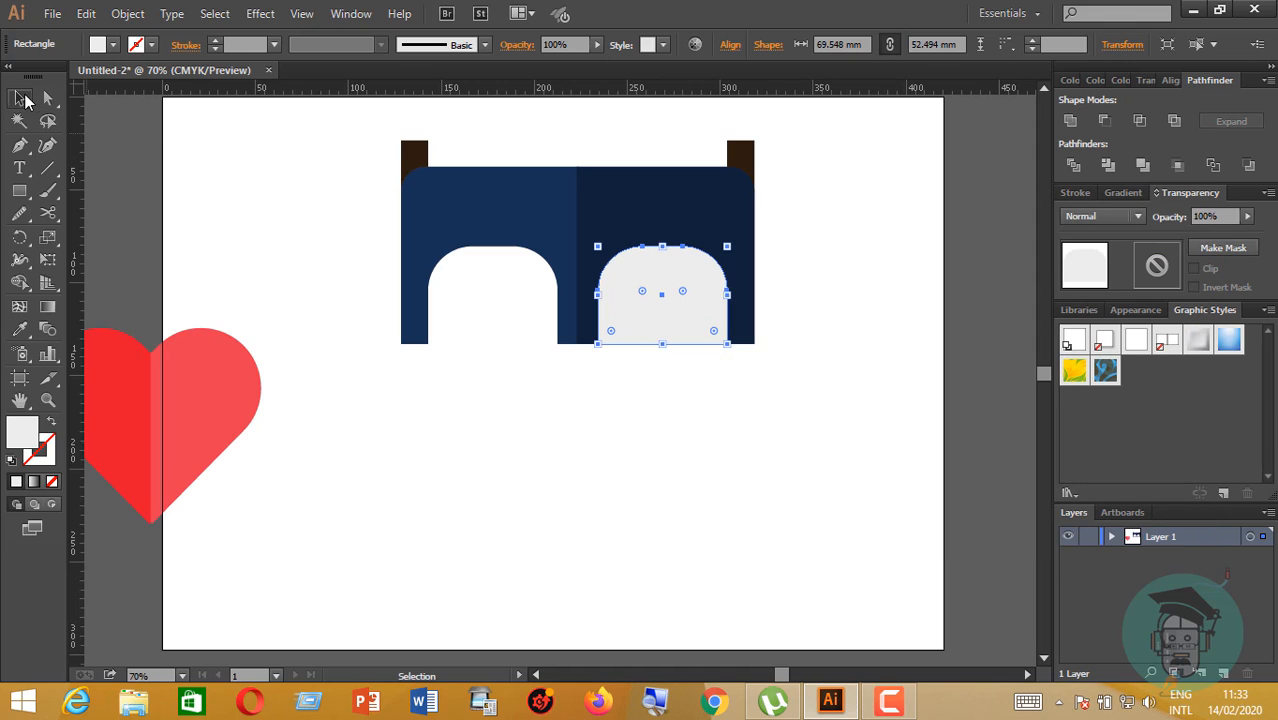
left_click(310, 189)
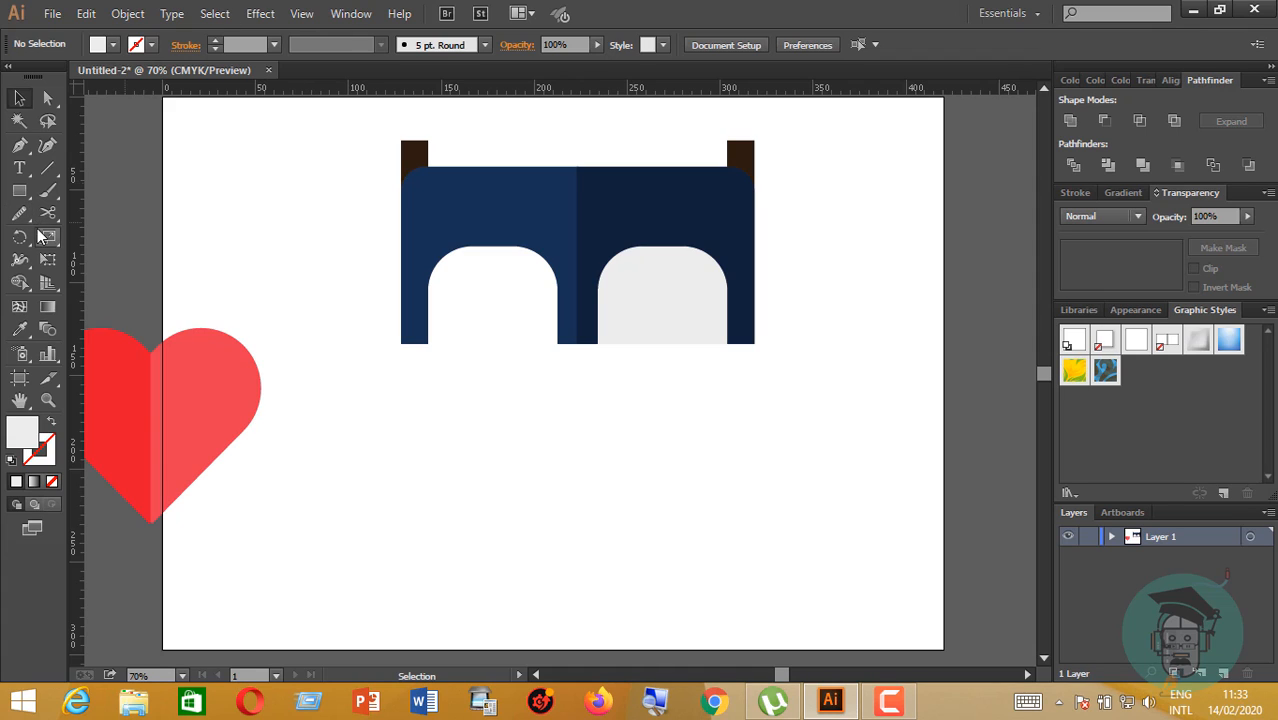
- Shorten the white pillow on the lighter navy half by lowering its upper edge slightly, keeping its base in place
left_click(474, 298)
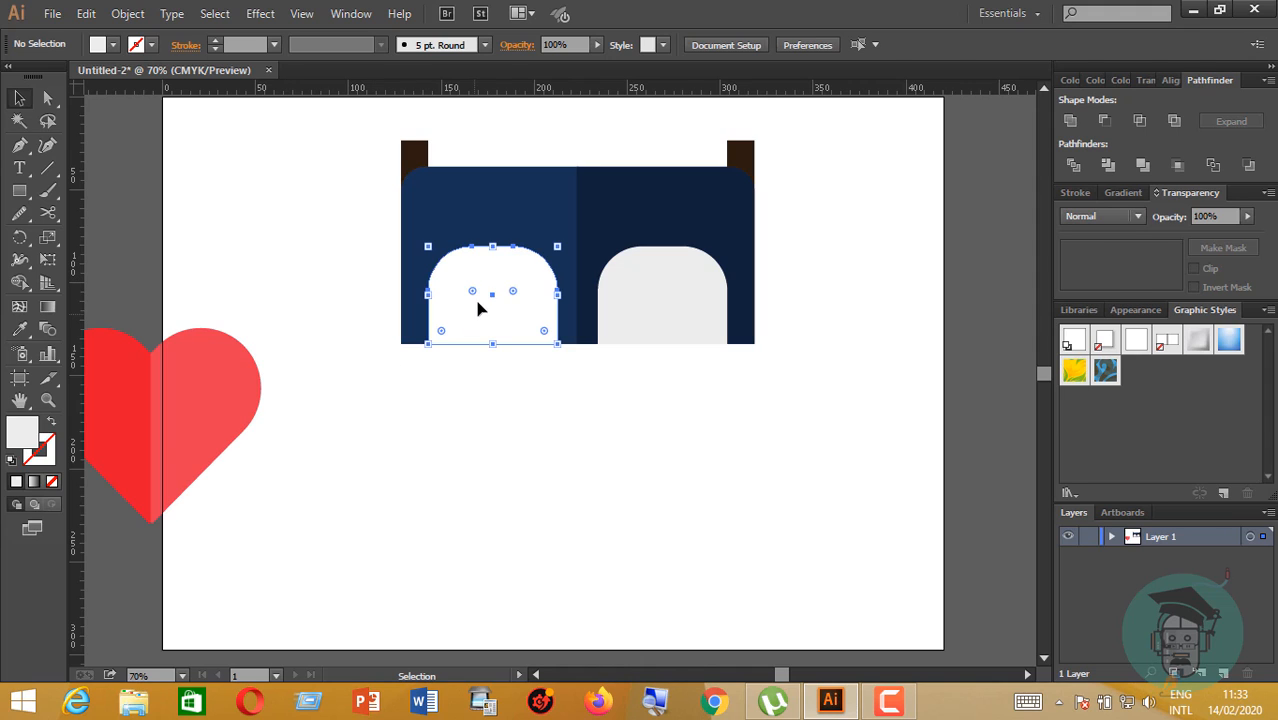
left_click_drag(495, 250, 496, 270)
left_click(527, 352)
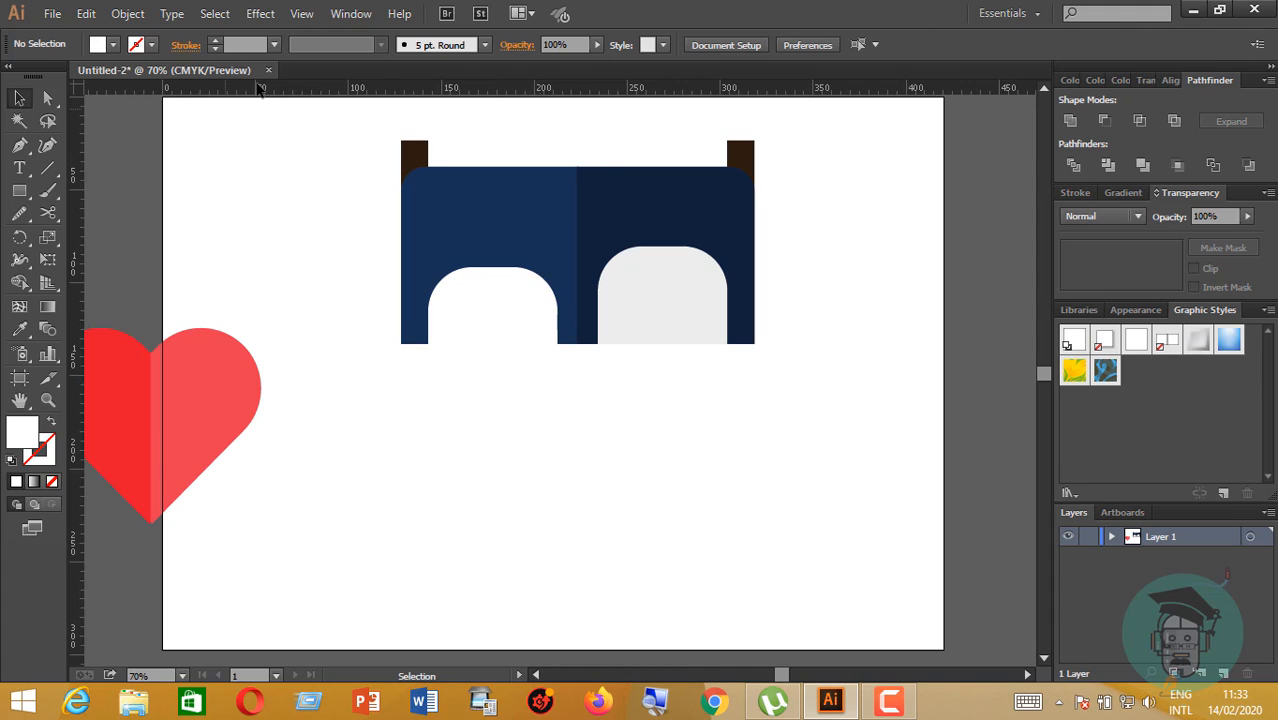
- Shorten the grey pillow to the white pillow's height using a temporary horizontal guide, and delete the guide
left_click_drag(260, 88, 296, 265)
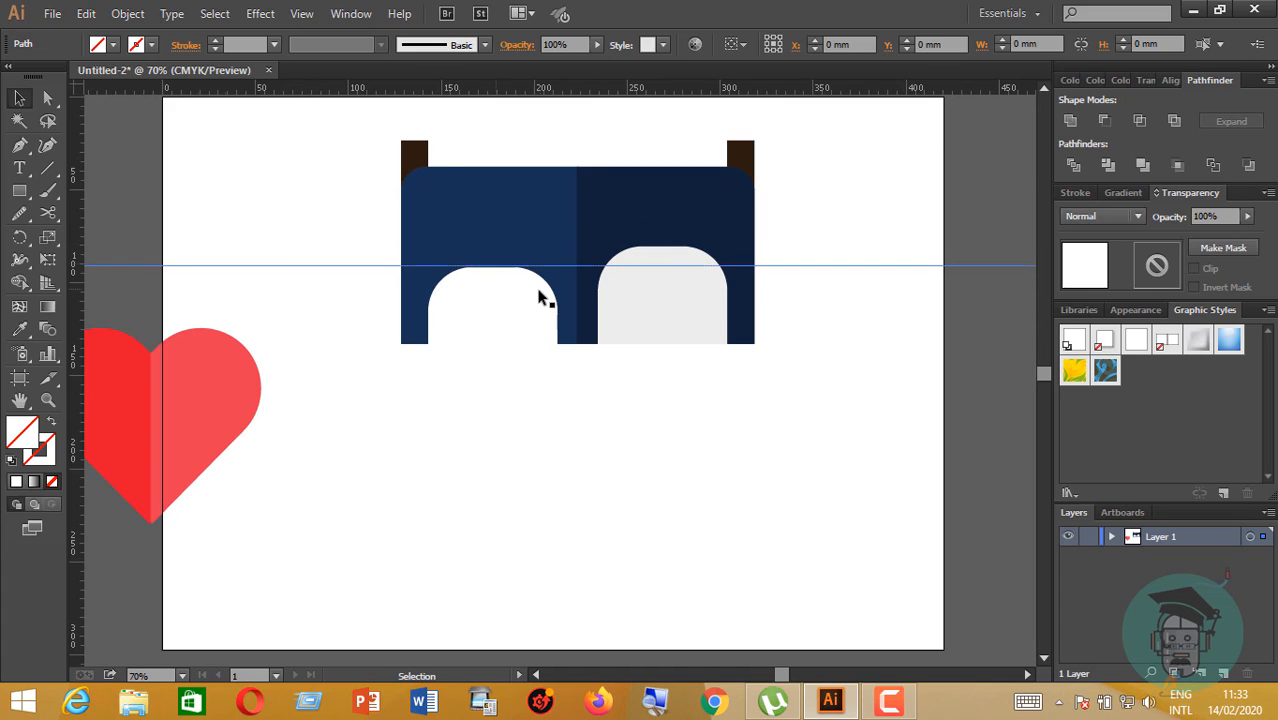
left_click(651, 316)
left_click_drag(662, 246, 662, 268)
left_click(812, 354)
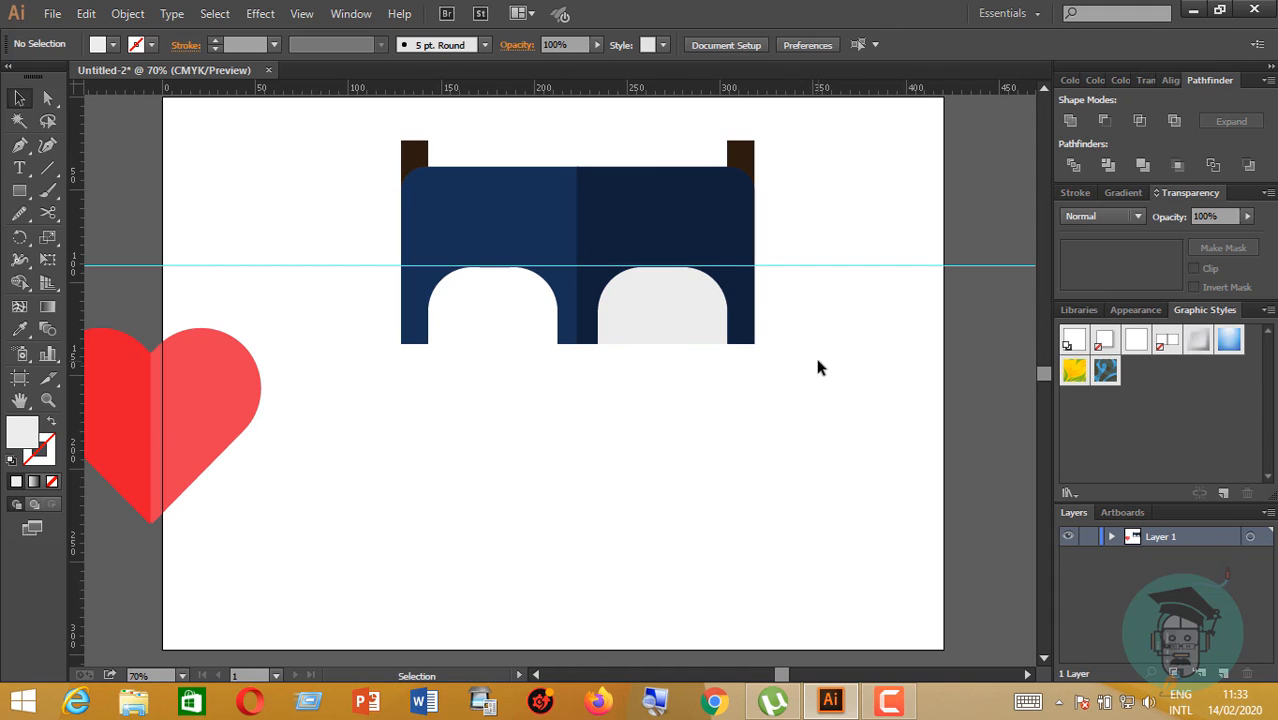
left_click_drag(836, 193, 927, 416)
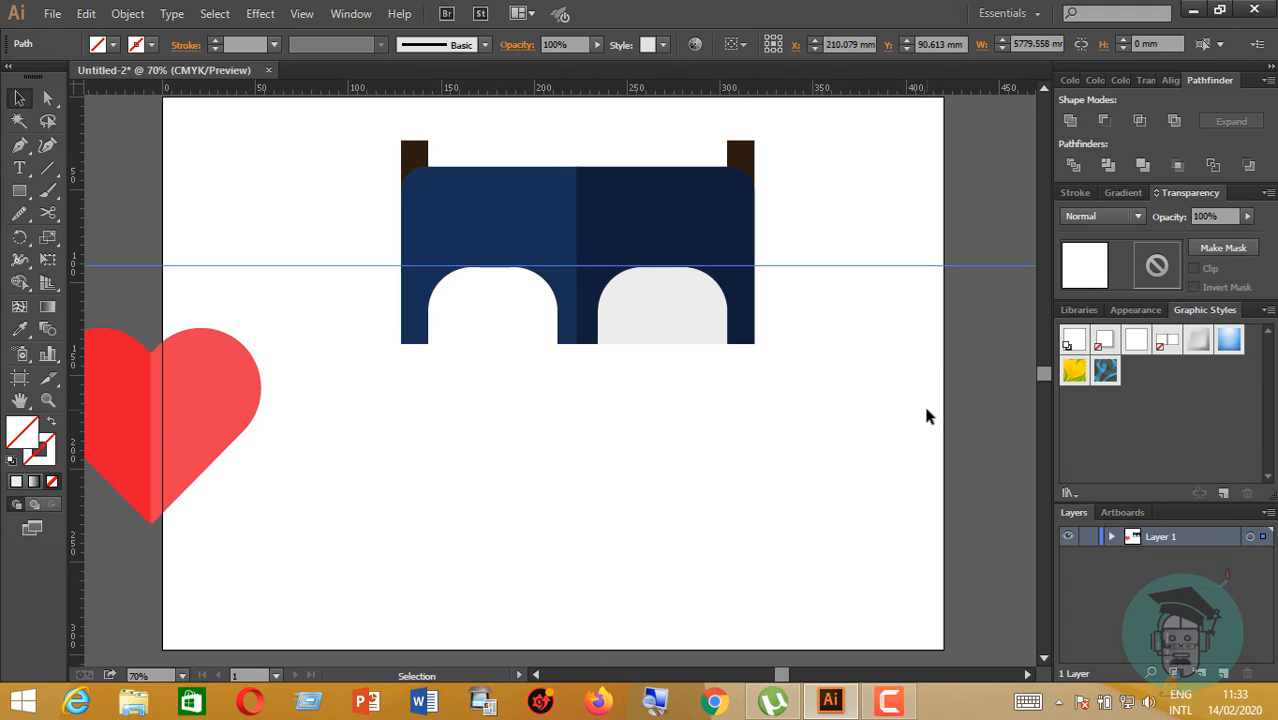
key("Delete")
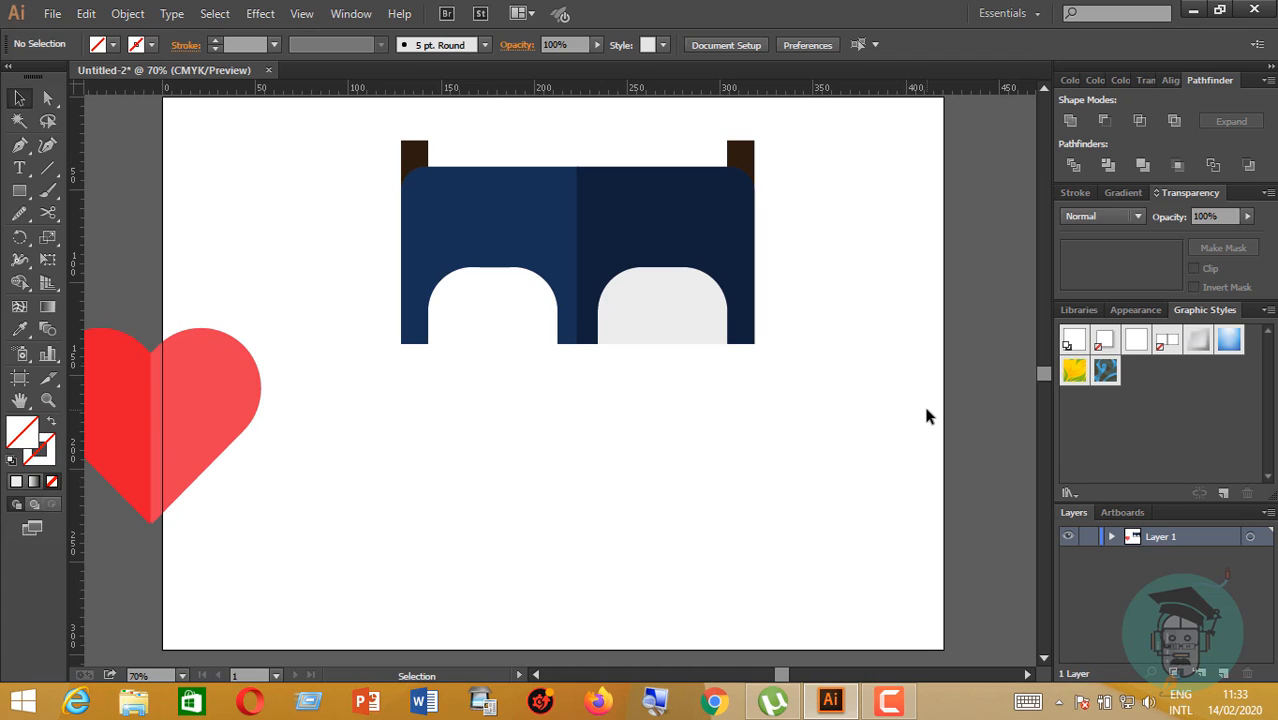
- Draw a rectangle about 236.4 by 81.6 mm below the bed and fill it with a dark teal near 0A6B72
left_click(15, 194)
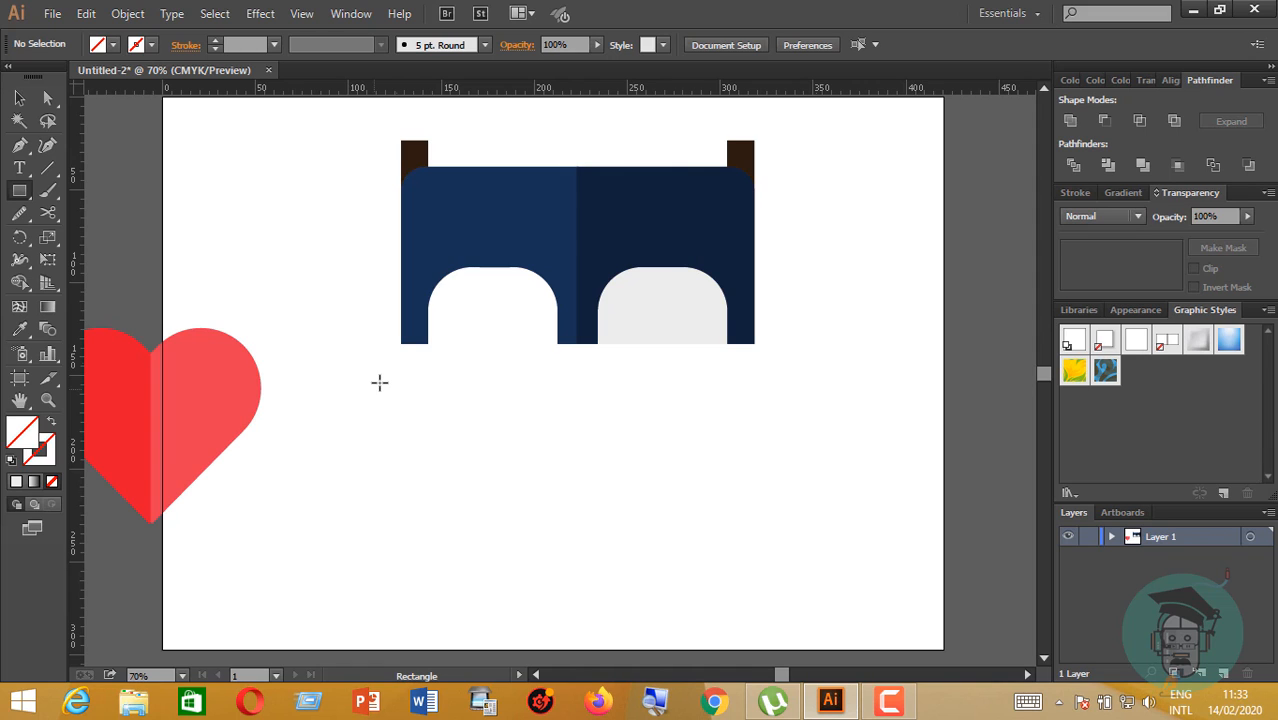
left_click_drag(369, 379, 810, 531)
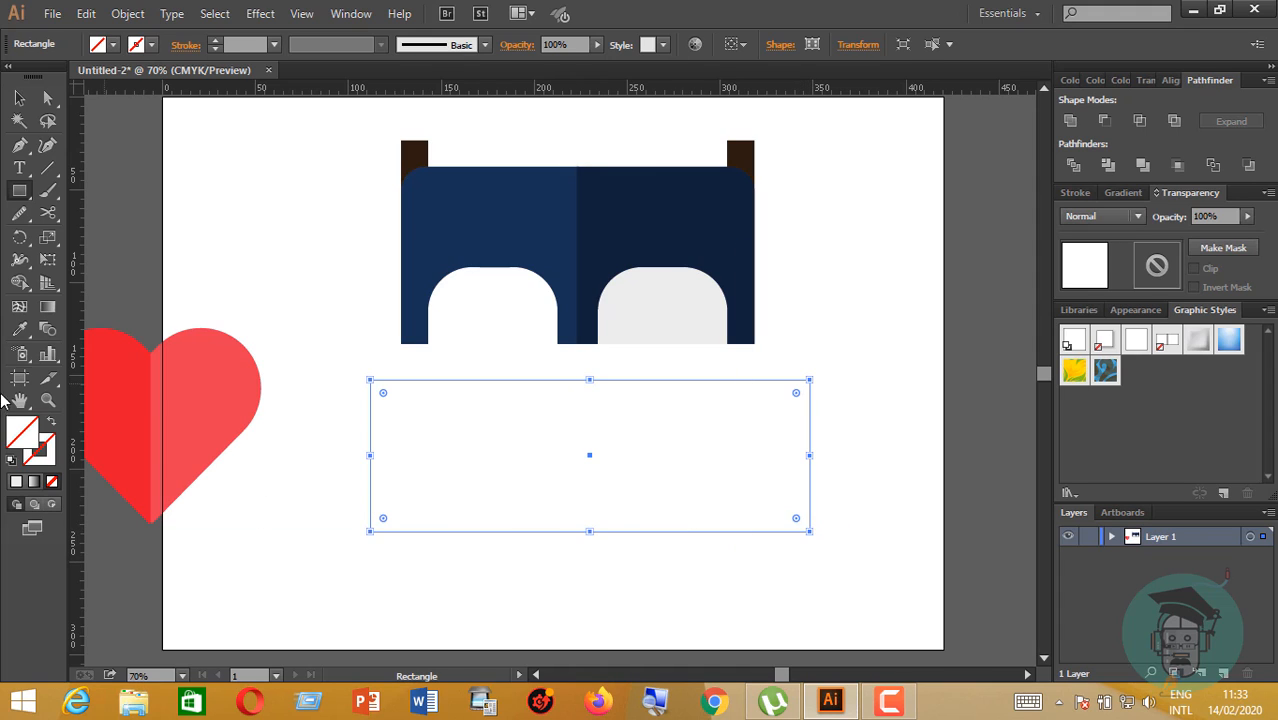
double_click(20, 430)
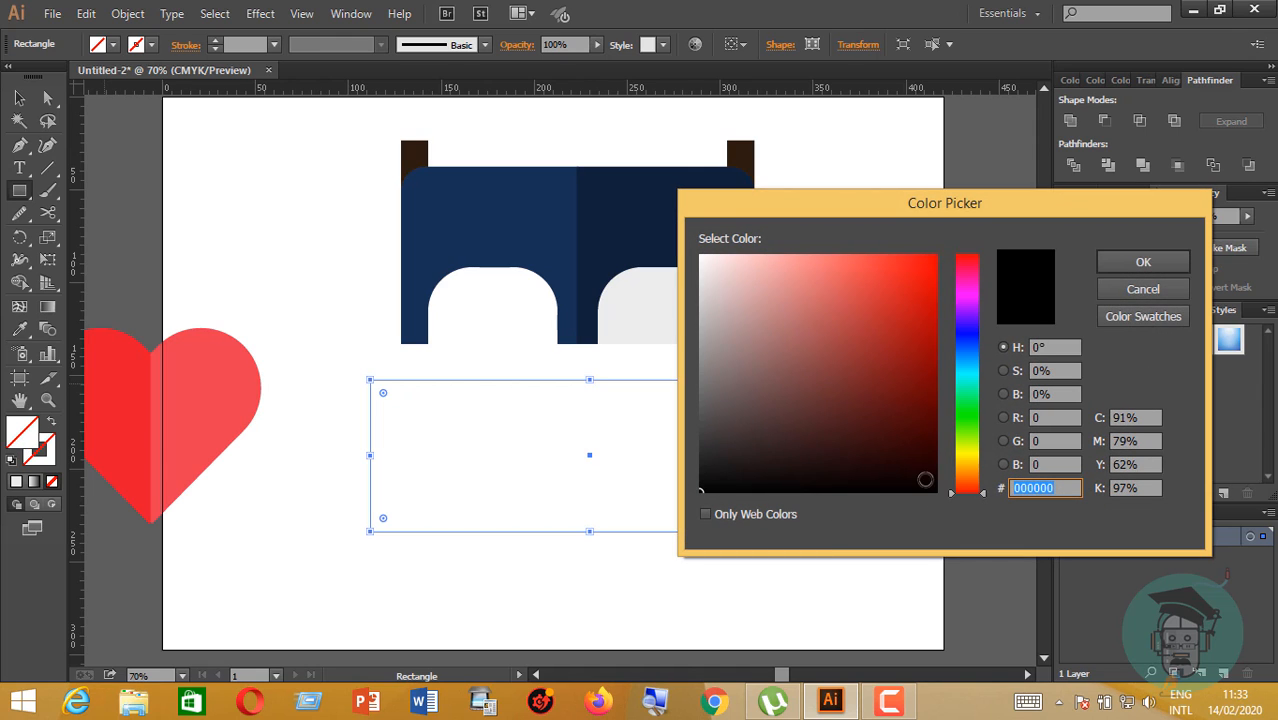
left_click_drag(984, 490, 980, 372)
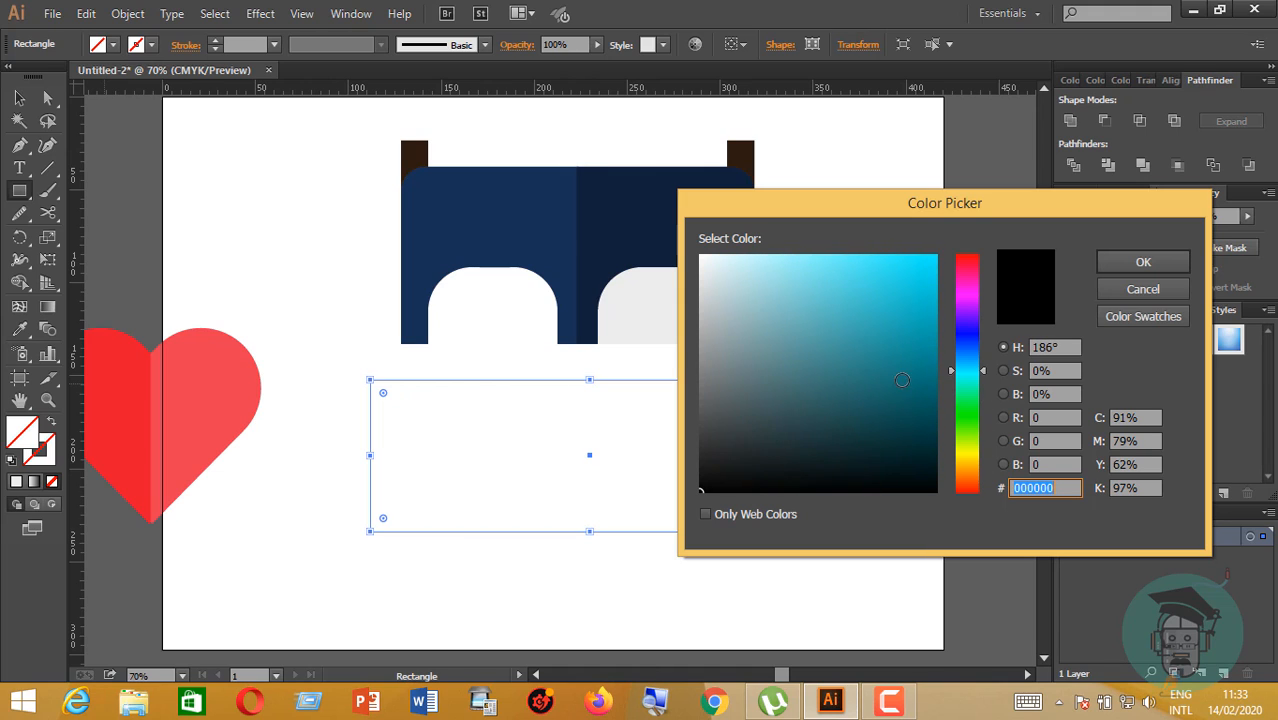
left_click(916, 386)
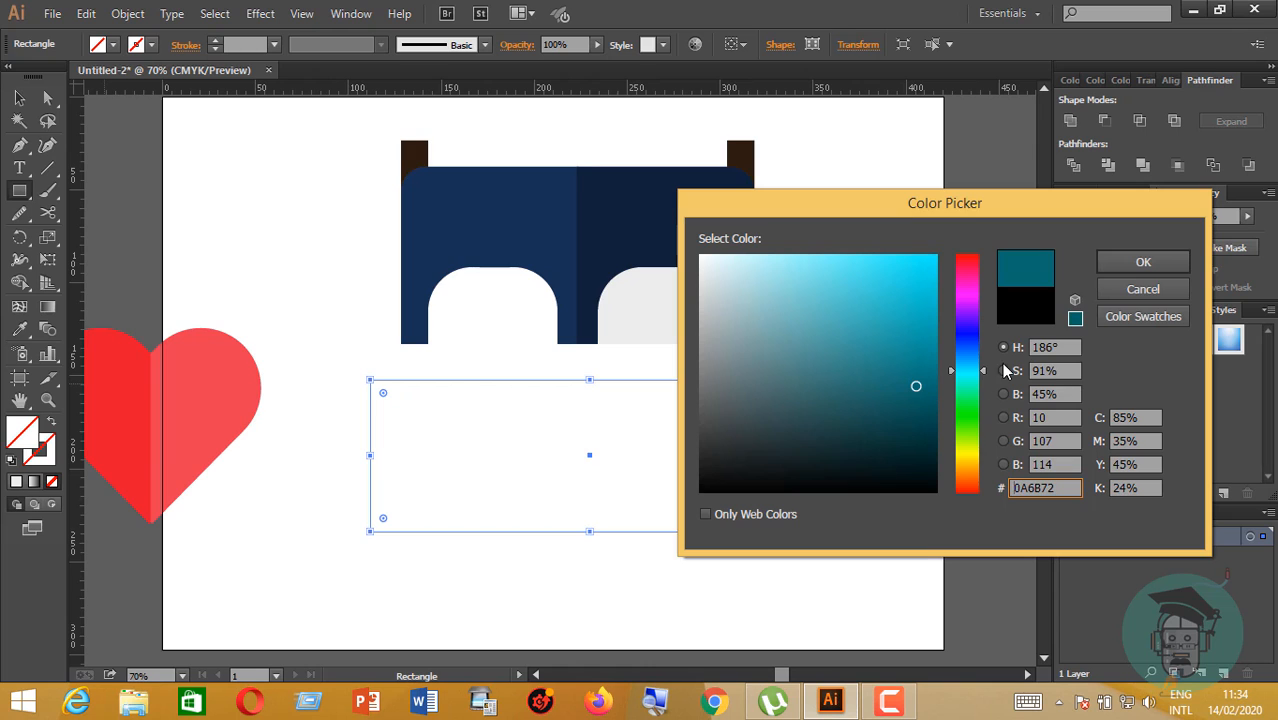
left_click(1140, 262)
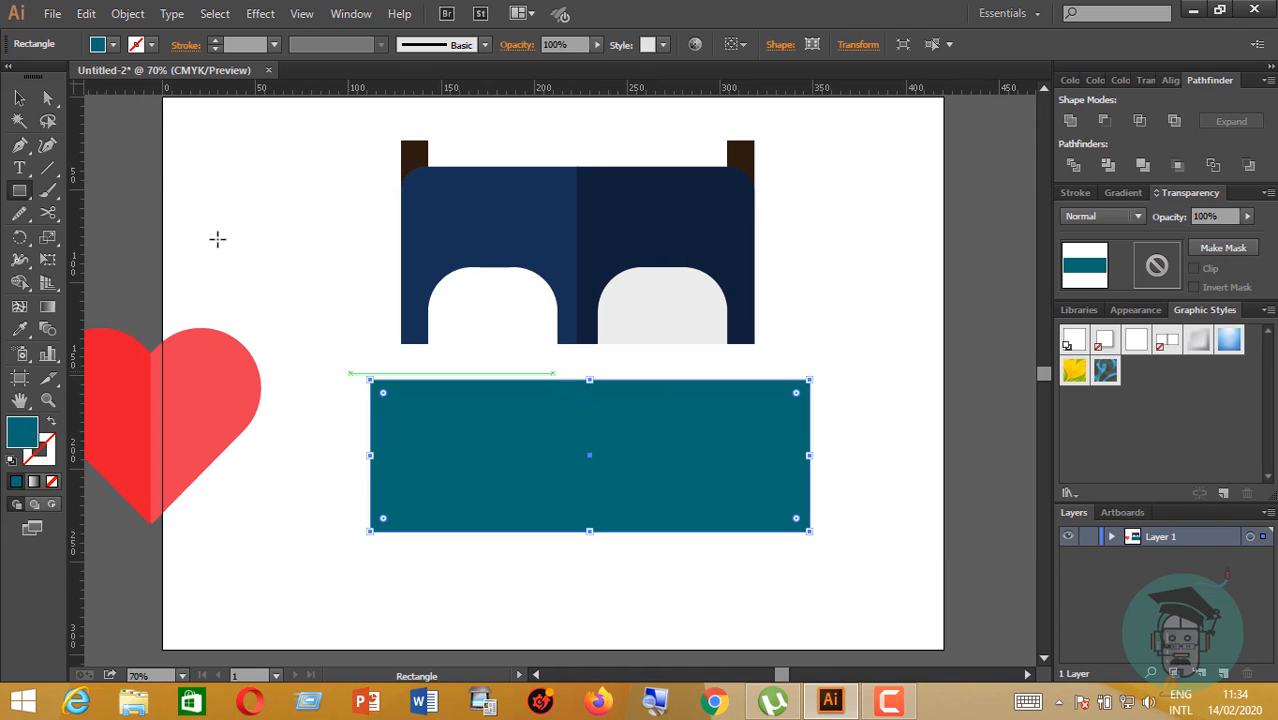
key("v")
left_click(233, 162)
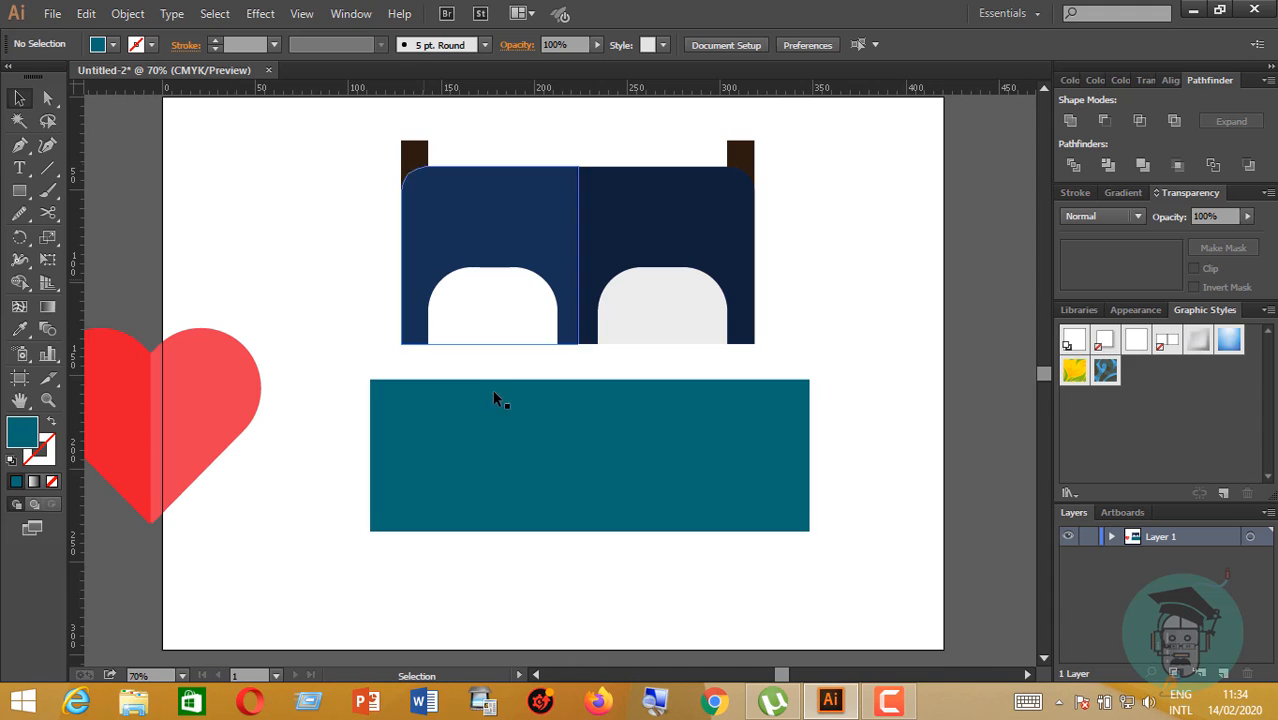
- Move the teal rectangle up against the base of the pillows and centre it on the seam between the navy halves
left_click_drag(601, 480, 601, 474)
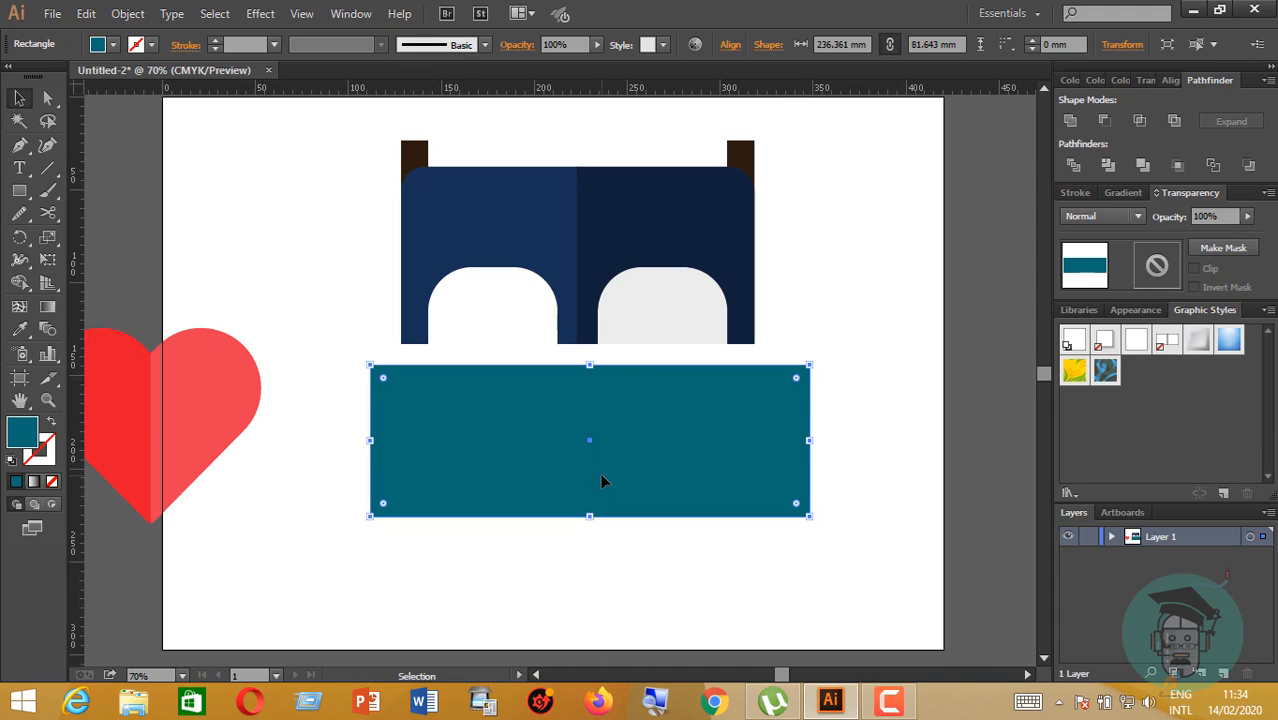
mouse_move(573, 436)
left_mouse_down()
mouse_move(584, 437)
mouse_move(580, 418)
left_mouse_up()
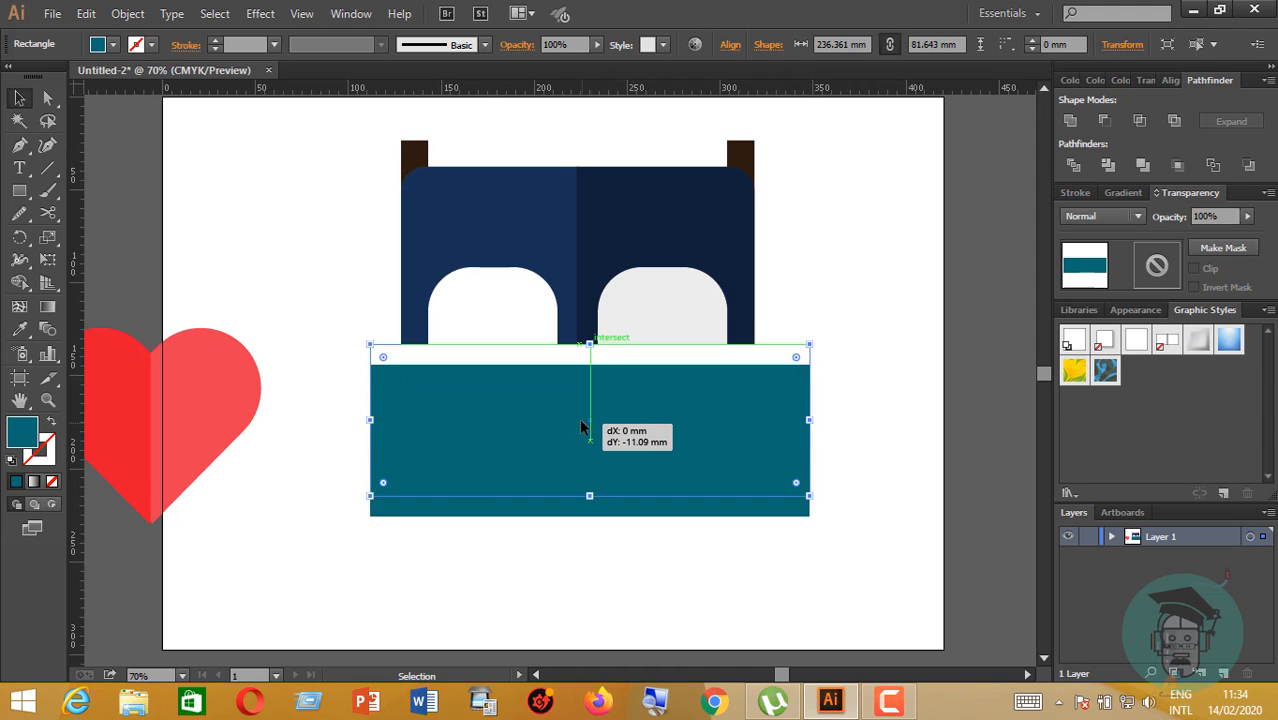
left_click(705, 590)
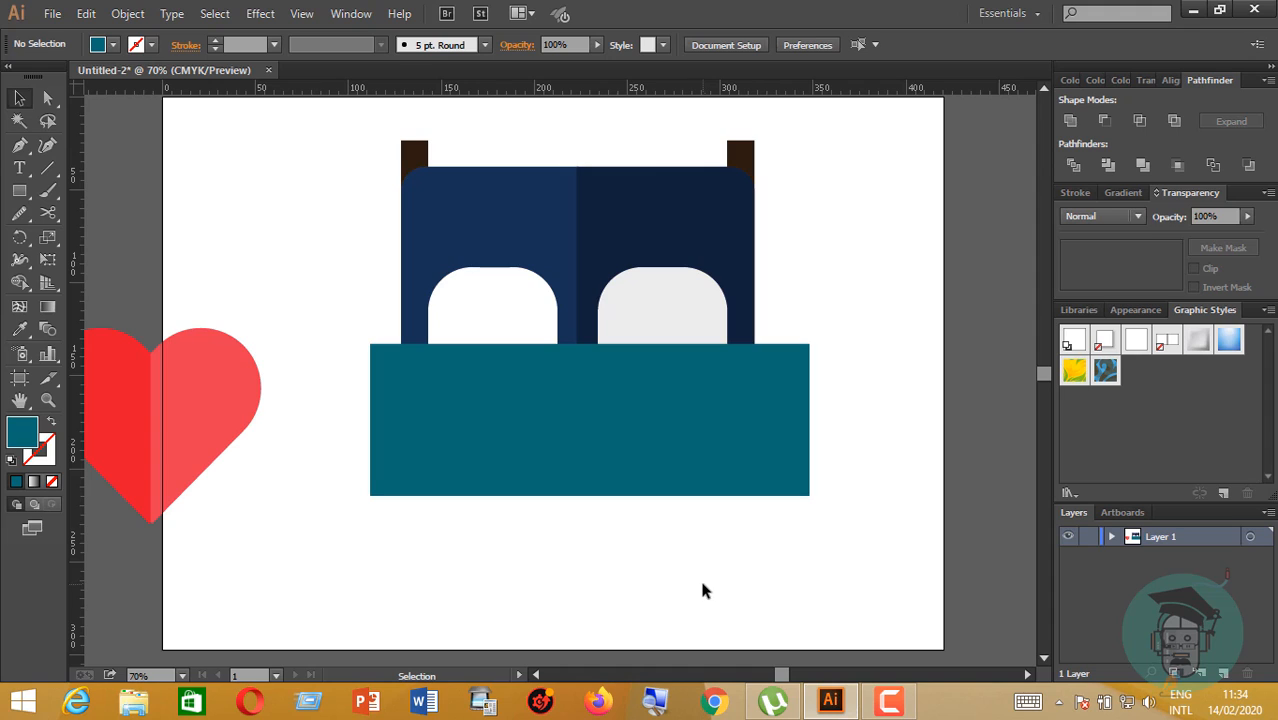
left_click_drag(19, 190, 86, 191)
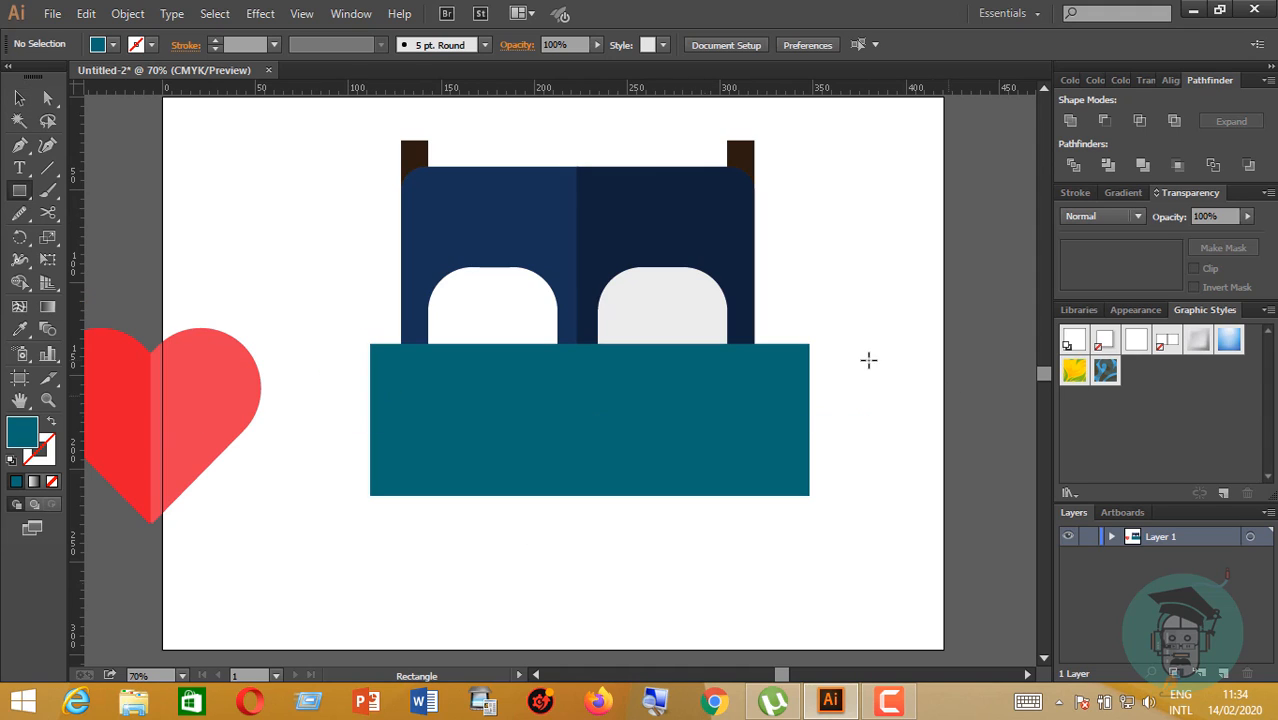
key("v")
left_click(23, 193)
left_click(20, 98)
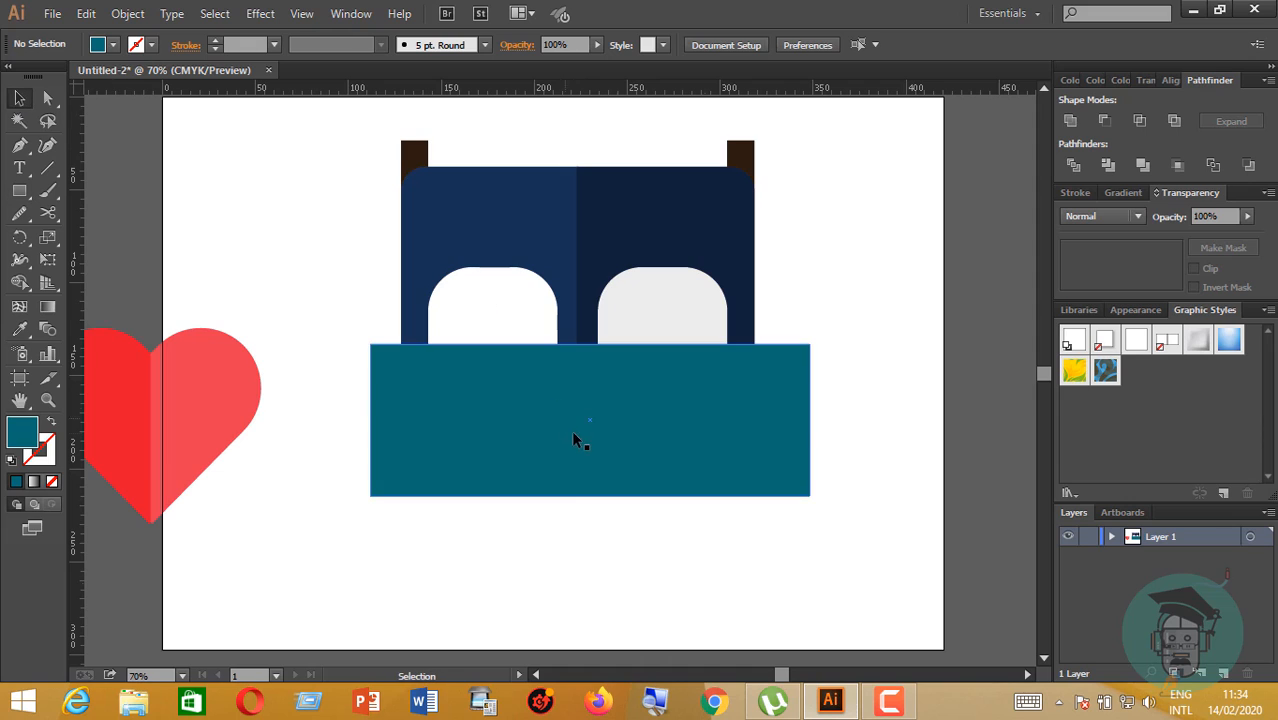
left_click_drag(573, 433, 570, 509)
left_click_drag(580, 503, 581, 420)
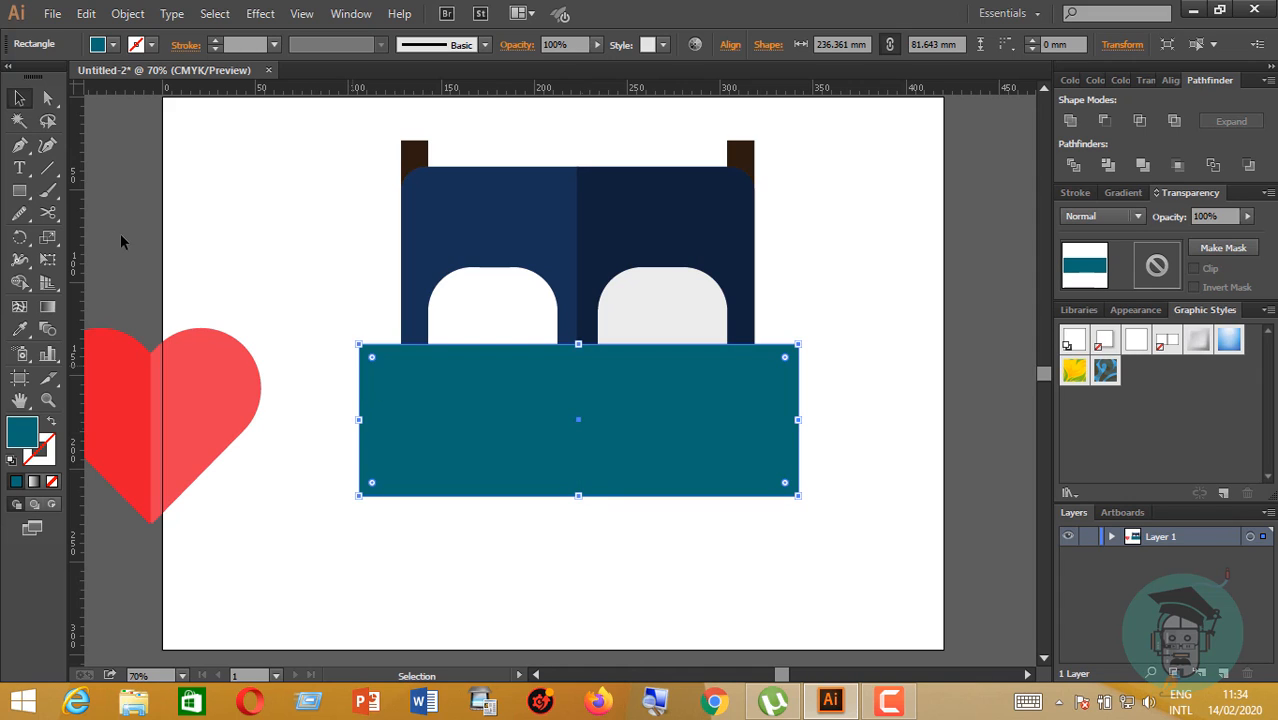
- Draw a second teal rectangle from the seam past the first one's lower right corner, and Intersect both to keep only the right half
left_click(19, 190)
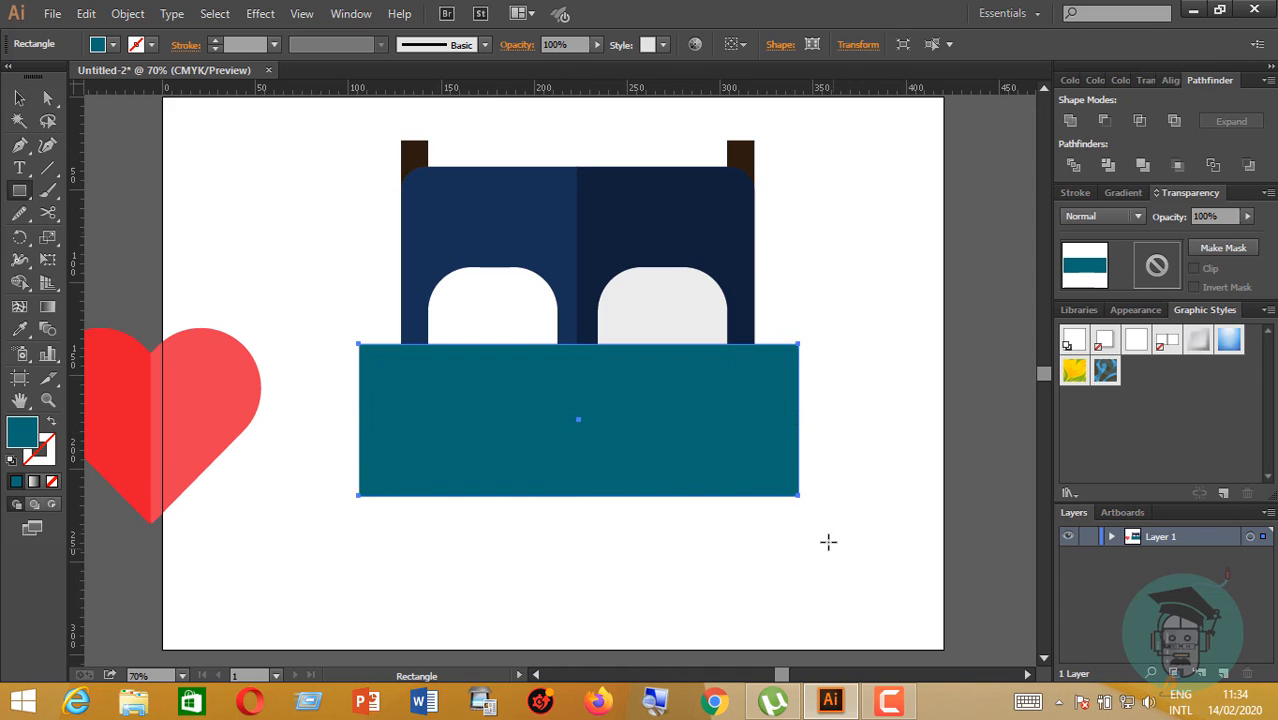
left_click_drag(833, 548, 578, 344)
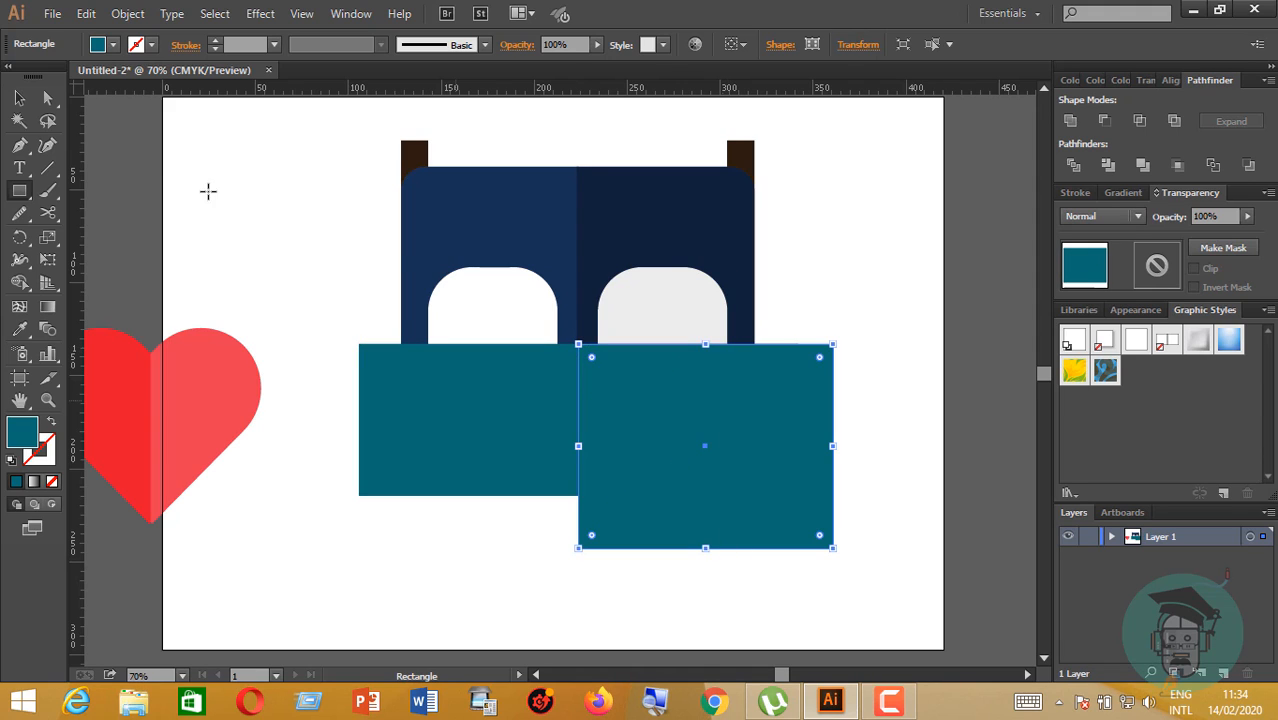
left_click(19, 97)
left_click(239, 259)
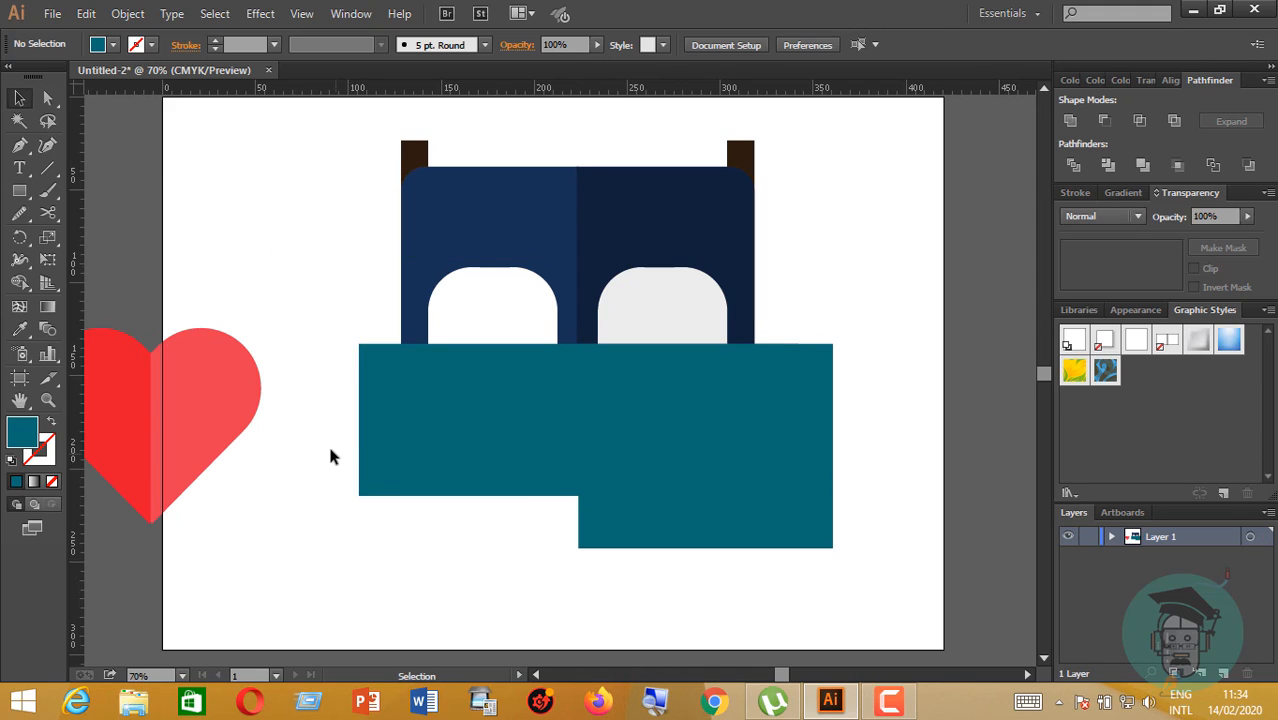
left_click_drag(327, 447, 835, 632)
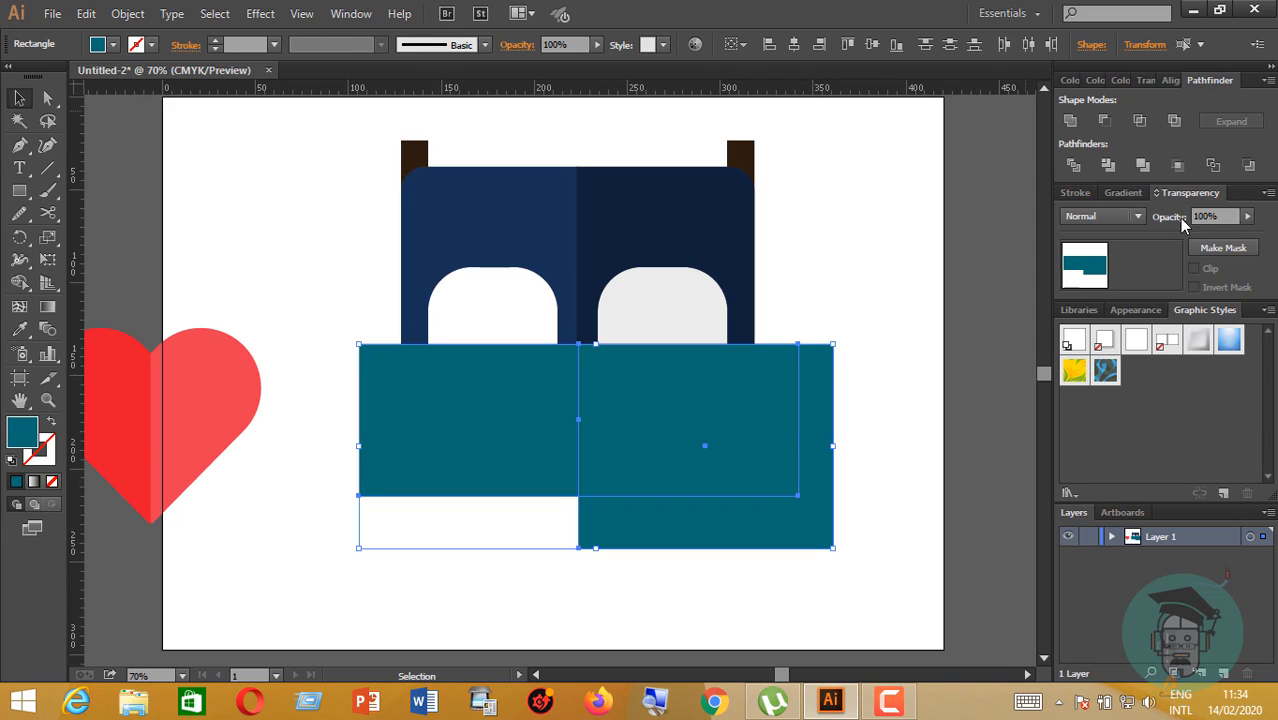
left_click(1139, 121)
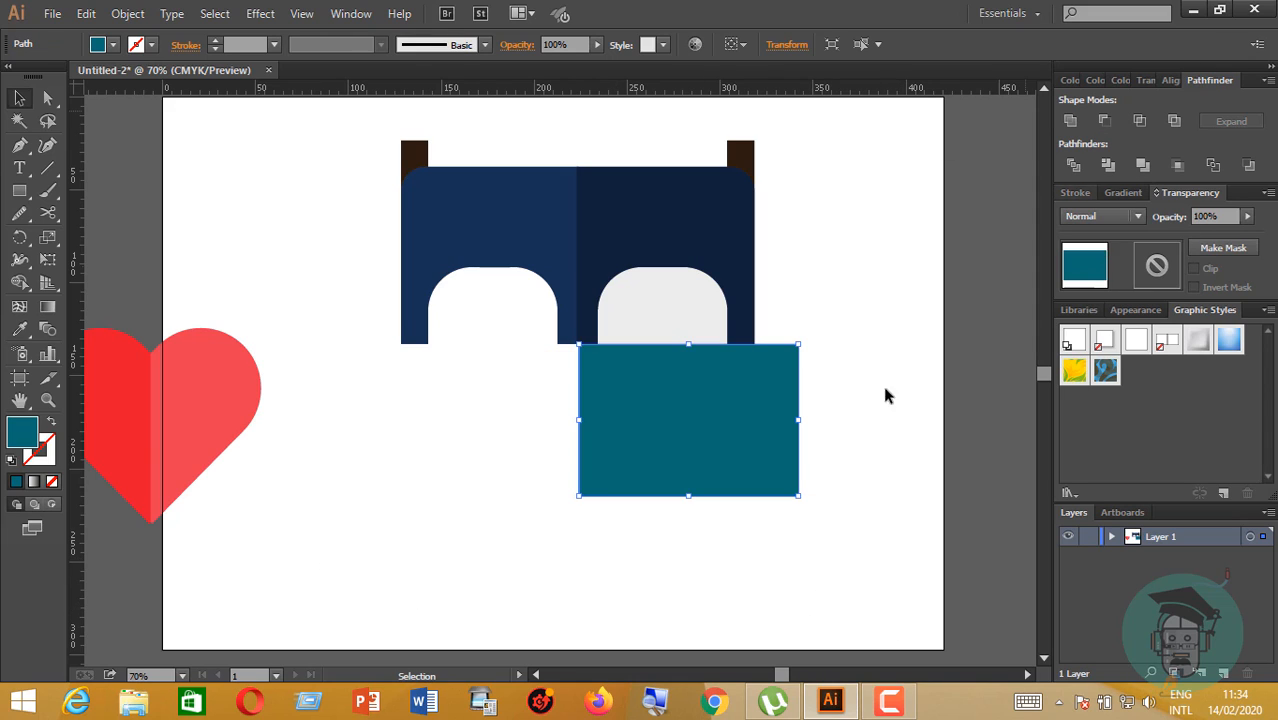
left_click(832, 436)
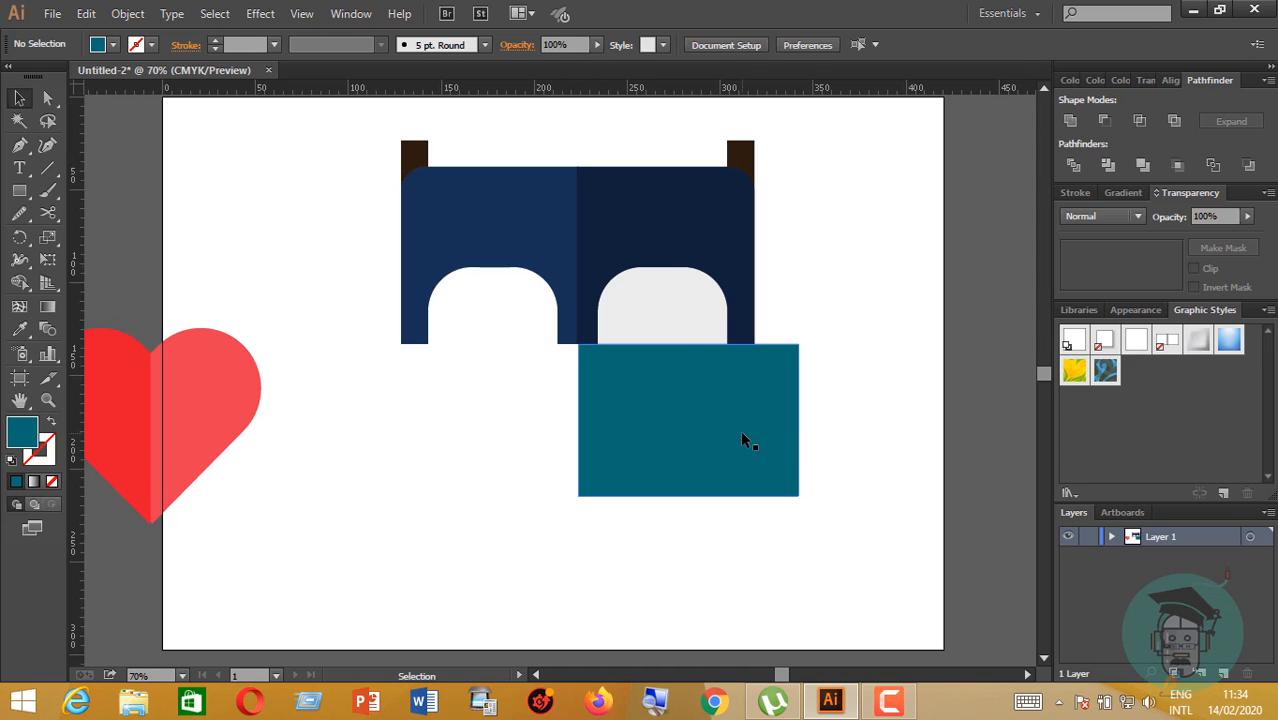
- Duplicate the teal half to the left of the seam and shift the copy slightly right so it overlaps the original's edge
left_click_drag(740, 430, 525, 438)
left_click(637, 611)
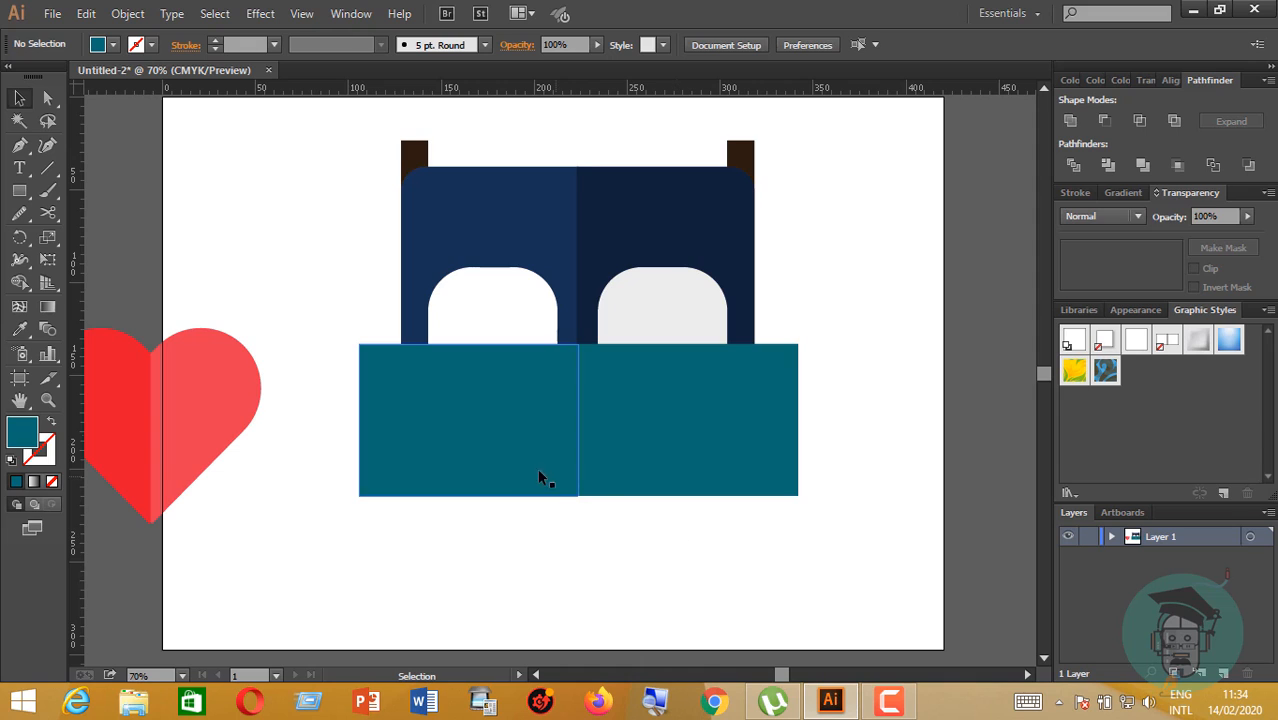
left_click(521, 462)
key("a")
key("ctrl+plus")
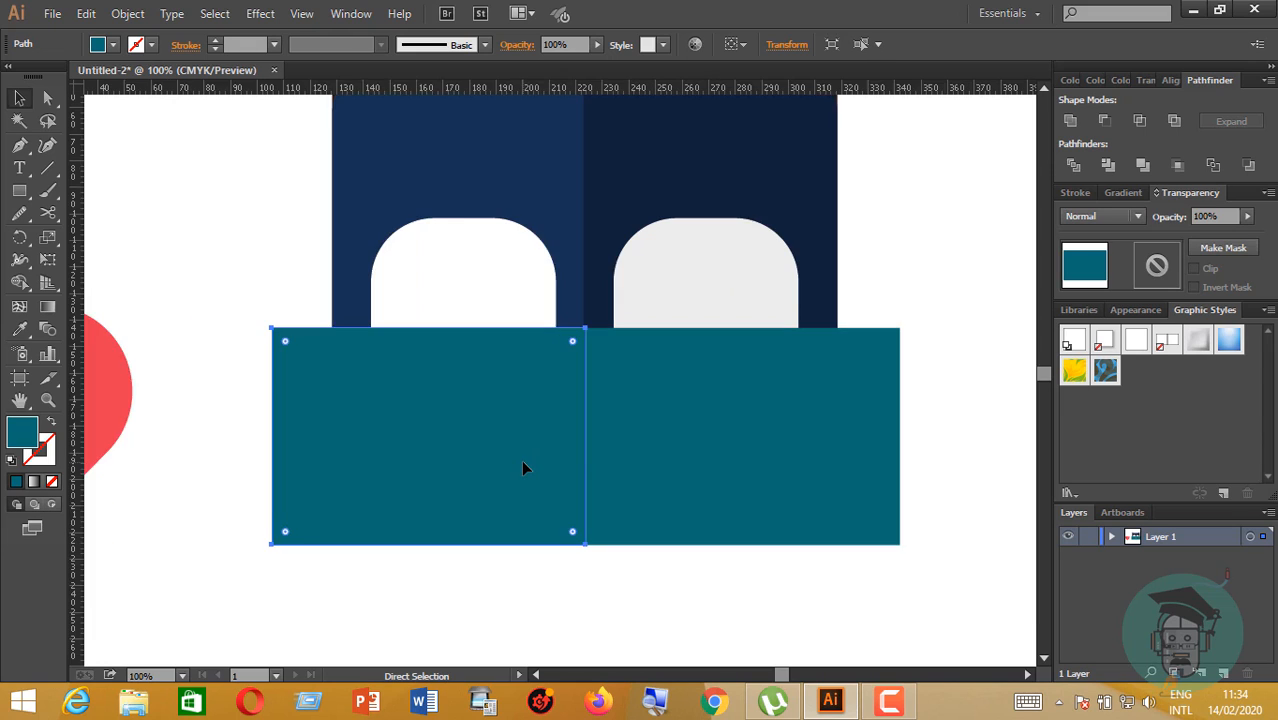
key("ctrl+plus")
left_click(607, 658)
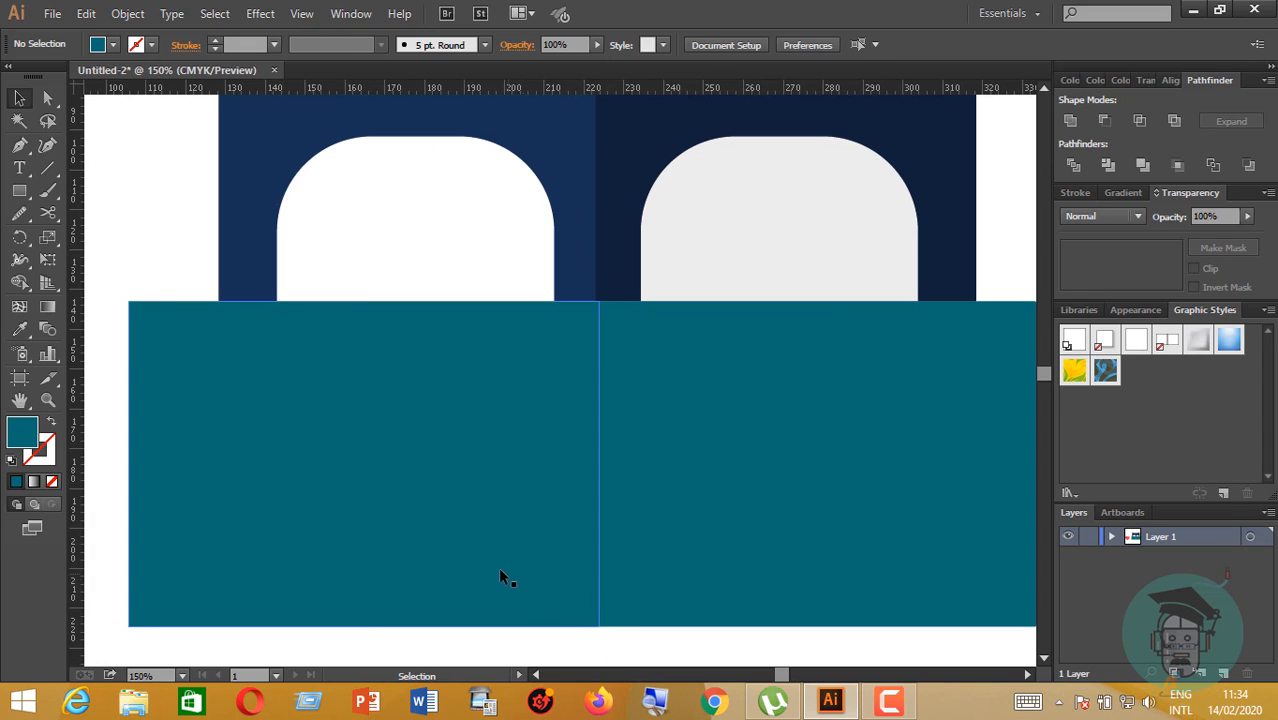
left_click_drag(500, 571, 506, 570)
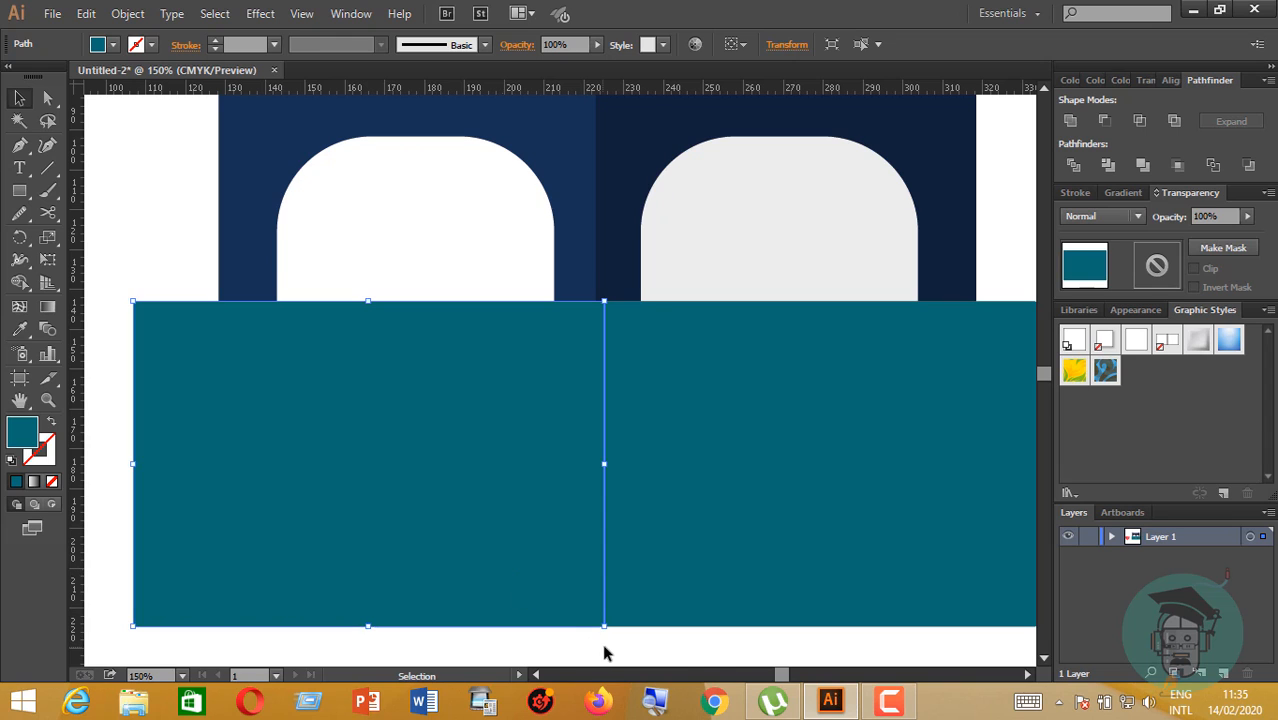
- Darken the right half of the teal blanket to 095156 by setting its black value to 50%
left_click(663, 634)
left_click(678, 572)
scroll(678, 572, "down", 1)
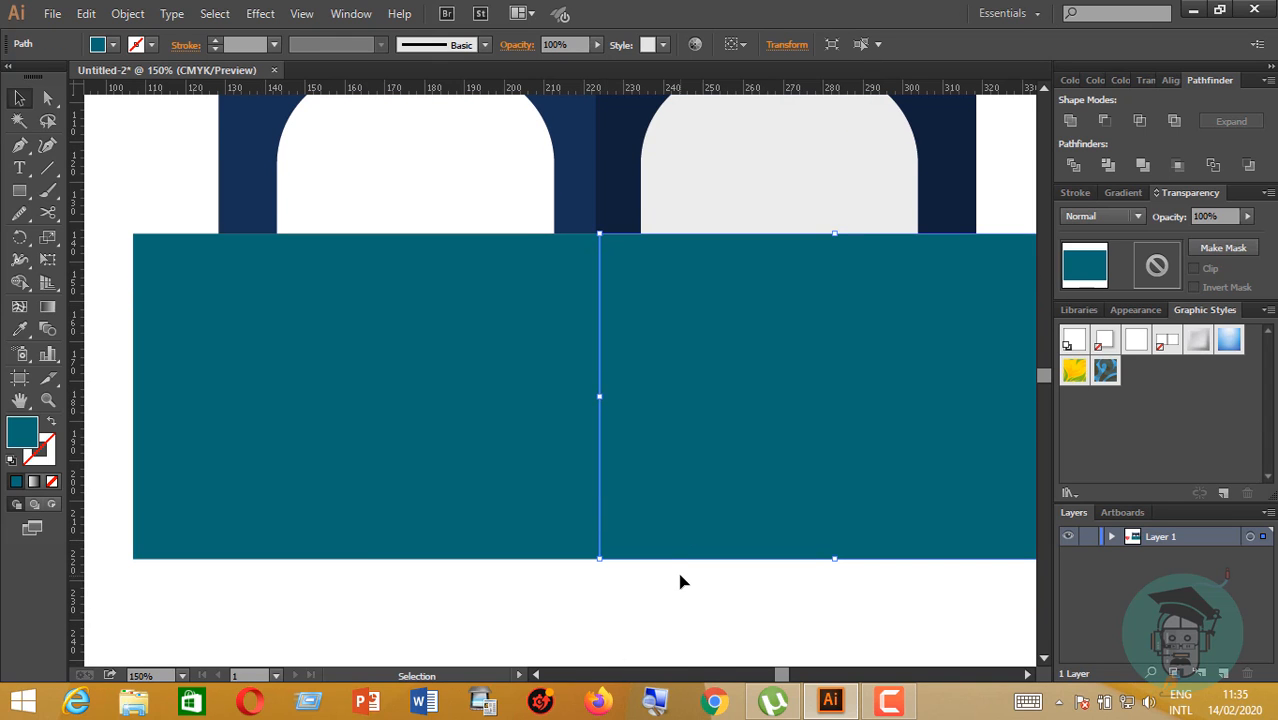
double_click(20, 430)
scroll(1130, 487, "up", 6)
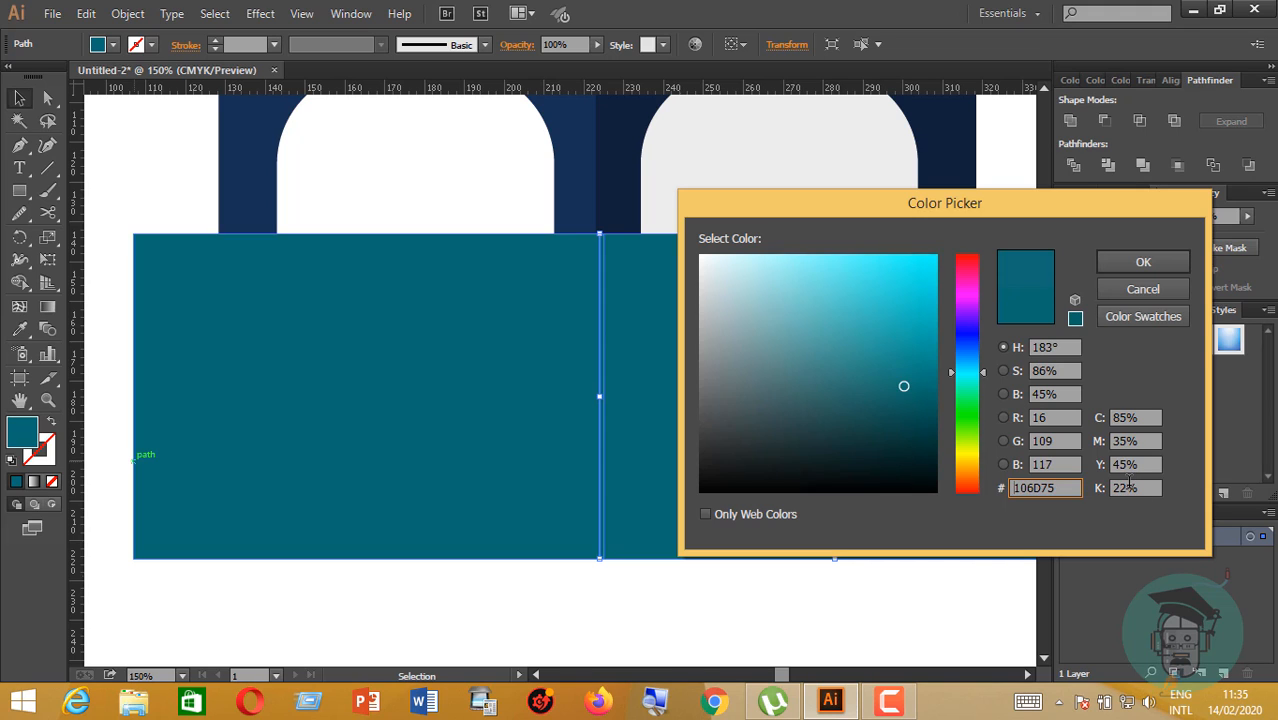
scroll(1130, 487, "up", 20)
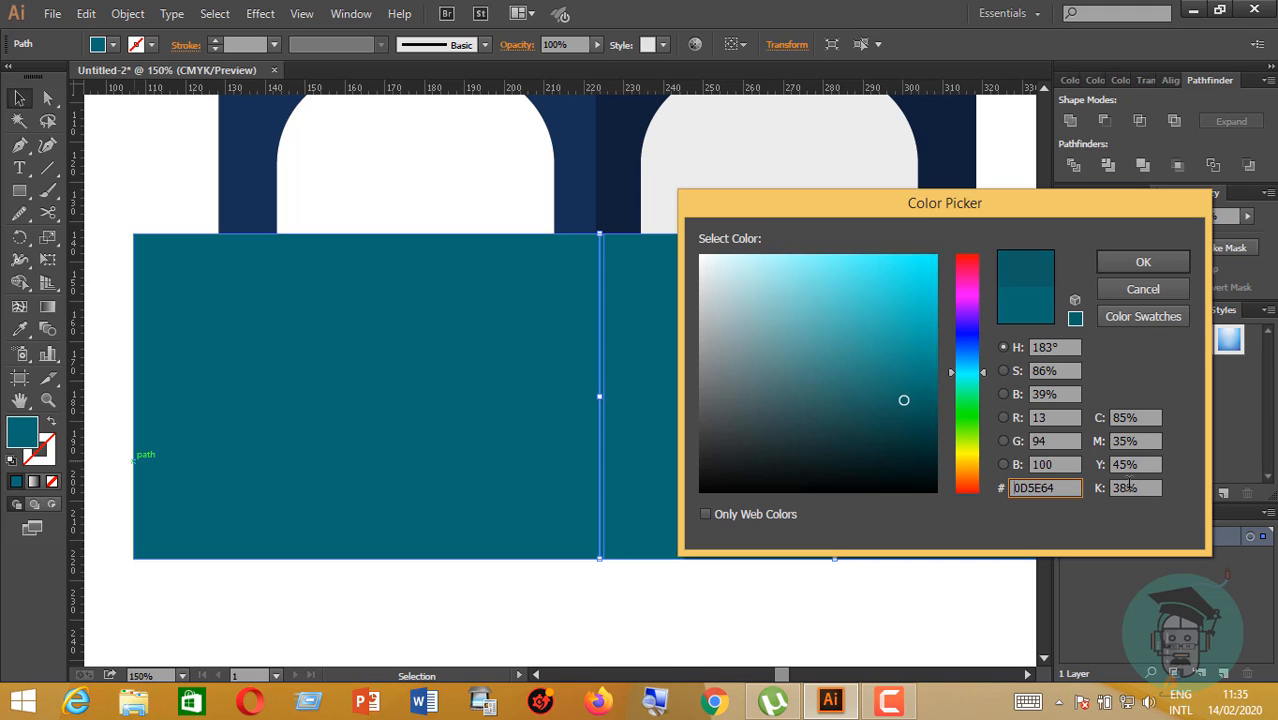
scroll(1130, 487, "up", 1)
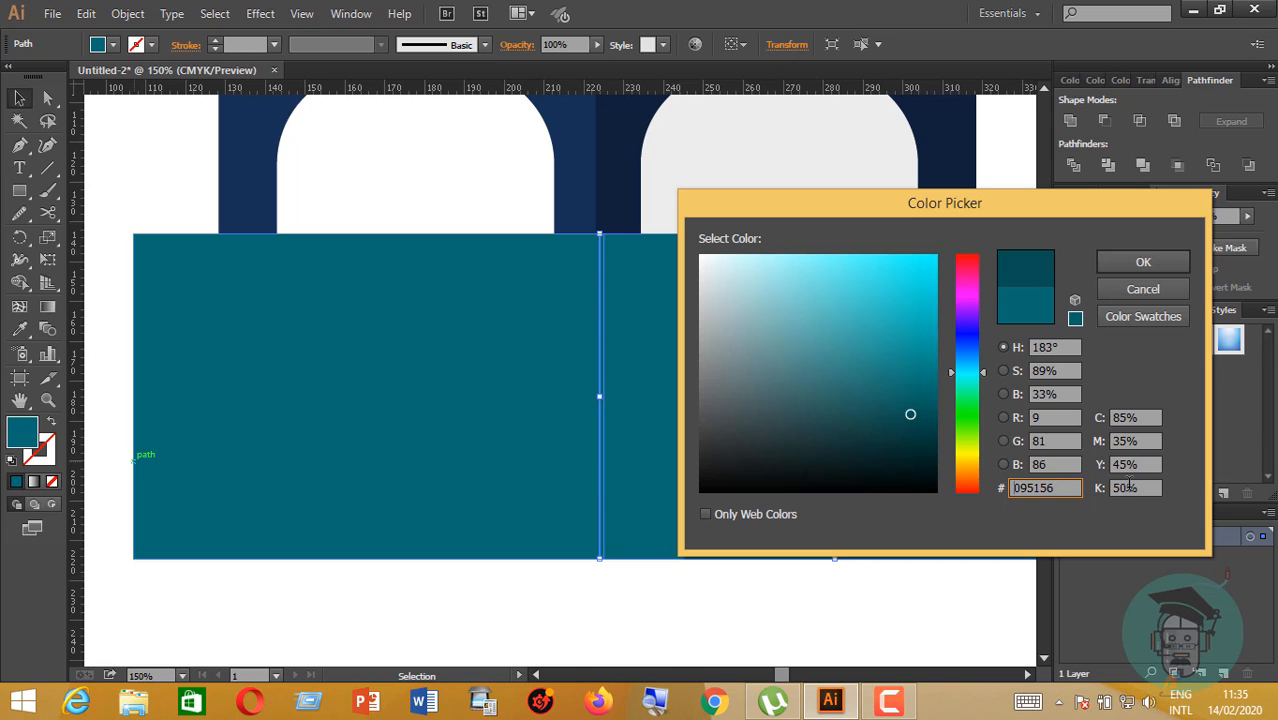
left_click(1130, 263)
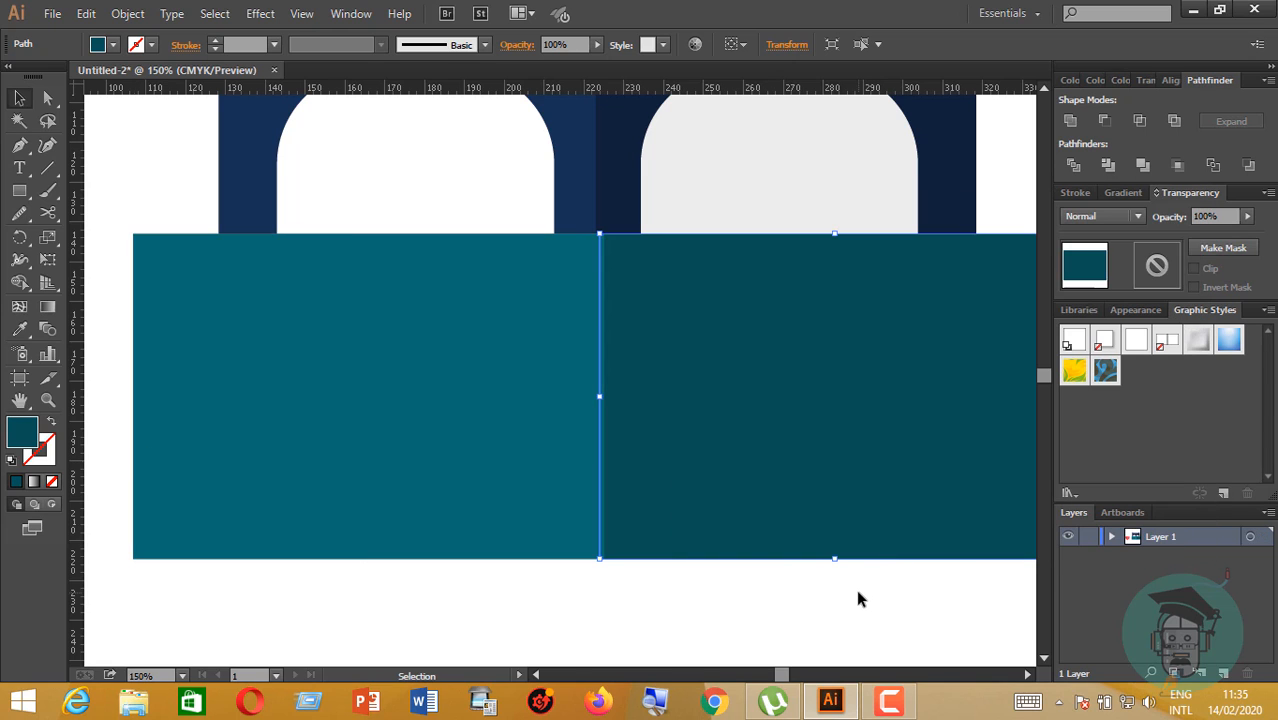
left_click(853, 595)
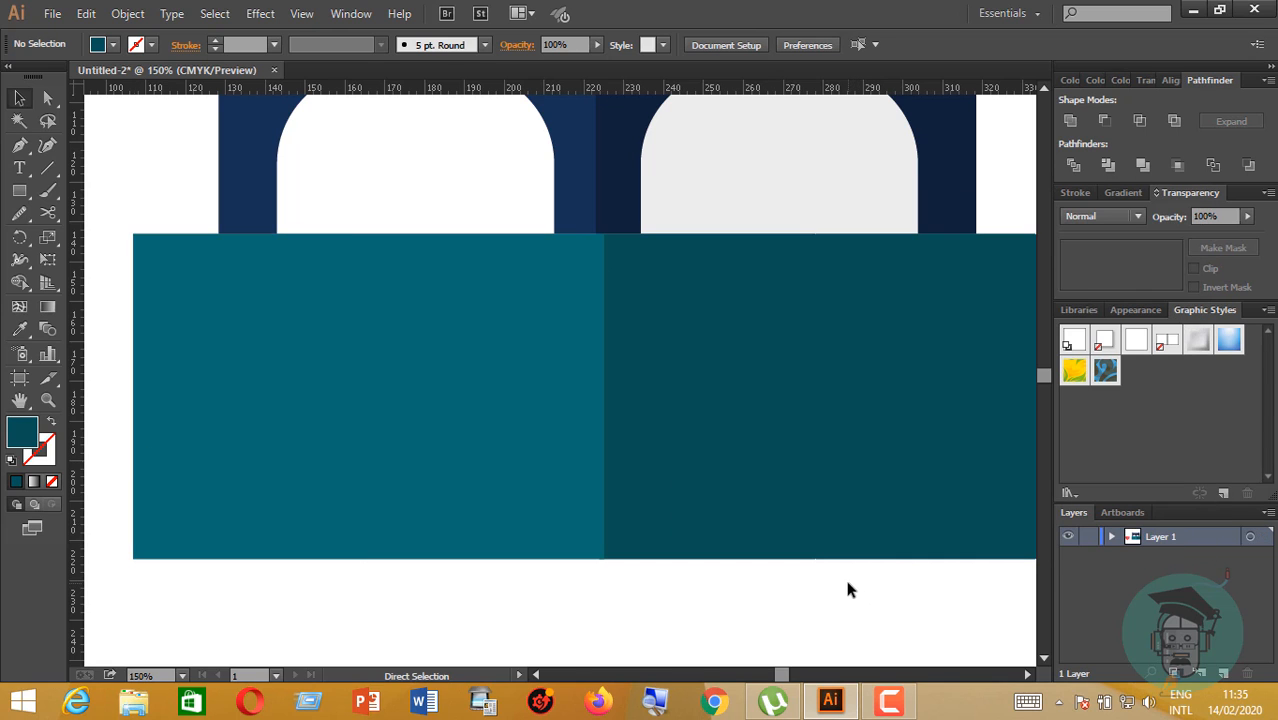
- Draw a thin horizontal stripe across the full width of the blanket and fill it with the artboard's white using the Eyedropper
key("ctrl+minus")
key("ctrl+minus")
key("ctrl+minus")
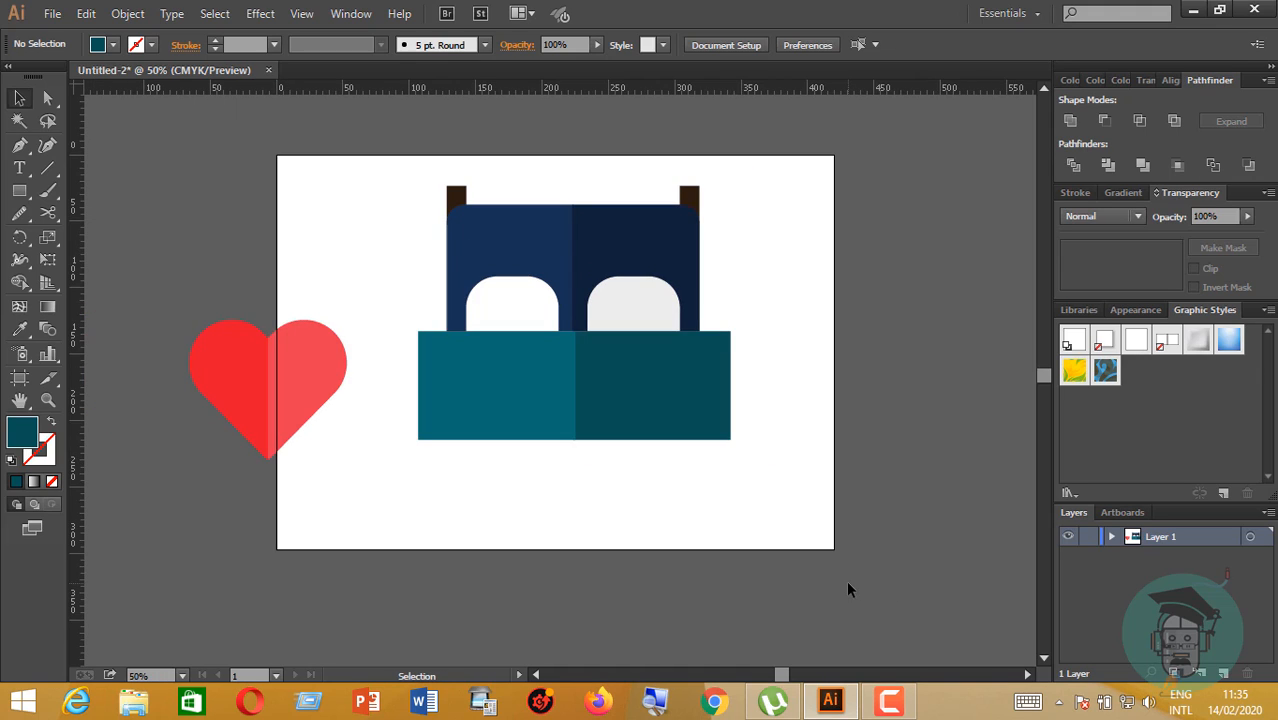
left_click(19, 190)
left_click_drag(420, 372, 731, 390)
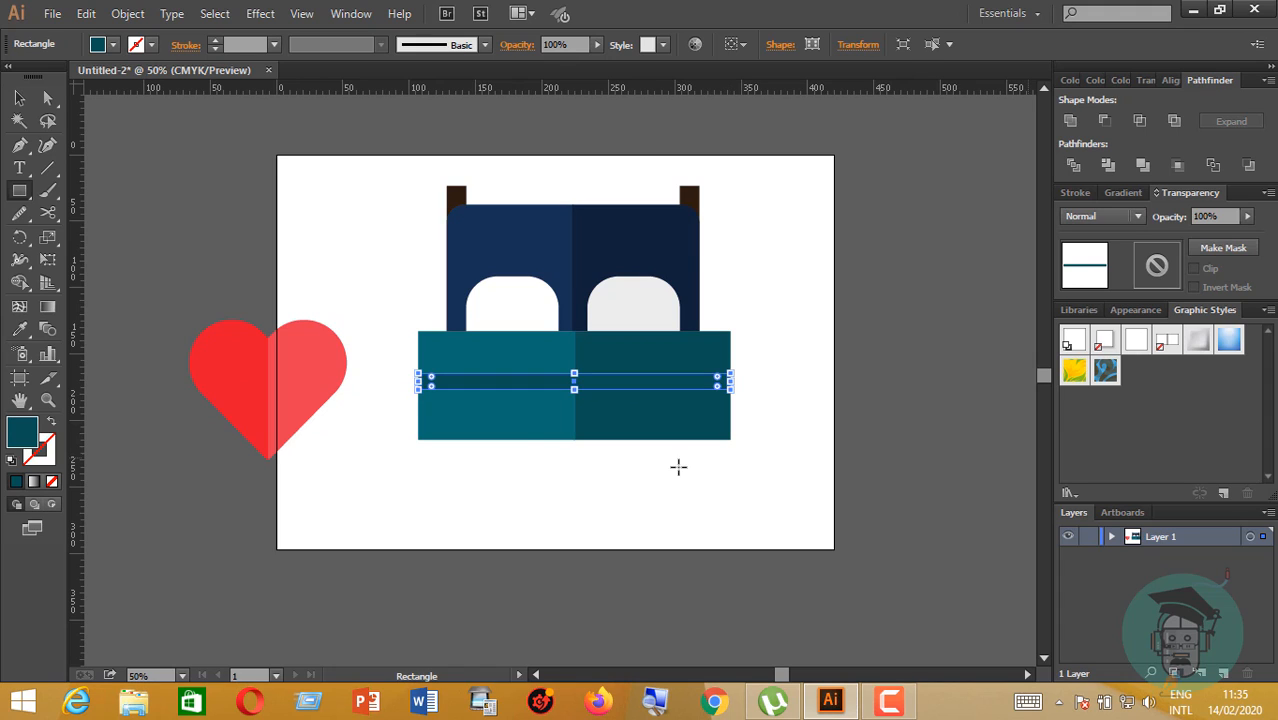
left_click(19, 331)
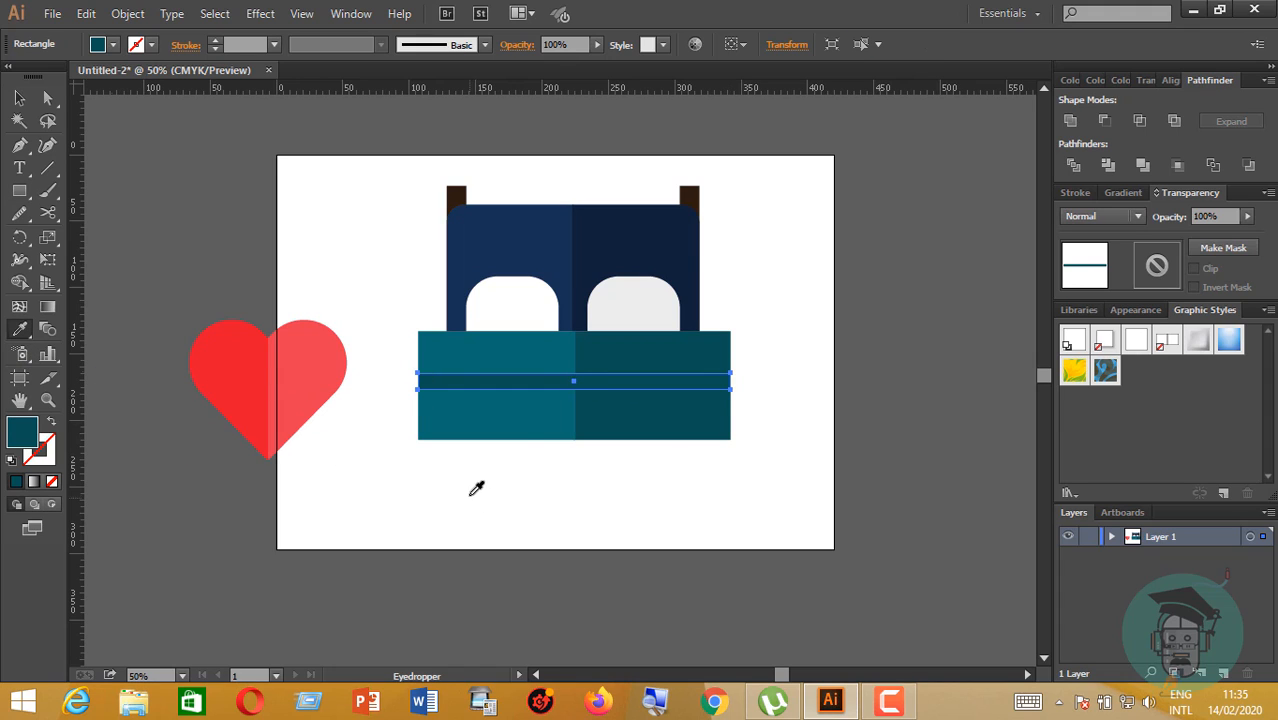
left_click(468, 497)
- Select both halves of the red heart and scale it down slightly about its centre
left_click(19, 97)
left_click_drag(178, 287, 341, 480)
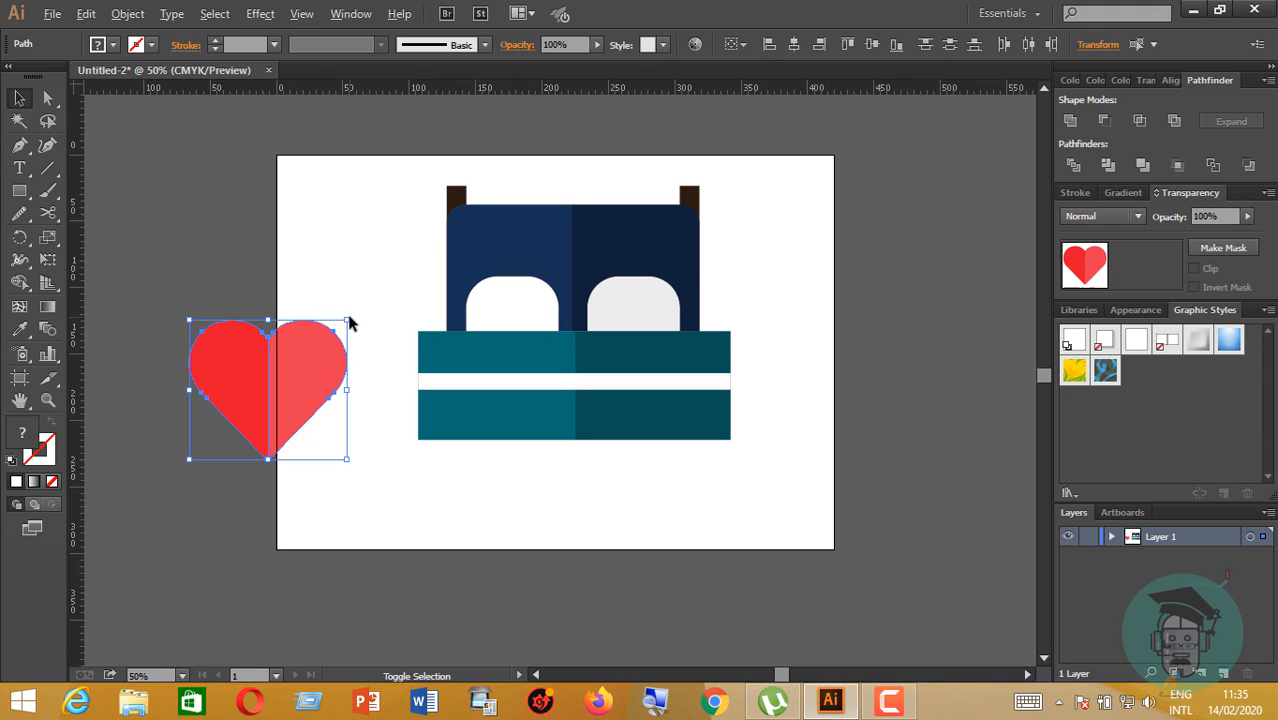
mouse_move(349, 323)
left_mouse_down()
mouse_move(357, 308)
mouse_move(335, 331)
left_mouse_up()
left_click(203, 266)
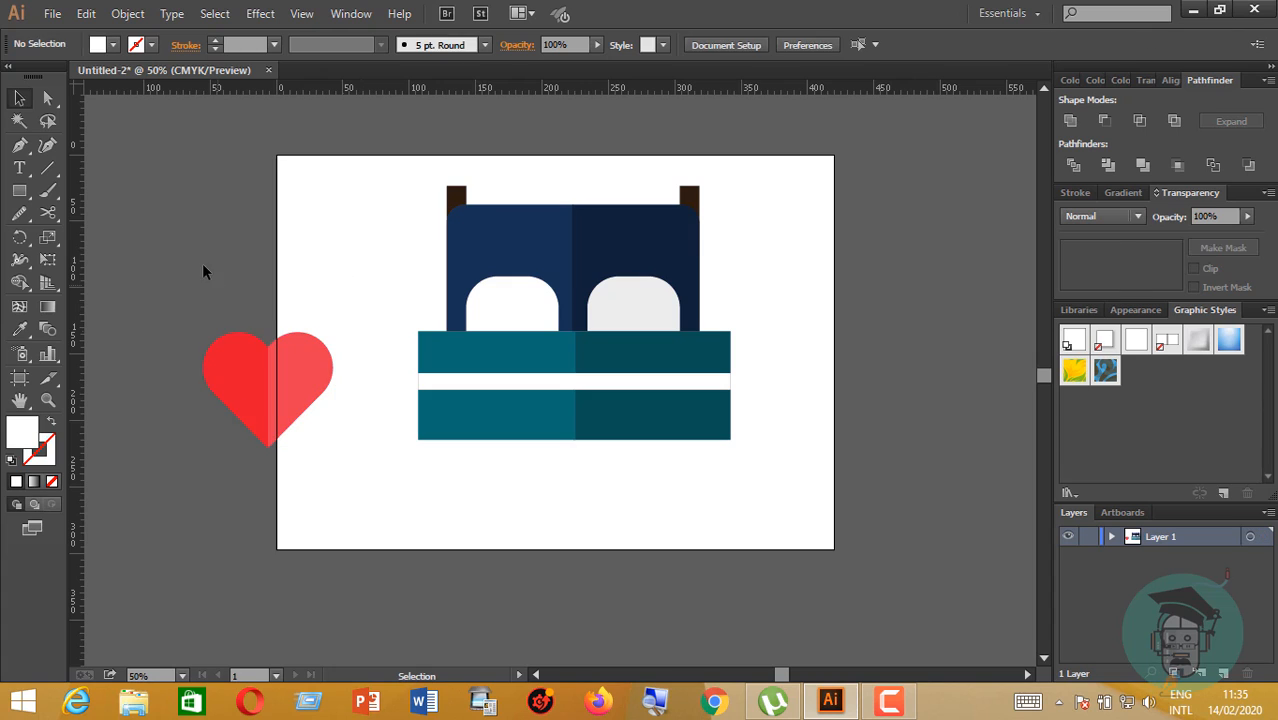
- Move the heart onto the blanket's centre seam in front of everything, and shrink it to fit within the blanket
left_click(240, 380)
left_click_drag(200, 283, 351, 497)
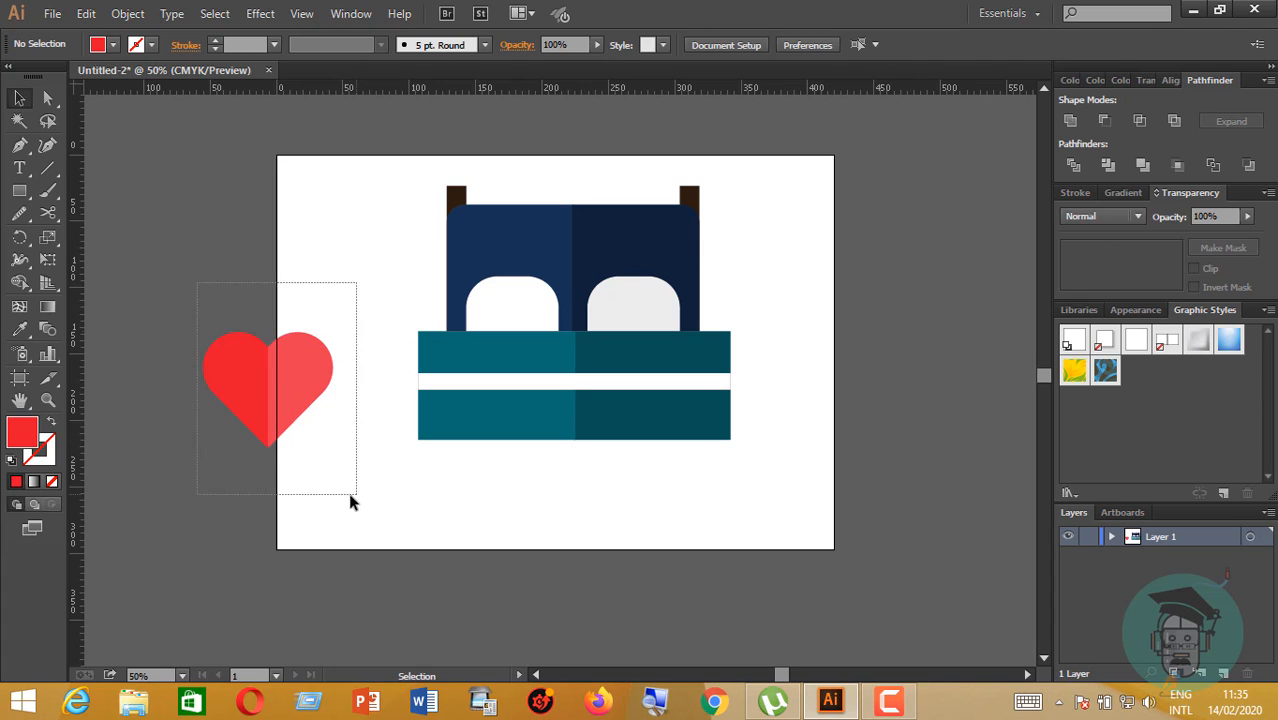
left_click_drag(271, 391, 579, 391)
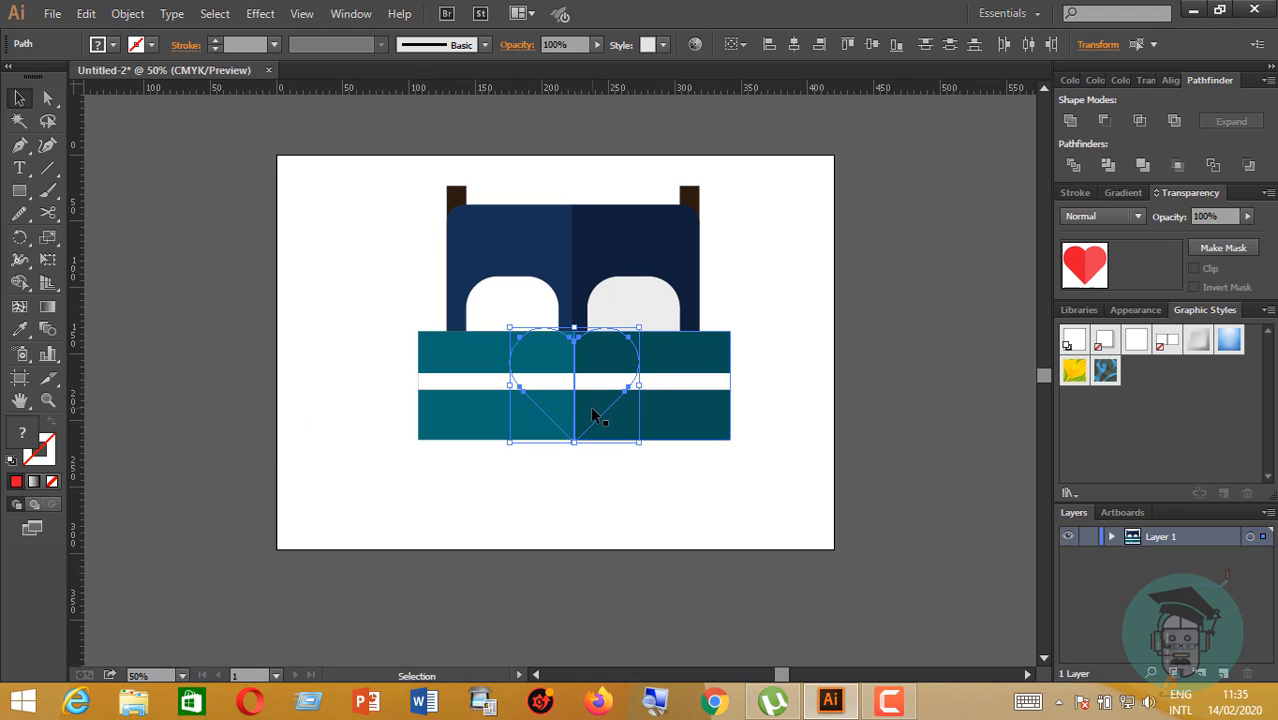
key("ctrl")
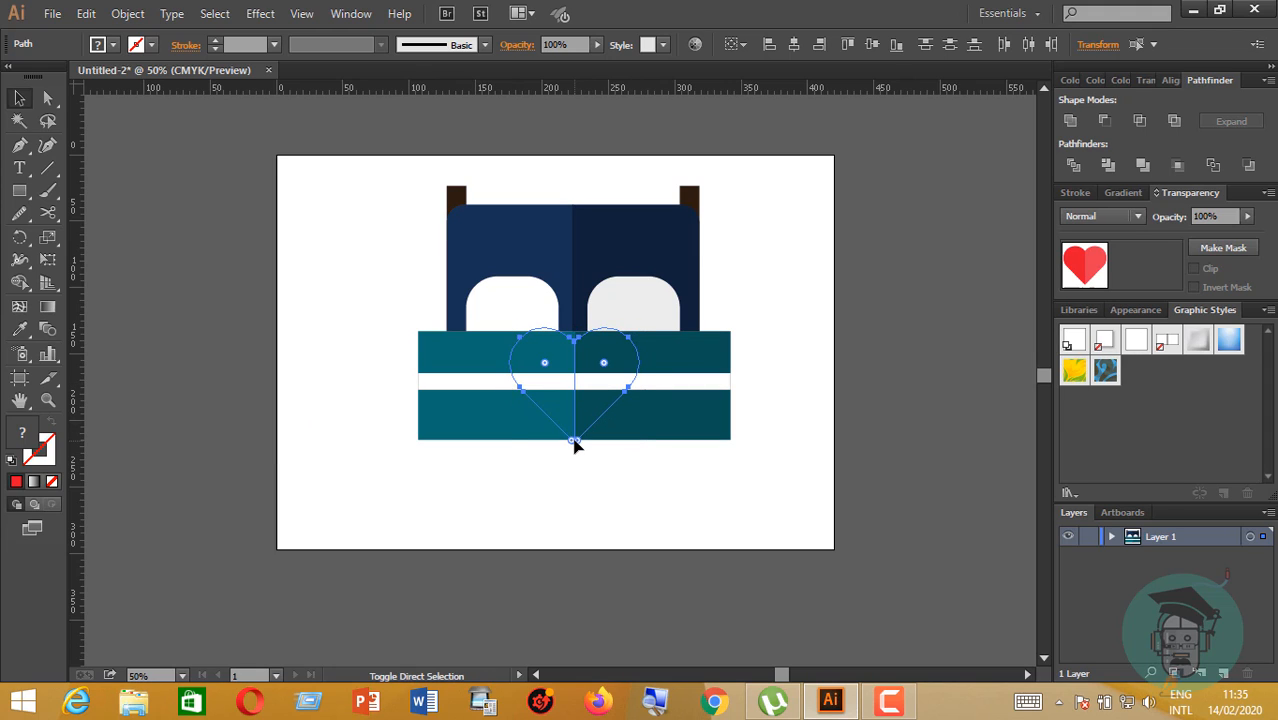
key("ctrl+shift+]")
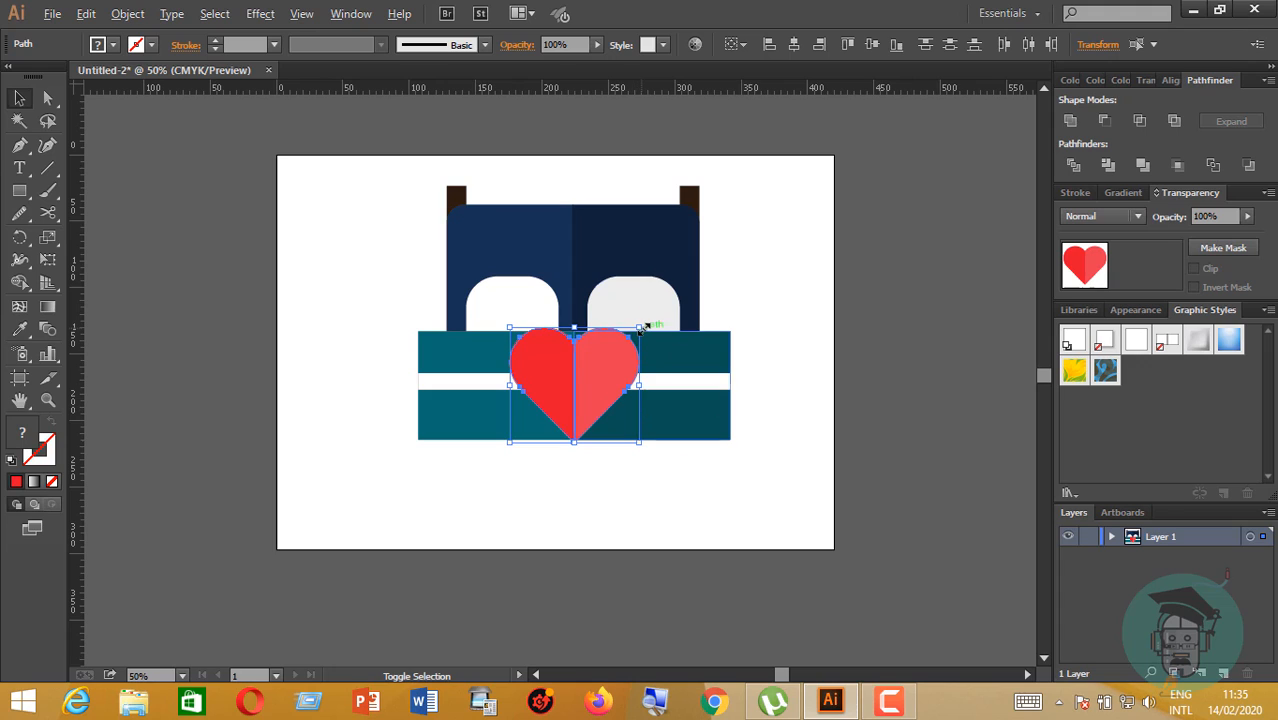
left_click_drag(640, 328, 633, 337)
left_click(810, 409)
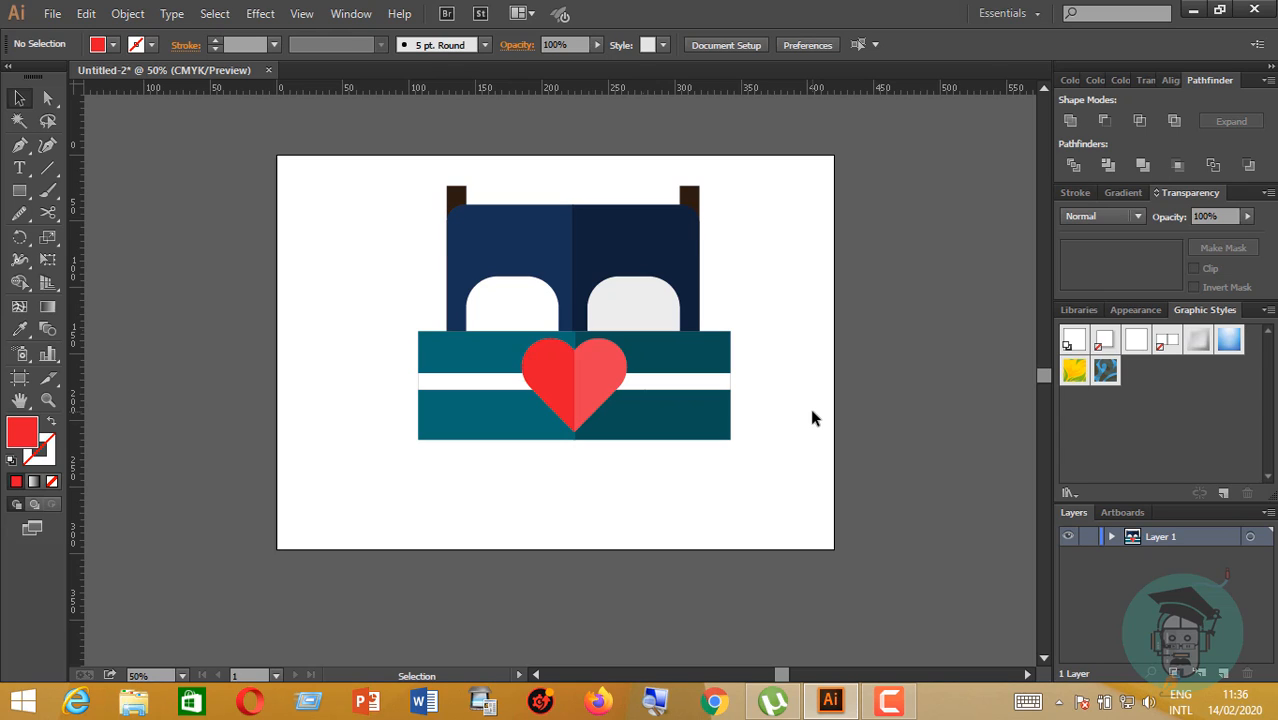
- Copy the left brown post straight down as a 48.381 mm tall leg below the blanket, and duplicate that leg under the right post
left_click(19, 190)
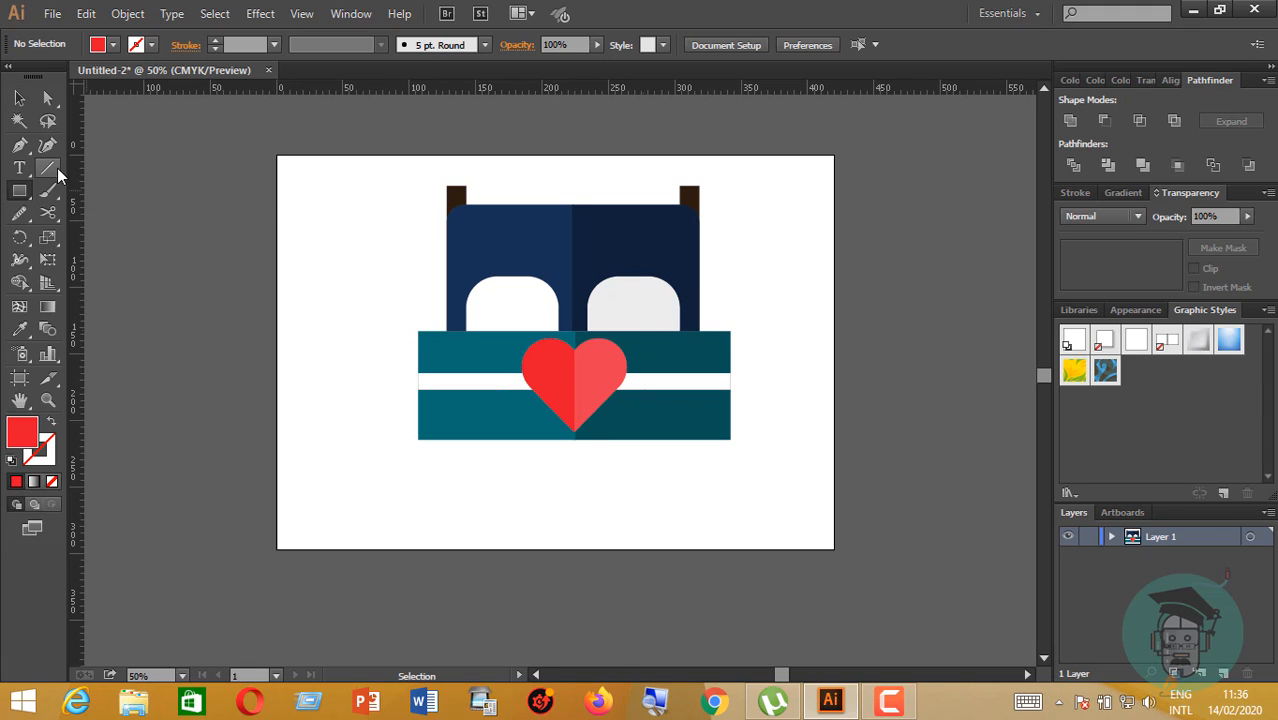
left_click(18, 99)
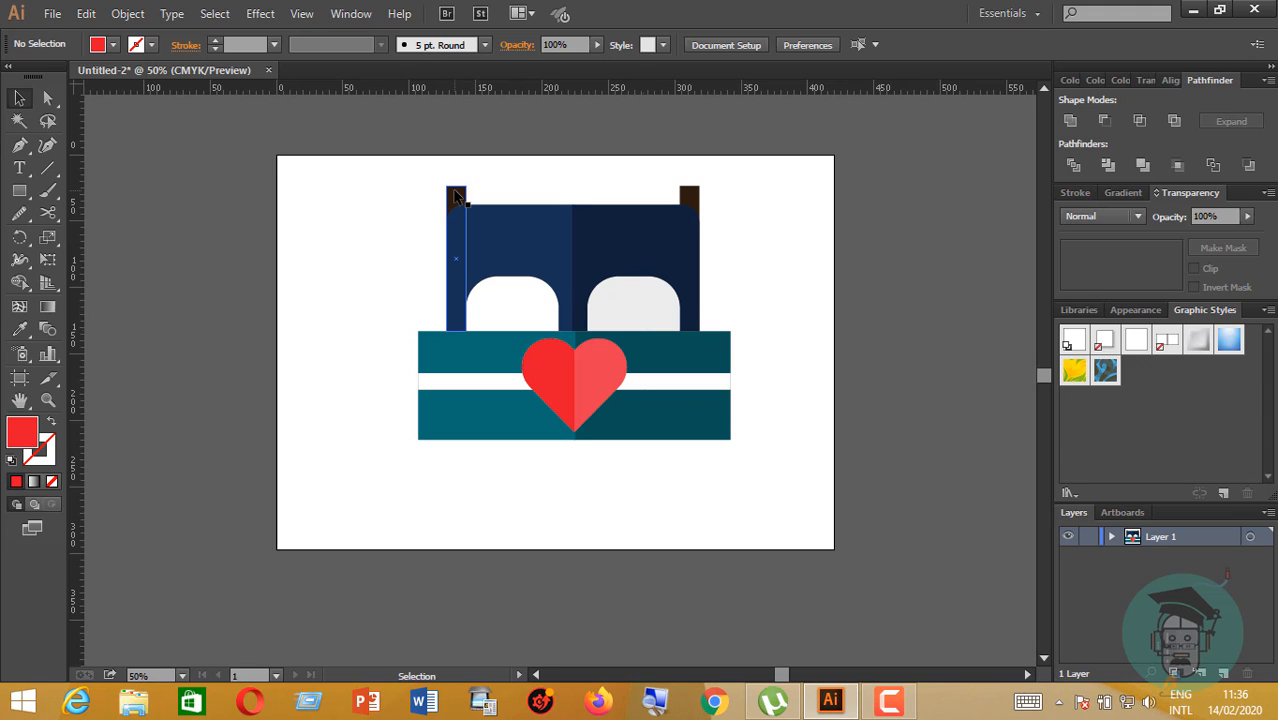
left_click_drag(455, 196, 454, 407)
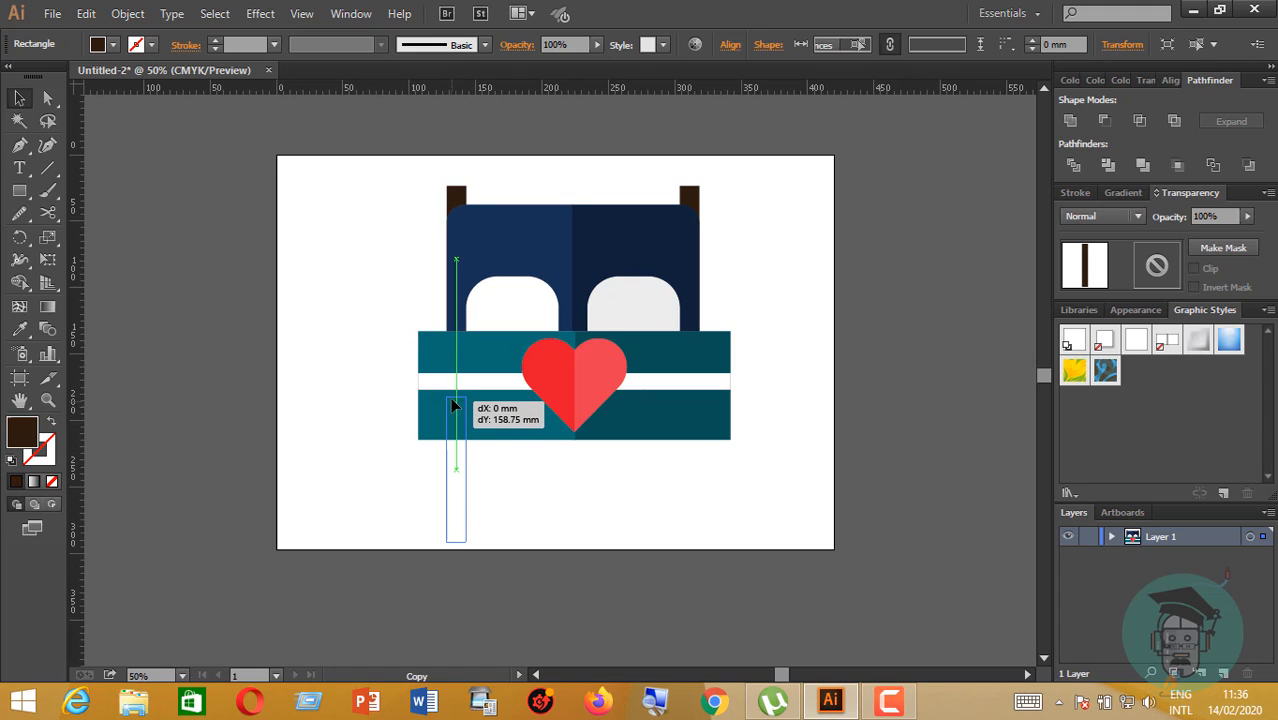
left_click_drag(457, 540, 456, 461)
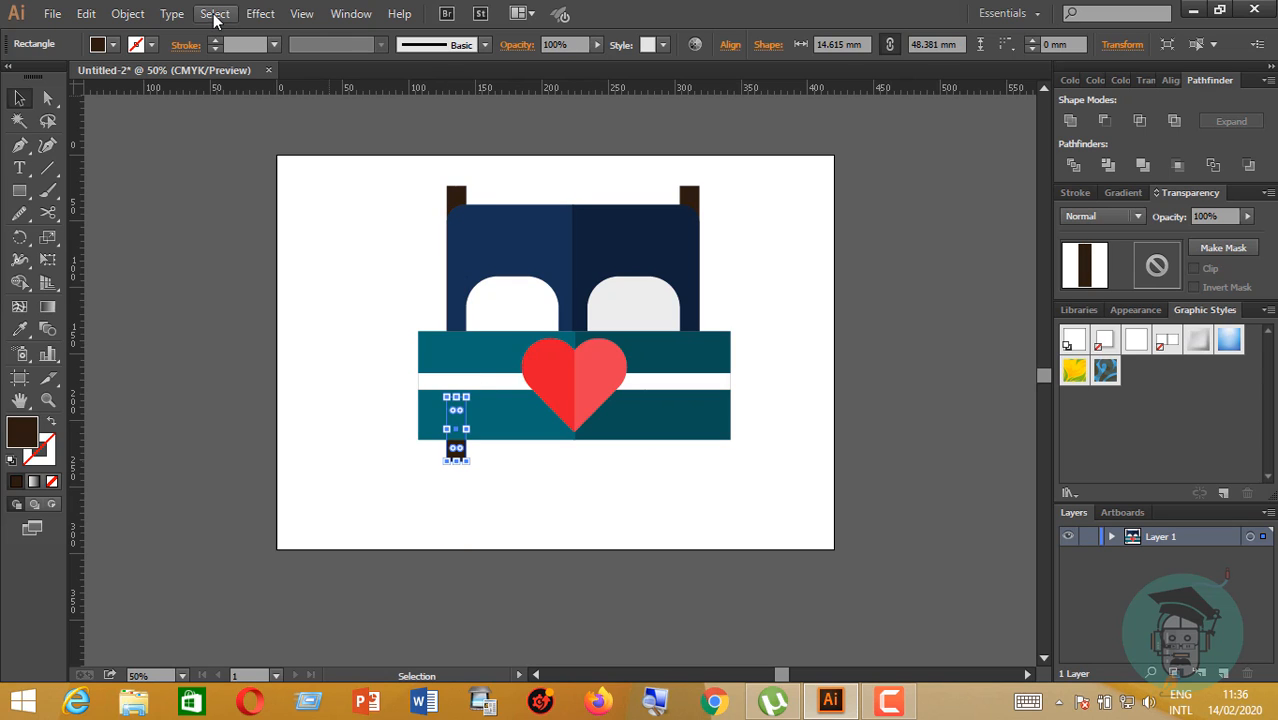
left_click(303, 15)
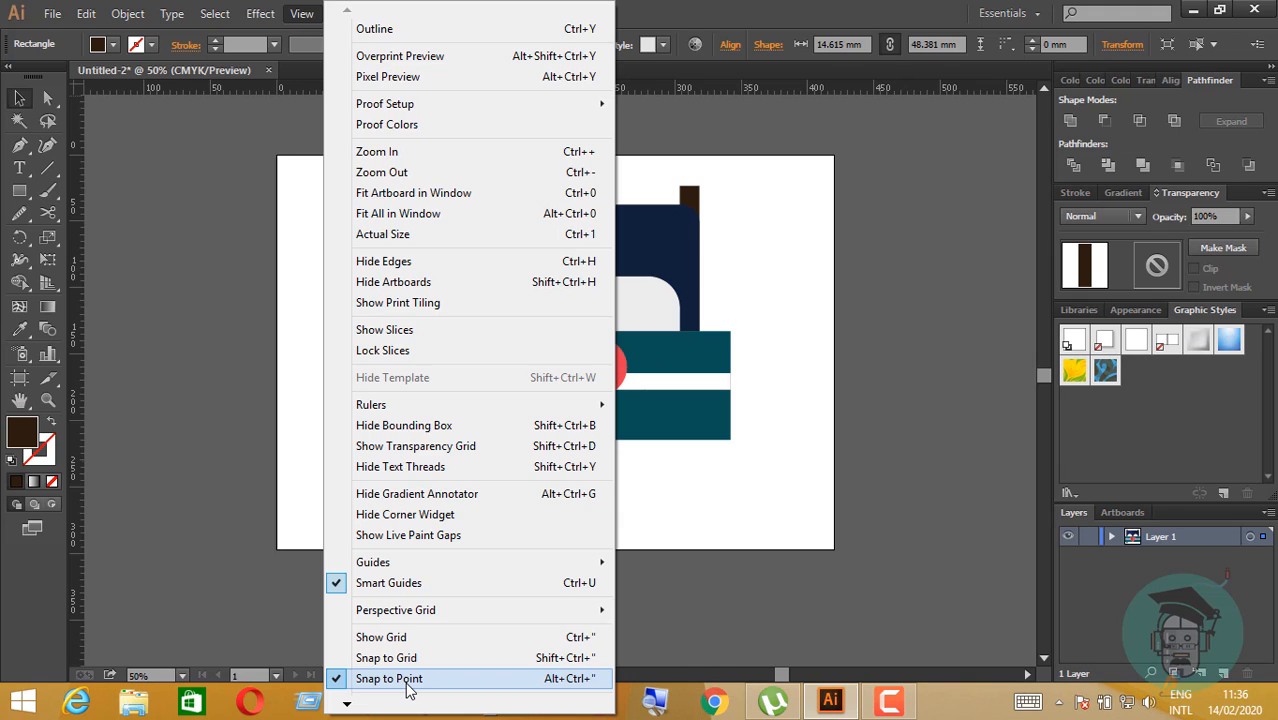
left_click(705, 597)
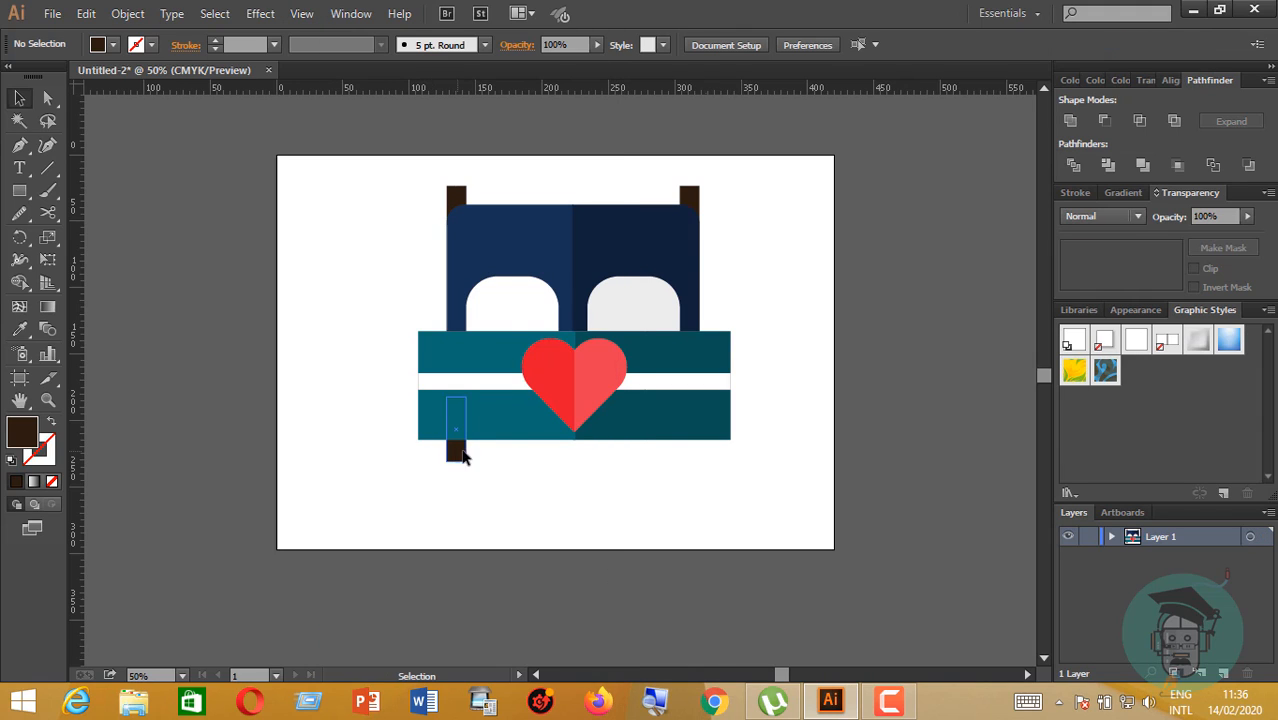
left_click_drag(457, 455, 687, 460)
left_click(711, 488)
- Lighten the right leg's brown fill to 443021 by lowering its black value to 64%
left_click(690, 452)
double_click(24, 434)
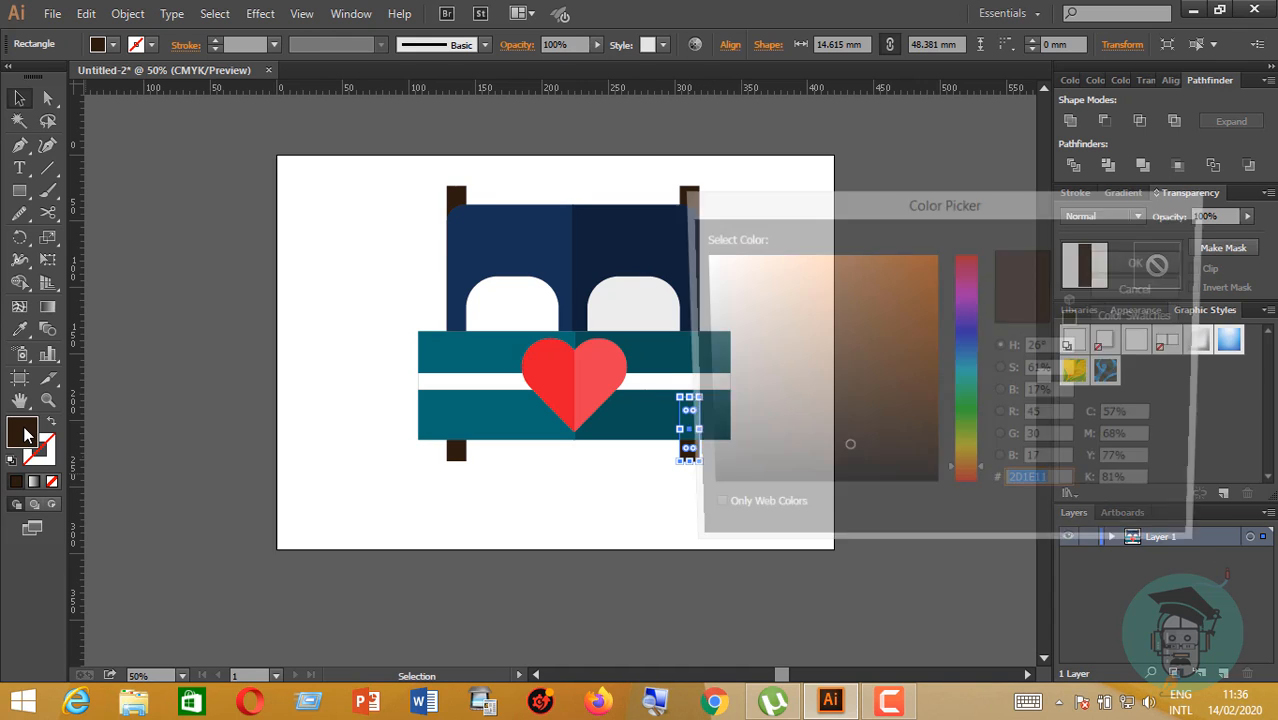
left_click(1122, 487)
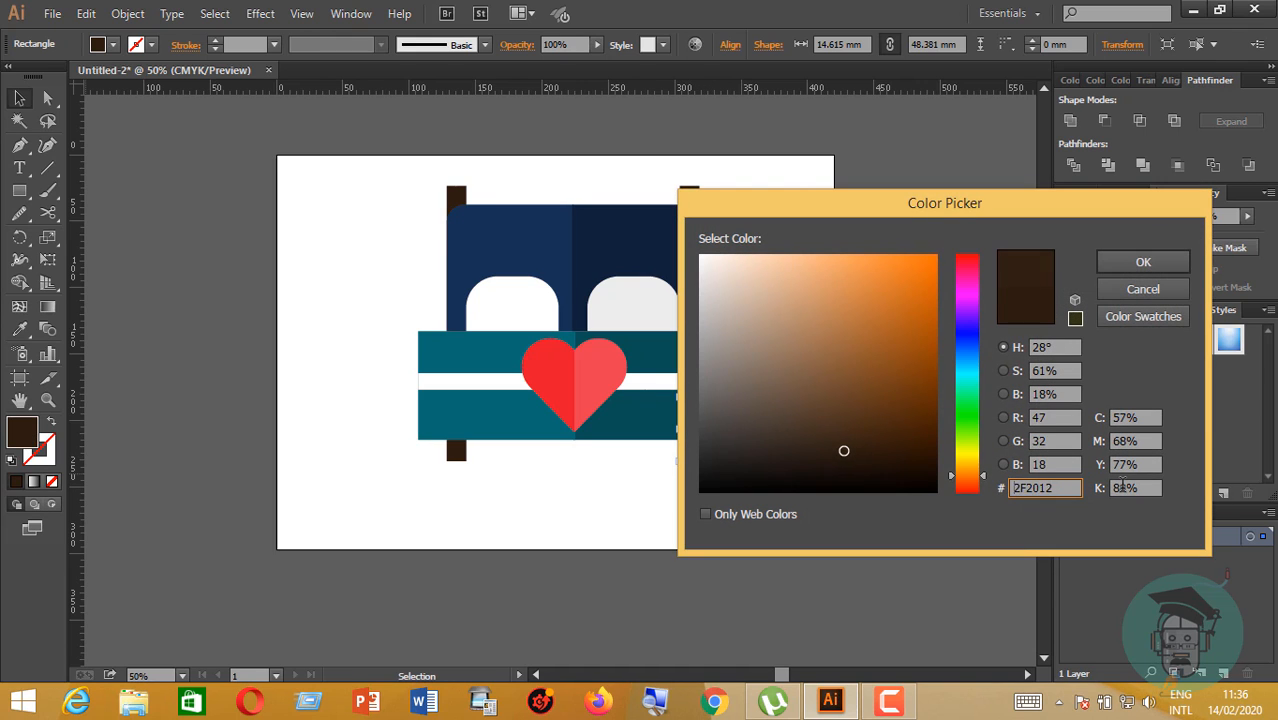
key("Down")
key("Down")
key("Down")
key("Down")
key("Down")
key("Down")
key("Down")
key("Down")
key("Down")
key("Down")
key("Down")
key("Down")
key("Down")
key("Down")
key("Down")
key("Down")
key("Down")
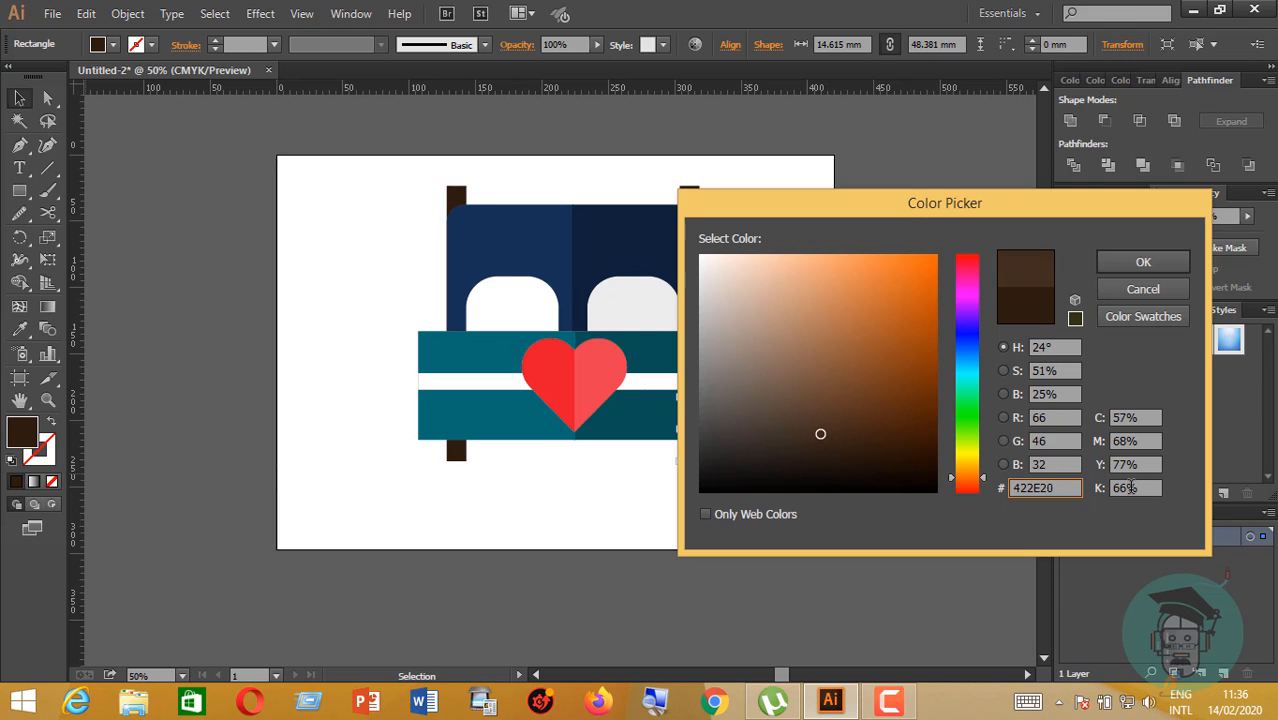
left_click(1143, 262)
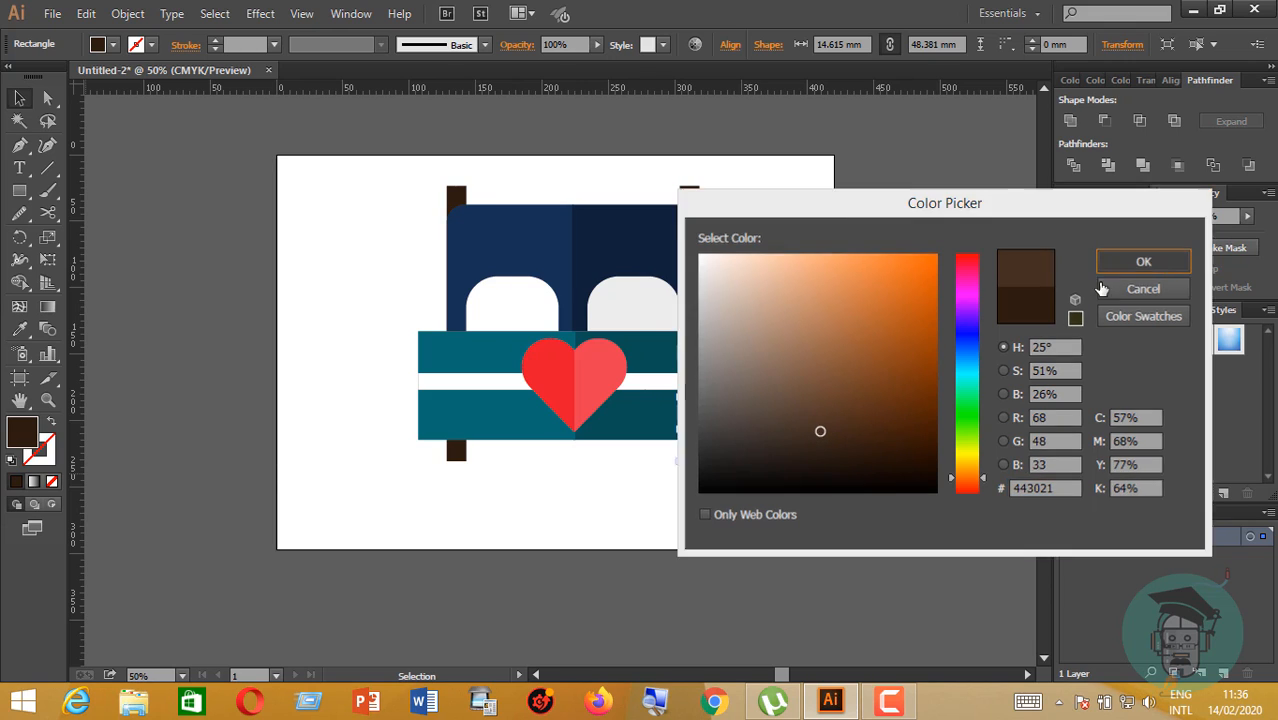
left_click(777, 512)
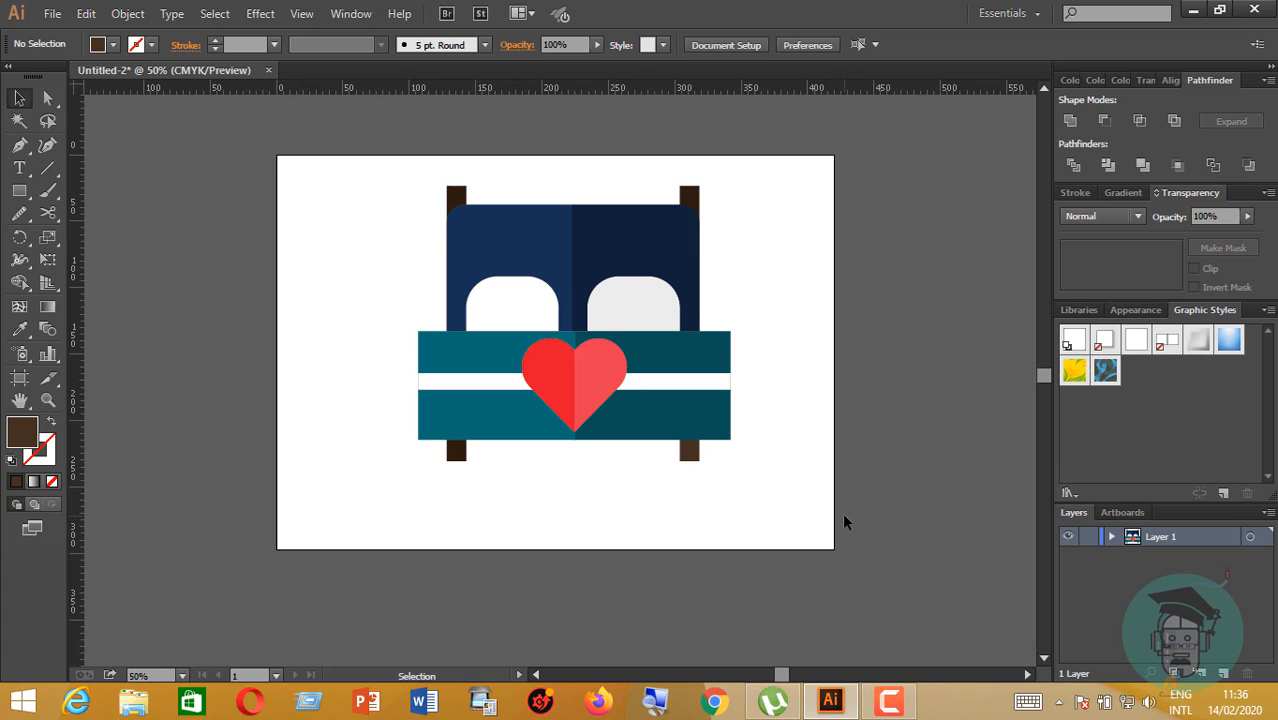
- Lighten the right leg's fill to about 583E32, with yellow at 73% and black at 47%
left_click(692, 452)
double_click(22, 432)
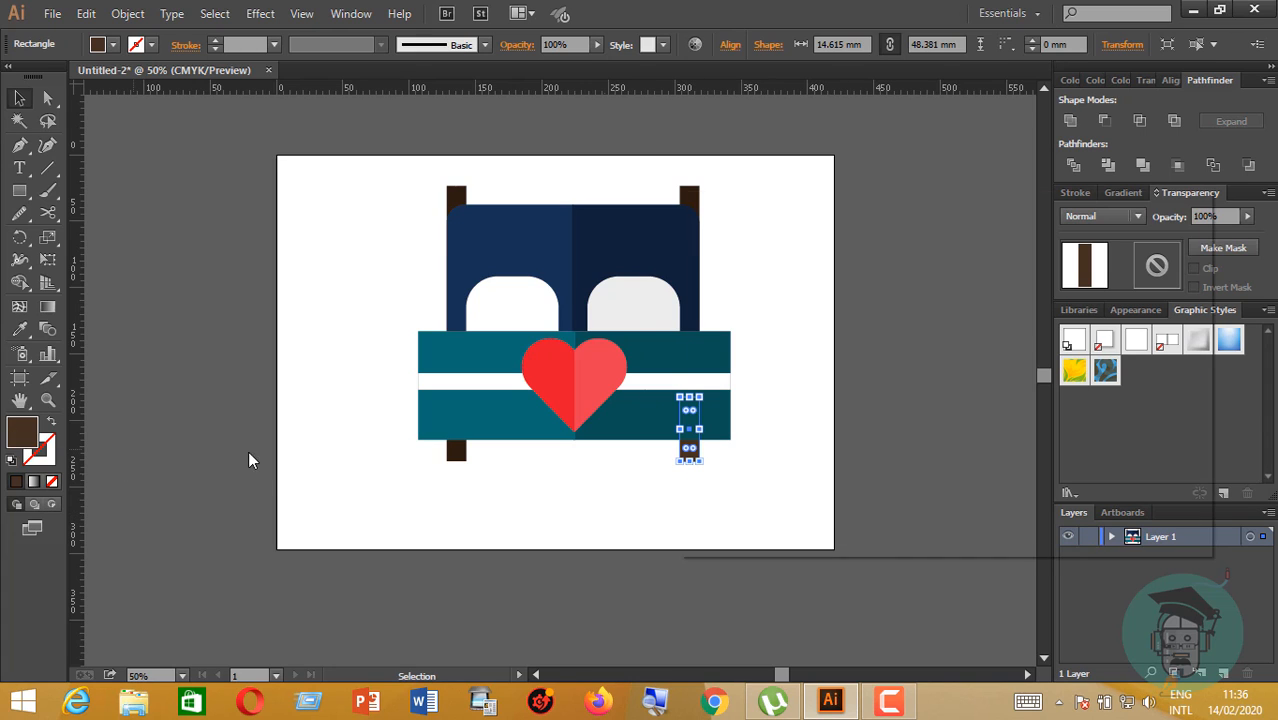
left_click(1140, 487)
key("Down")
key("Down")
key("Down")
key("Down")
key("Down")
key("Down")
key("Down")
key("Down")
key("Down")
key("Down")
key("Down")
key("Down")
key("Down")
key("Down")
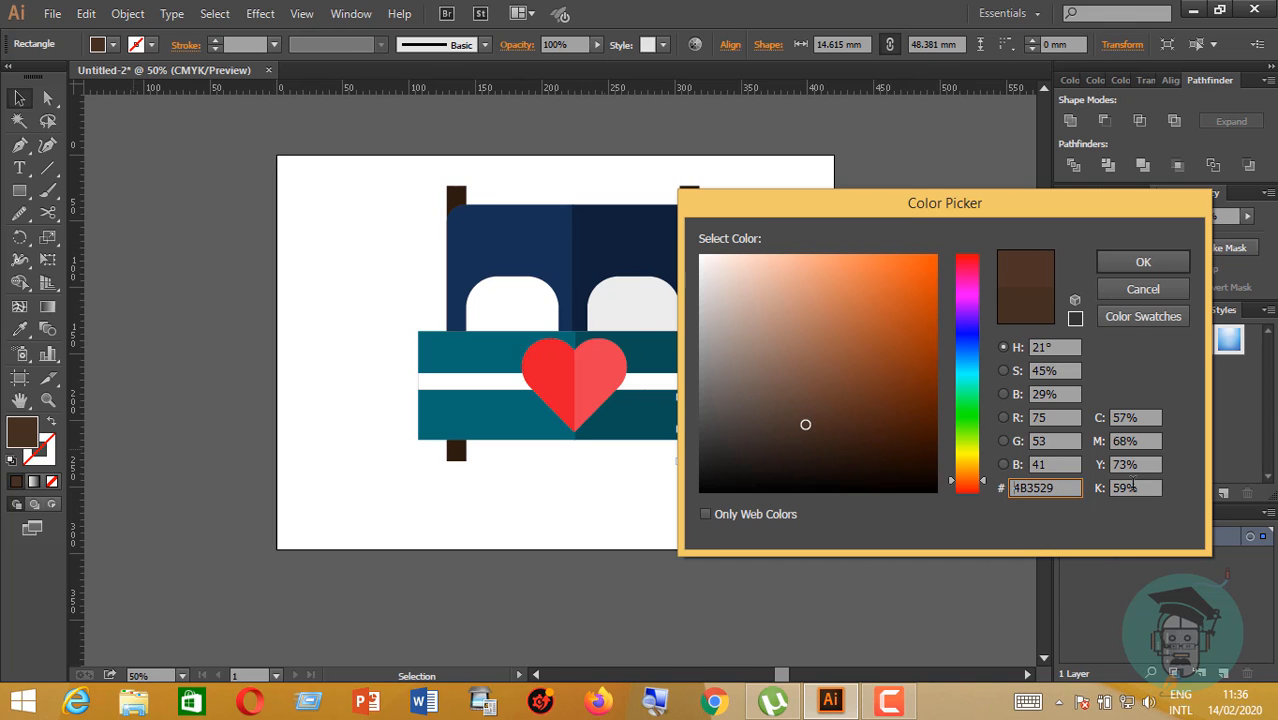
key("Down")
key("Down")
key("Down")
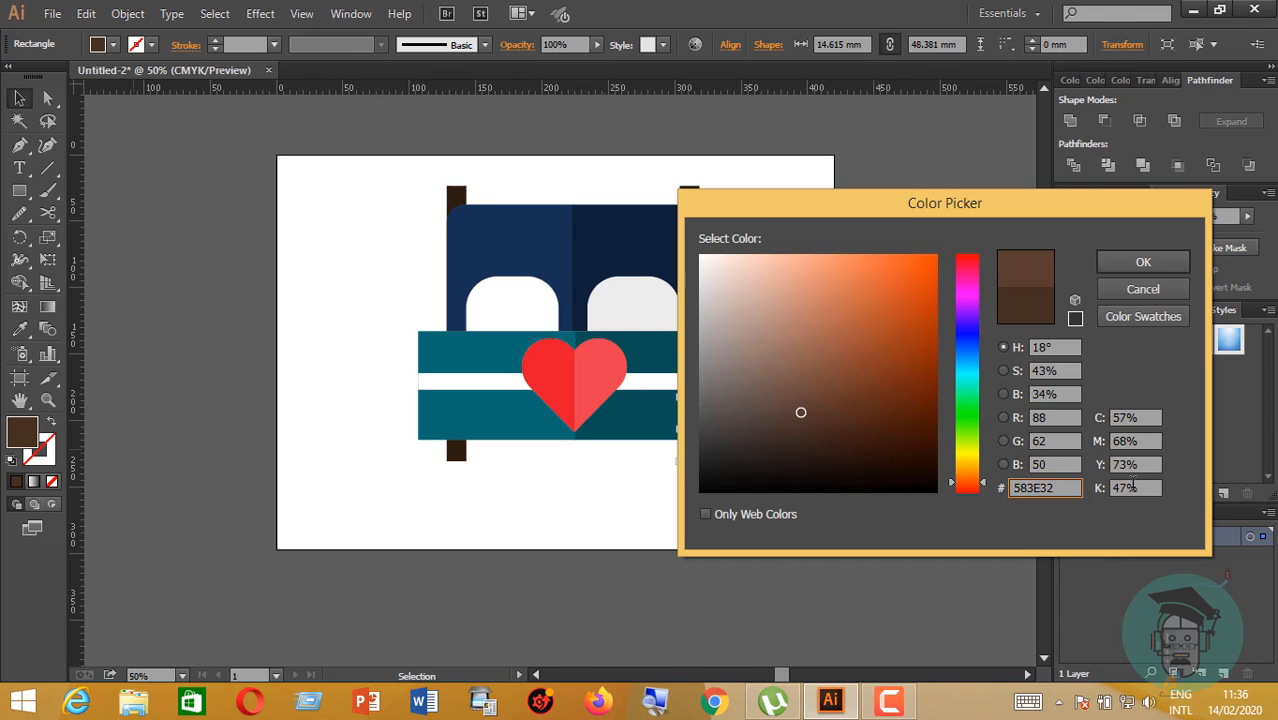
key("Return")
left_click(795, 533)
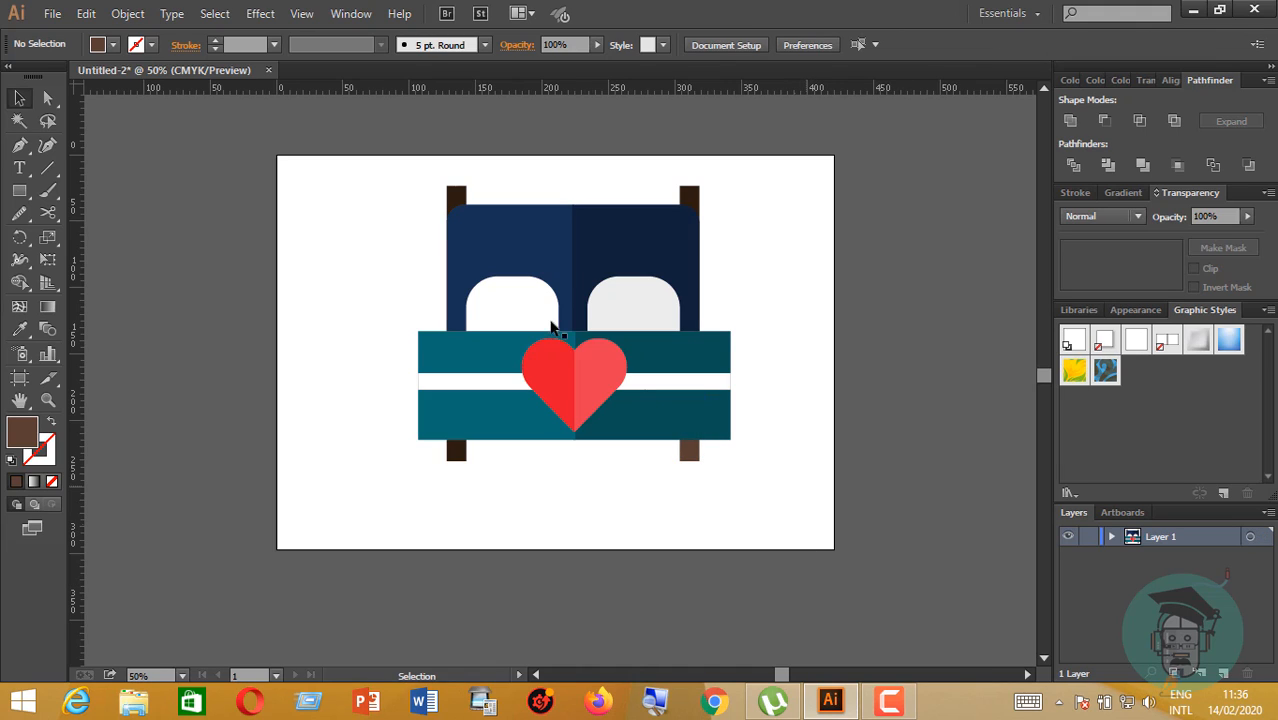
- Move the whole bed slightly down towards the artboard's middle and group all its parts
left_click_drag(374, 150, 819, 508)
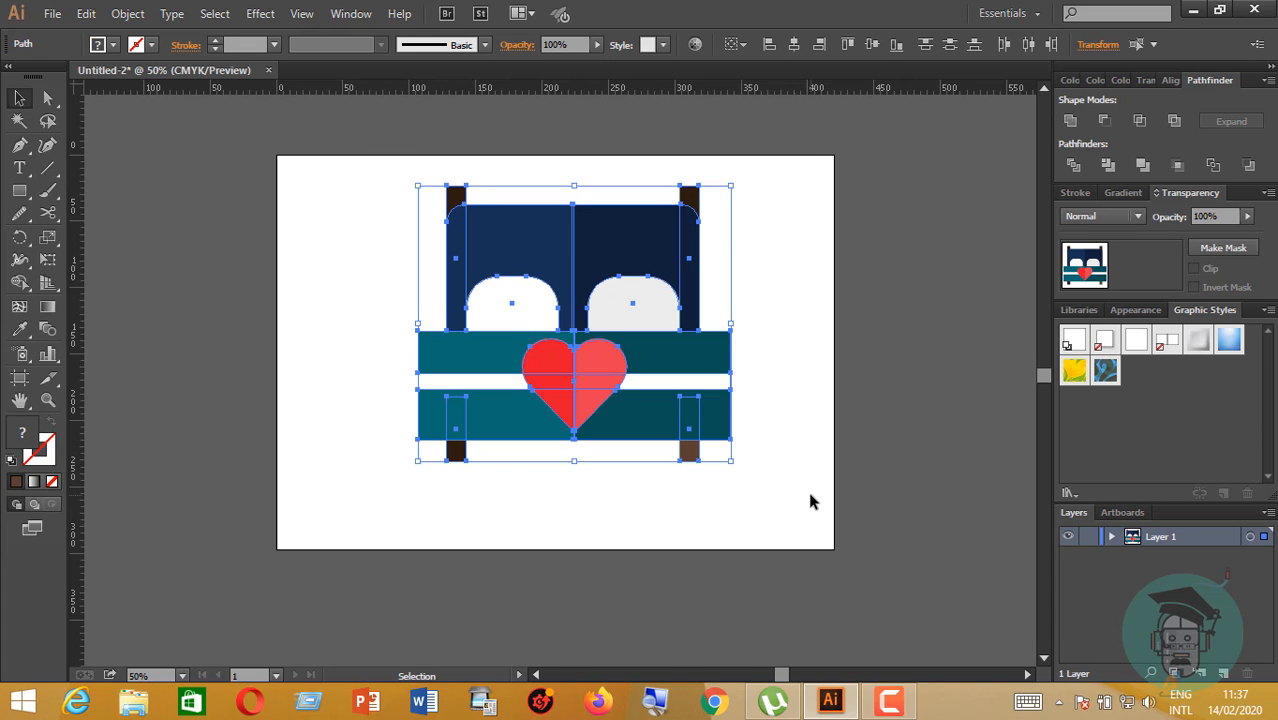
left_click_drag(687, 369, 683, 381)
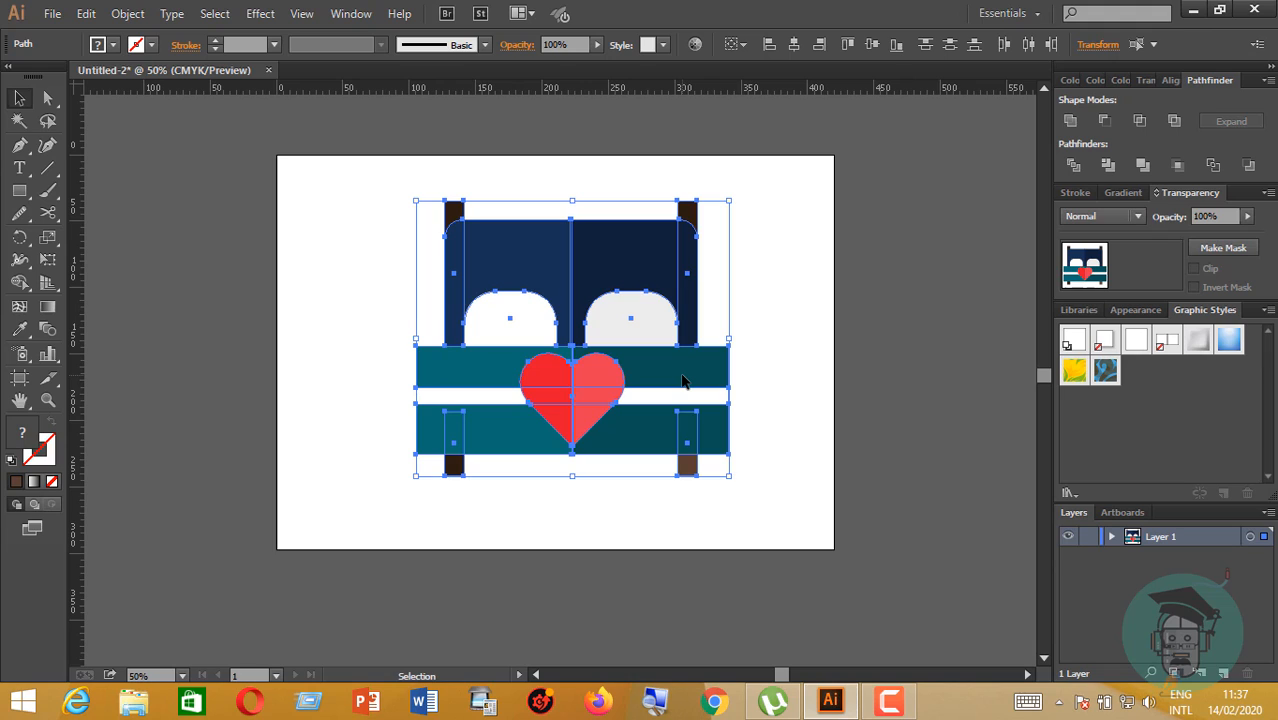
key("ctrl+shift+a")
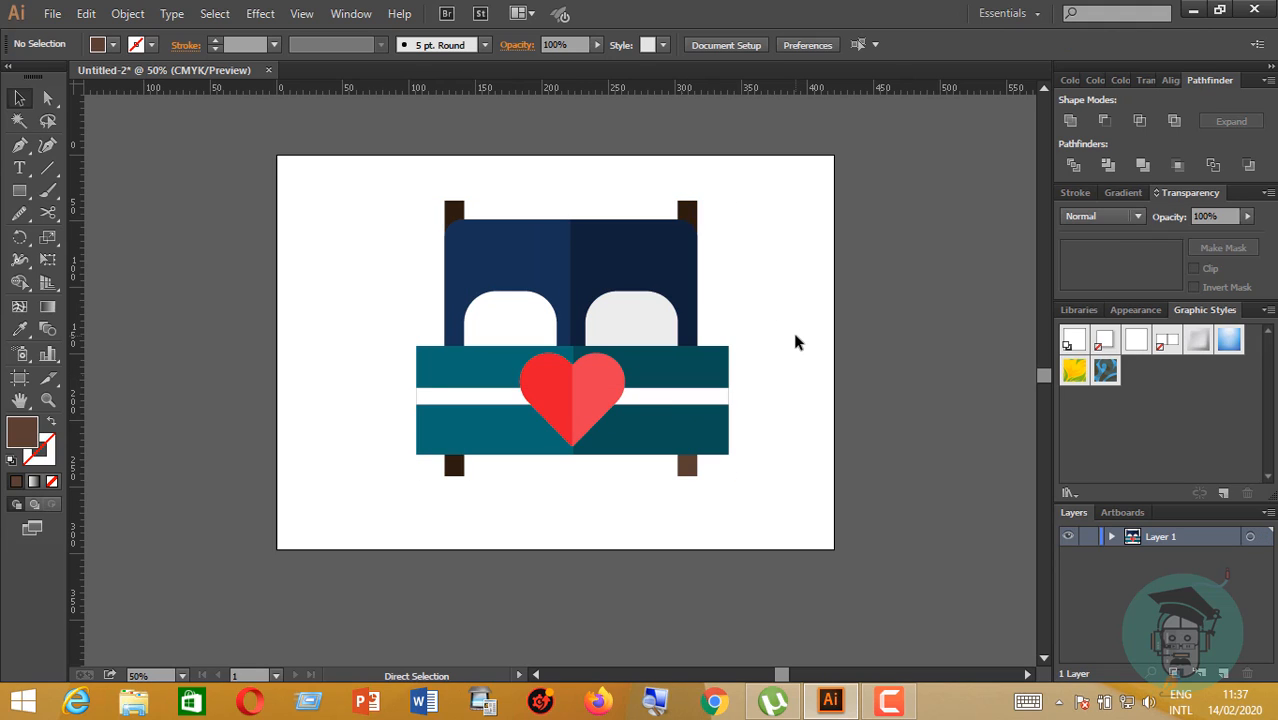
left_click_drag(351, 156, 1008, 632)
key("ctrl+g")
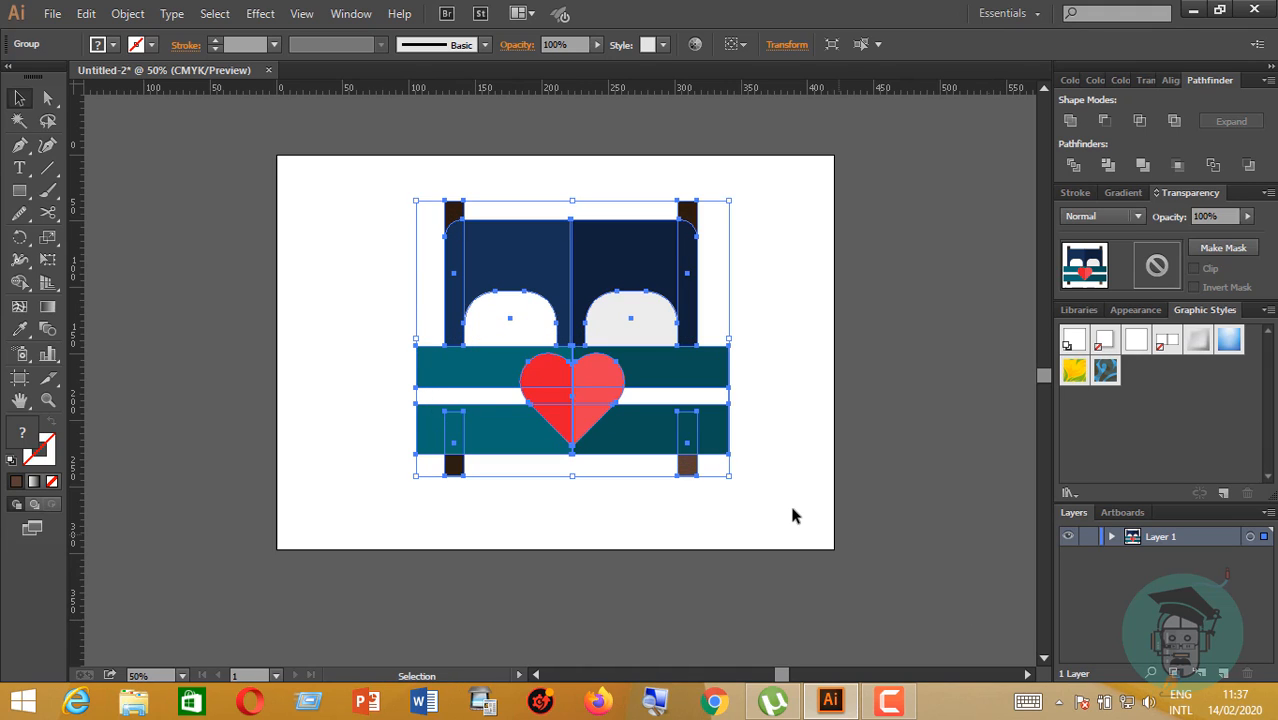
left_click(792, 514)
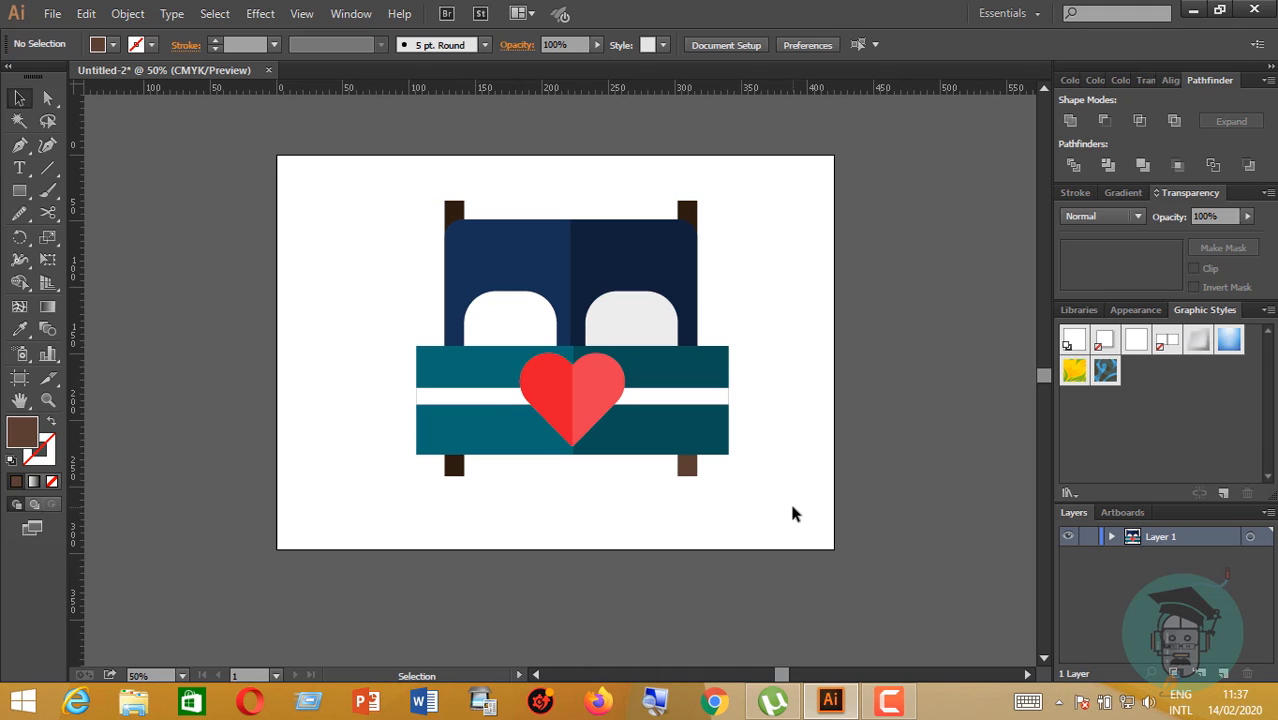